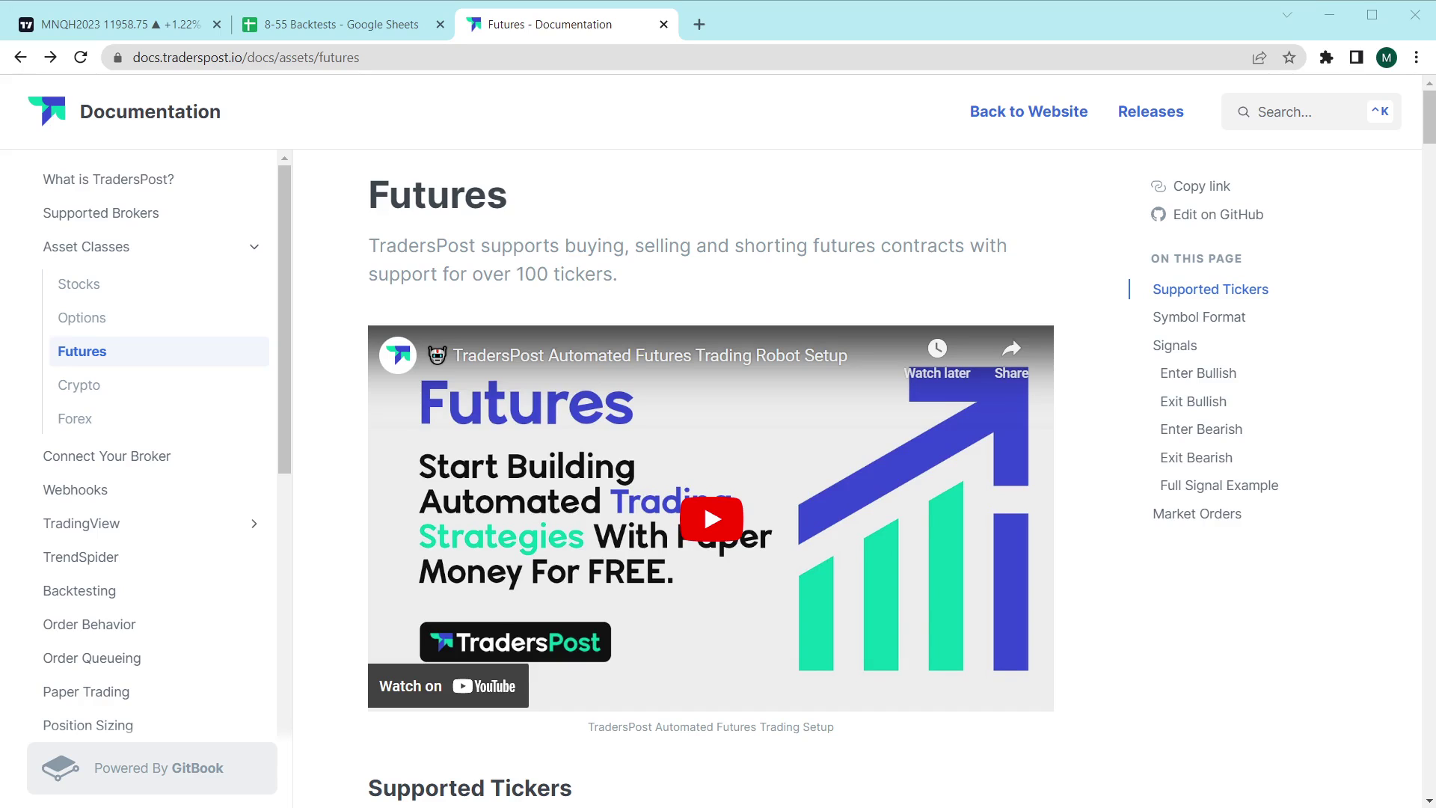
- Scroll through the TradersPost futures documentation
{"action": "scroll", "coordinate": [1136, 662], "scroll_direction": "down", "scroll_amount": 6}
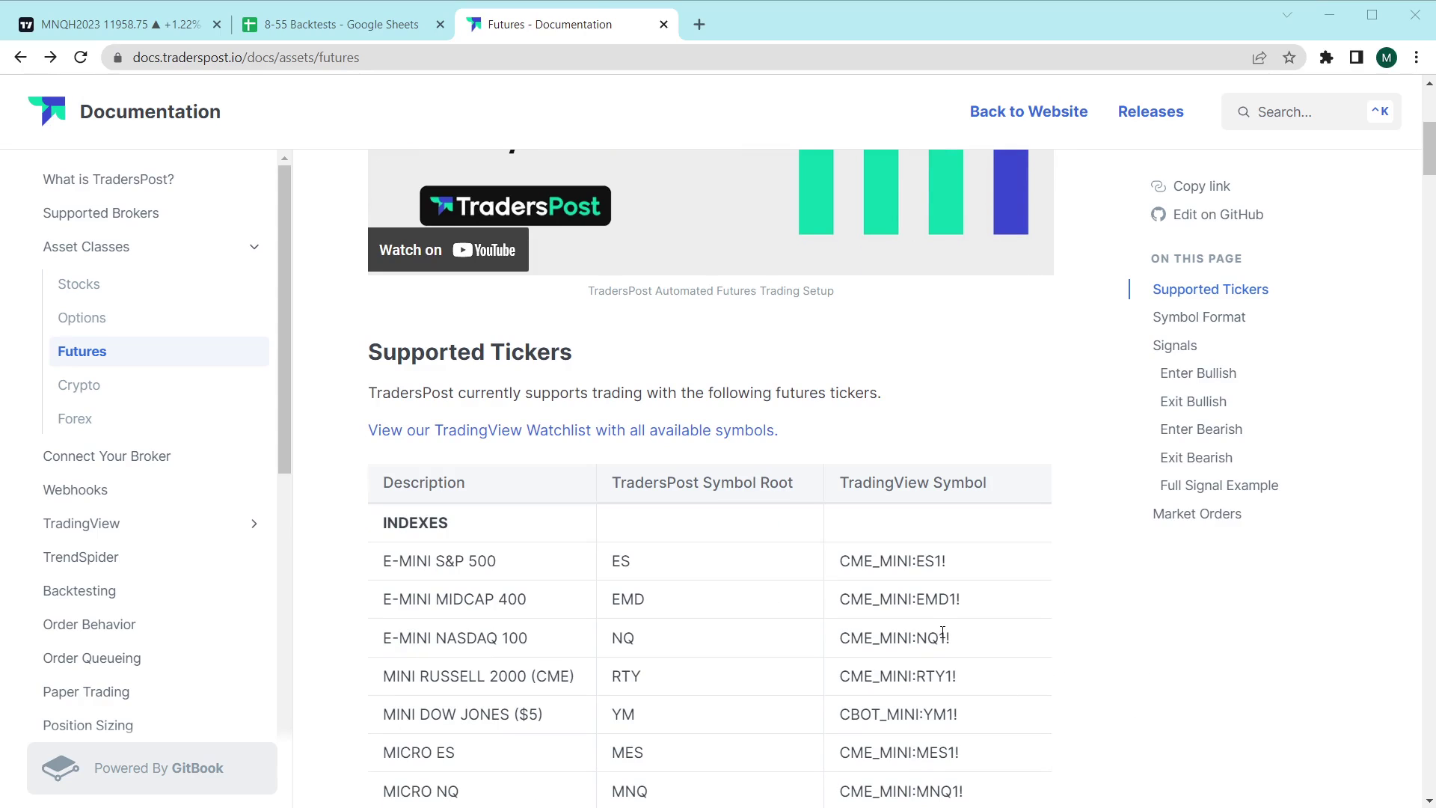
{"action": "scroll", "coordinate": [942, 634], "scroll_direction": "down", "scroll_amount": 12}
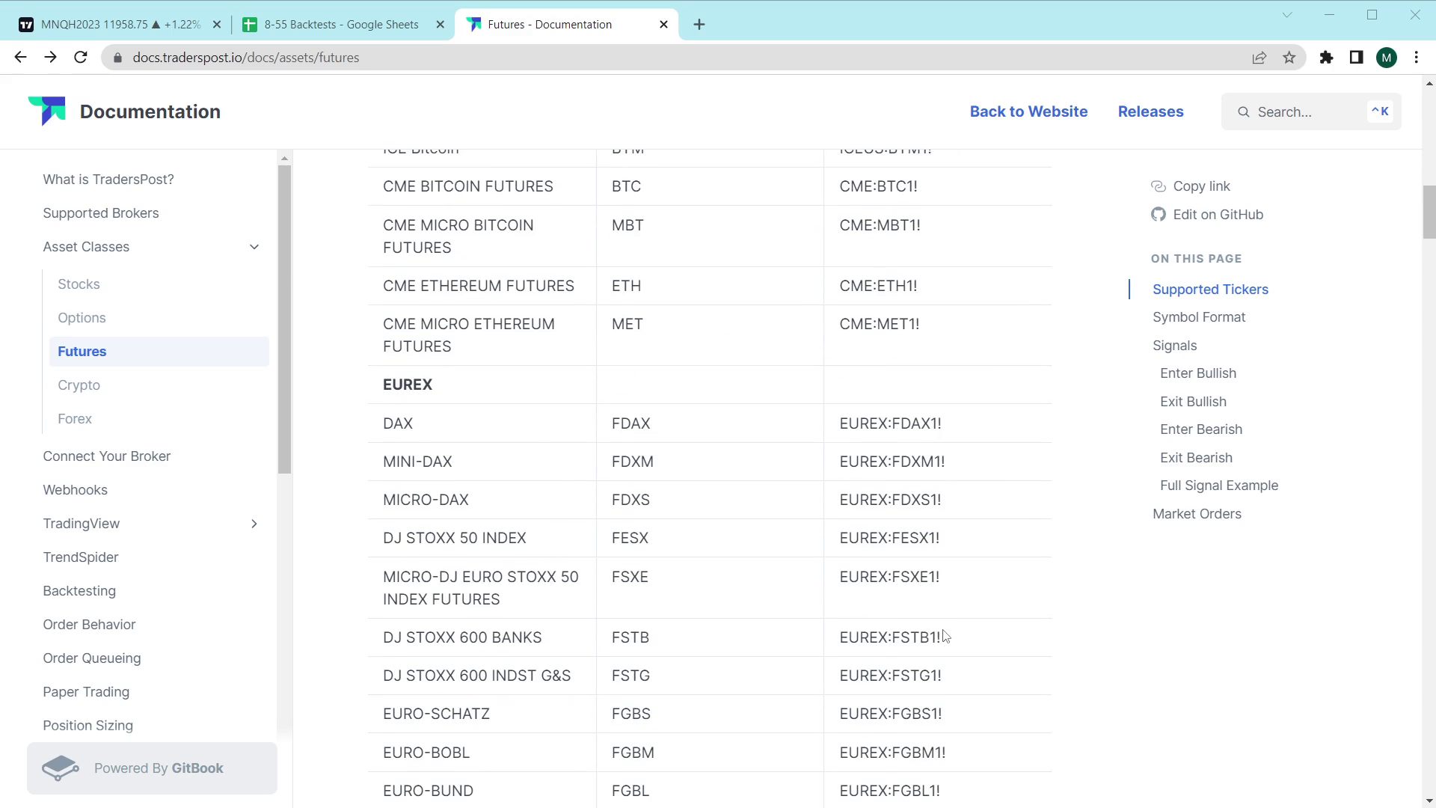
{"action": "scroll", "coordinate": [944, 634], "scroll_direction": "up", "scroll_amount": 8}
{"action": "scroll", "coordinate": [838, 628], "scroll_direction": "down", "scroll_amount": 15}
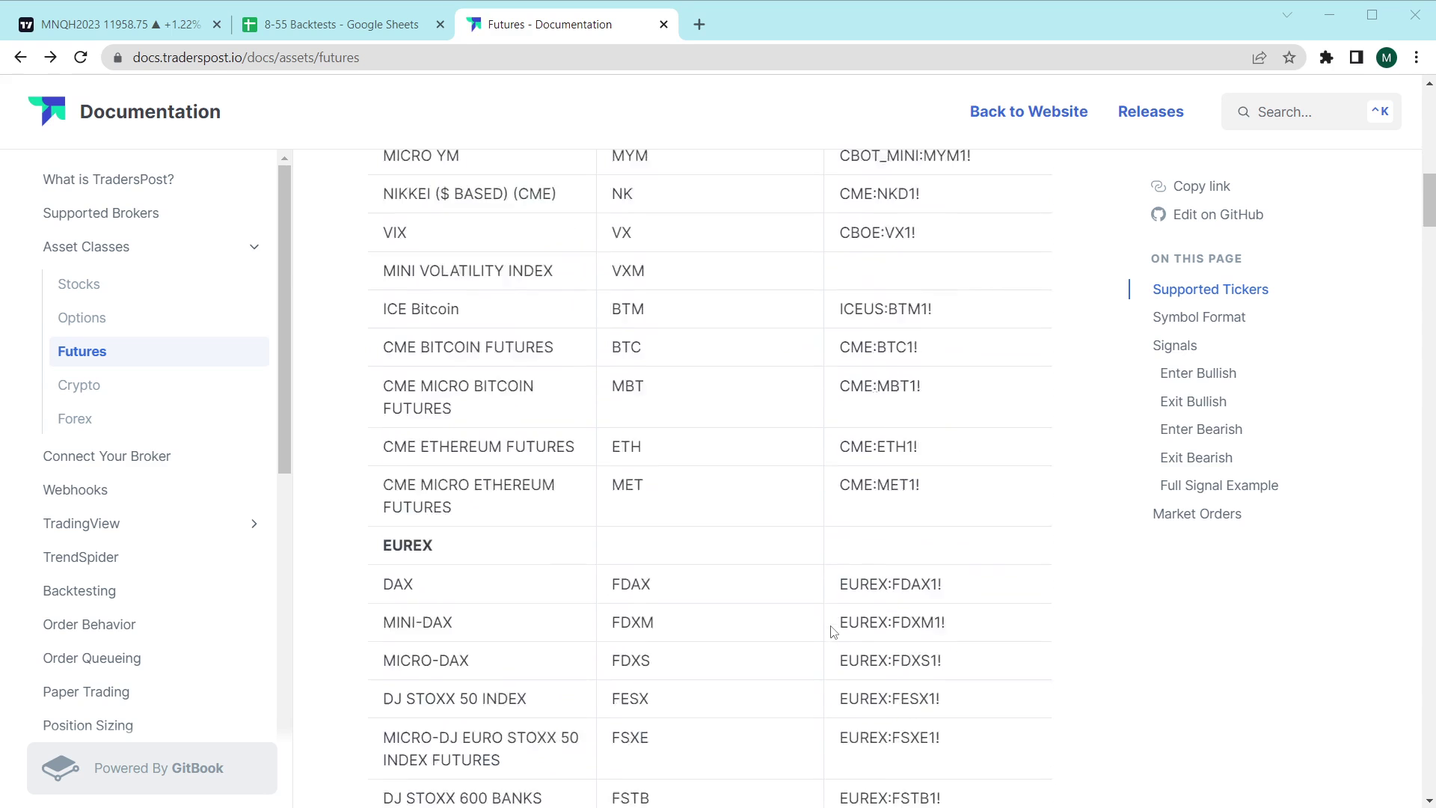
{"action": "scroll", "coordinate": [838, 626], "scroll_direction": "down", "scroll_amount": 18}
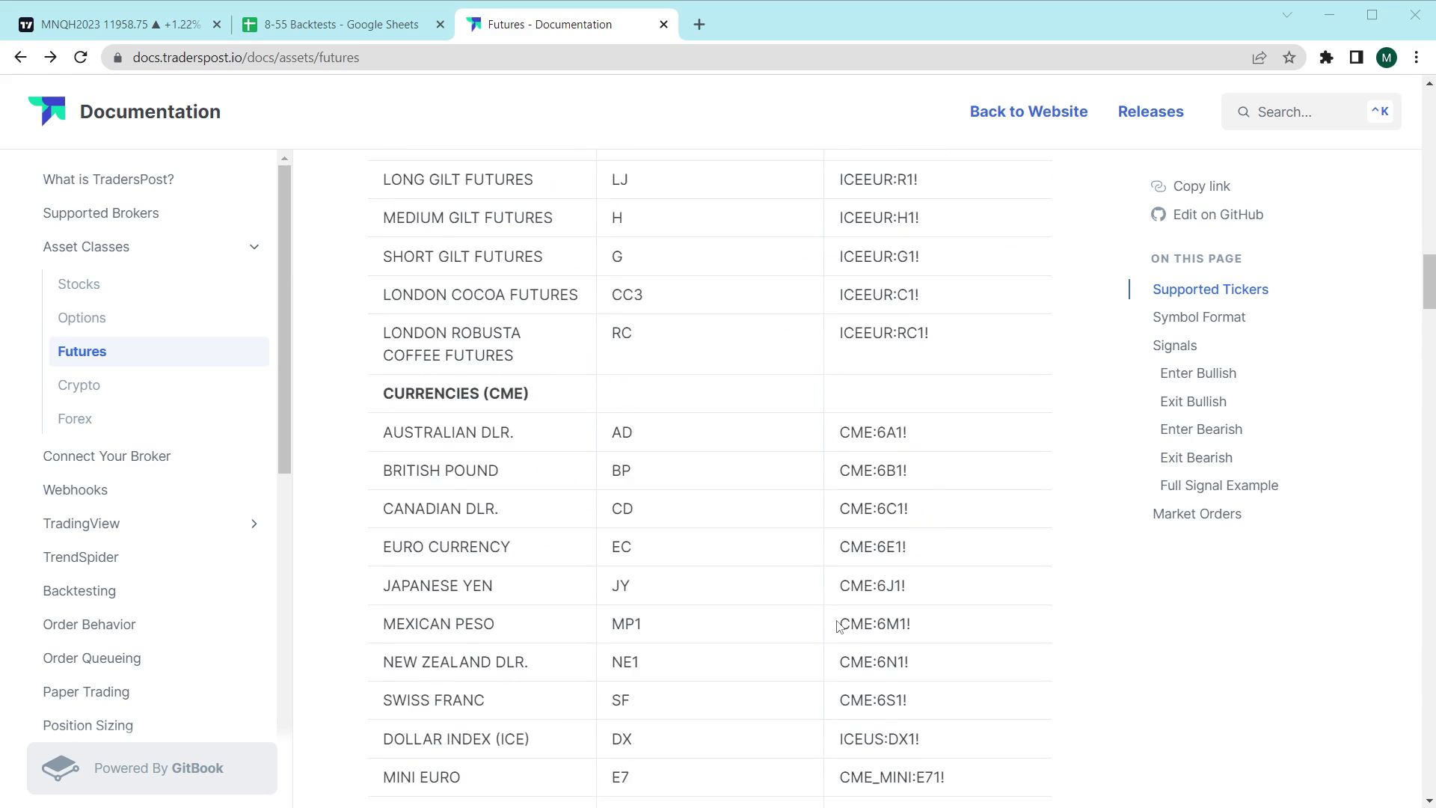
{"action": "scroll", "coordinate": [838, 627], "scroll_direction": "down", "scroll_amount": 17}
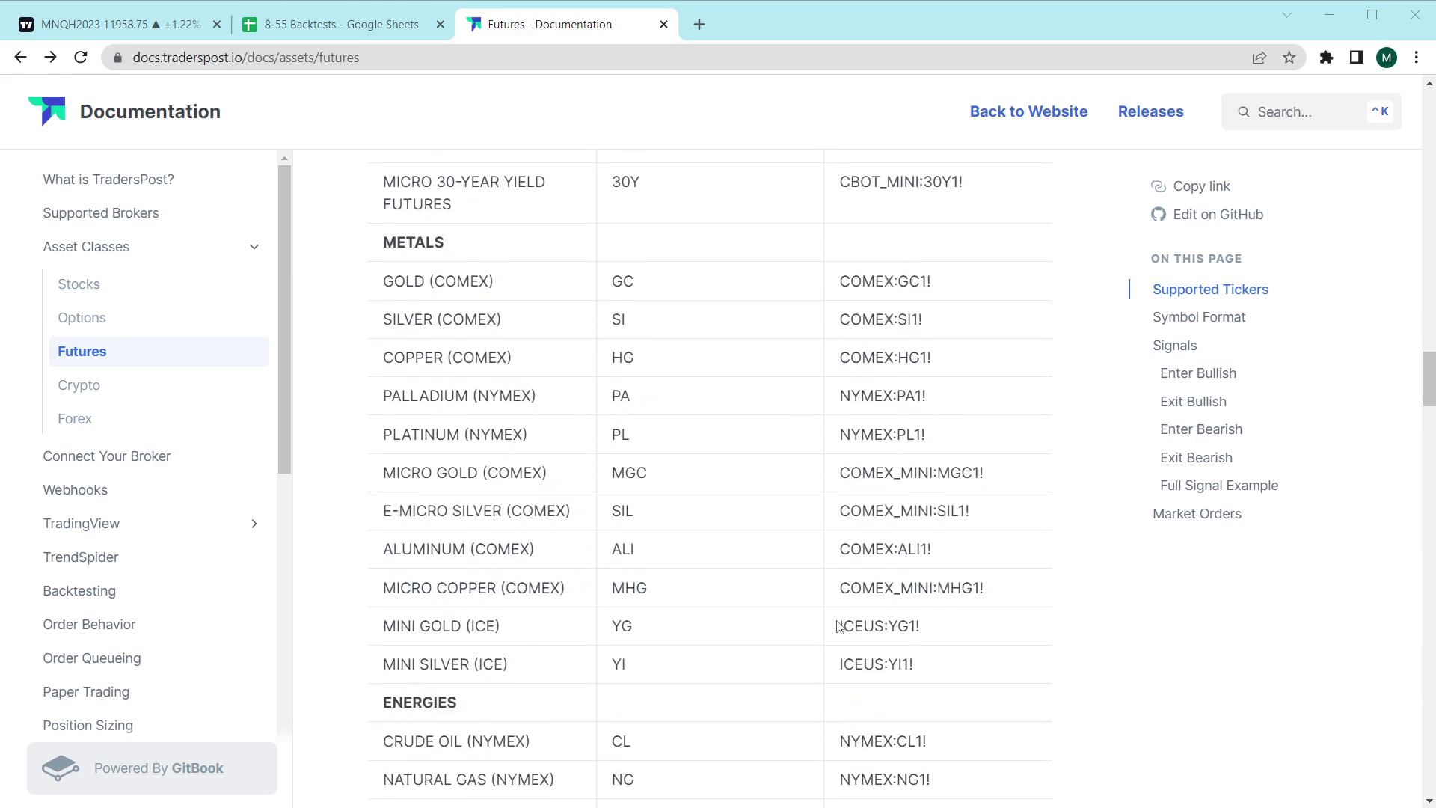
{"action": "scroll", "coordinate": [839, 627], "scroll_direction": "down", "scroll_amount": 17}
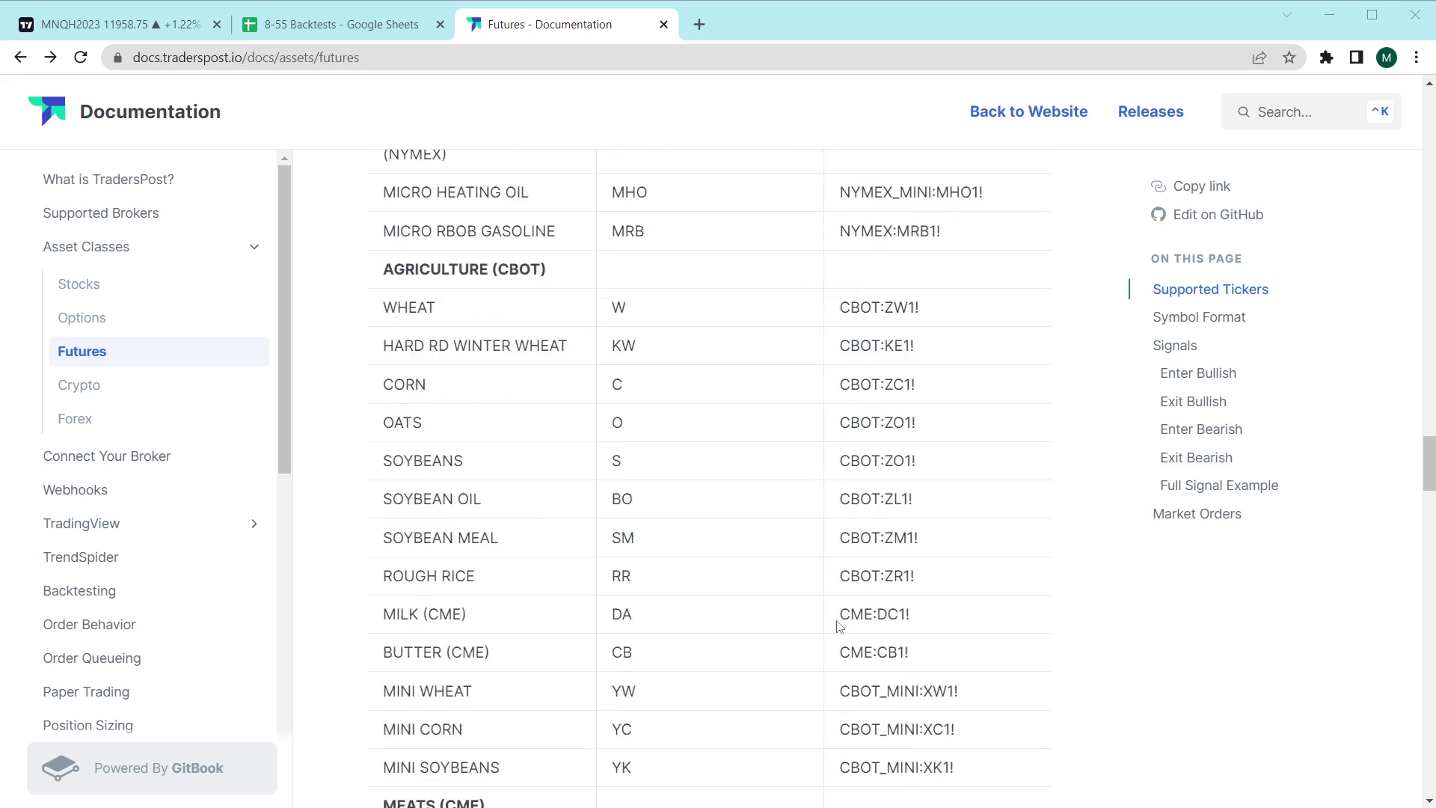
{"action": "scroll", "coordinate": [839, 627], "scroll_direction": "up", "scroll_amount": 3}
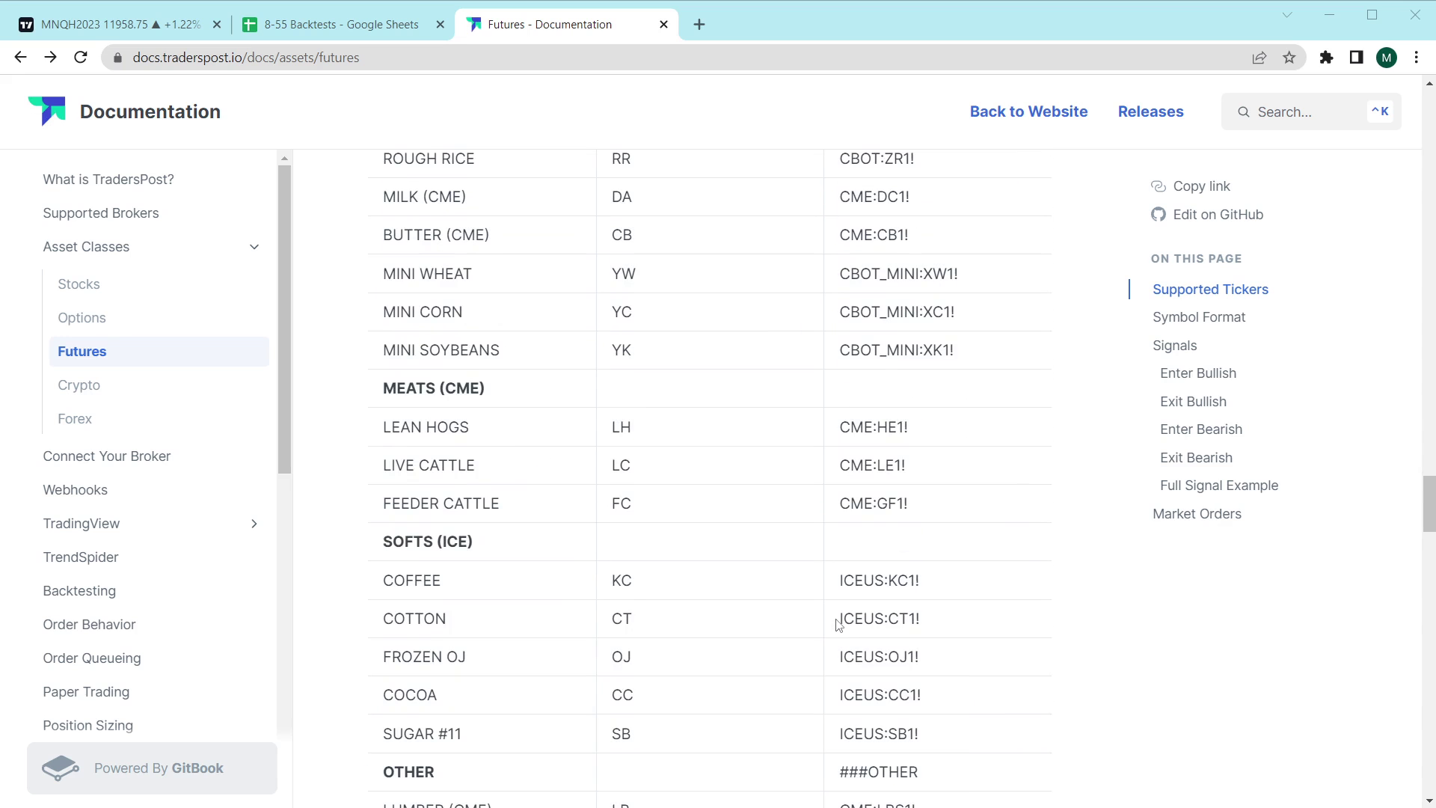
{"action": "scroll", "coordinate": [833, 609], "scroll_direction": "up", "scroll_amount": 20}
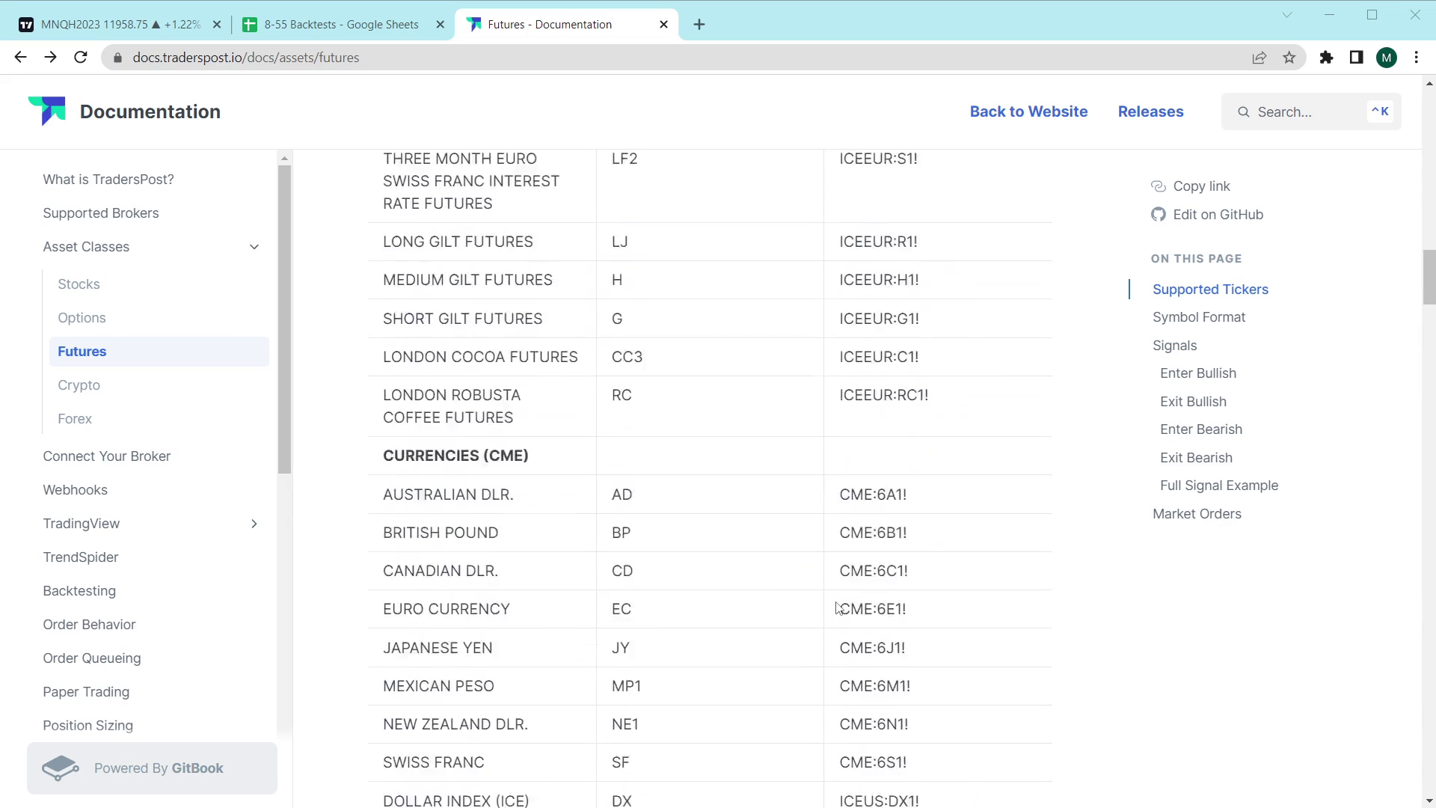
{"action": "scroll", "coordinate": [837, 602], "scroll_direction": "up", "scroll_amount": 20}
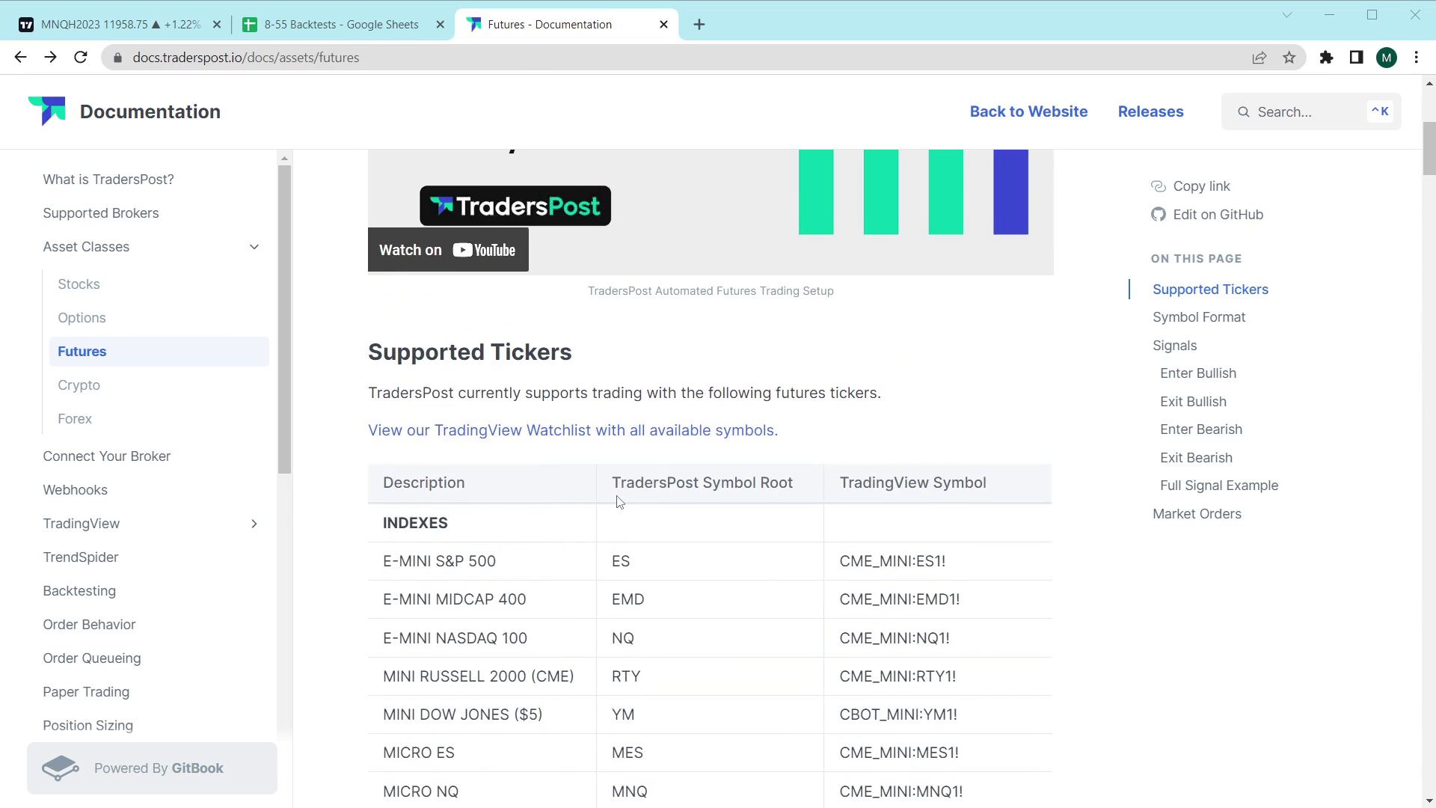
- Check the supported futures watchlist, then return to the 5-minute MNQH2023 TradingView chart
{"action": "left_click", "coordinate": [557, 439]}
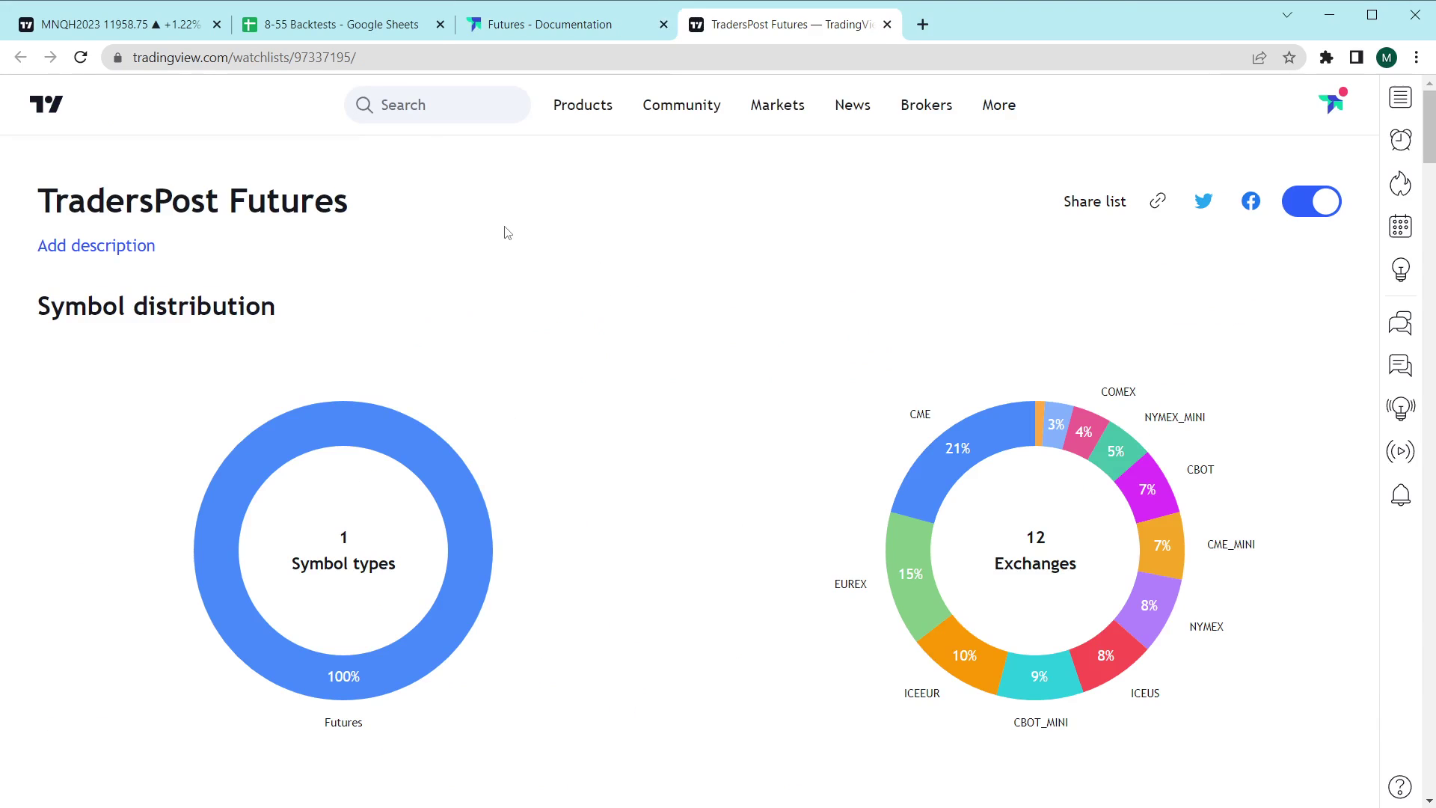
{"action": "scroll", "coordinate": [838, 449], "scroll_direction": "down", "scroll_amount": 10}
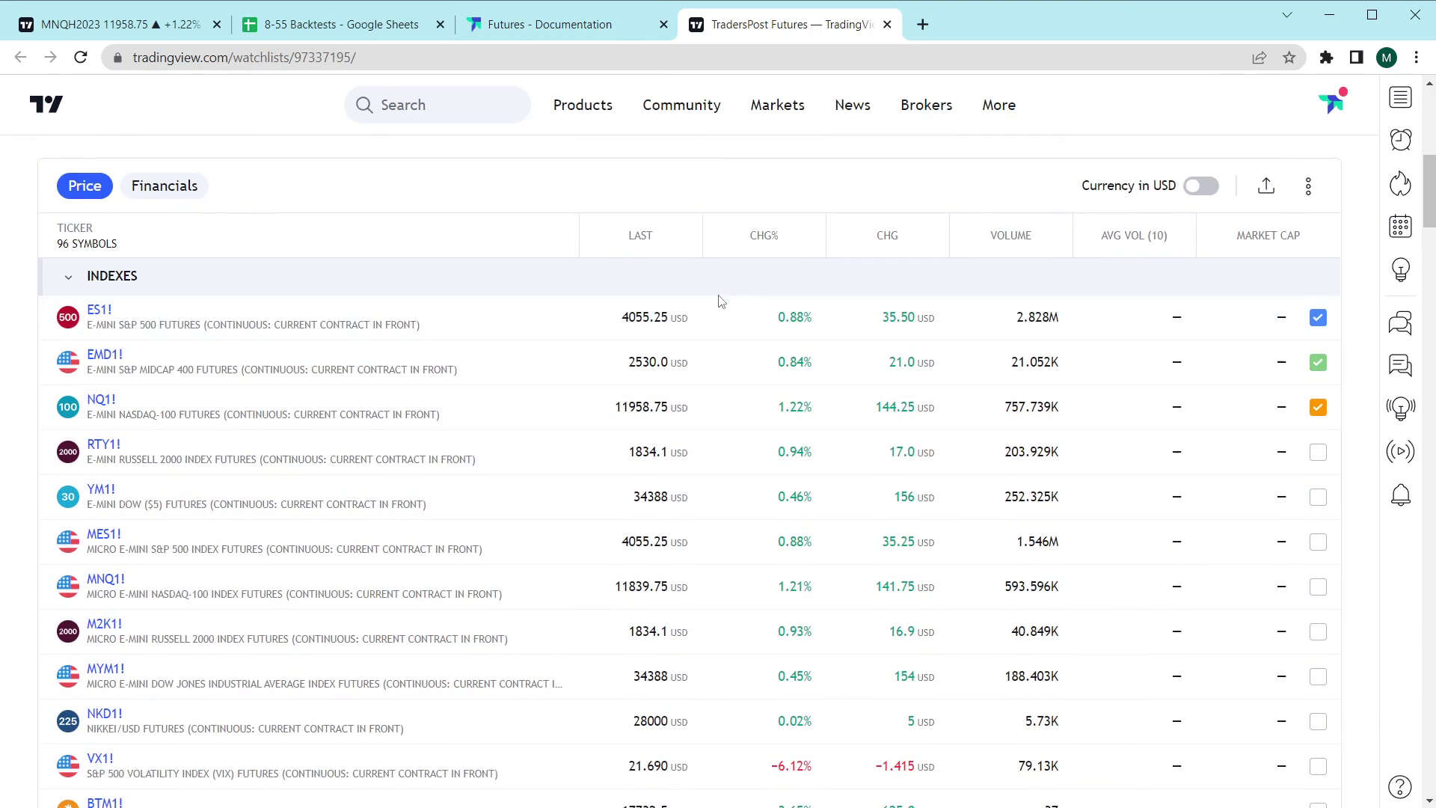
{"action": "key", "text": "ctrl+w"}
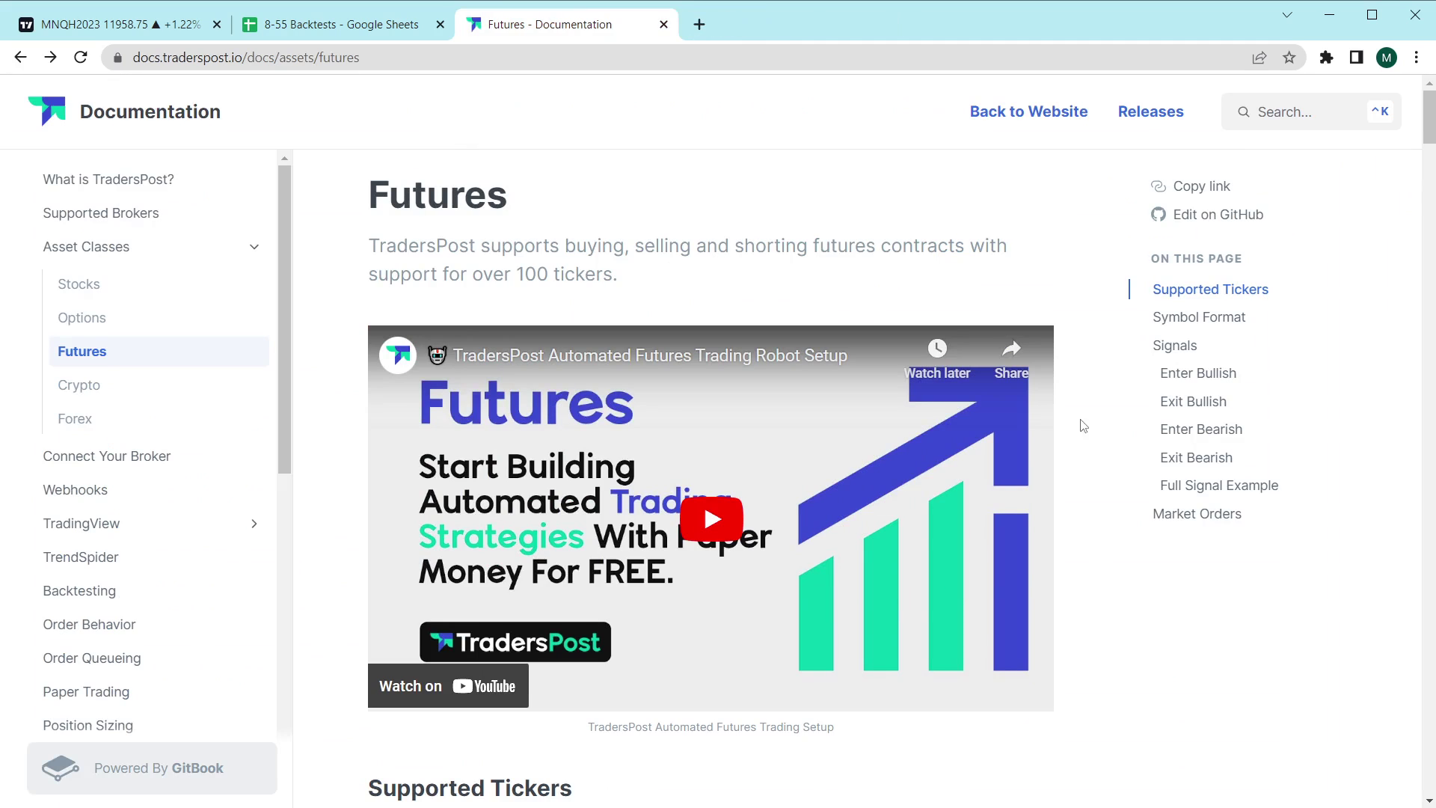
{"action": "key", "text": "ctrl+Tab"}
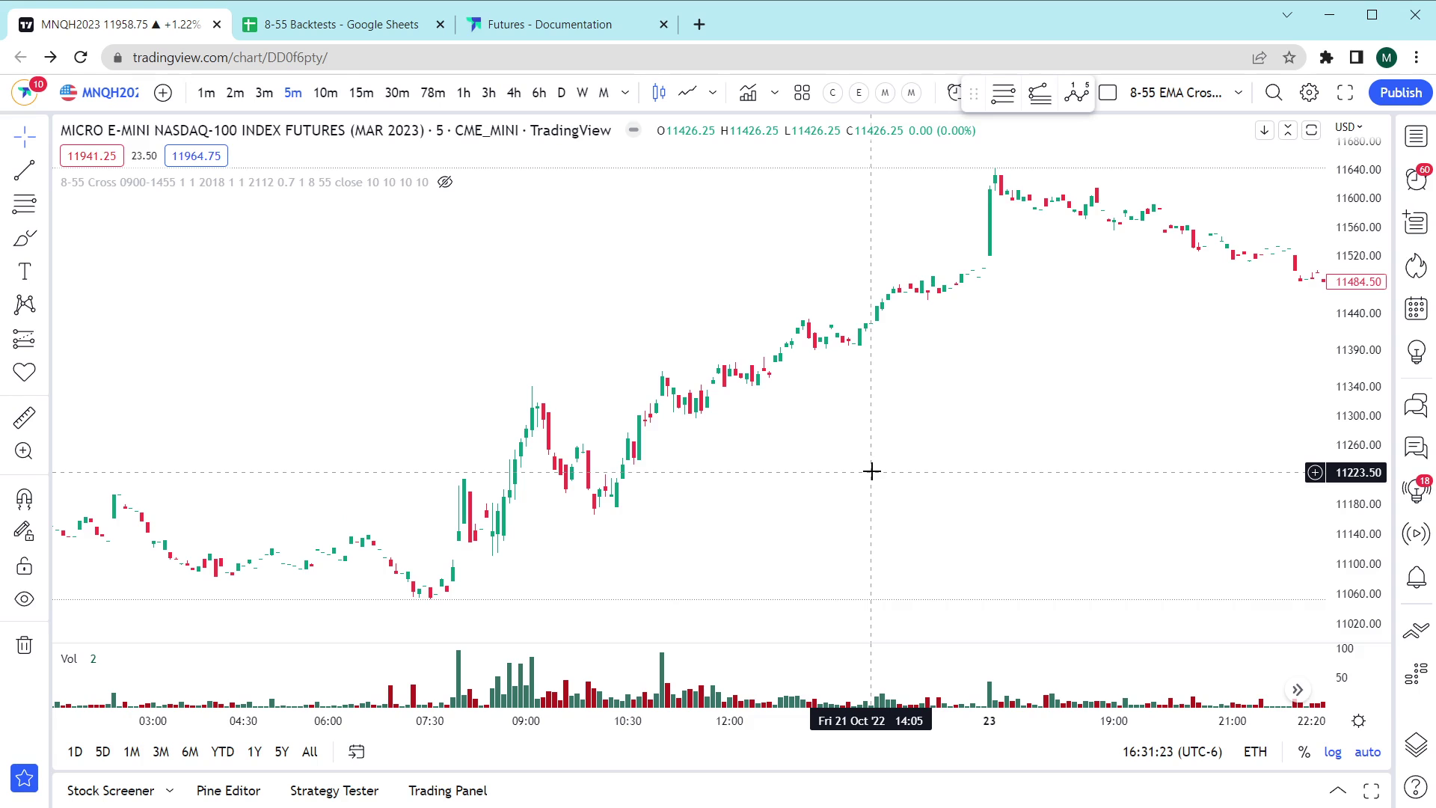
- Add three EMA indicators and set the first EMA's length to 8
{"action": "left_click", "coordinate": [750, 93]}
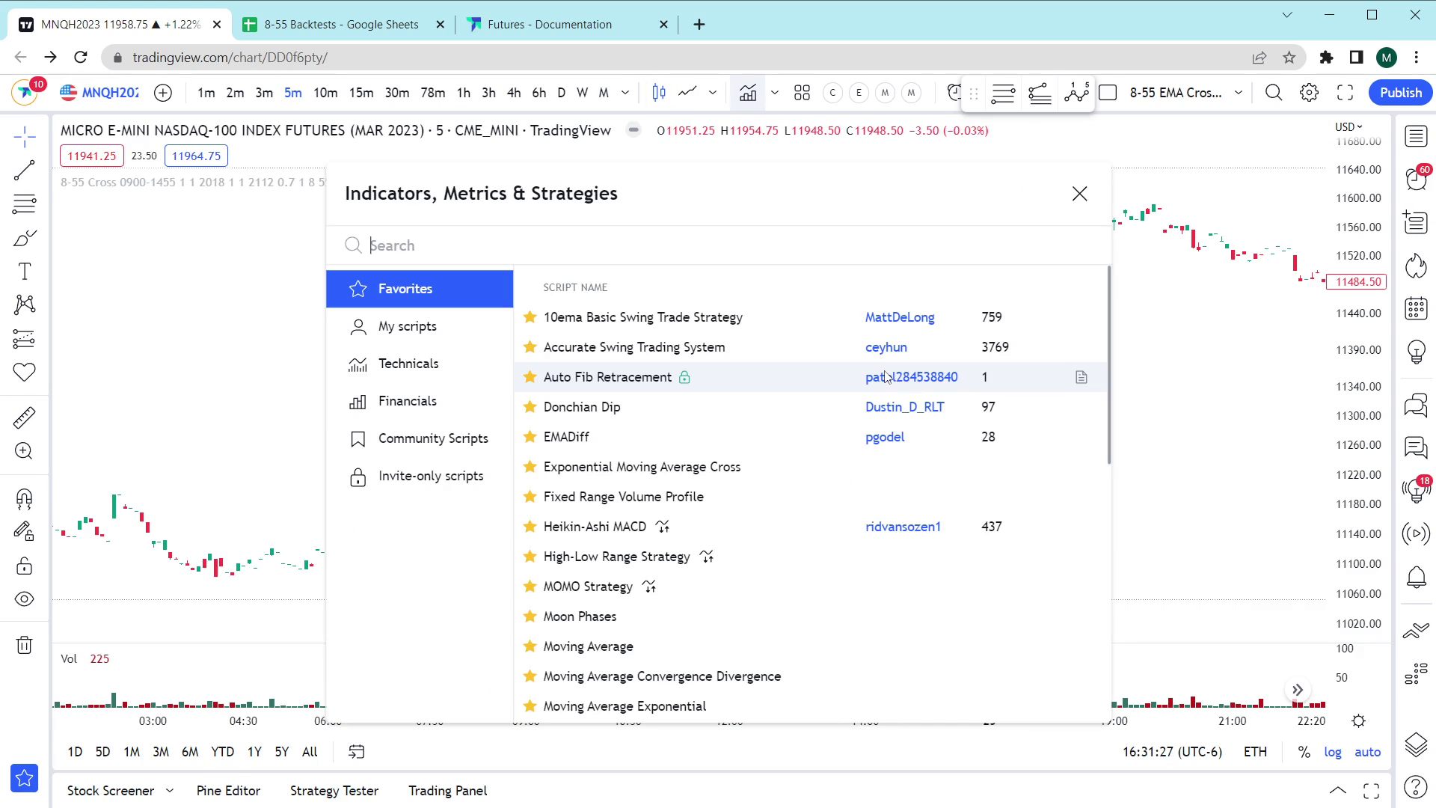
{"action": "key", "text": "Return"}
{"action": "key", "text": "Return"}
{"action": "key", "text": "Return"}
{"action": "key", "text": "Escape"}
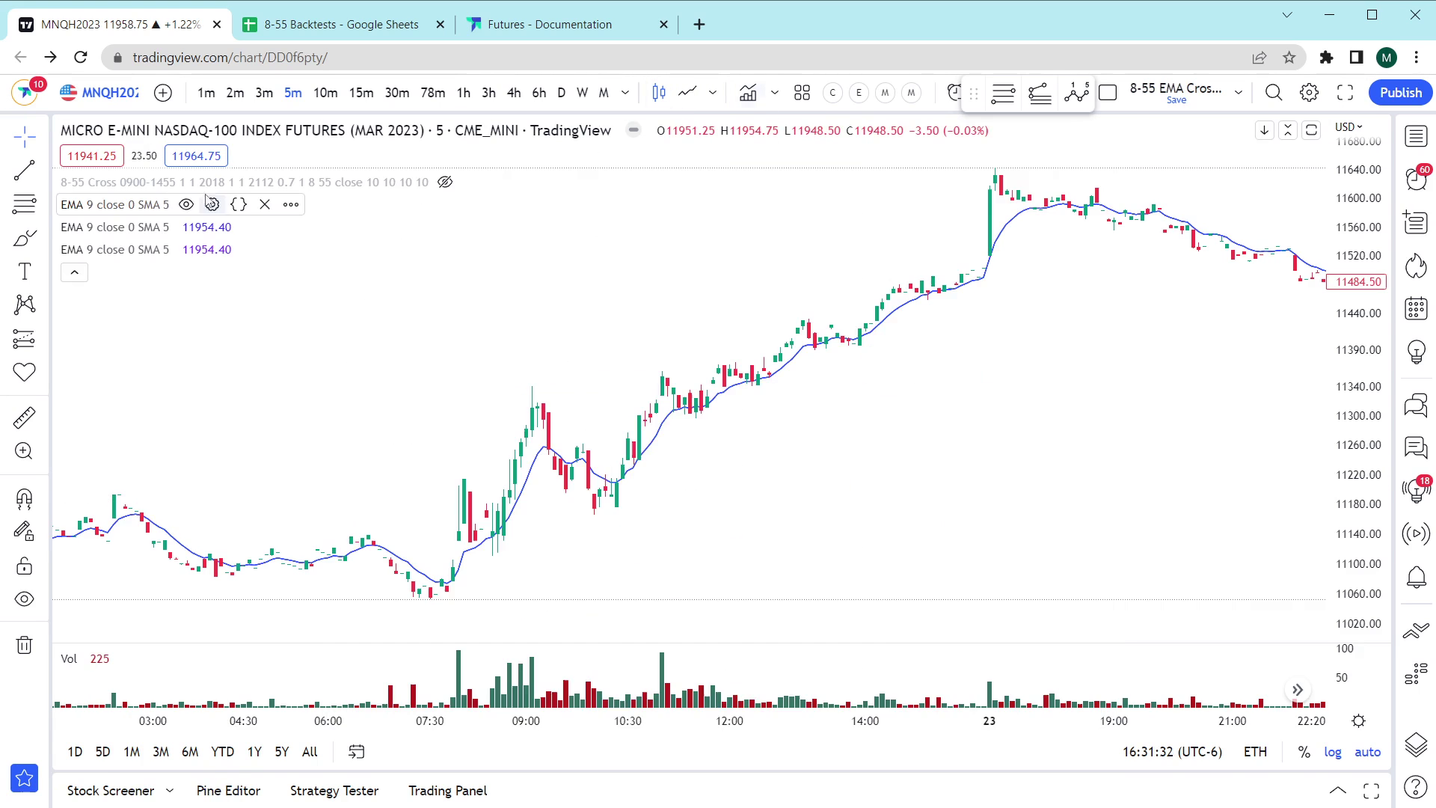
{"action": "left_click", "coordinate": [212, 205]}
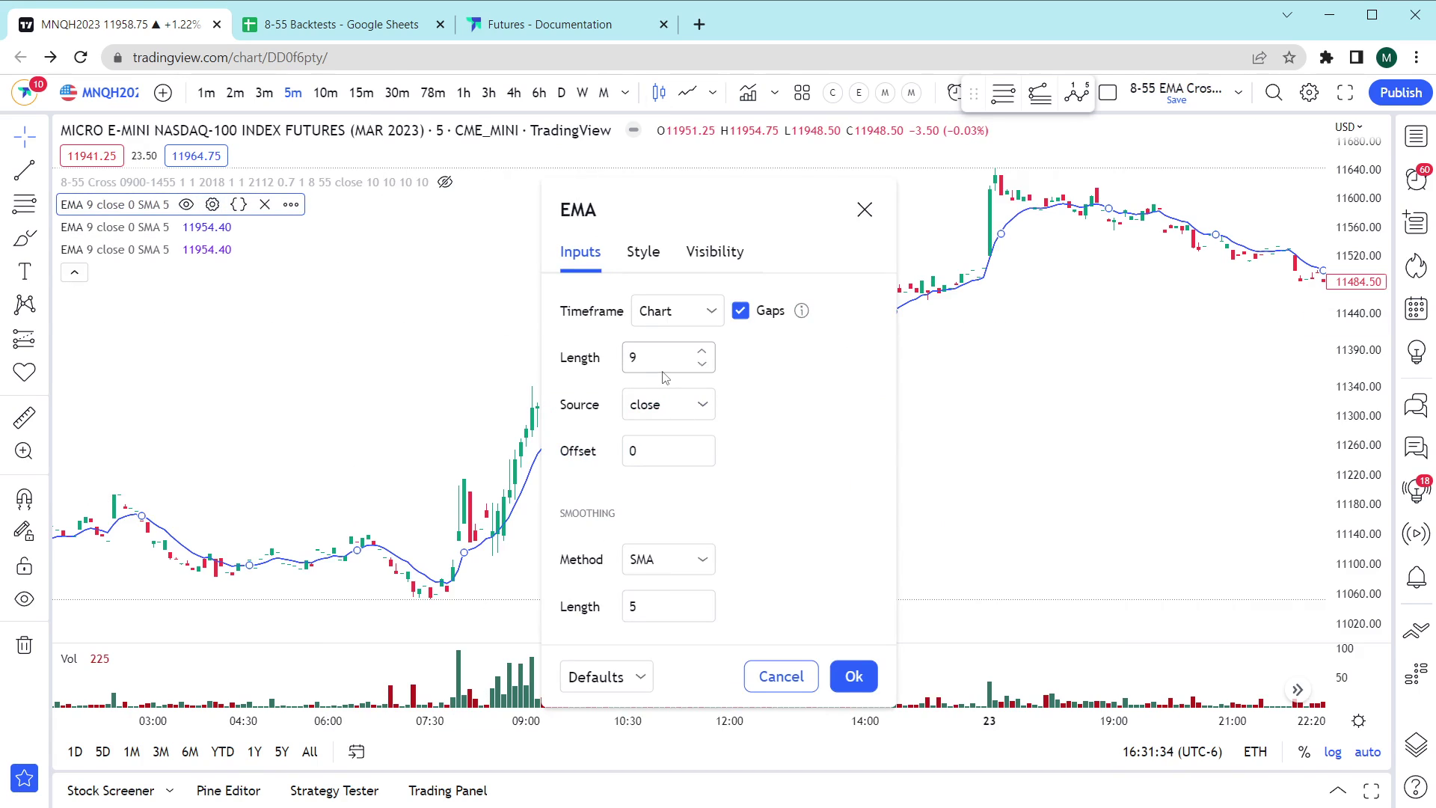
{"action": "type", "text": "8"}
{"action": "key", "text": "Tab"}
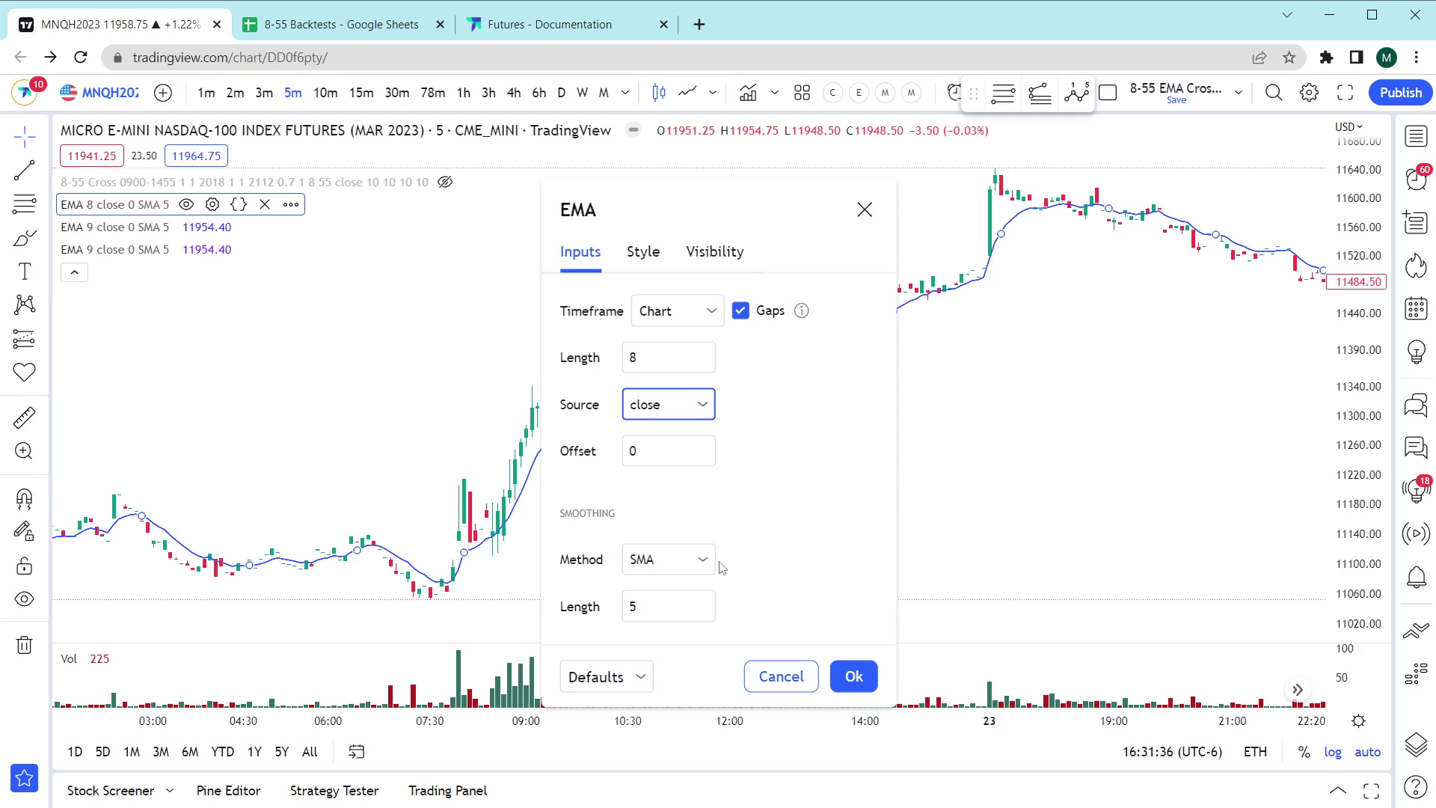
{"action": "left_click", "coordinate": [853, 675]}
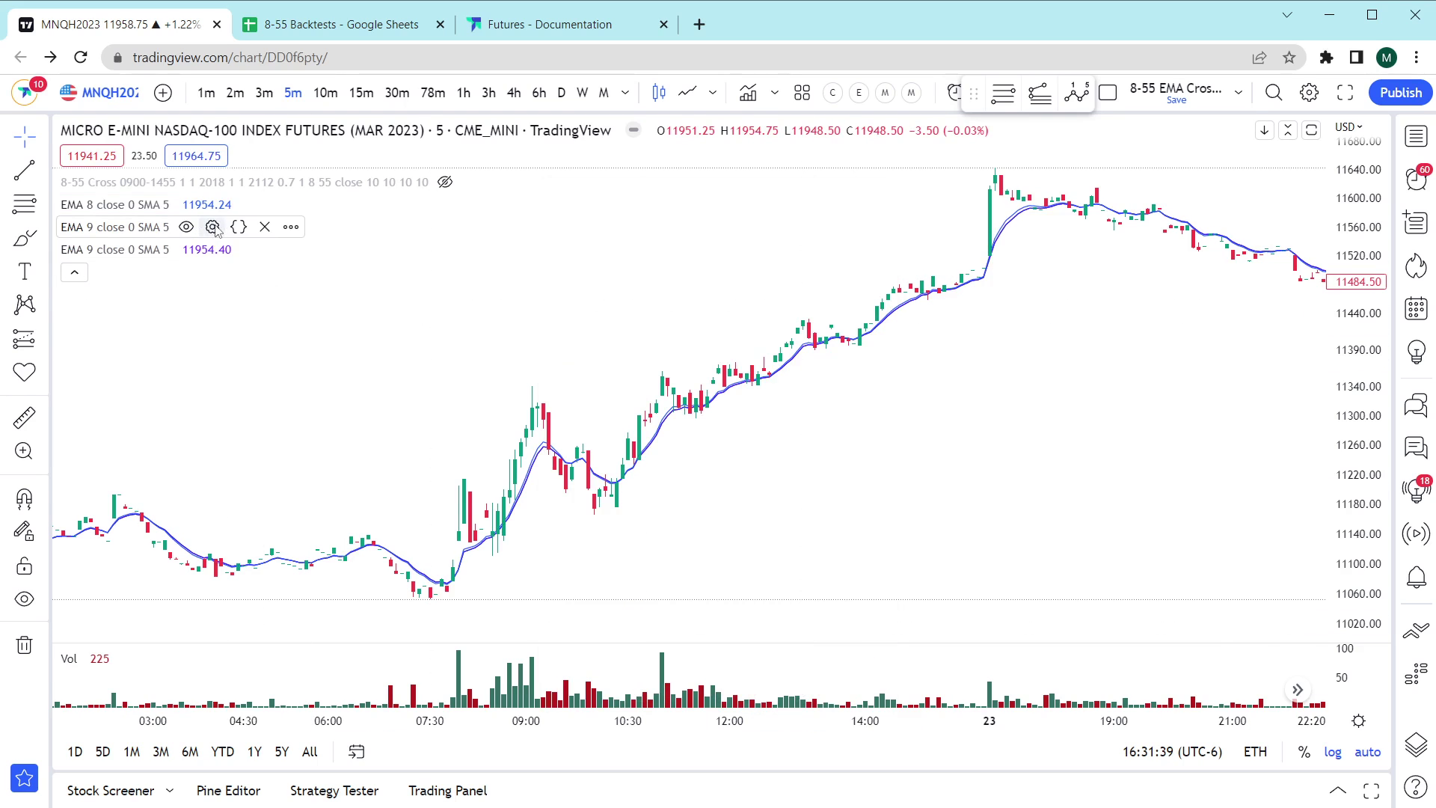
- Set the second EMA's length to 55
{"action": "left_click", "coordinate": [213, 227]}
{"action": "type", "text": "55"}
{"action": "key", "text": "Tab"}
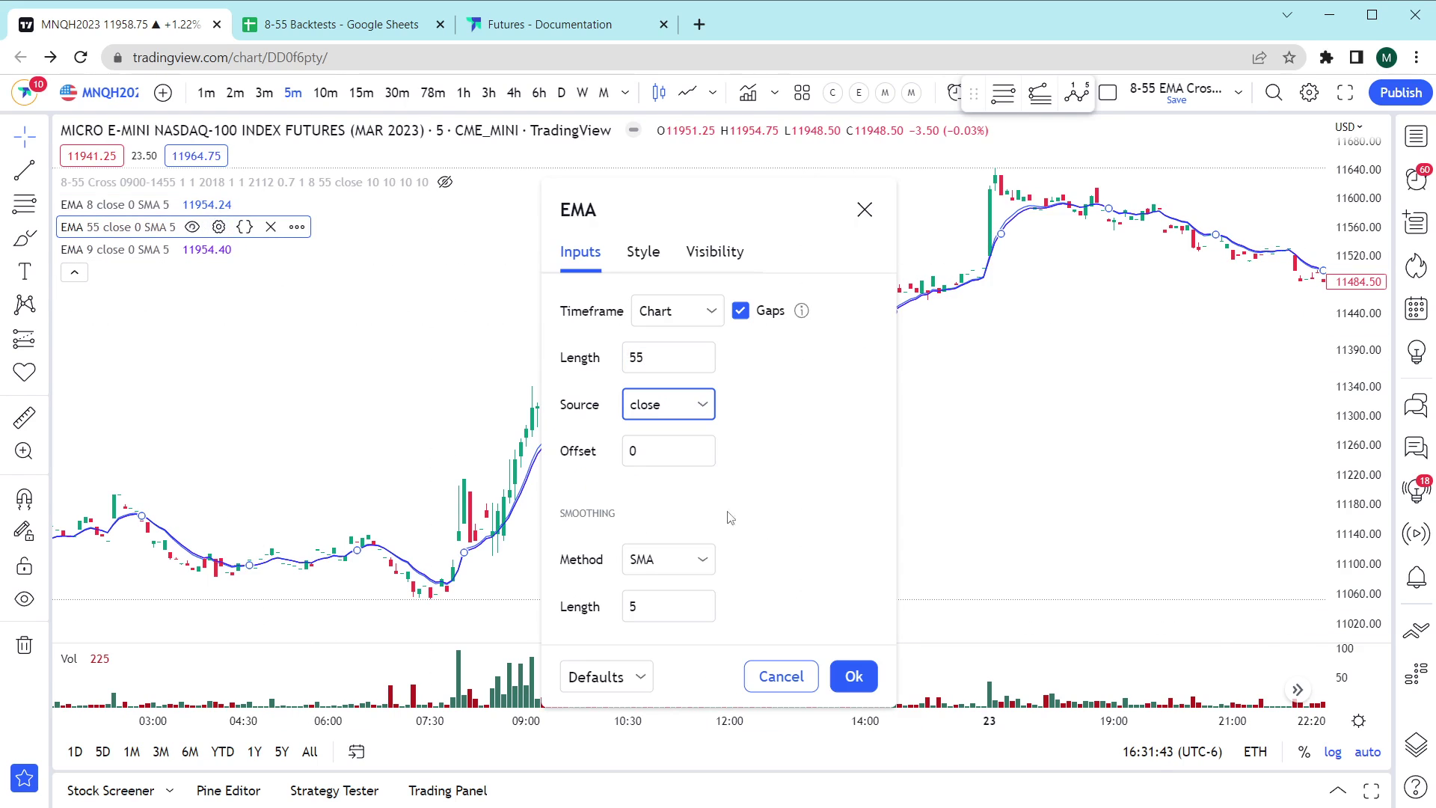
{"action": "left_click", "coordinate": [854, 677]}
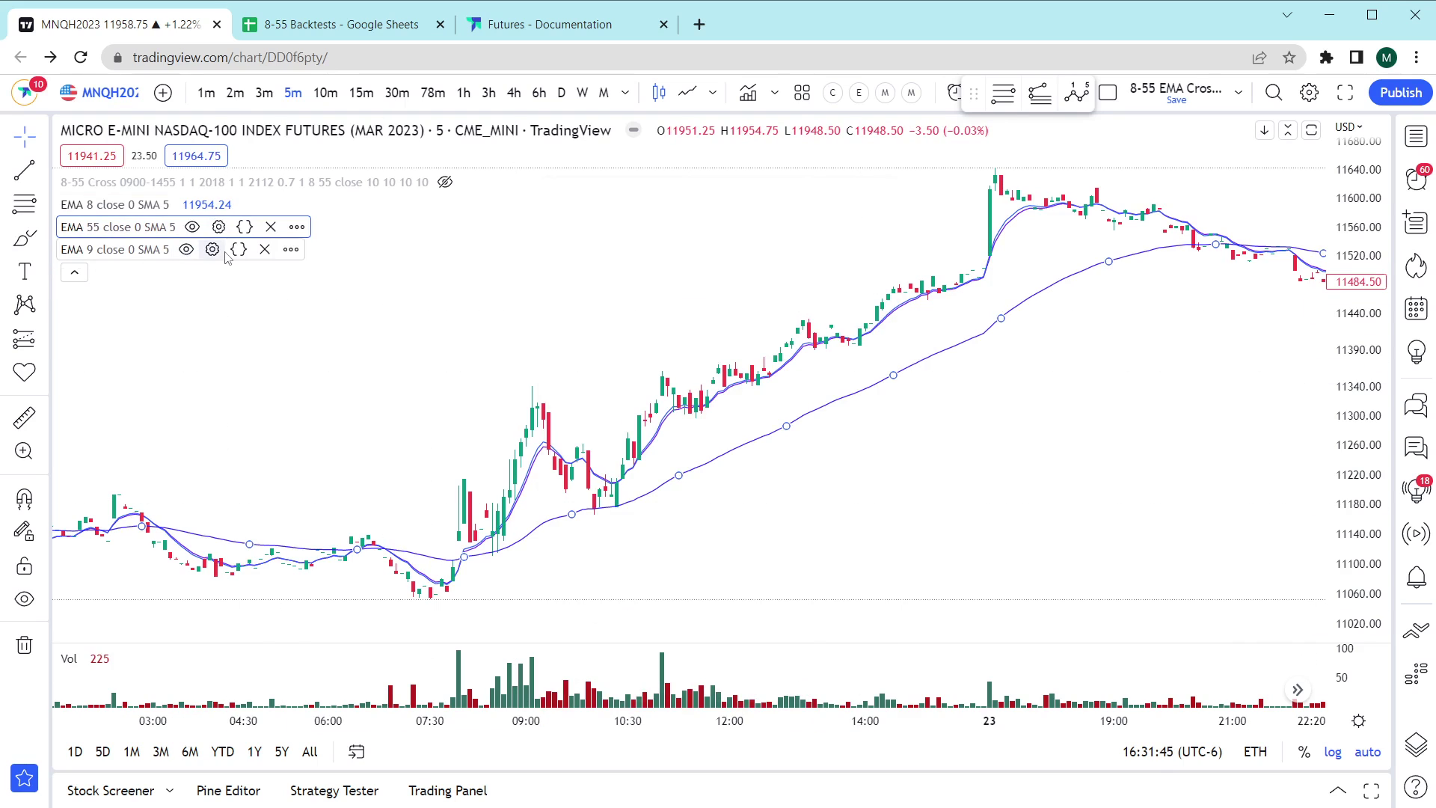
- Set the third EMA to length 55 on the 15-minute timeframe
{"action": "left_click", "coordinate": [212, 249]}
{"action": "left_click", "coordinate": [673, 325]}
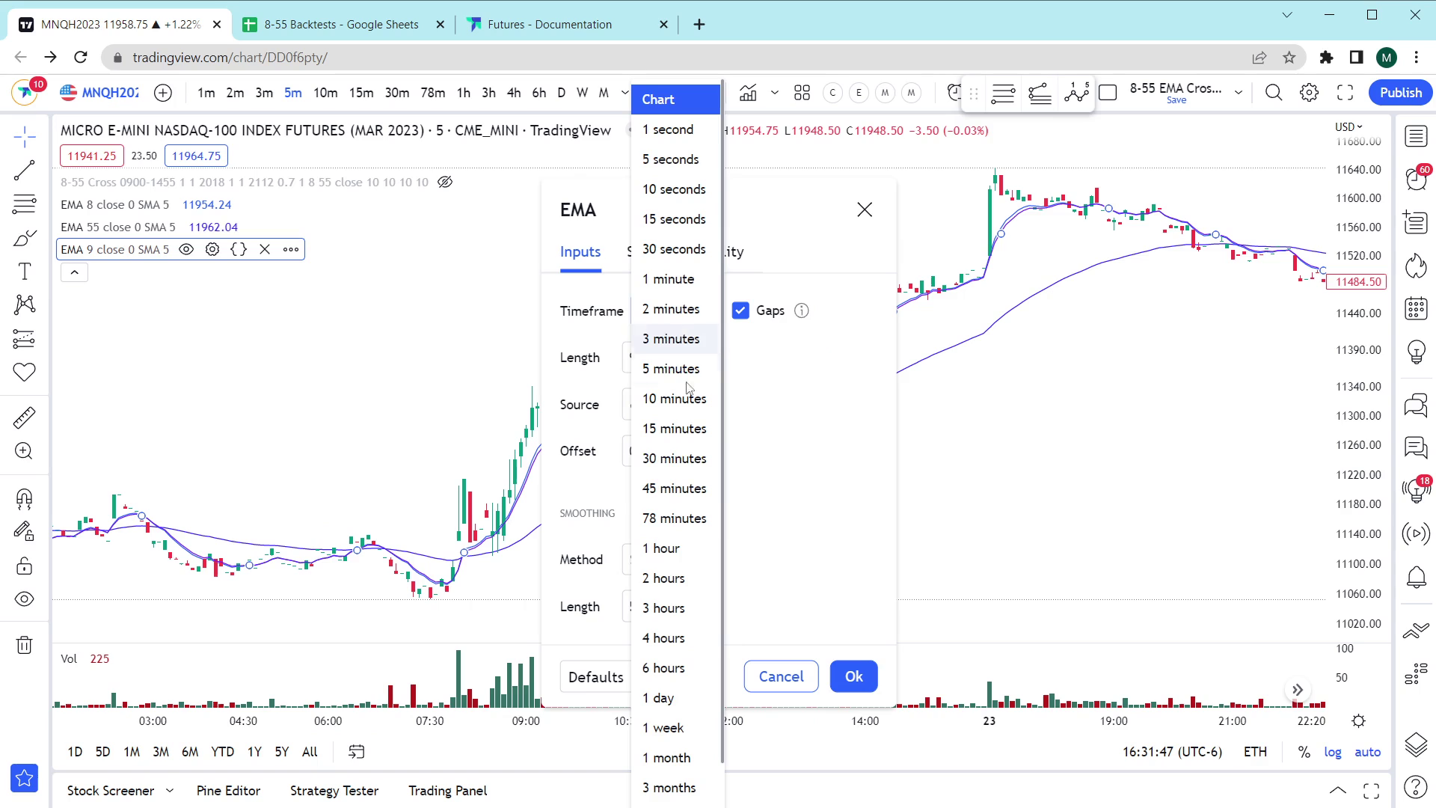
{"action": "left_click", "coordinate": [686, 420]}
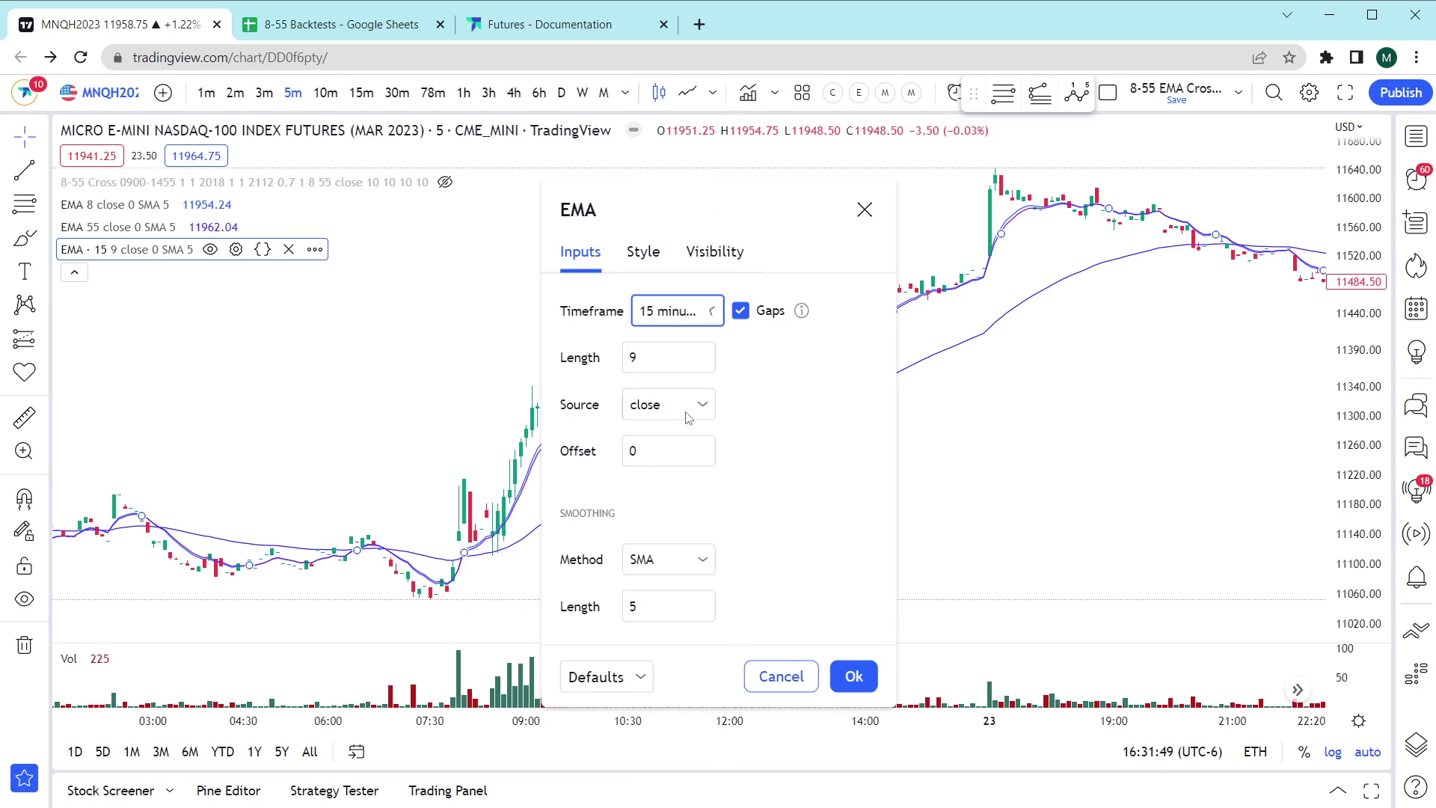
{"action": "double_click", "coordinate": [670, 362]}
{"action": "type", "text": "55"}
{"action": "key", "text": "Tab"}
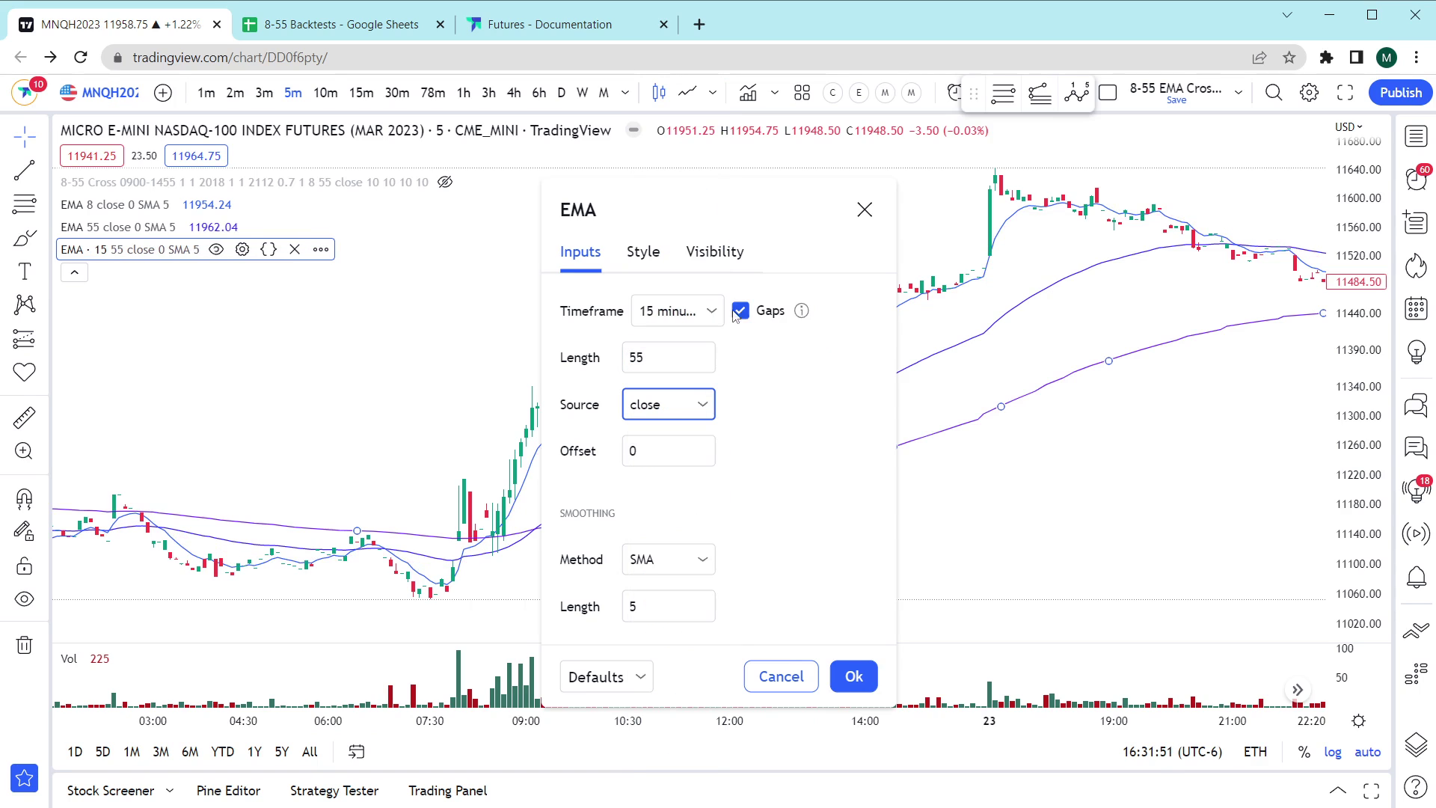
{"action": "left_click", "coordinate": [849, 675]}
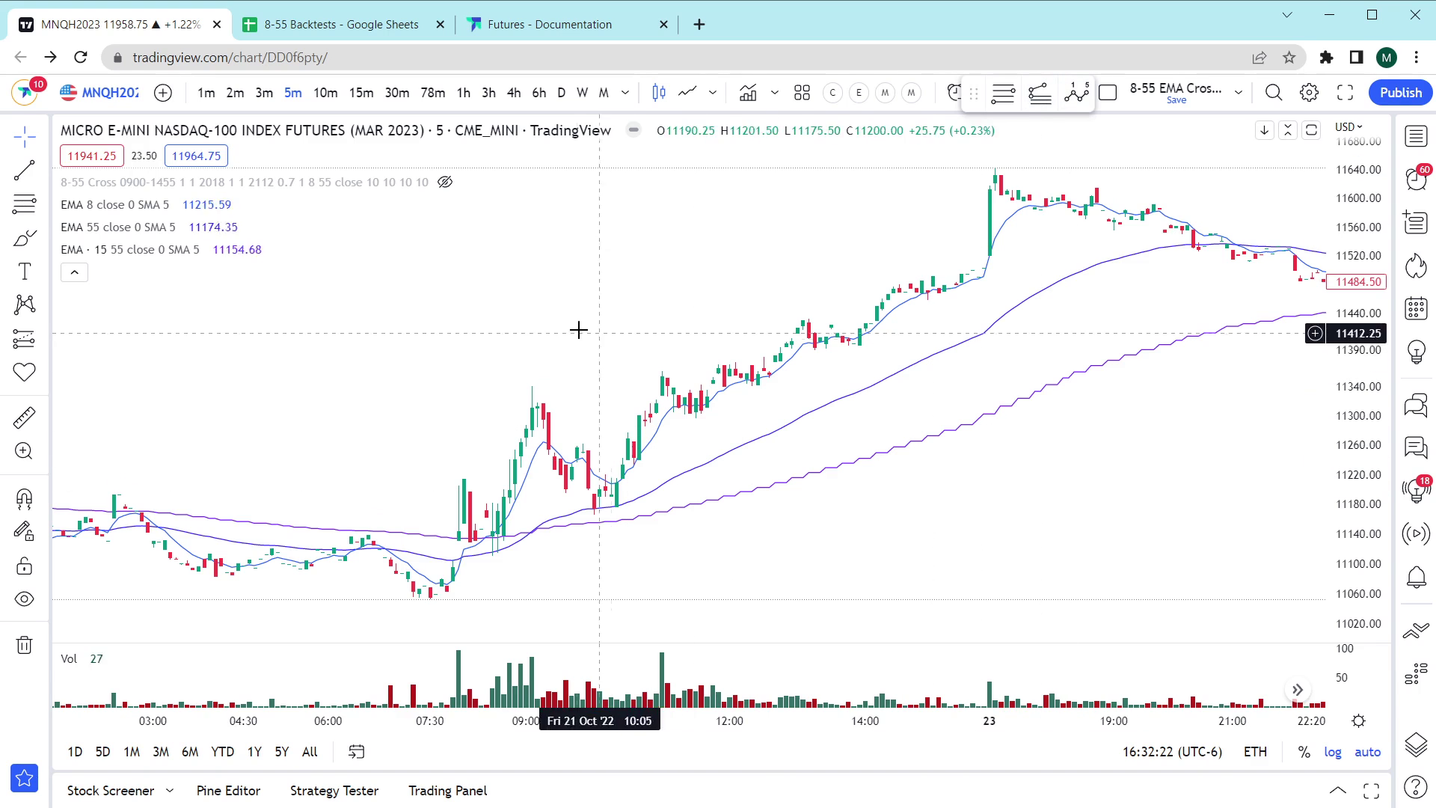
{"action": "mouse_move", "coordinate": [500, 316]}
{"action": "left_mouse_down"}
{"action": "mouse_move", "coordinate": [618, 314]}
{"action": "mouse_move", "coordinate": [503, 307]}
{"action": "left_mouse_up"}
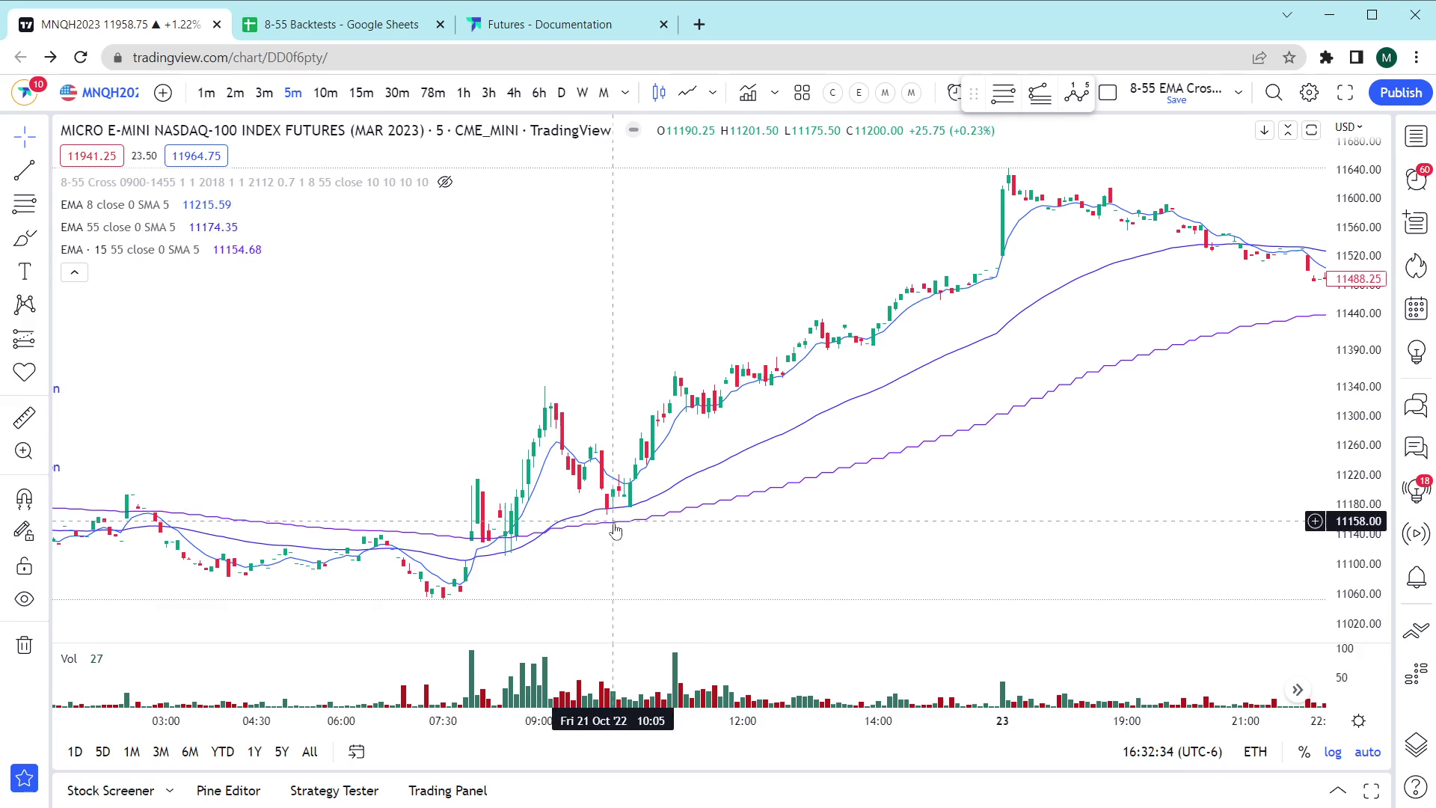
- Draw an Elliott wave from the morning low through points (0) to (5) over the rally
{"action": "left_click", "coordinate": [1077, 92]}
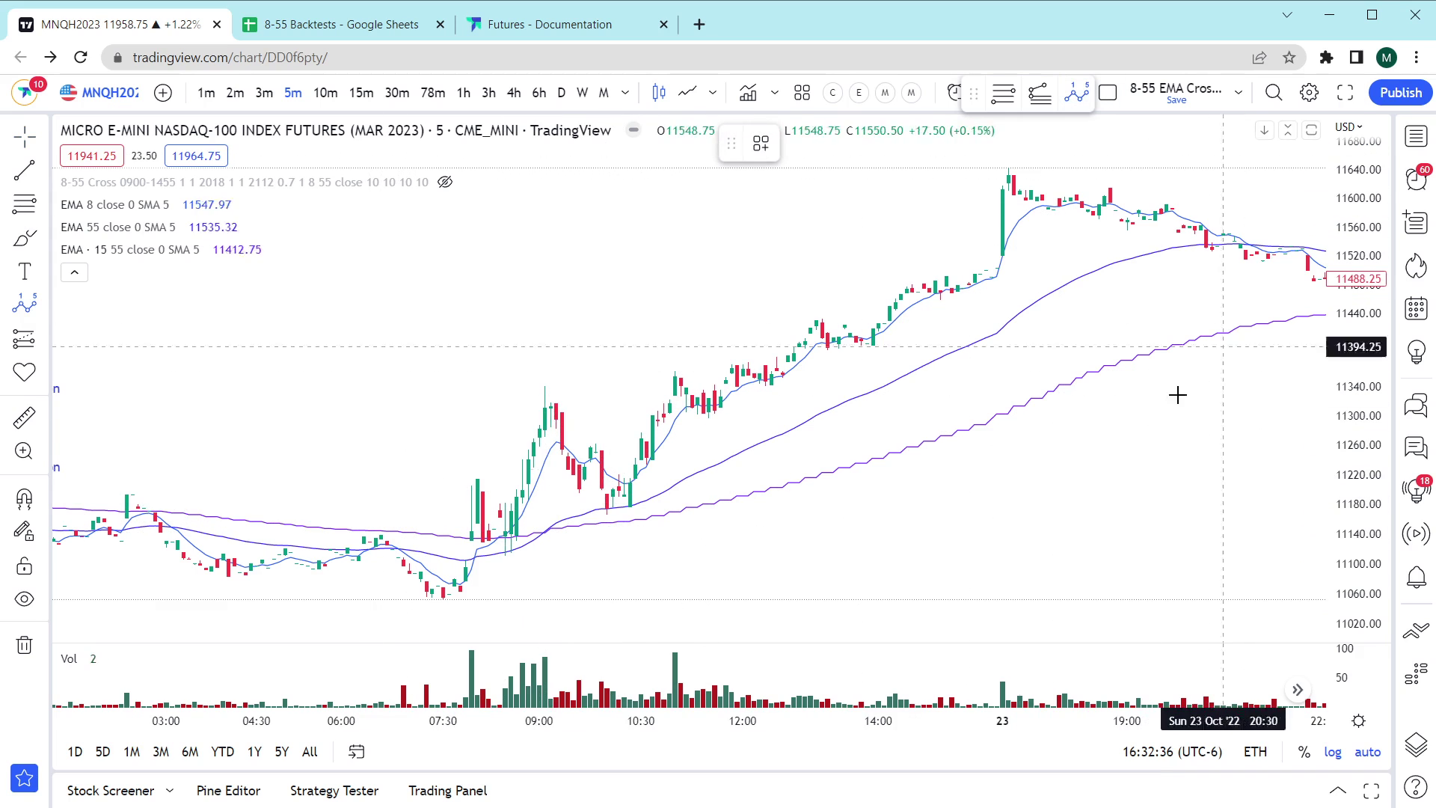
{"action": "left_click", "coordinate": [443, 599]}
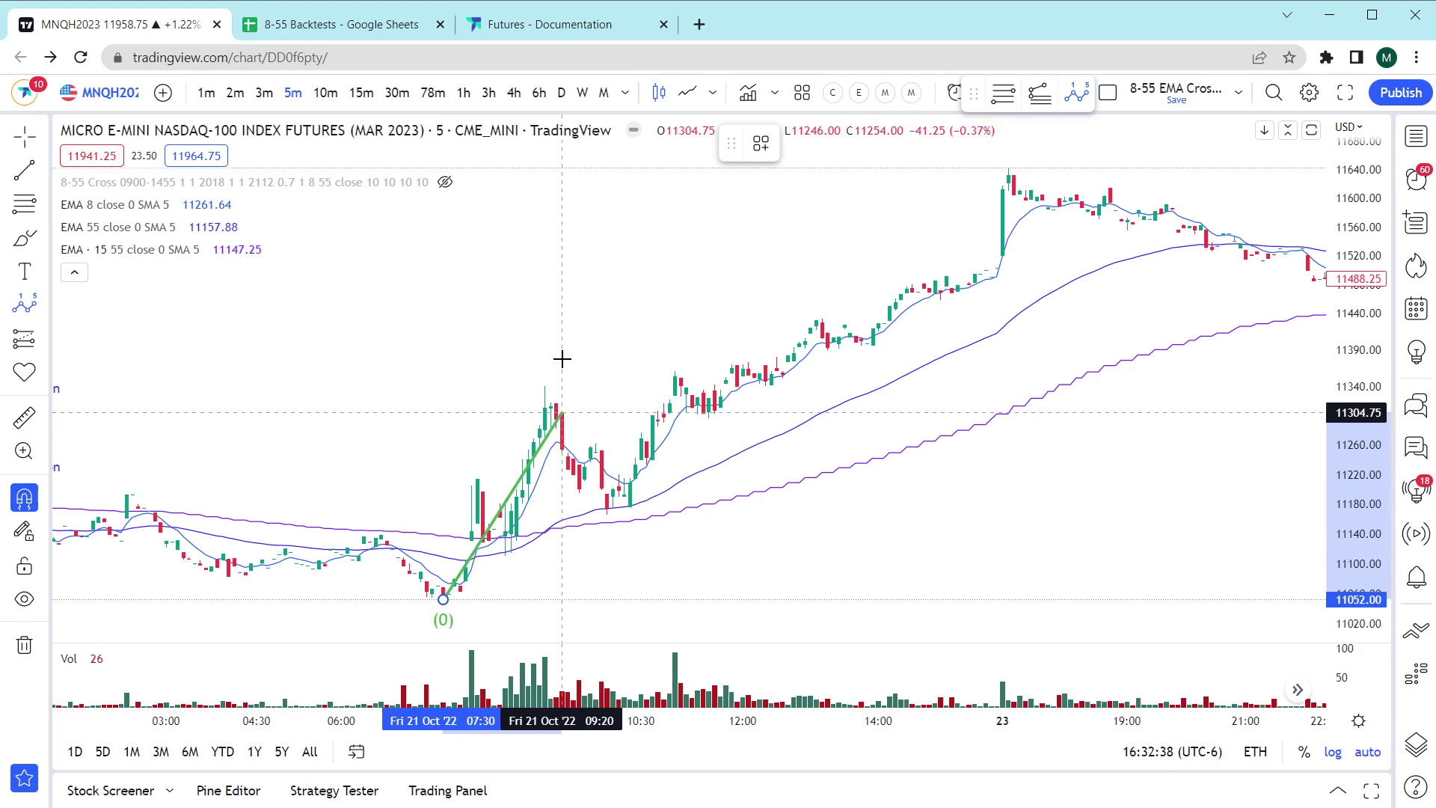
{"action": "left_click", "coordinate": [542, 373]}
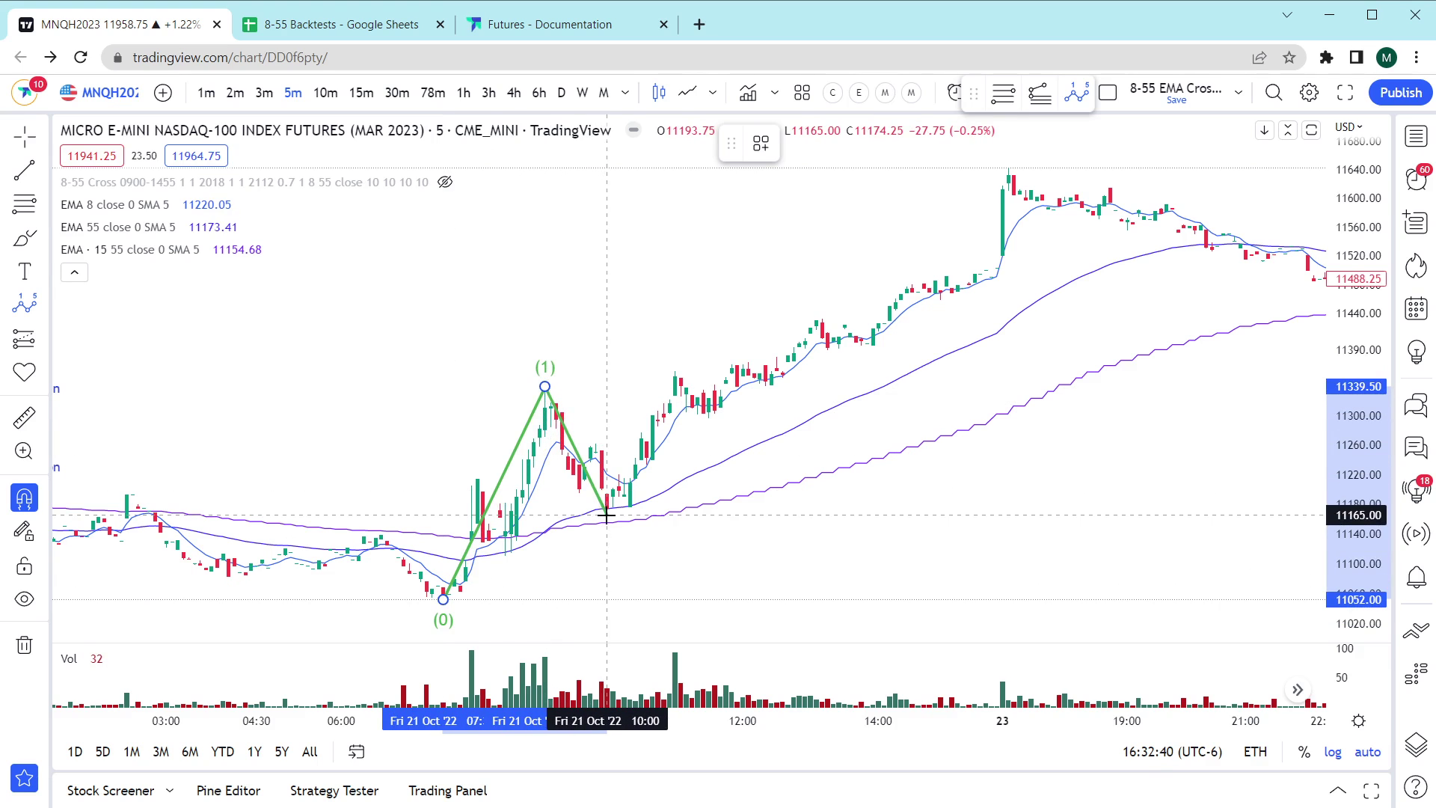
{"action": "left_click", "coordinate": [606, 515]}
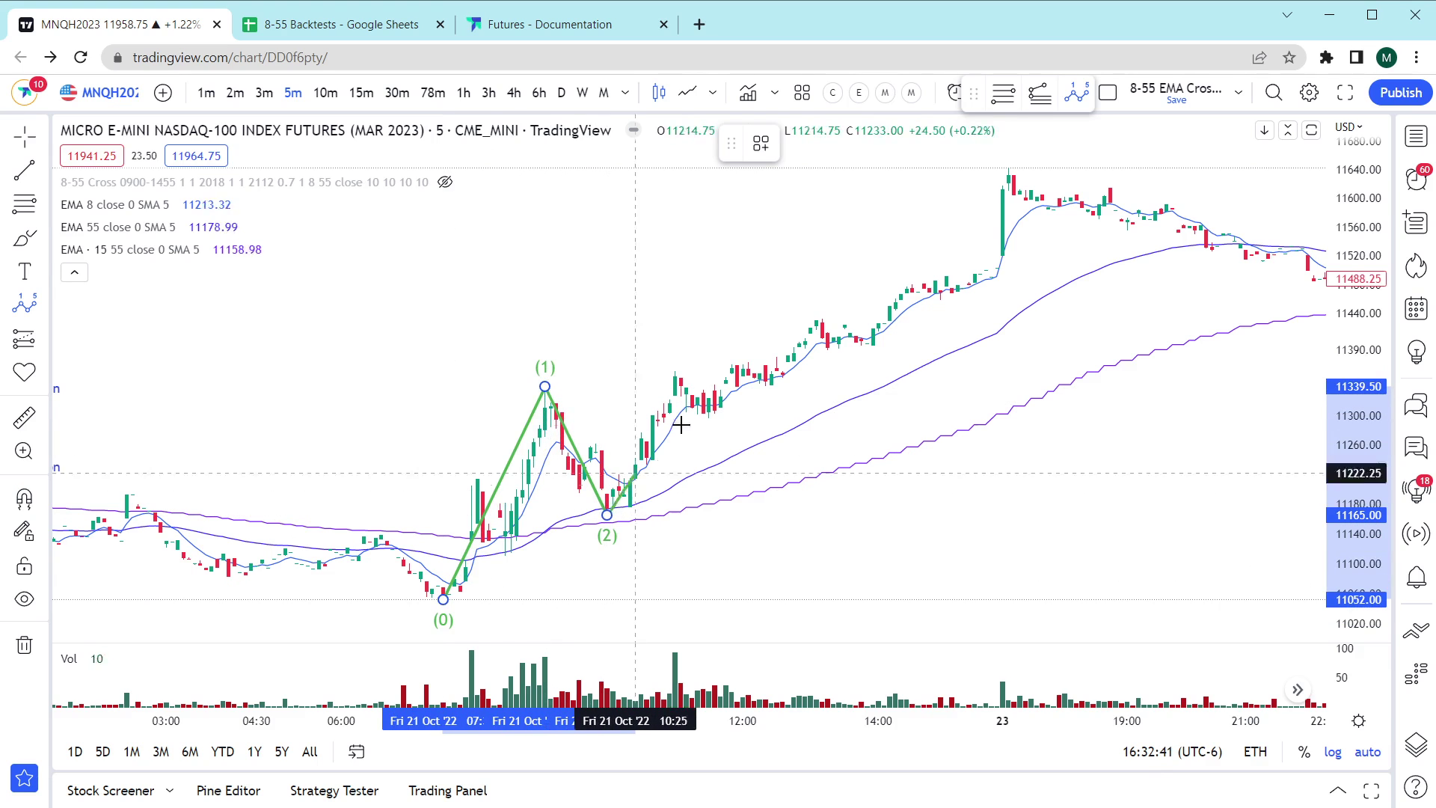
{"action": "left_click", "coordinate": [1007, 166]}
{"action": "left_click", "coordinate": [1296, 251]}
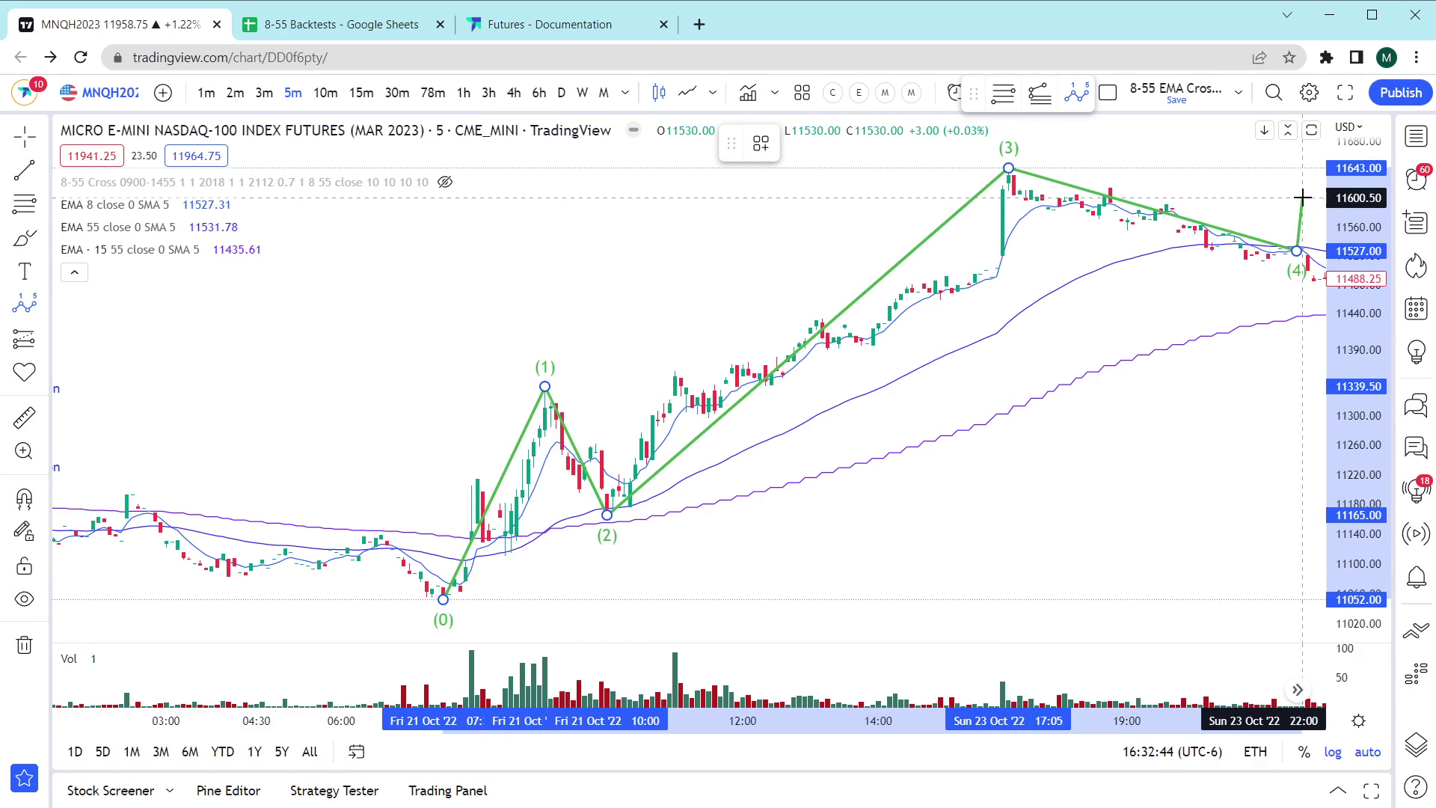
{"action": "left_click", "coordinate": [1302, 198]}
- Delete the Elliott wave drawing from the chart
{"action": "left_click", "coordinate": [1224, 479]}
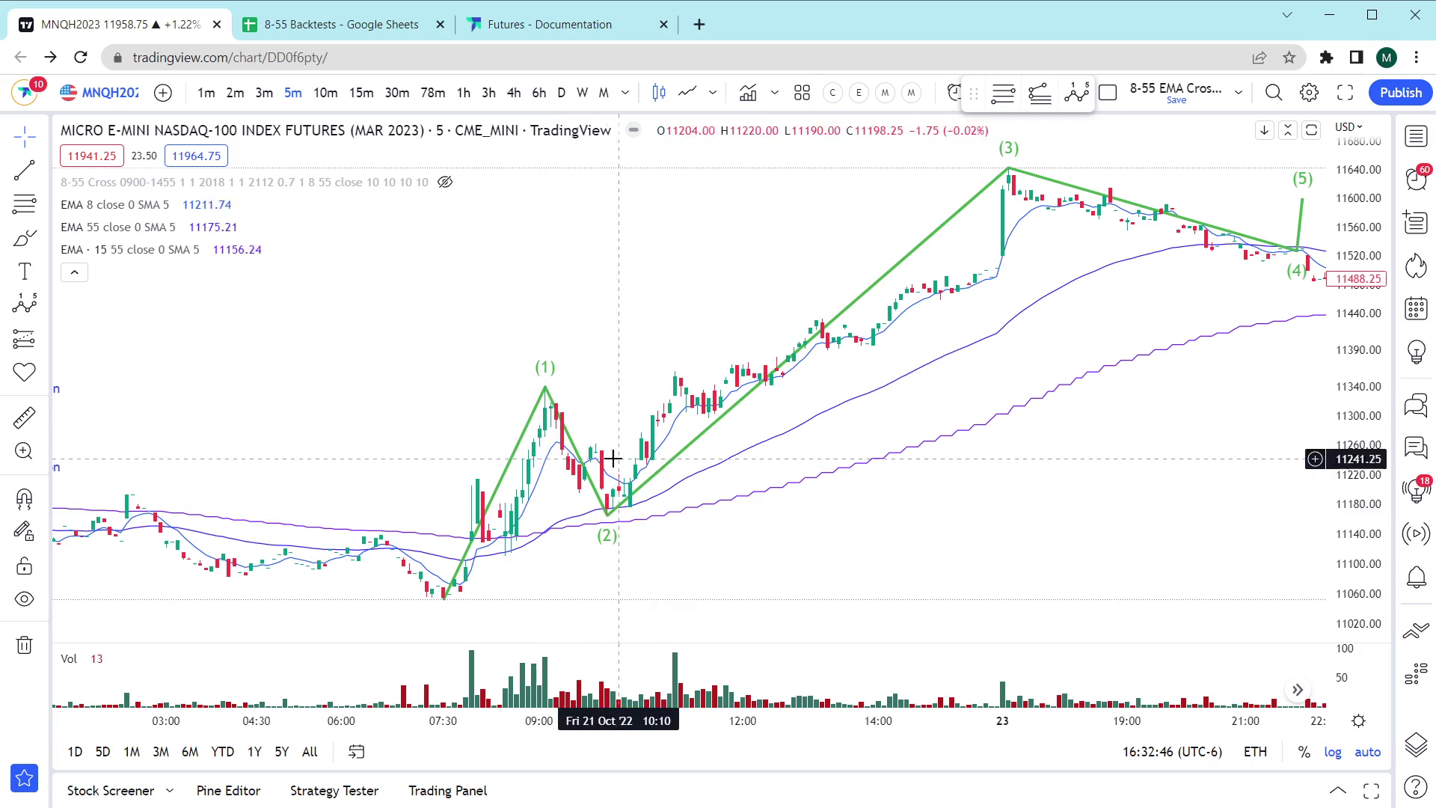
{"action": "left_click", "coordinate": [962, 207]}
{"action": "key", "text": "Delete"}
- Draw a Fib Retracement from the 11052 low to the 11339.50 high, then delete it
{"action": "left_click", "coordinate": [1003, 92]}
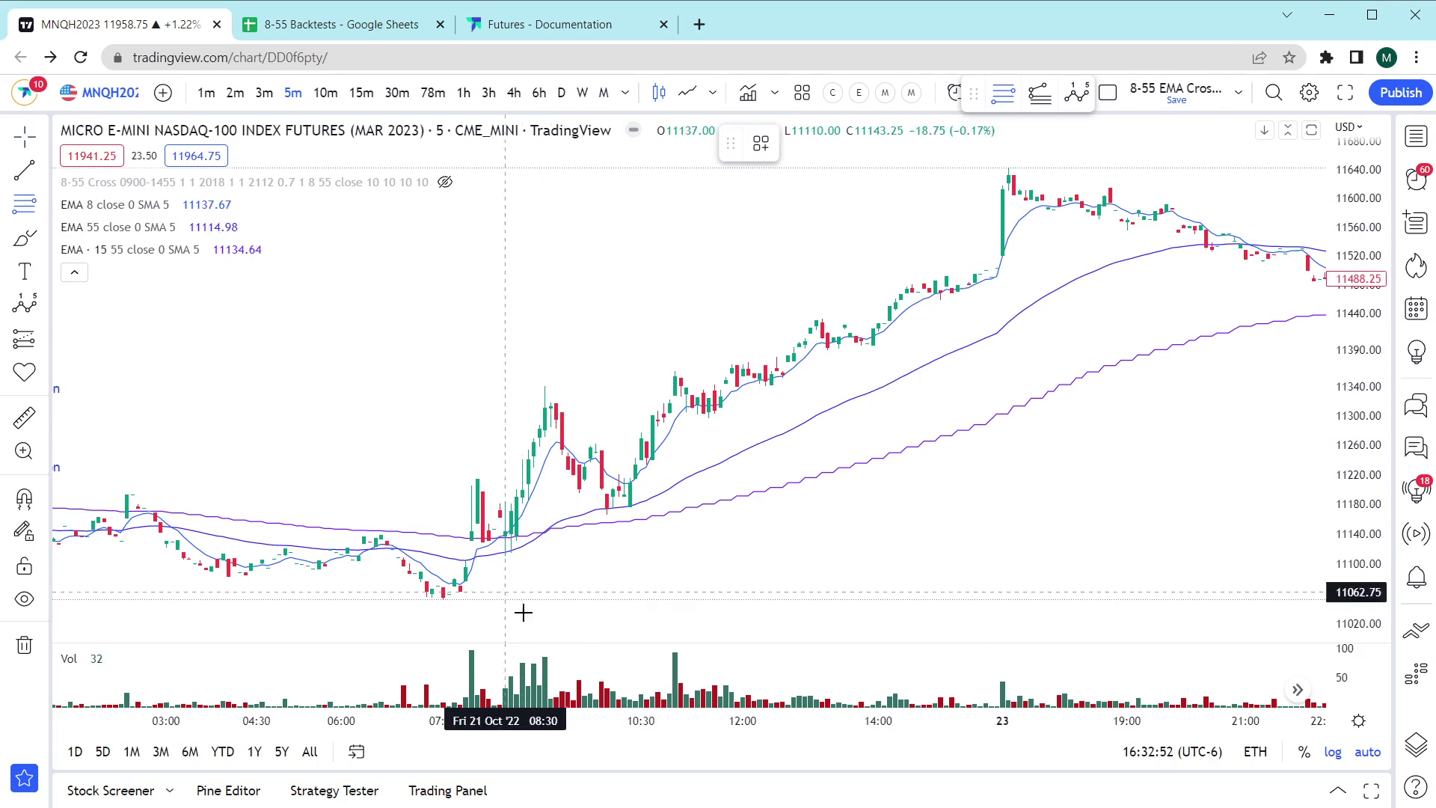
{"action": "left_click", "coordinate": [447, 599]}
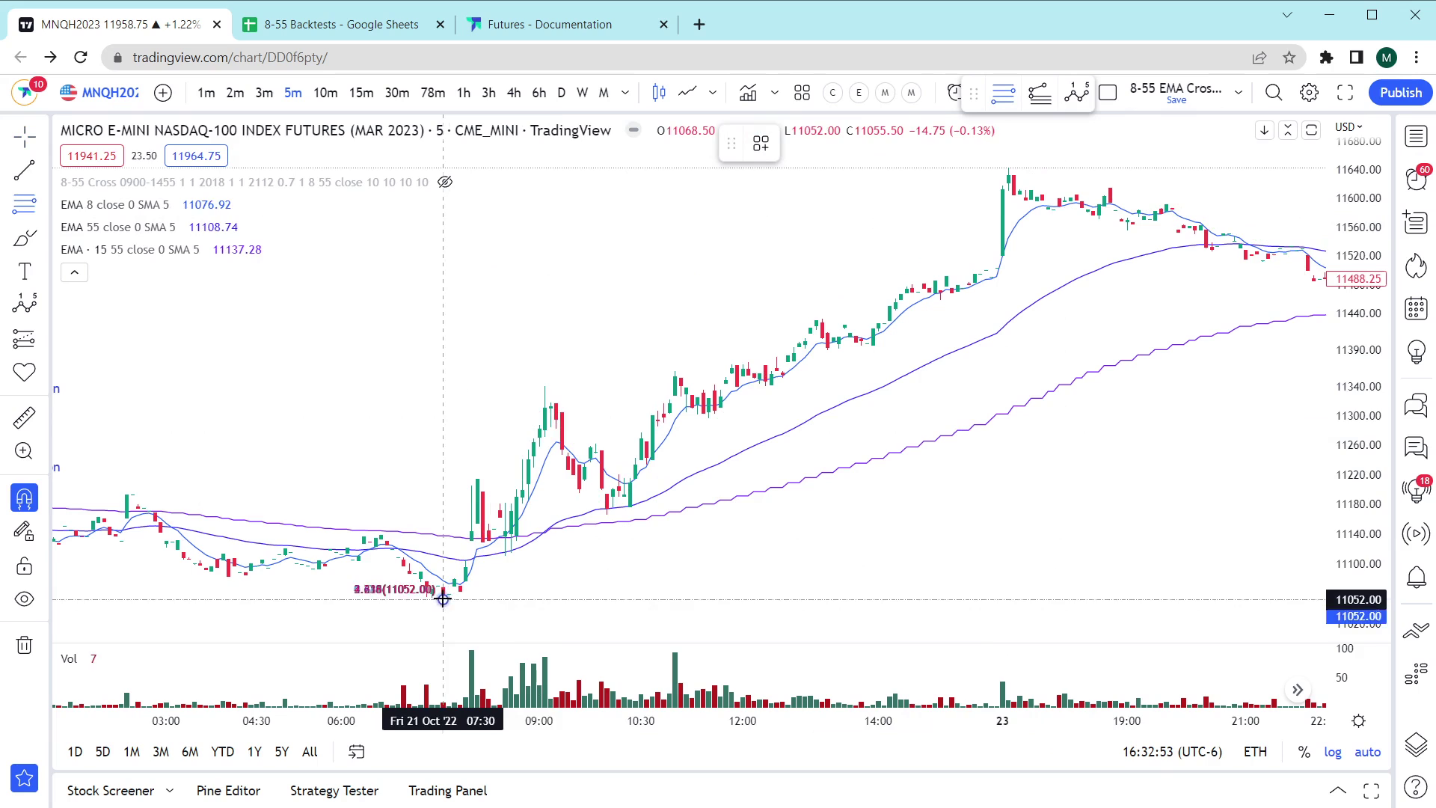
{"action": "left_click", "coordinate": [544, 387]}
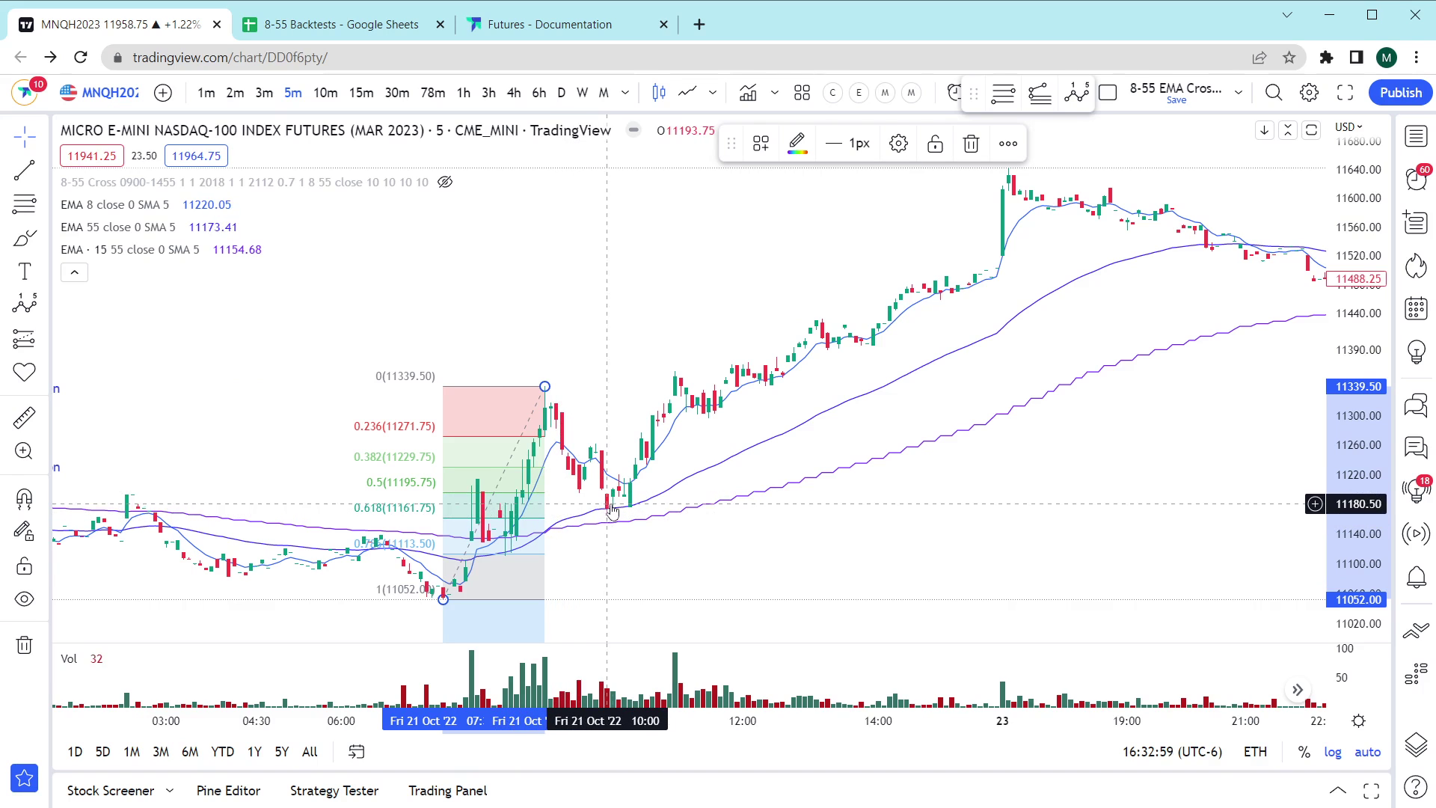
{"action": "key", "text": "Delete"}
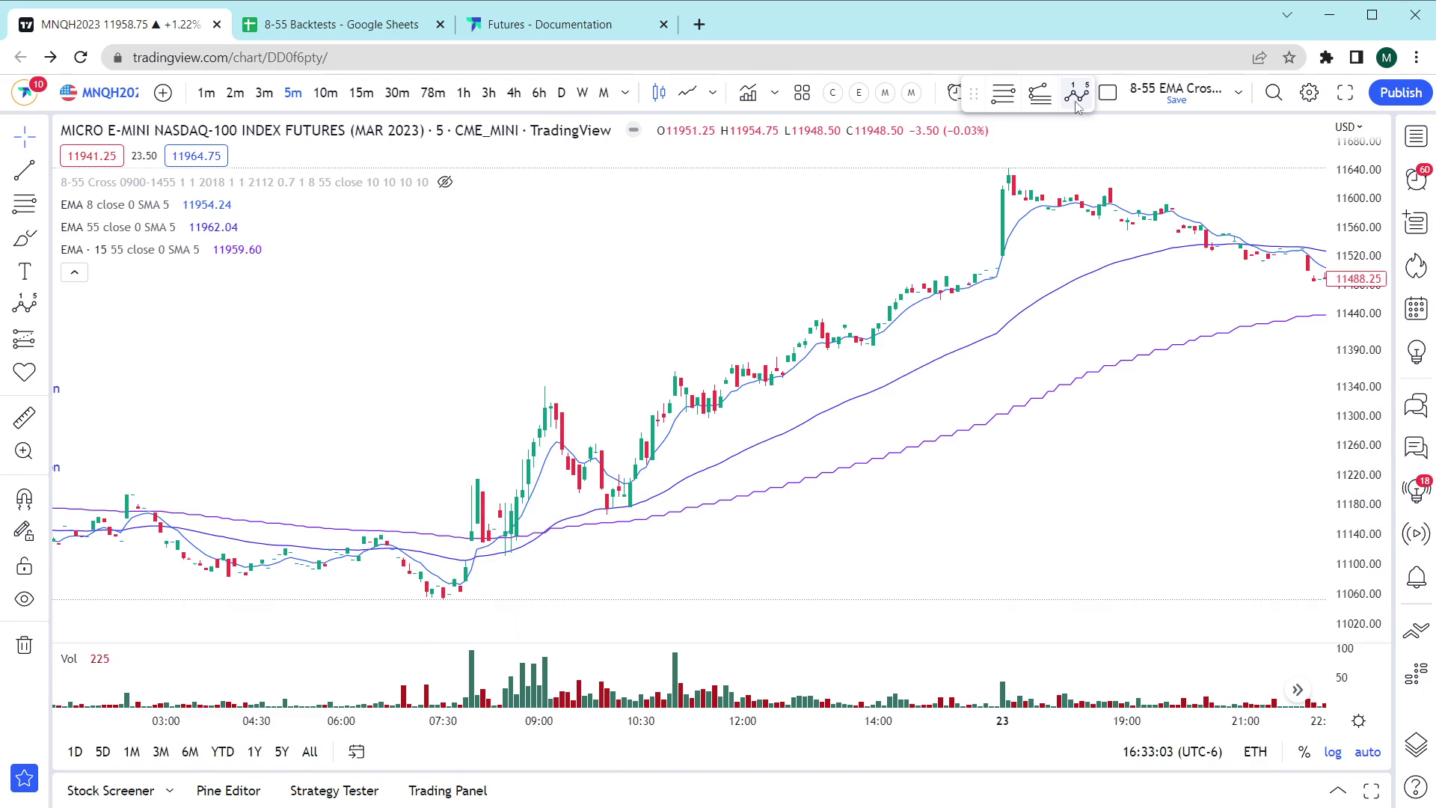
- Draw a Trend-Based Fib Extension on low, rally high and pullback low, then delete it
{"action": "left_click", "coordinate": [1050, 101]}
{"action": "left_click", "coordinate": [443, 599]}
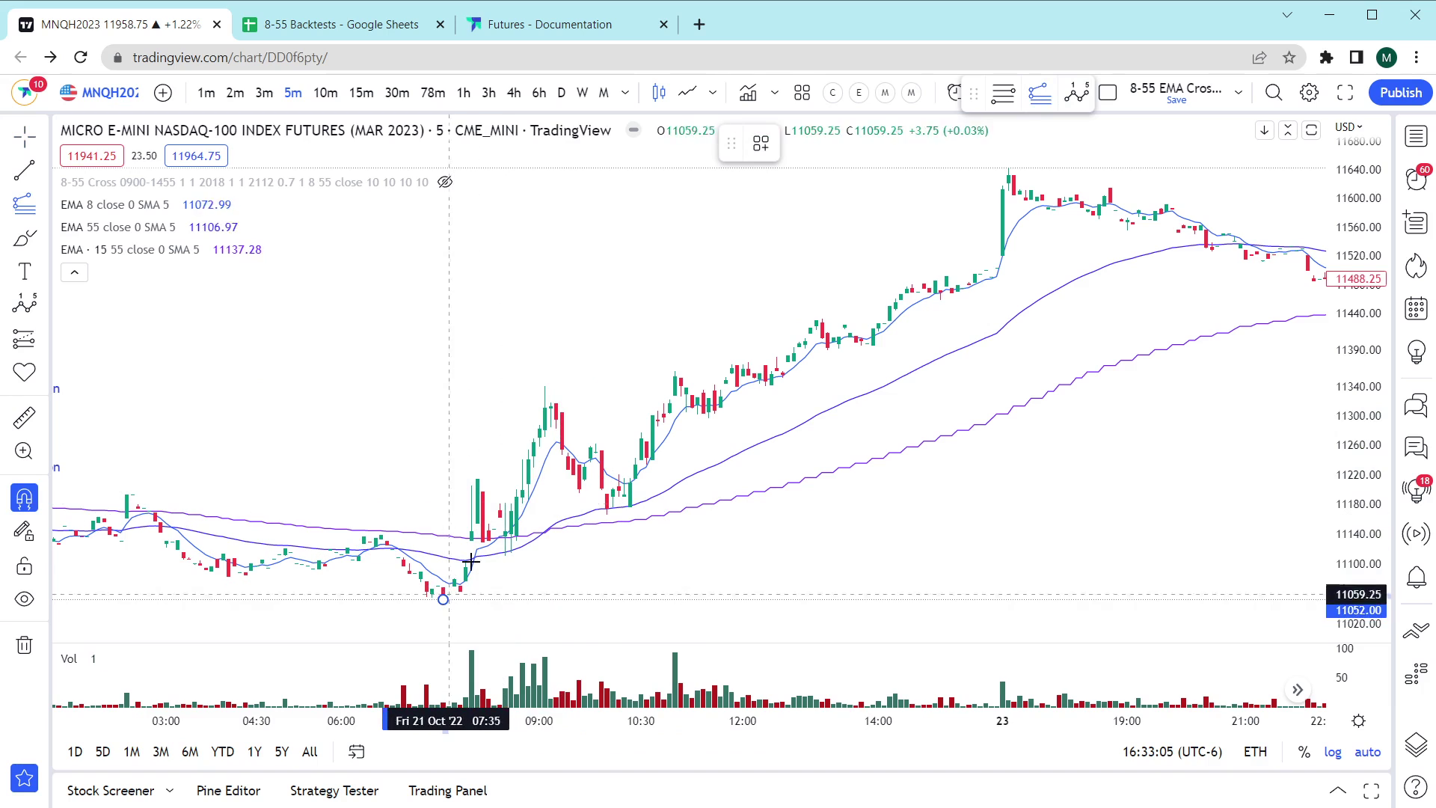
{"action": "left_click", "coordinate": [545, 386]}
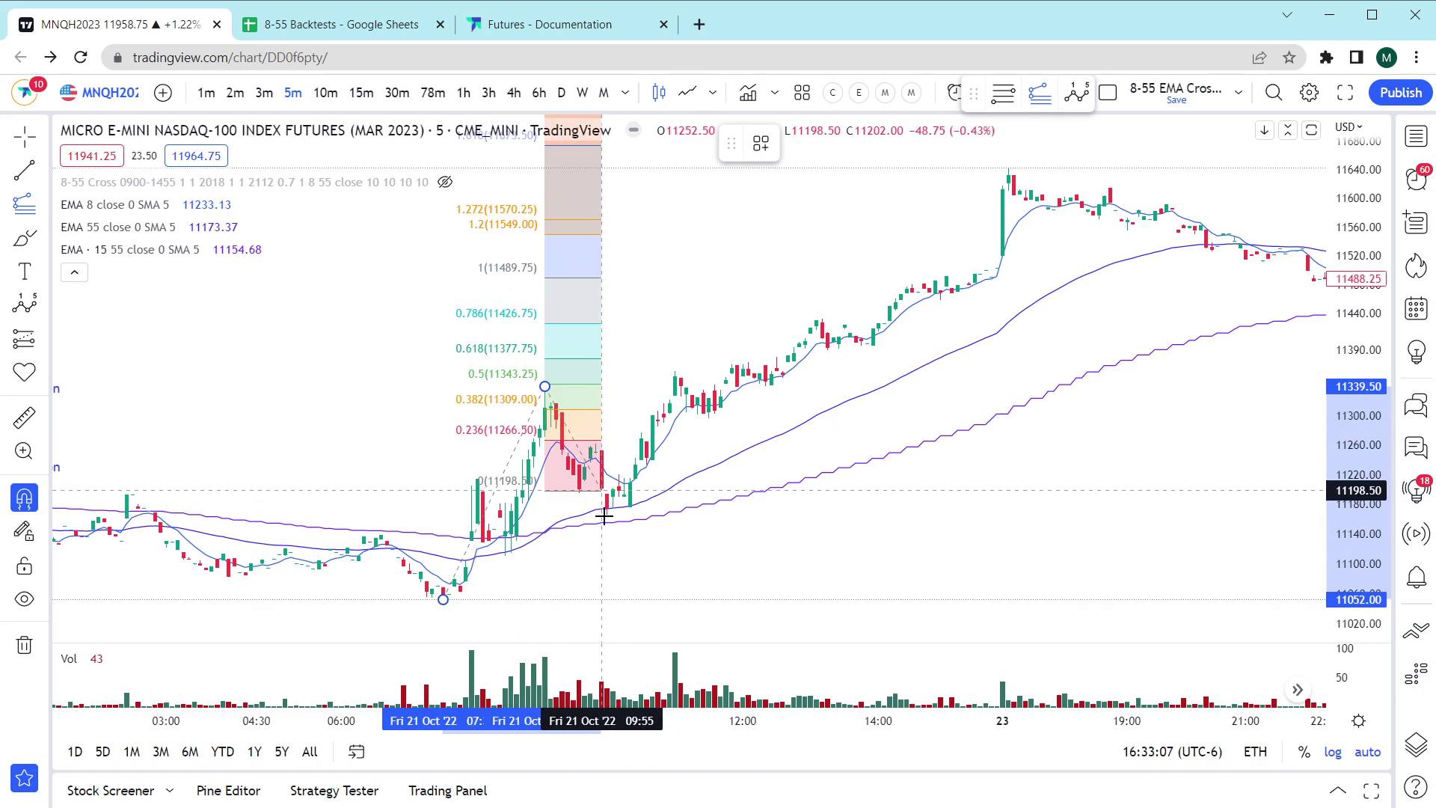
{"action": "left_click", "coordinate": [606, 515]}
{"action": "left_click", "coordinate": [734, 259]}
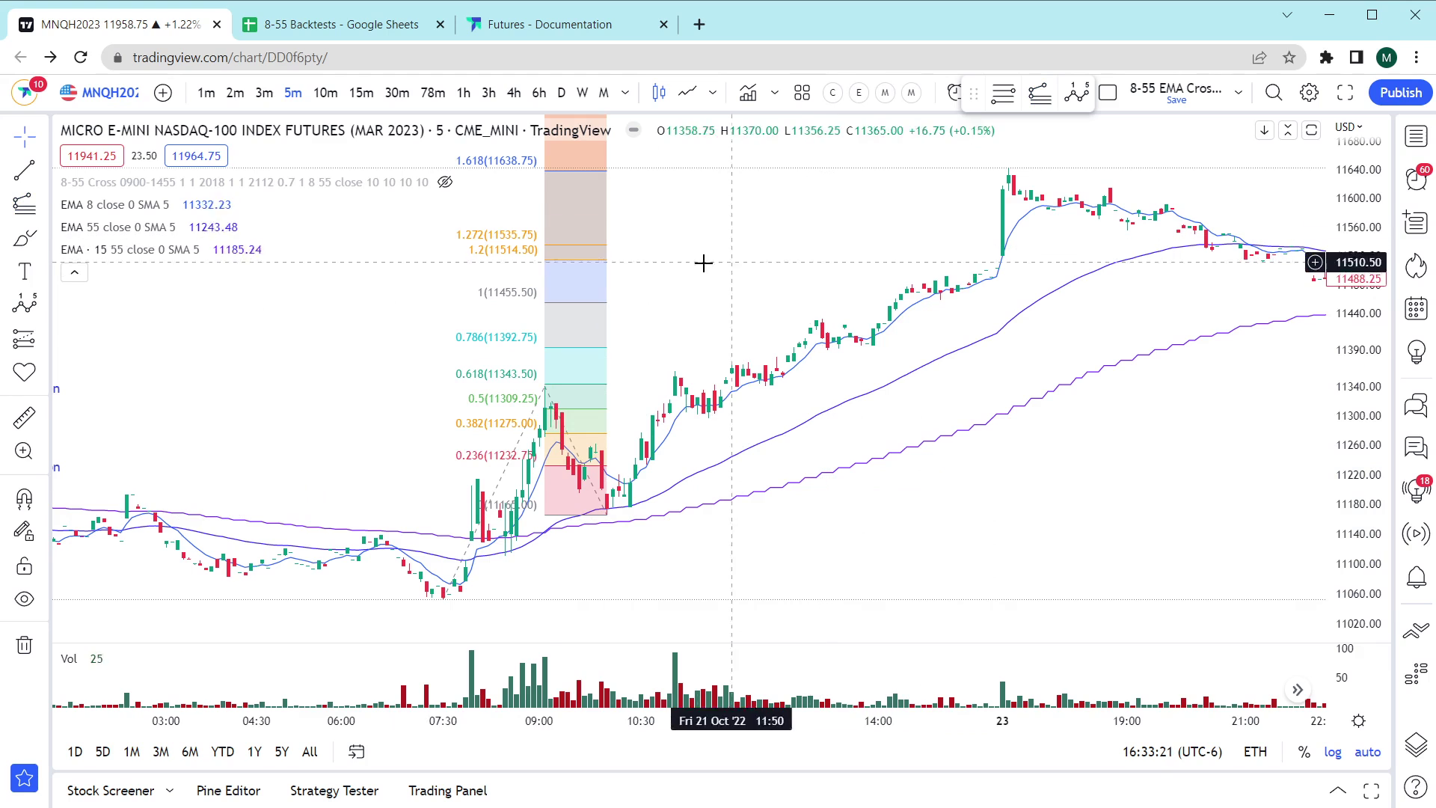
{"action": "left_click", "coordinate": [595, 269]}
{"action": "key", "text": "Delete"}
- Toggle the 'log' button to switch the price scale from logarithmic to regular
{"action": "right_click", "coordinate": [1329, 639]}
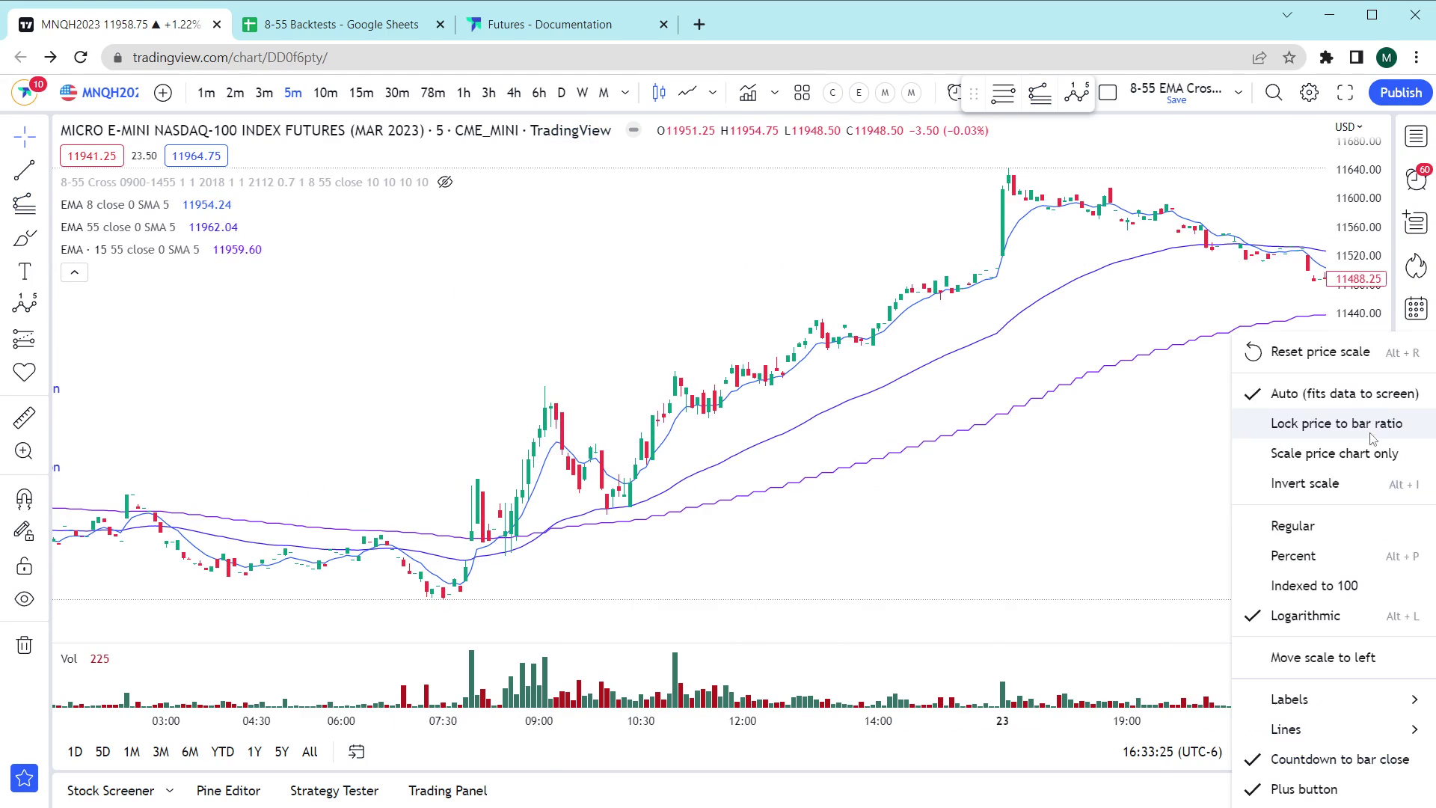
{"action": "left_click", "coordinate": [1083, 496]}
{"action": "left_click", "coordinate": [1332, 753]}
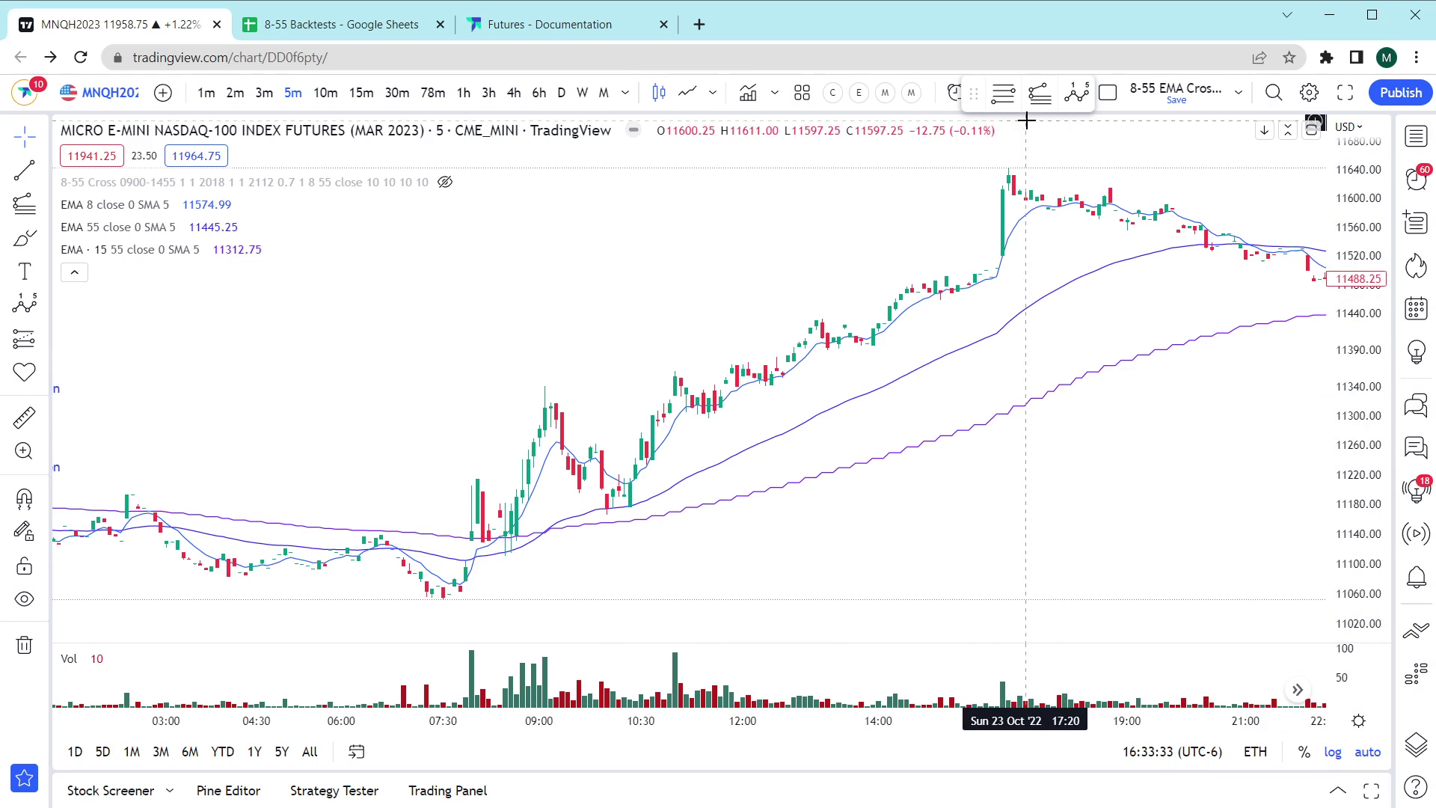
- Draw a Fib Retracement from the 11052 morning low to the 11339.50 rally high
{"action": "scroll", "coordinate": [990, 512], "scroll_direction": "right", "scroll_amount": 5}
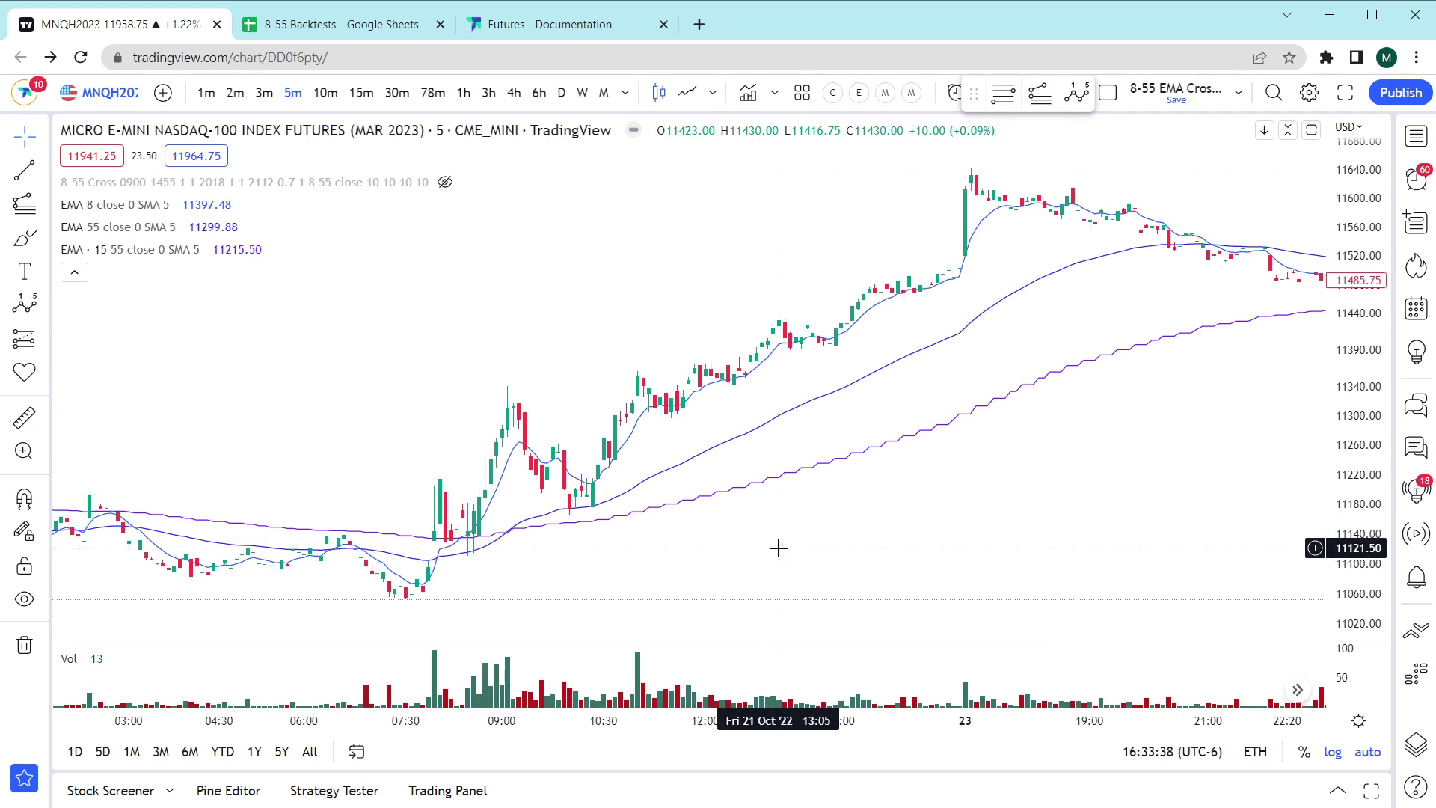
{"action": "left_click", "coordinate": [1005, 95]}
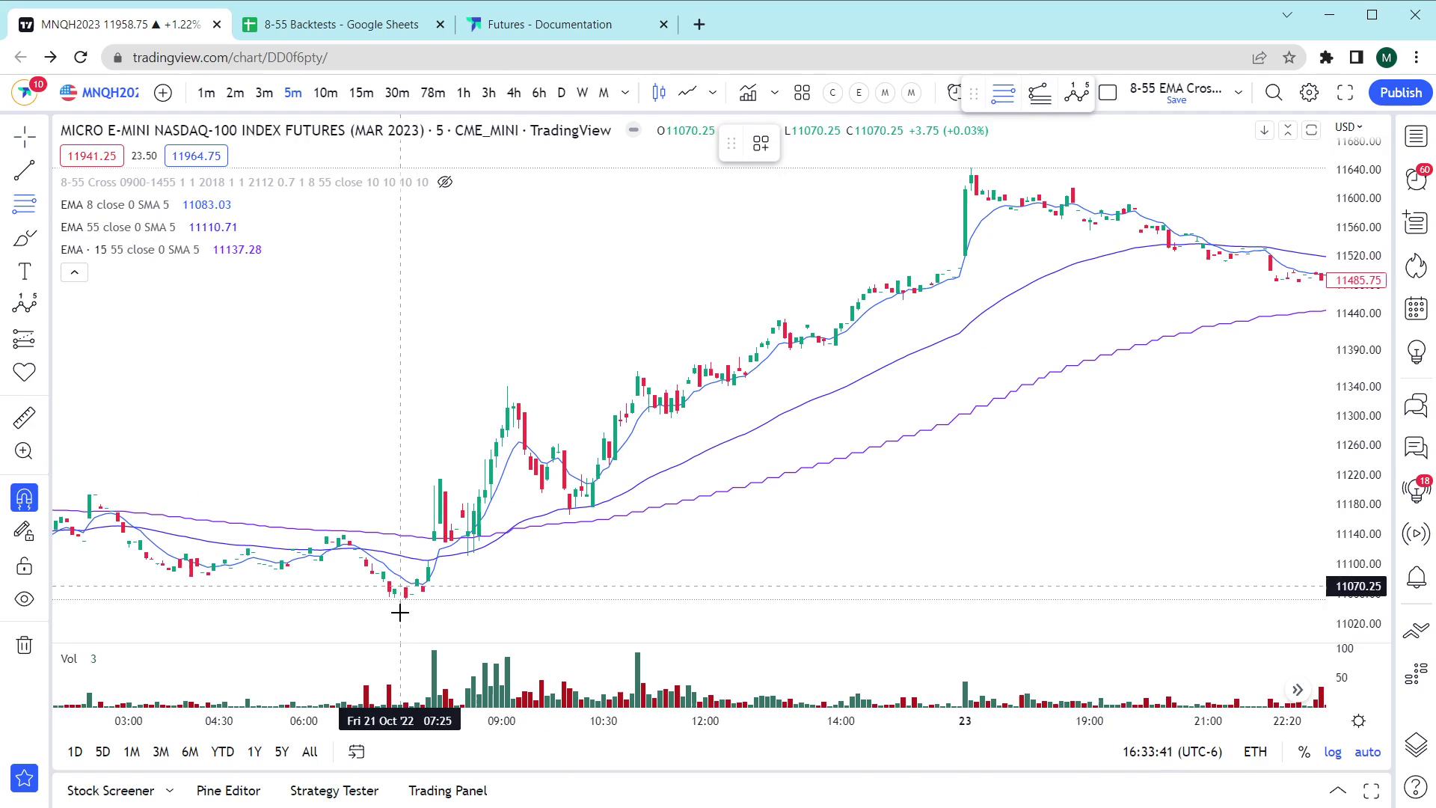
{"action": "left_click", "coordinate": [405, 599]}
{"action": "left_click", "coordinate": [509, 383]}
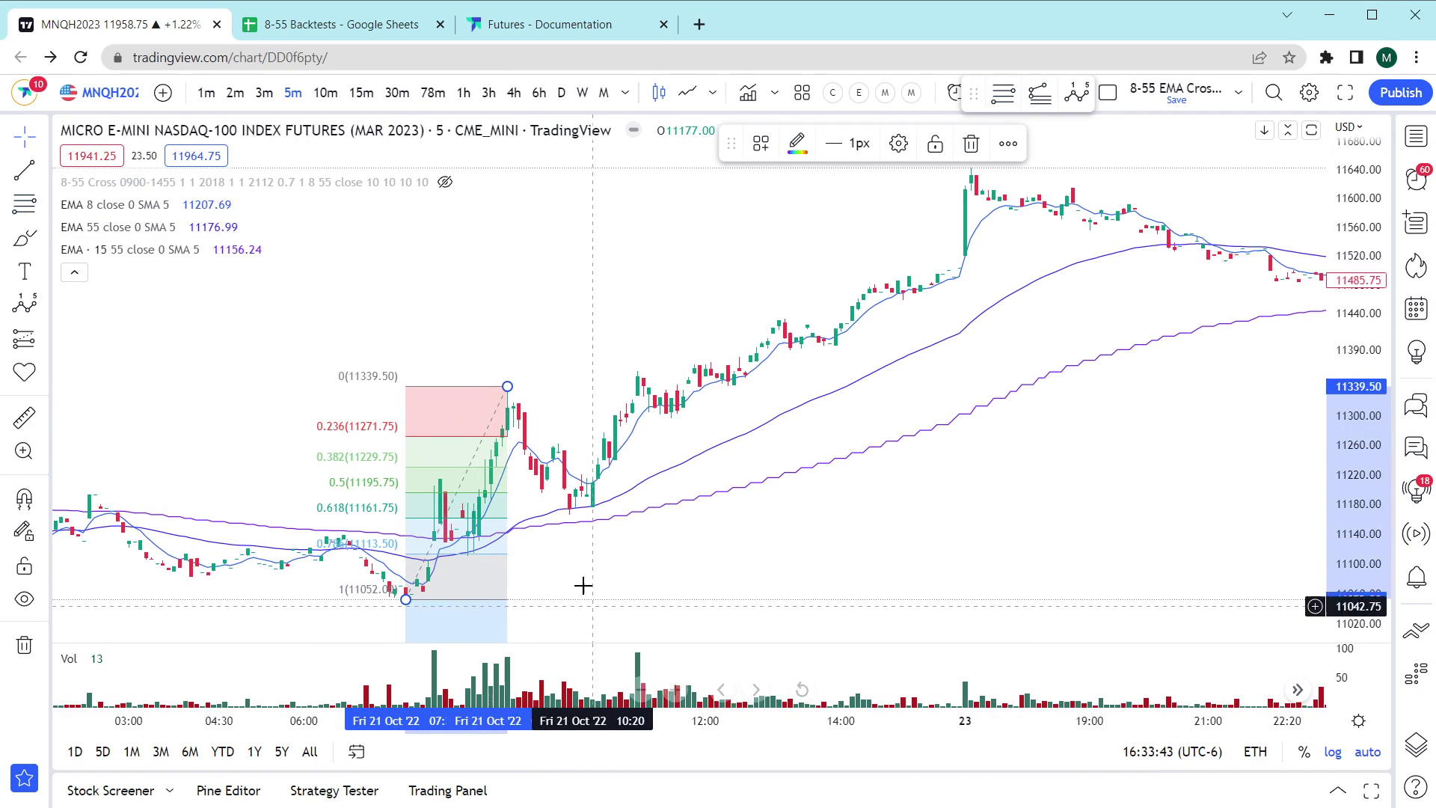
{"action": "scroll", "coordinate": [590, 538], "scroll_direction": "left", "scroll_amount": 2}
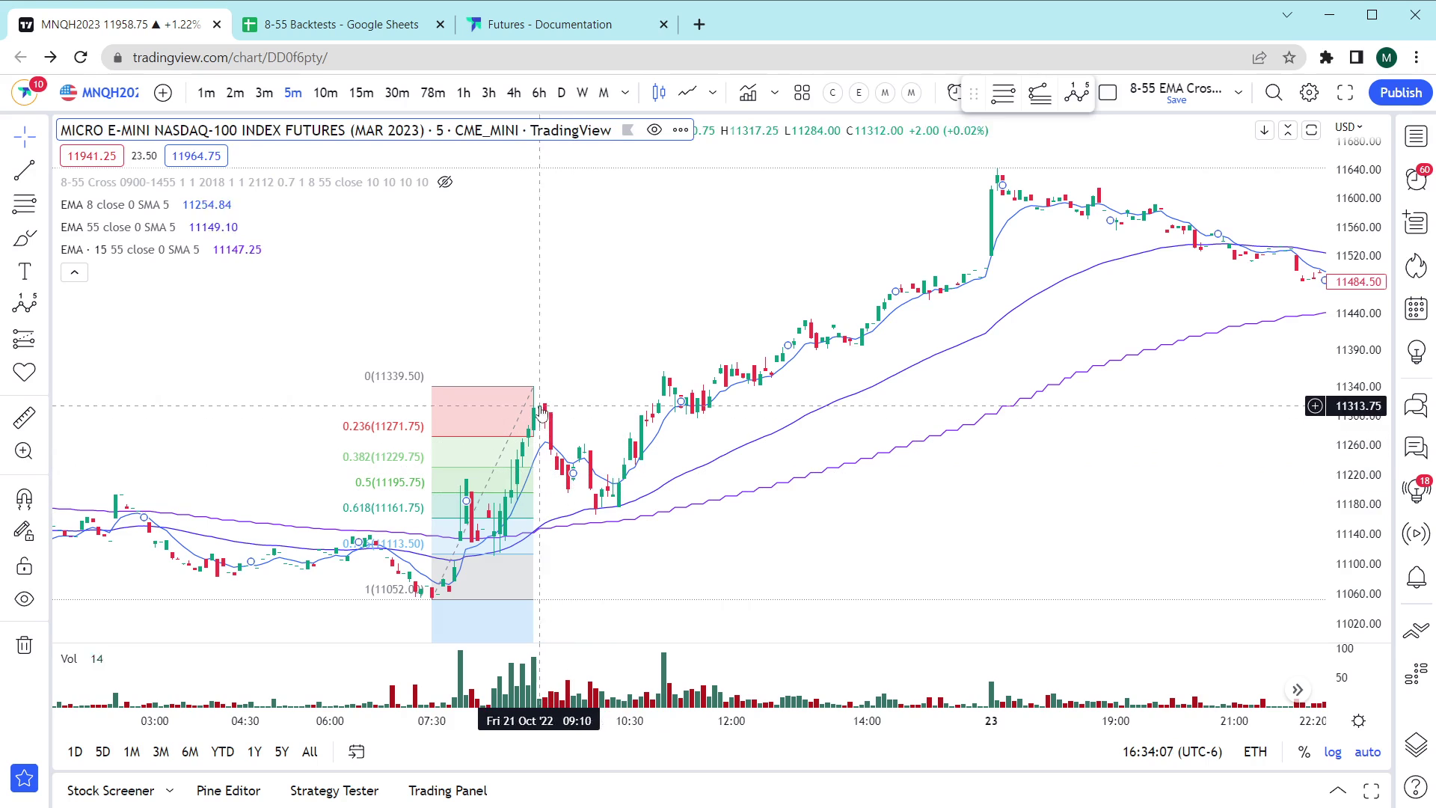
{"action": "left_click", "coordinate": [519, 393]}
- Delete the Fib Retracement and pan the chart to reveal the Long/Short rules note
{"action": "key", "text": "Delete"}
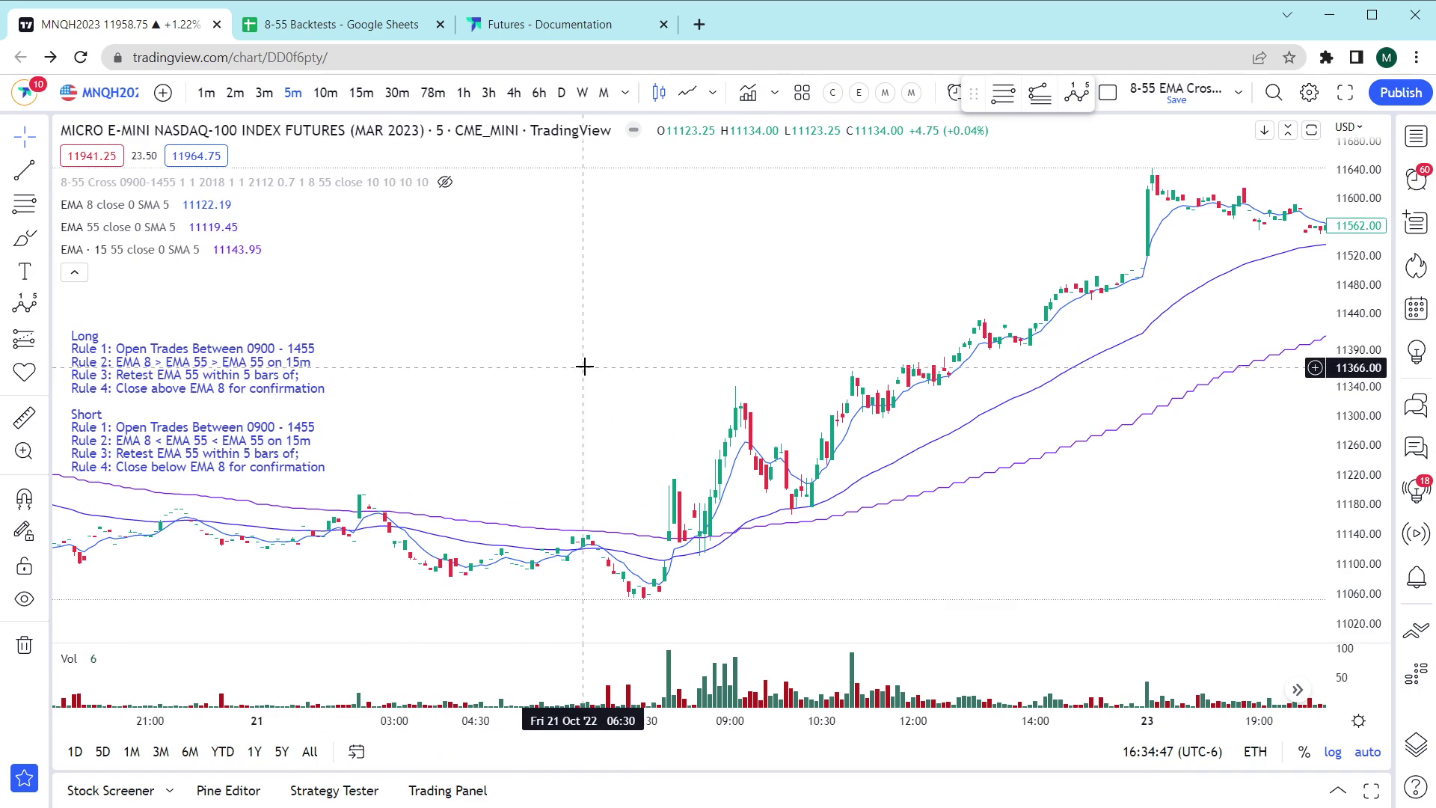
{"action": "left_click_drag", "start_coordinate": [584, 366], "coordinate": [632, 365]}
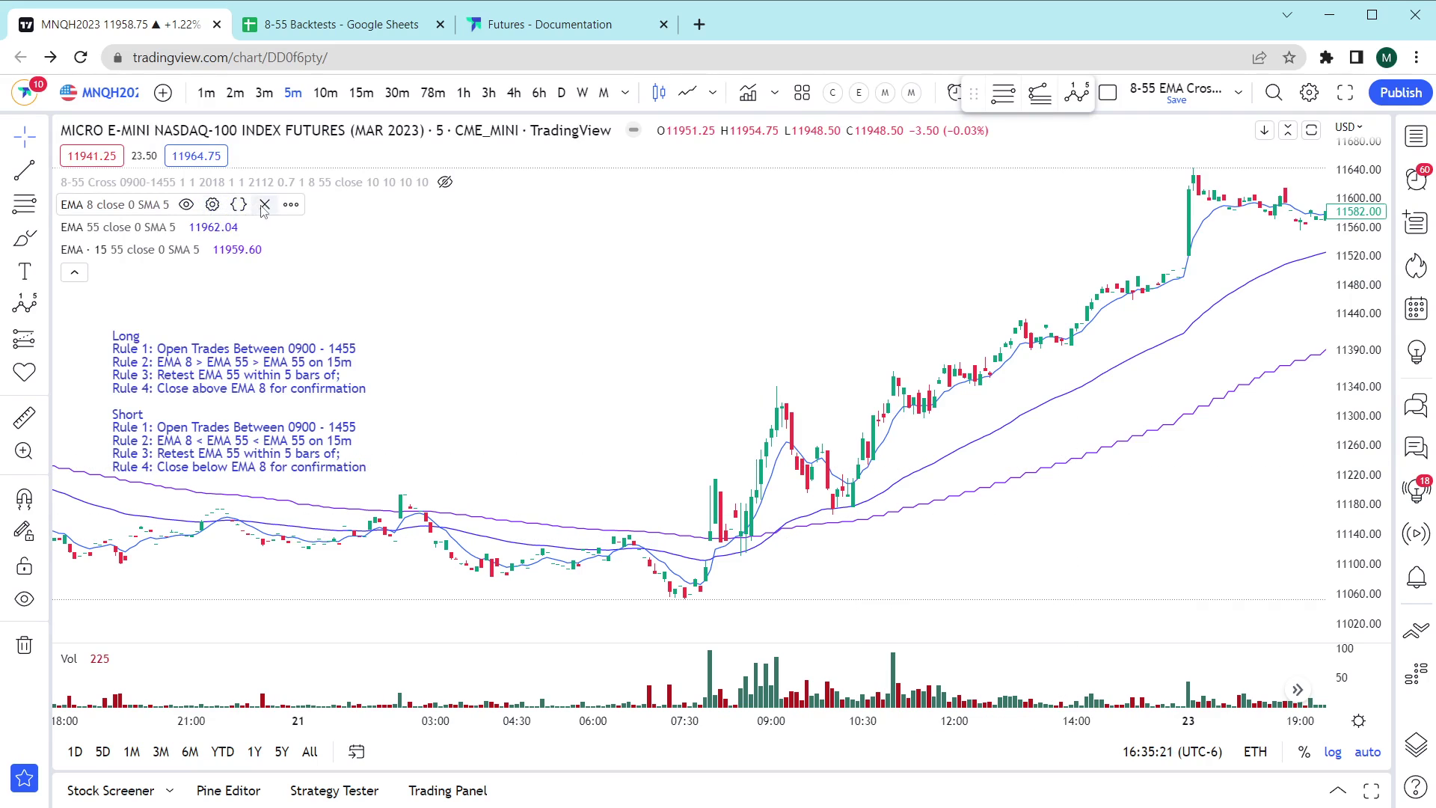
- Remove the EMA 8, EMA 55 and 15-minute EMA 55 indicators
{"action": "left_click", "coordinate": [263, 209]}
{"action": "left_click", "coordinate": [271, 208]}
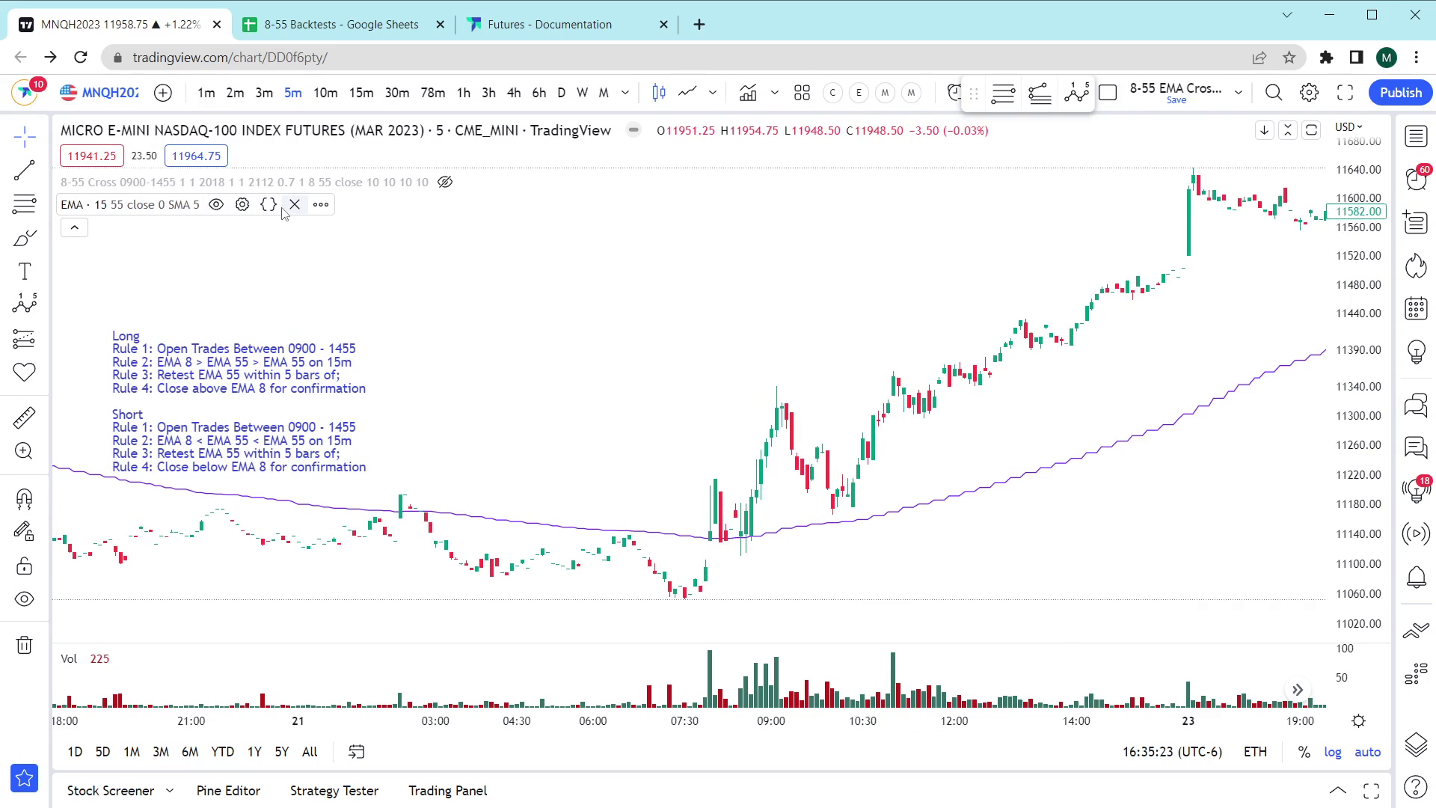
{"action": "left_click", "coordinate": [295, 204]}
- Review the 8-55 Cross properties: capital, order size, pyramiding, 0.5 commission, 5-tick slippage
{"action": "left_click", "coordinate": [154, 343]}
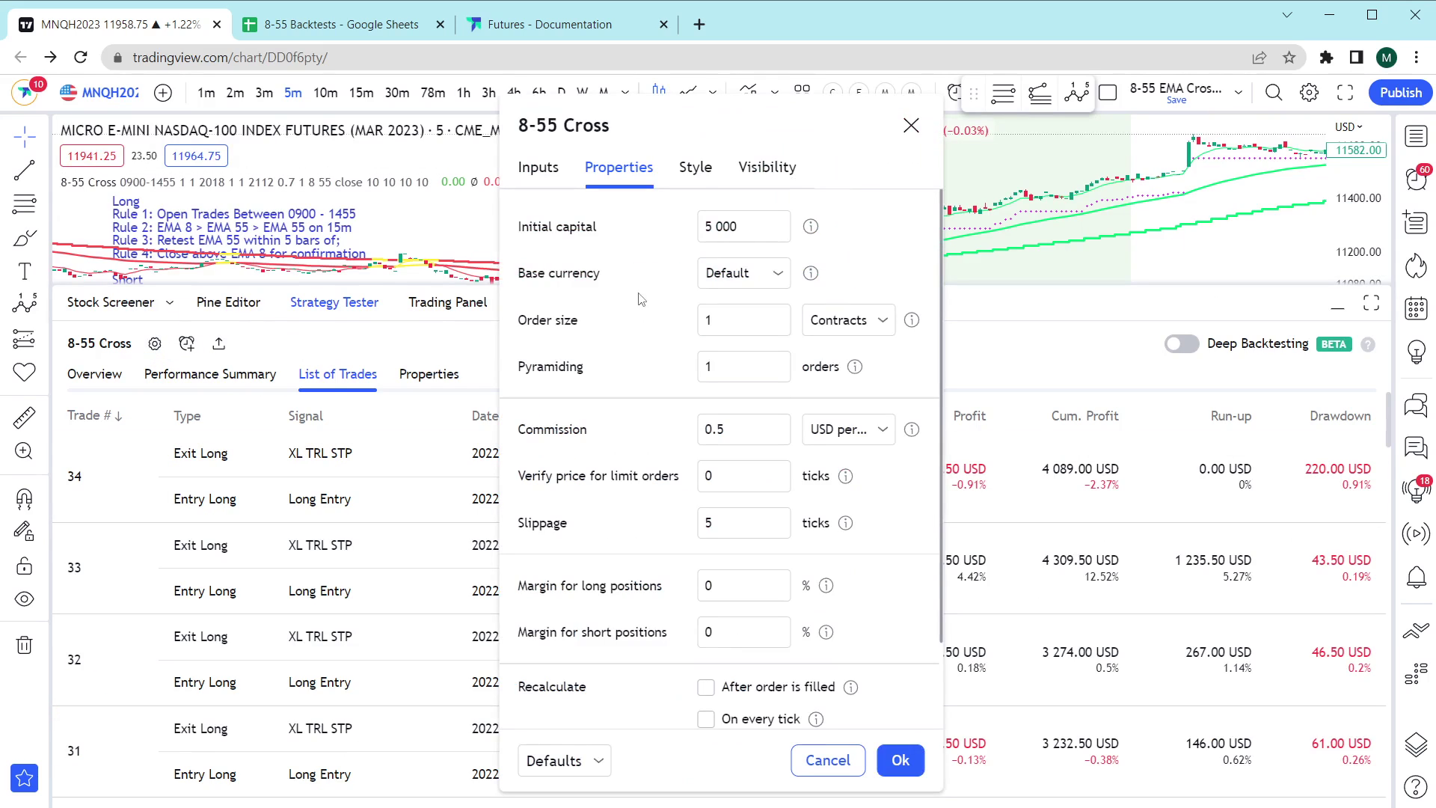
{"action": "left_click", "coordinate": [741, 227]}
{"action": "key", "text": "Tab"}
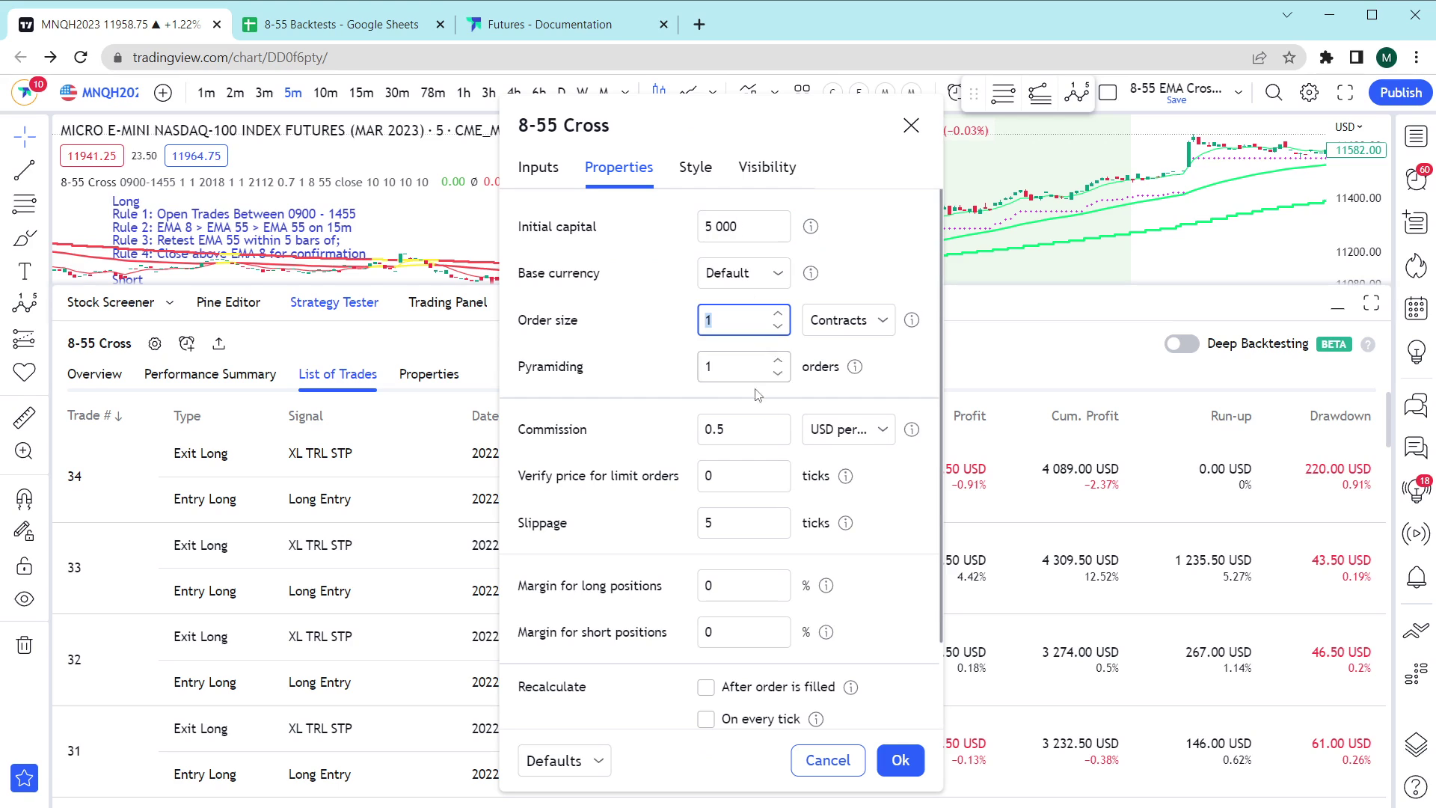
{"action": "key", "text": "Tab"}
{"action": "key", "text": "Tab"}
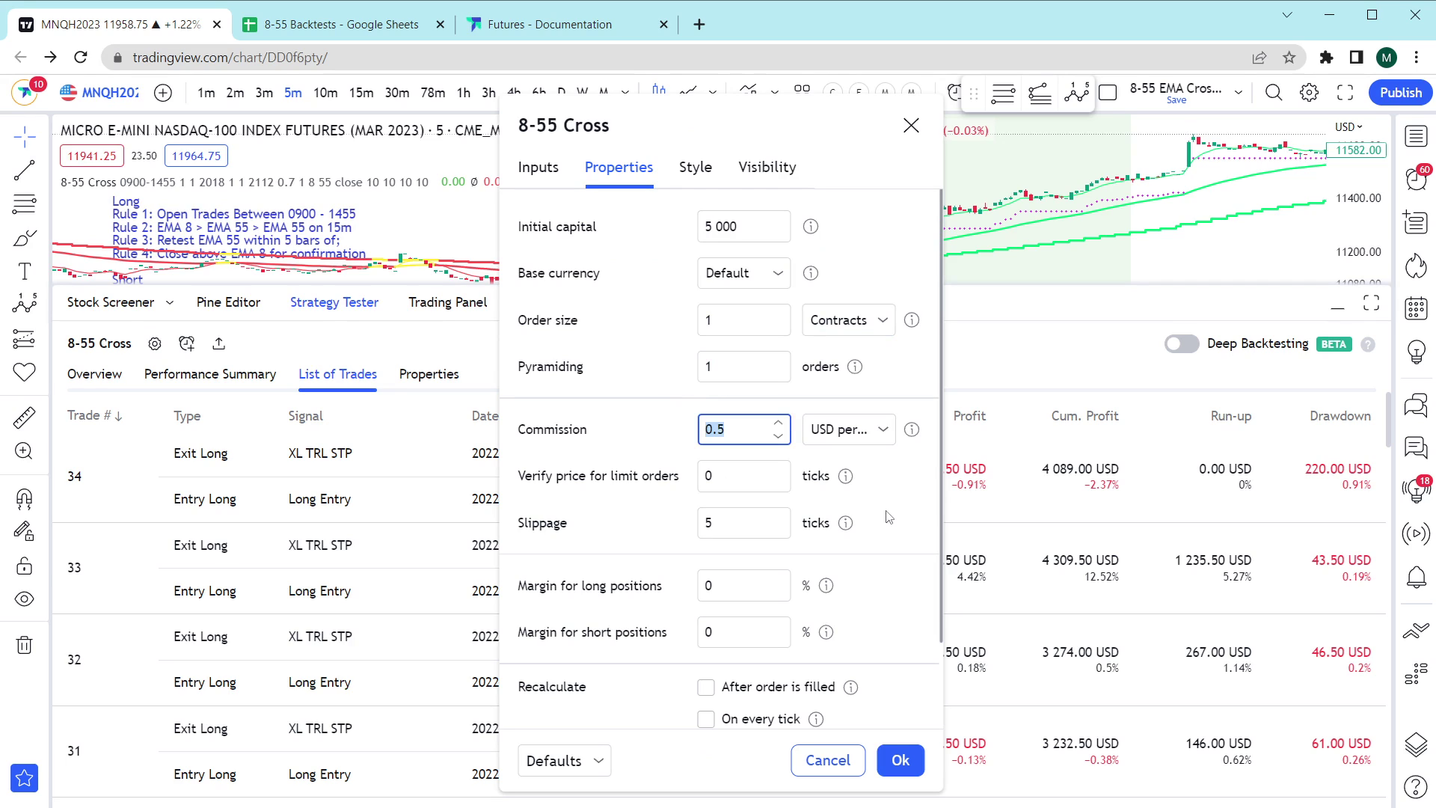
{"action": "key", "text": "Tab"}
{"action": "key", "text": "Tab"}
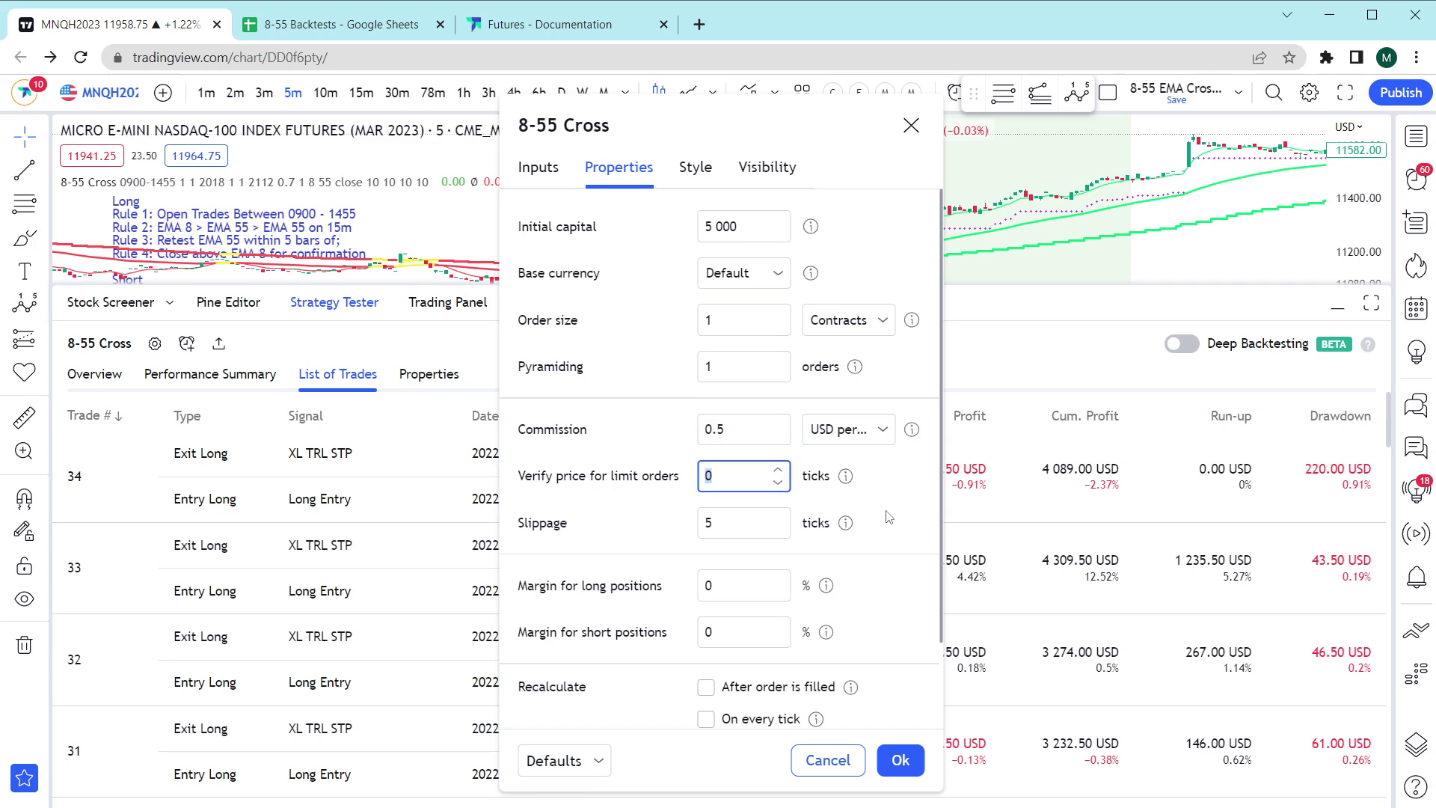
{"action": "key", "text": "Tab"}
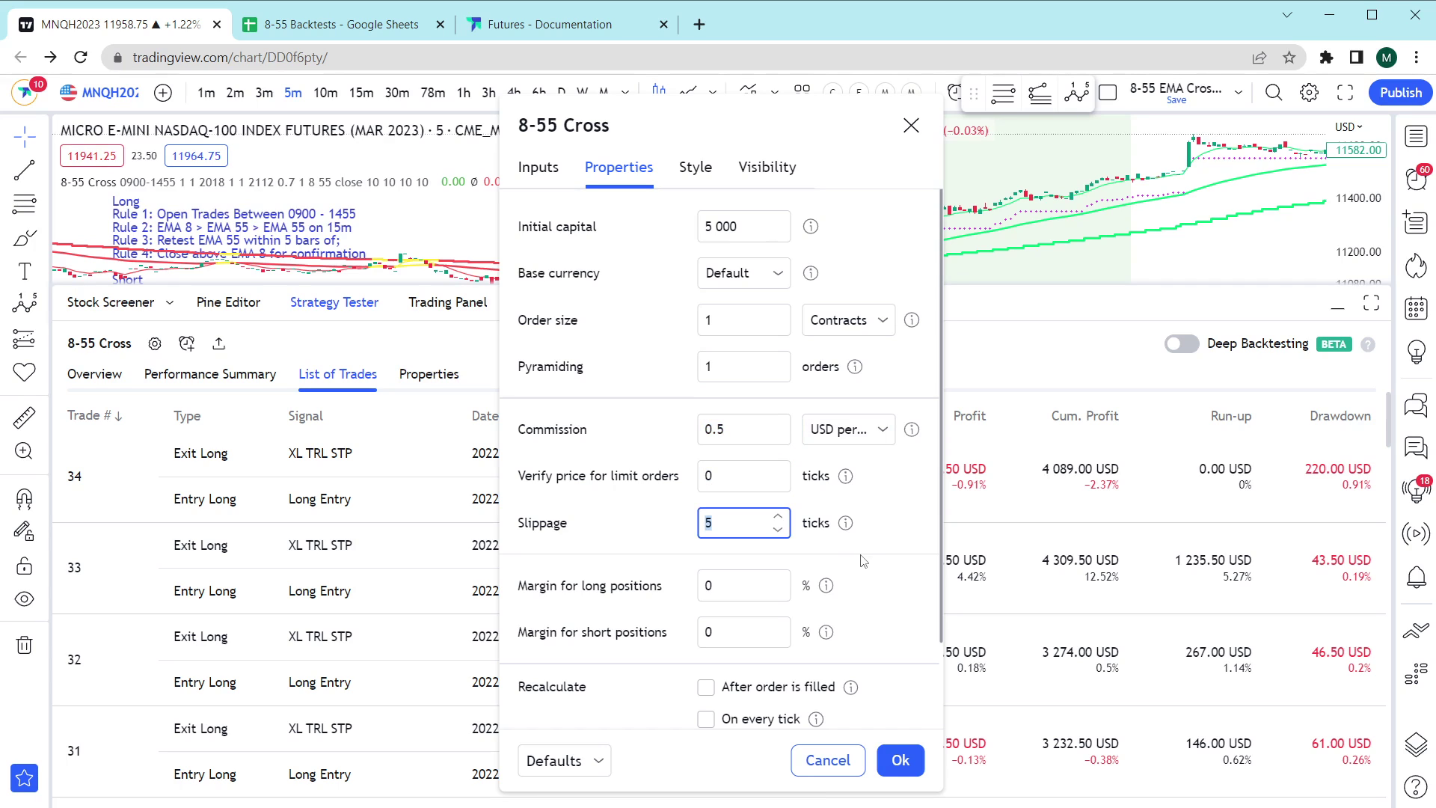
{"action": "scroll", "coordinate": [868, 598], "scroll_direction": "down", "scroll_amount": 2}
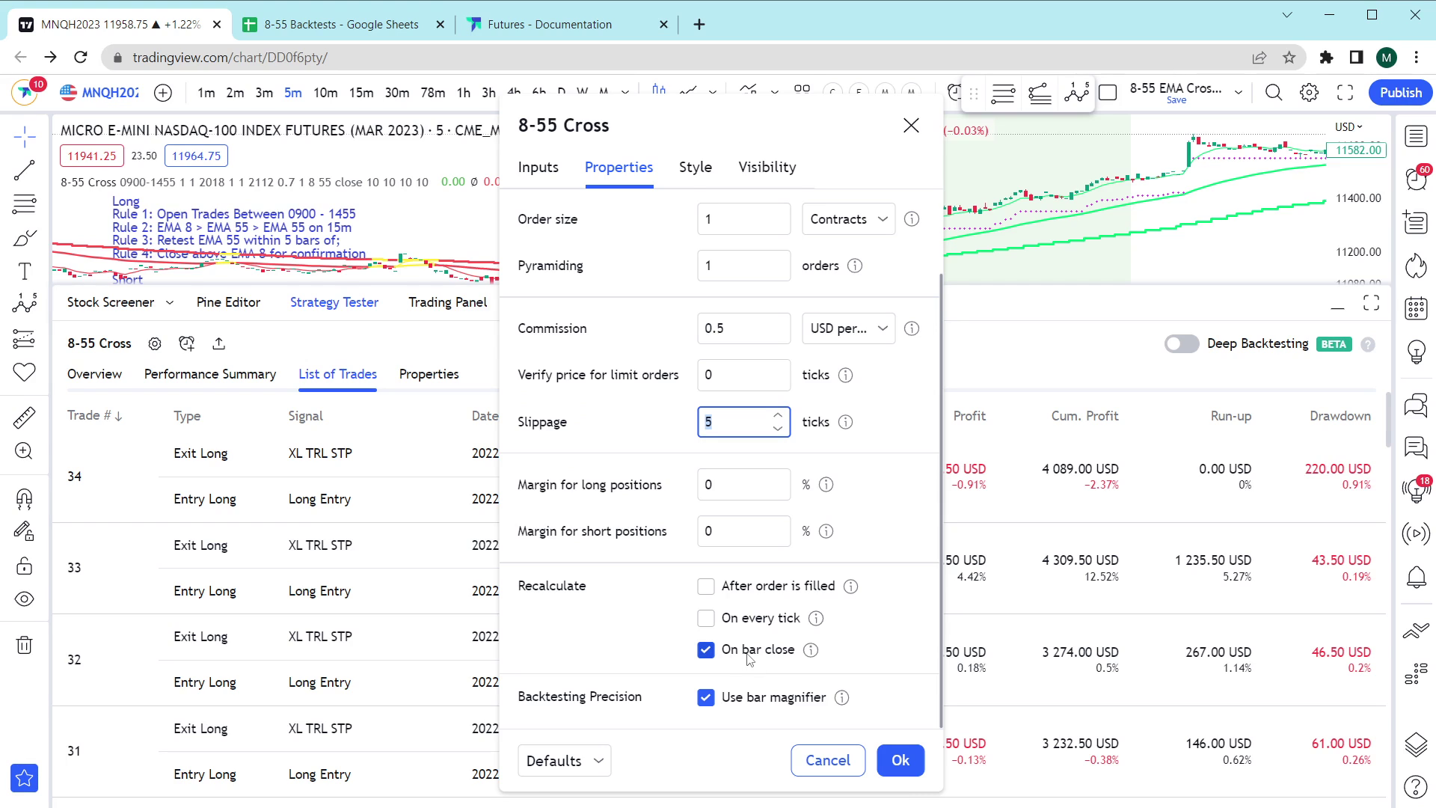
- Apply the properties and browse Overview, Properties and Performance Summary, ending on Overview
{"action": "left_click", "coordinate": [899, 760]}
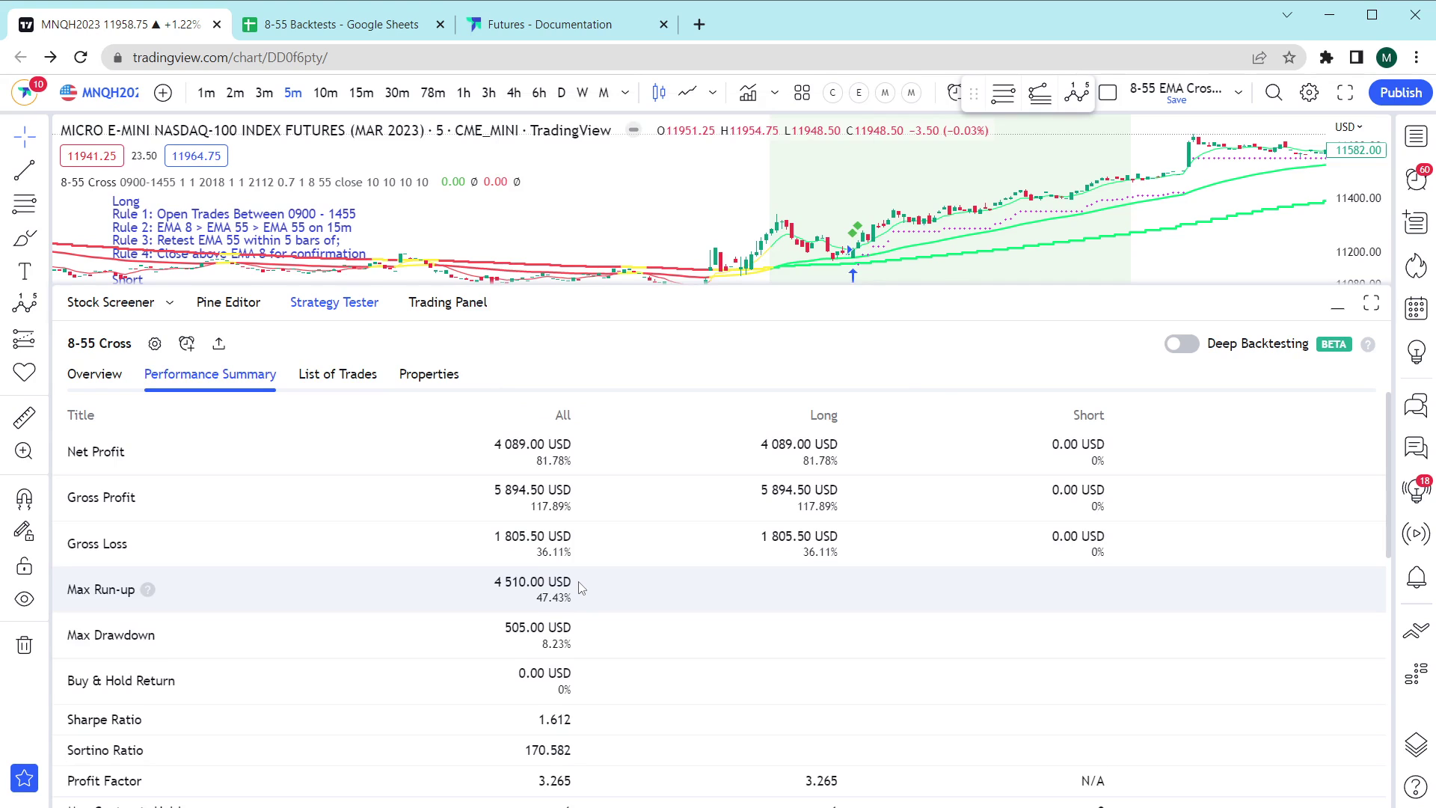
{"action": "left_click", "coordinate": [94, 374]}
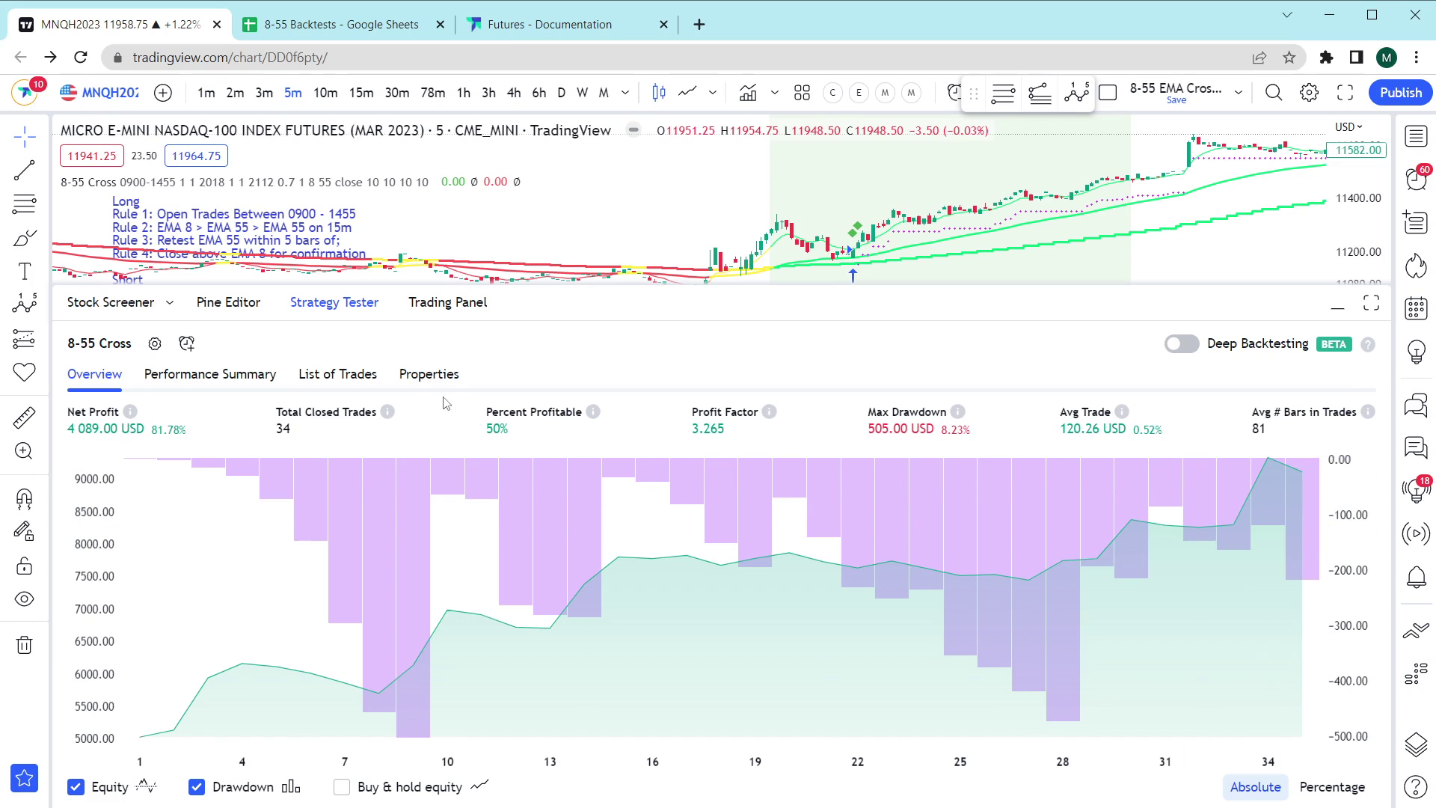
{"action": "left_click", "coordinate": [428, 374]}
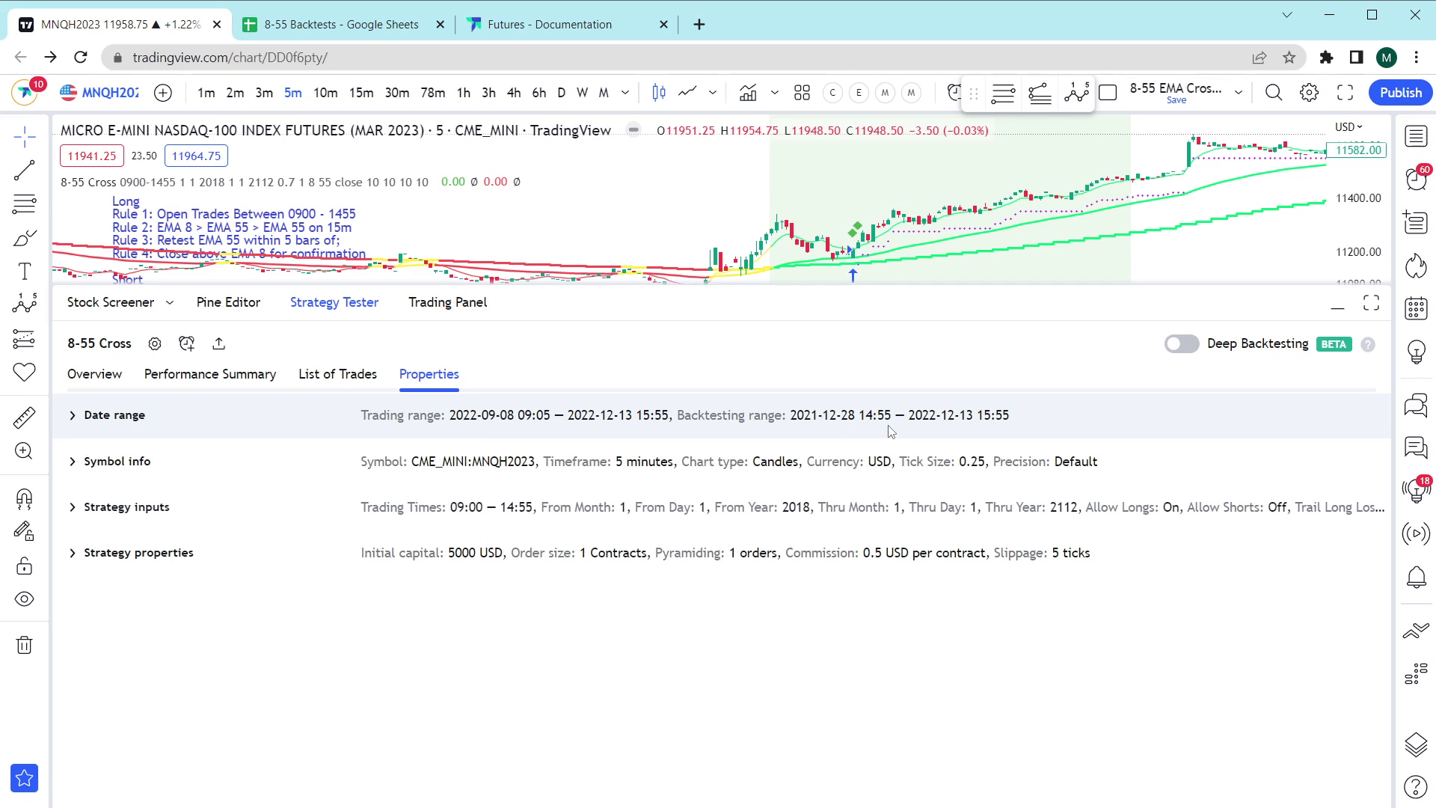
{"action": "left_click", "coordinate": [204, 376]}
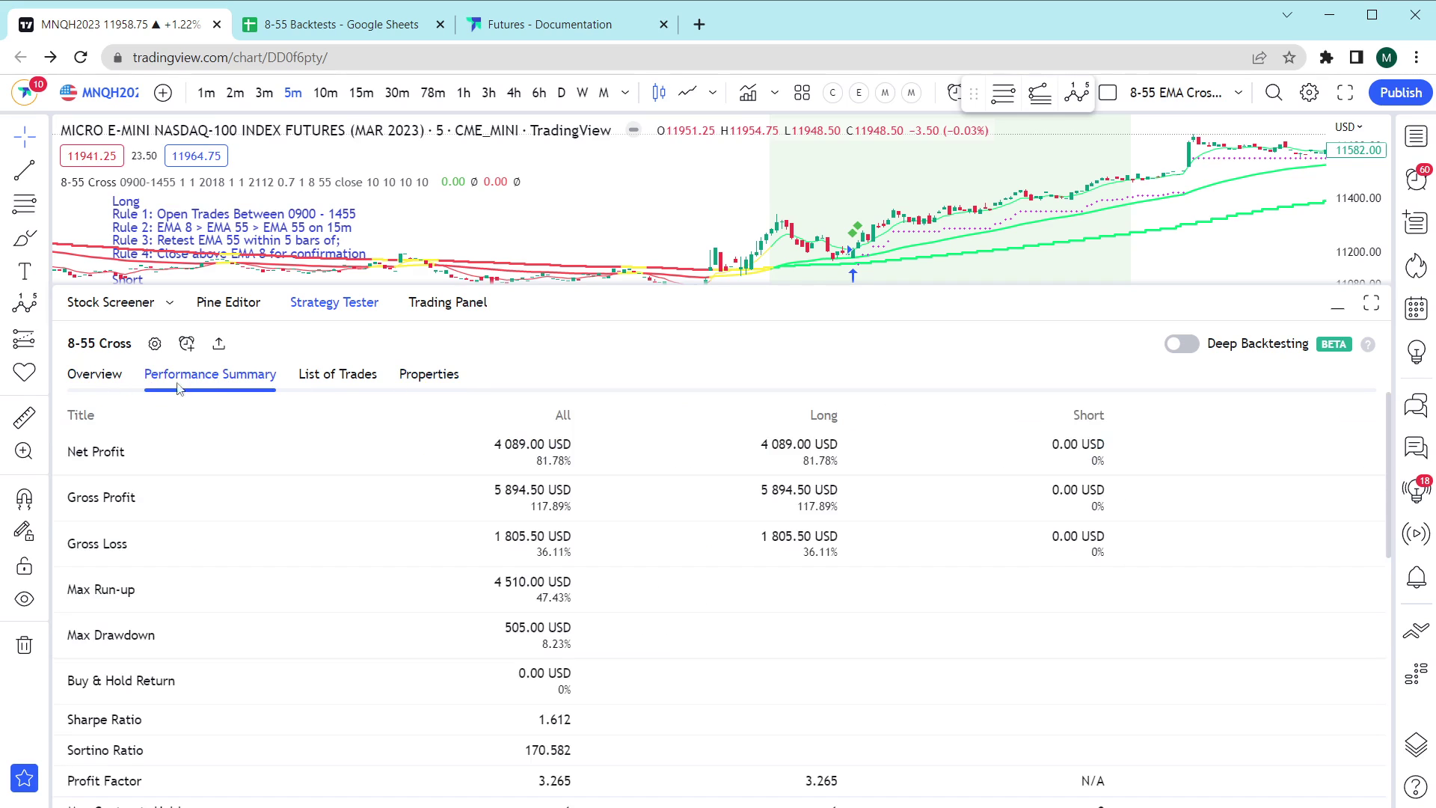
{"action": "left_click", "coordinate": [94, 374]}
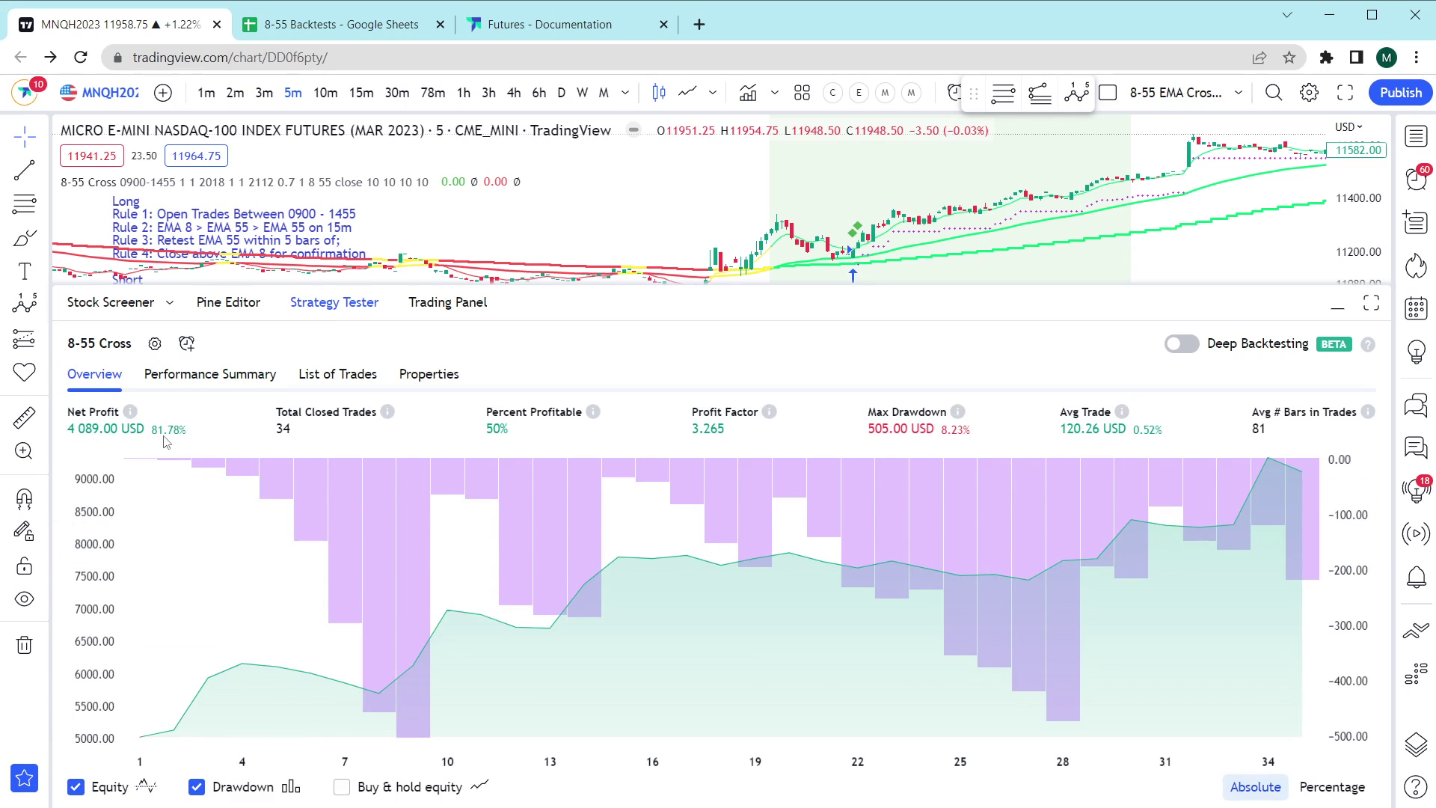
- Try 2,500 initial capital for the 8-55 Cross strategy, revert to 5,000, and apply
{"action": "left_click", "coordinate": [154, 342]}
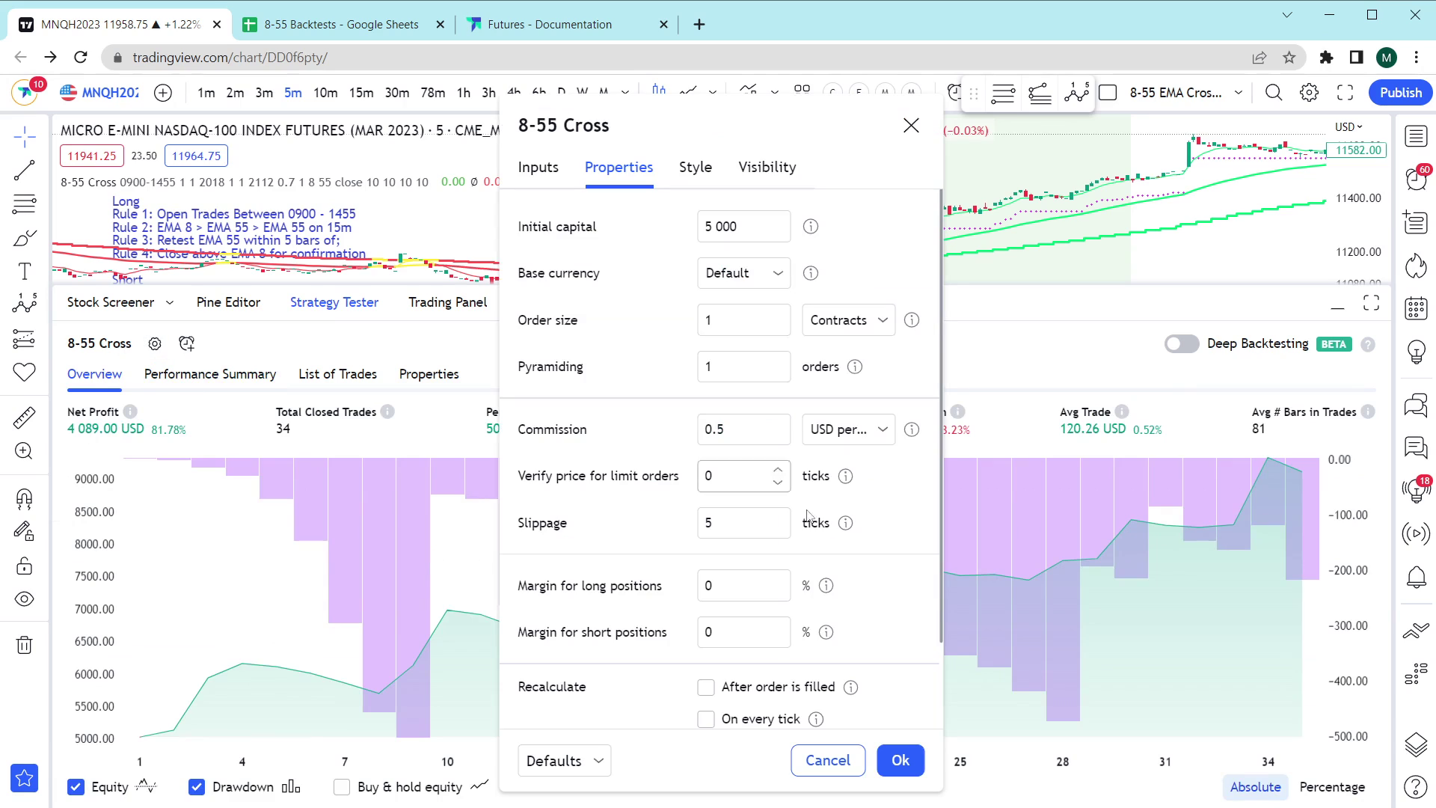
{"action": "left_click", "coordinate": [750, 225]}
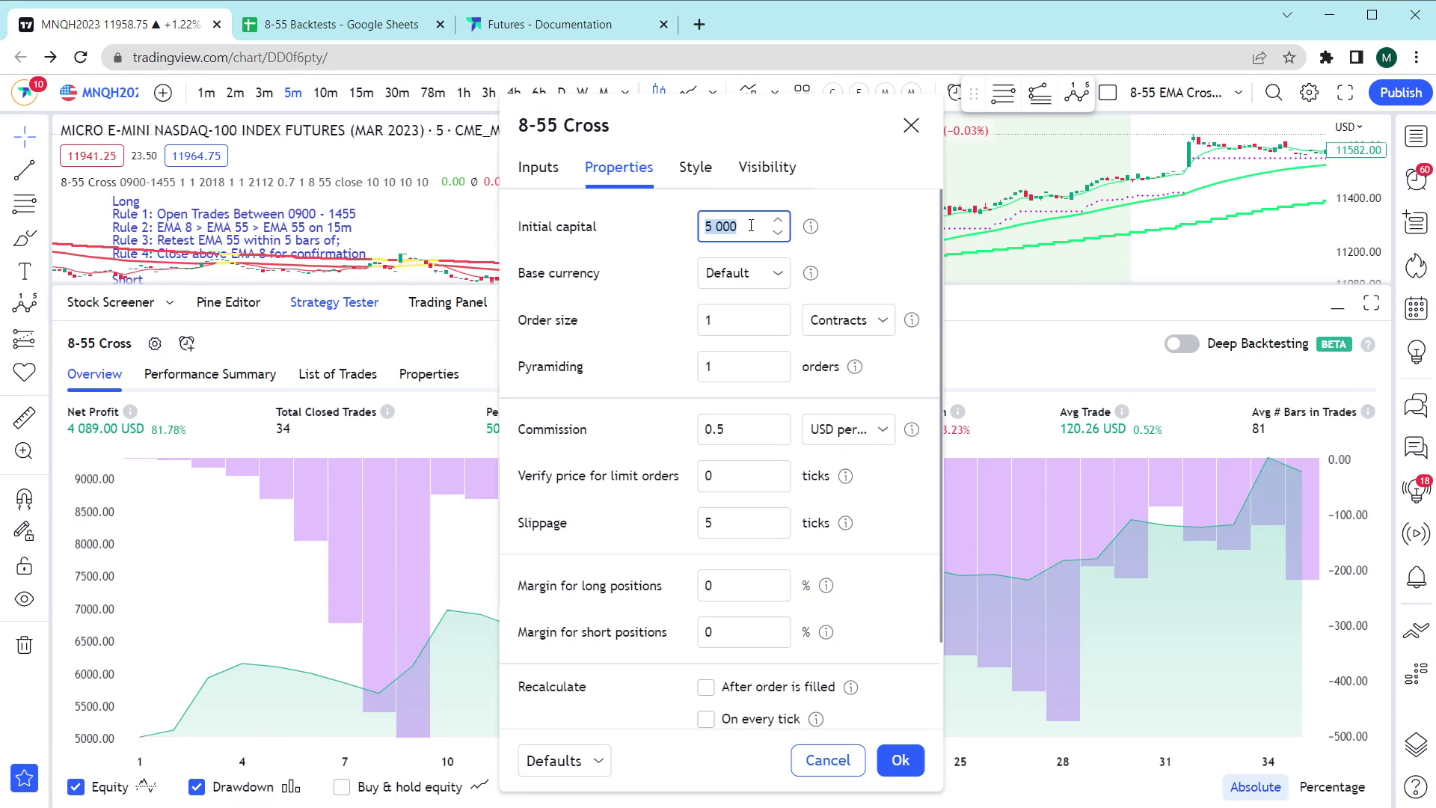
{"action": "type", "text": "2500"}
{"action": "key", "text": "Tab"}
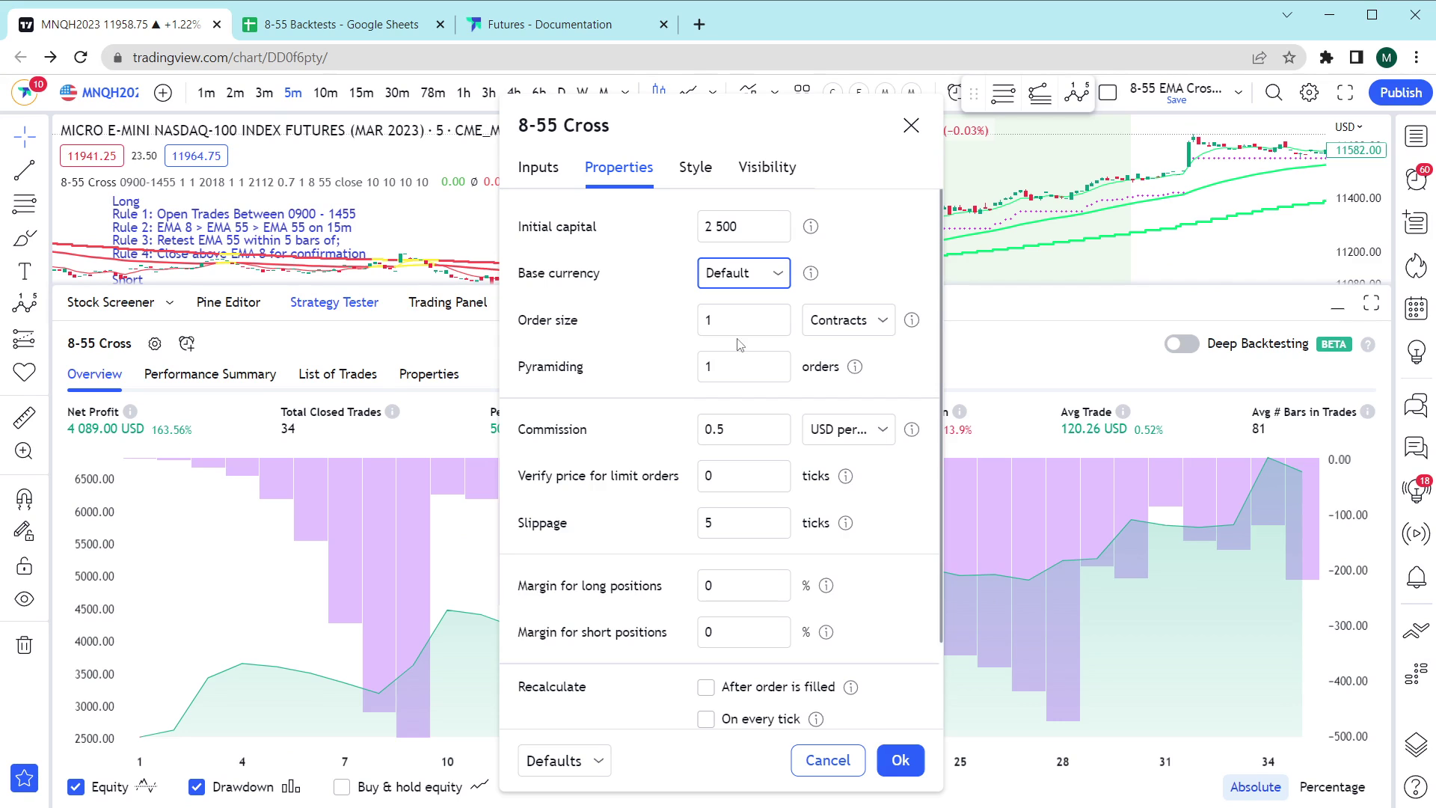
{"action": "left_click", "coordinate": [748, 226]}
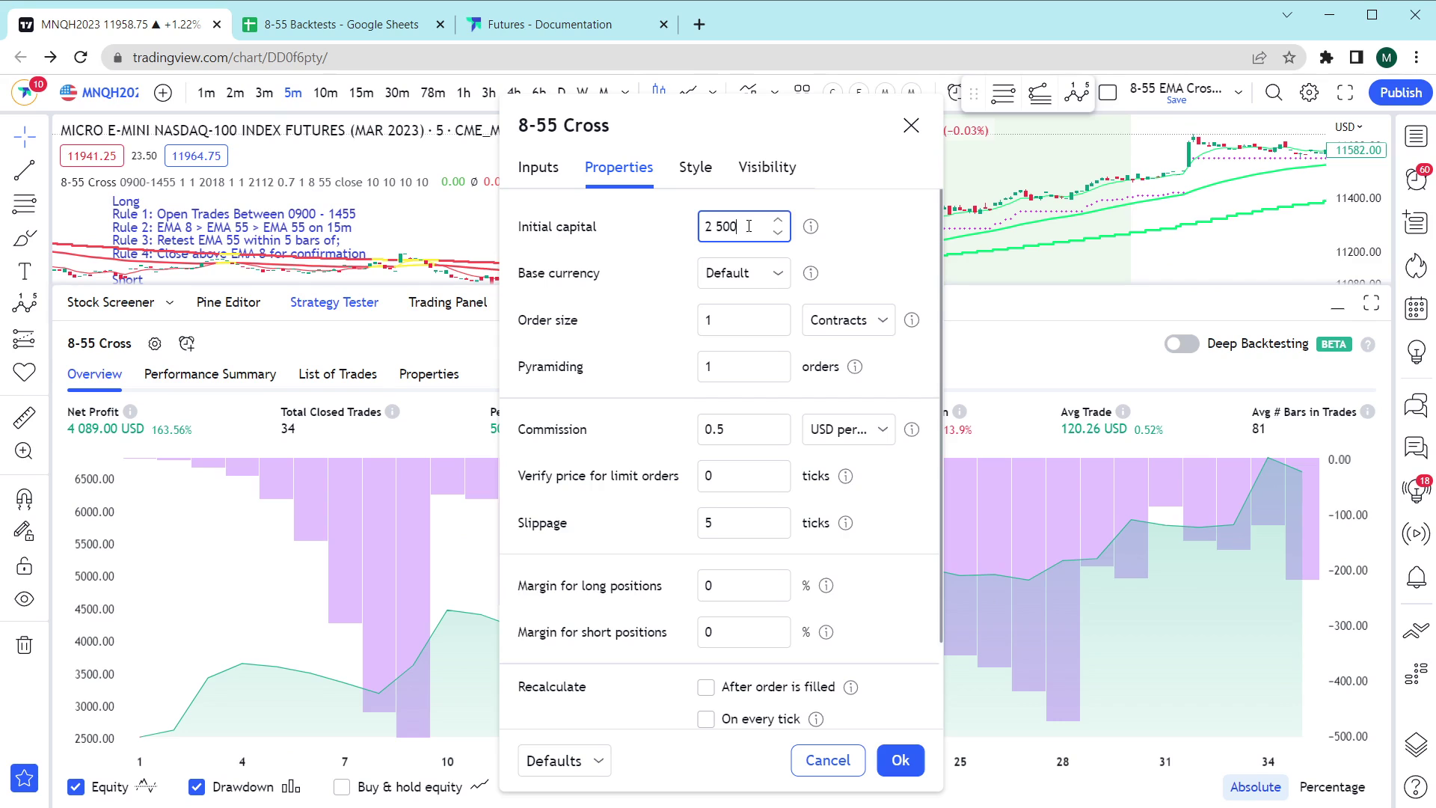
{"action": "double_click", "coordinate": [748, 225]}
{"action": "type", "text": "5000"}
{"action": "key", "text": "Tab"}
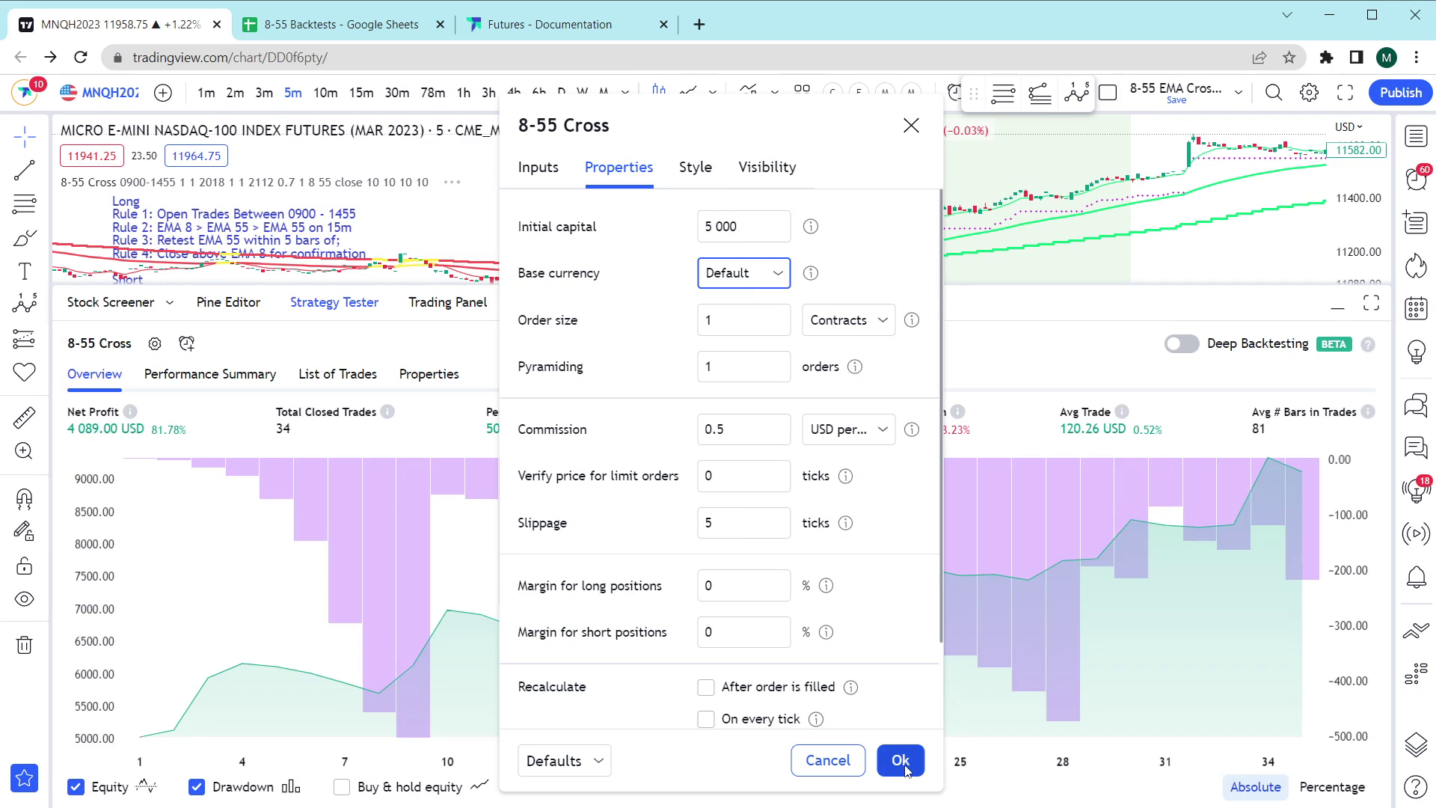
{"action": "left_click", "coordinate": [903, 767]}
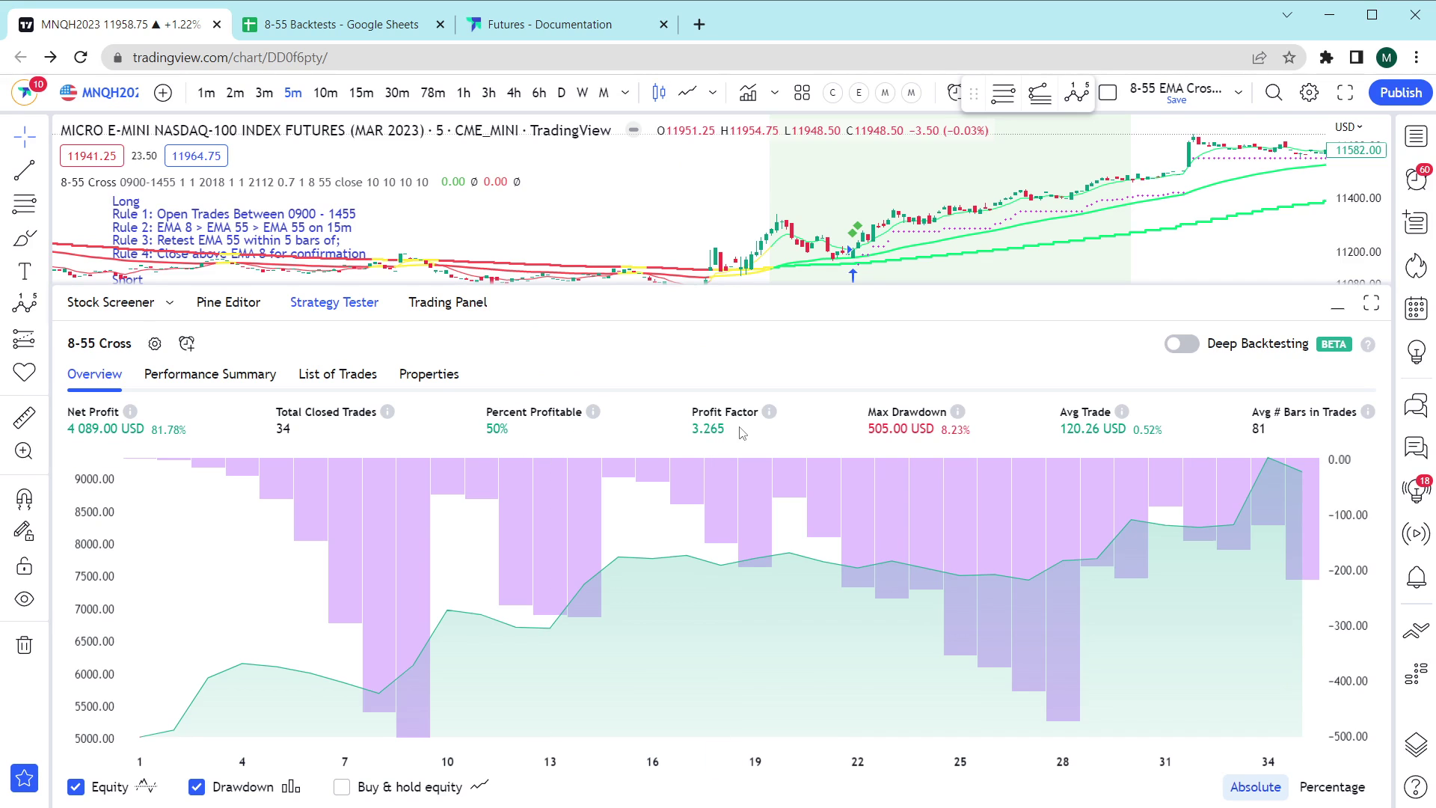
{"action": "left_click", "coordinate": [335, 302]}
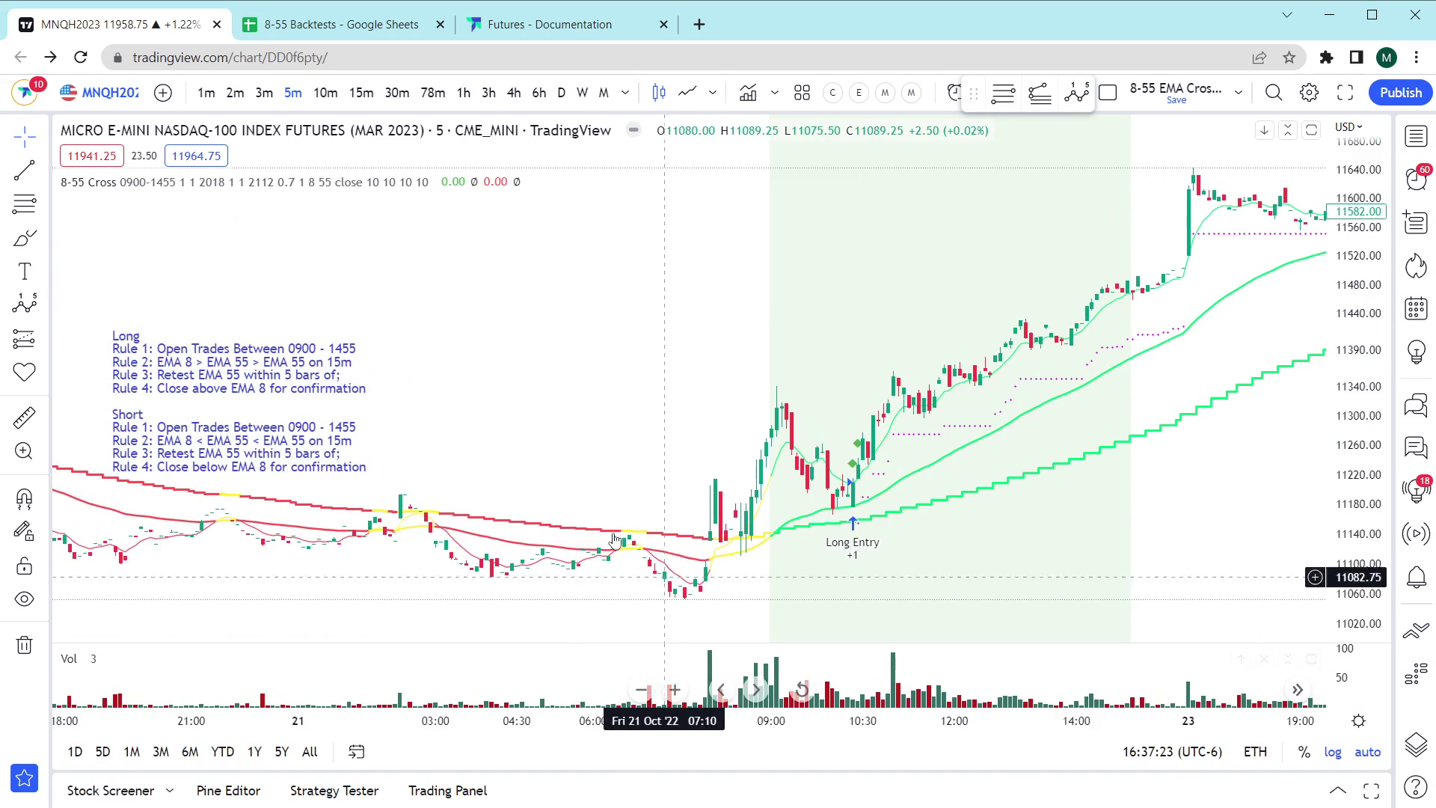
{"action": "scroll", "coordinate": [601, 456], "scroll_direction": "up", "scroll_amount": 2}
{"action": "left_click_drag", "start_coordinate": [472, 406], "coordinate": [602, 406]}
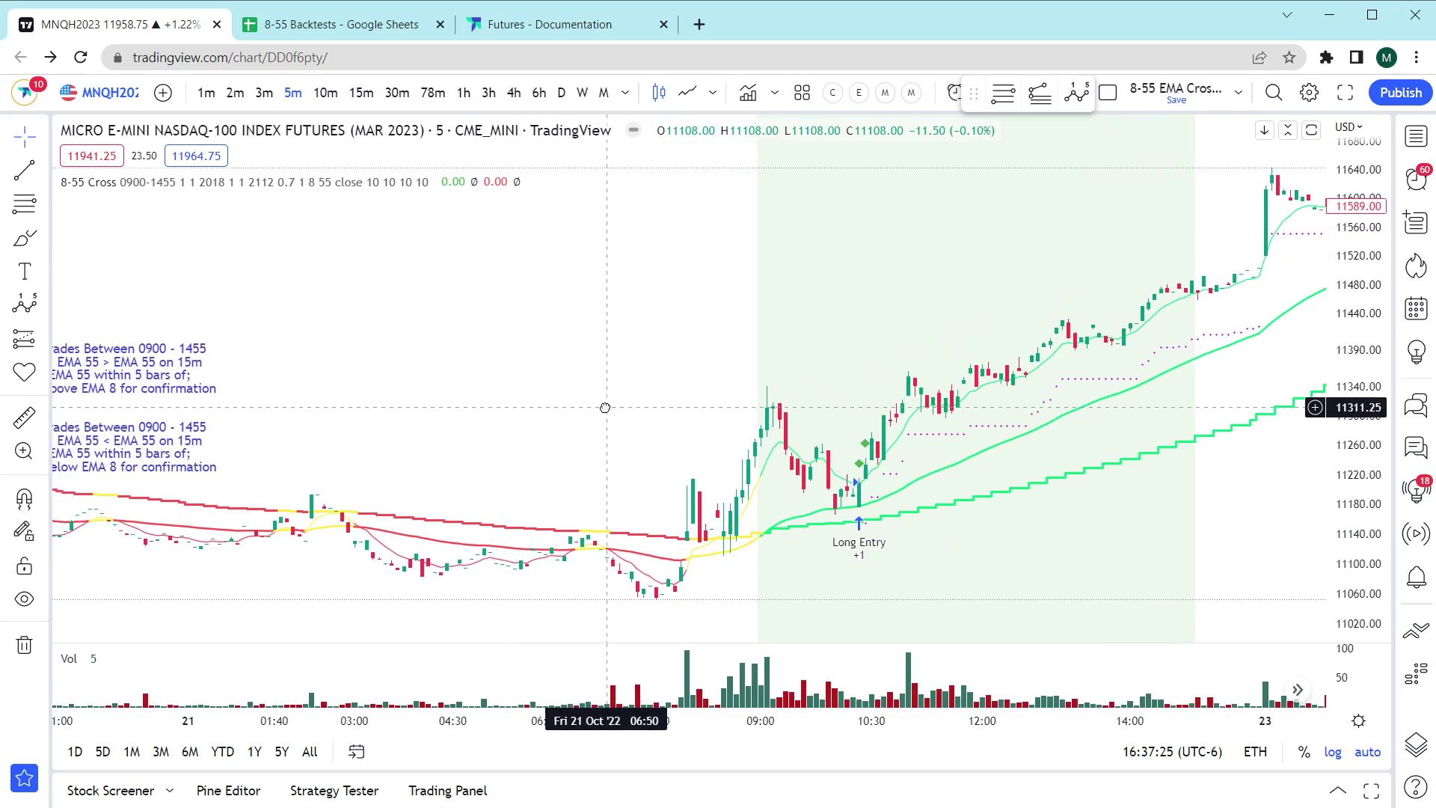
{"action": "scroll", "coordinate": [638, 475], "scroll_direction": "up", "scroll_amount": 2}
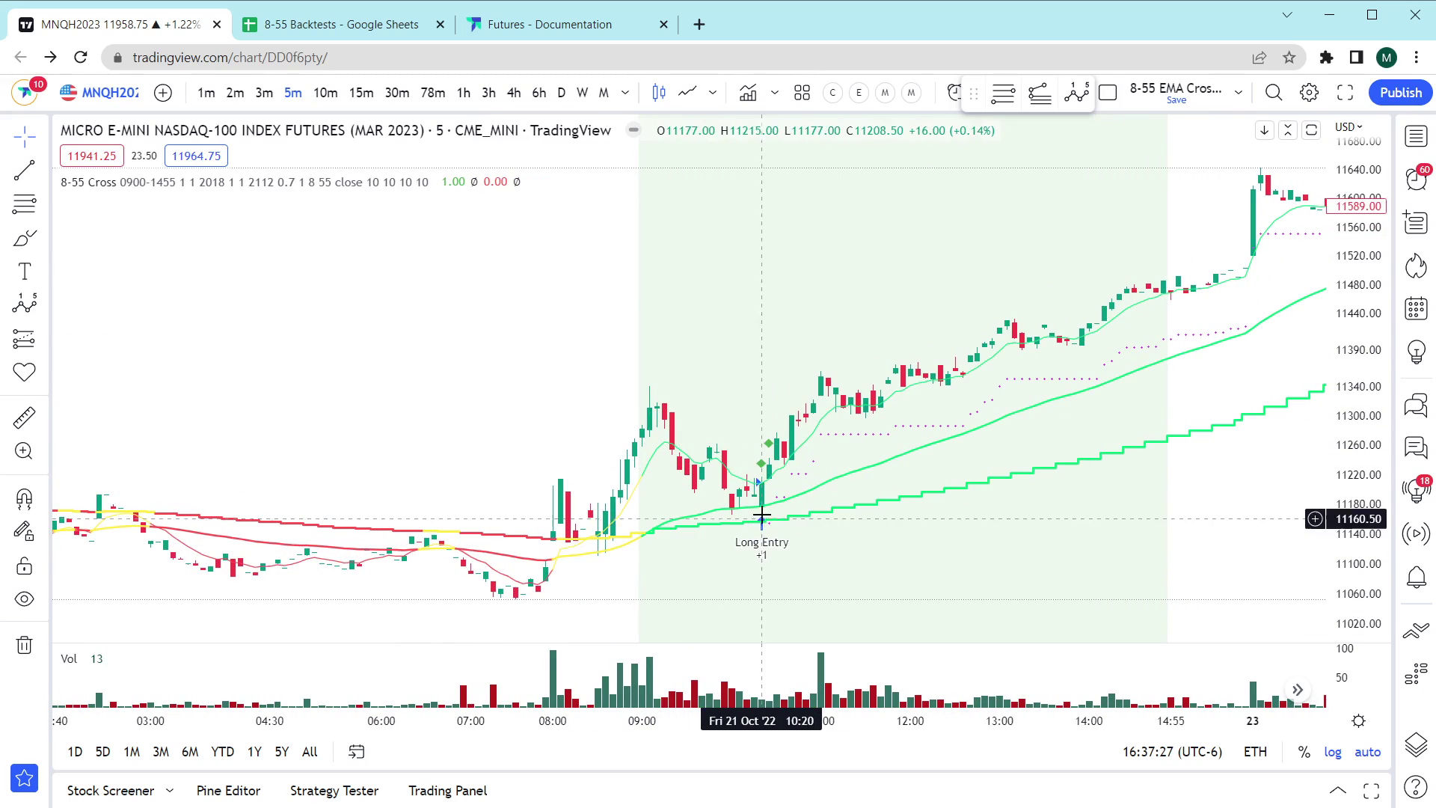
{"action": "scroll", "coordinate": [952, 516], "scroll_direction": "down", "scroll_amount": 2}
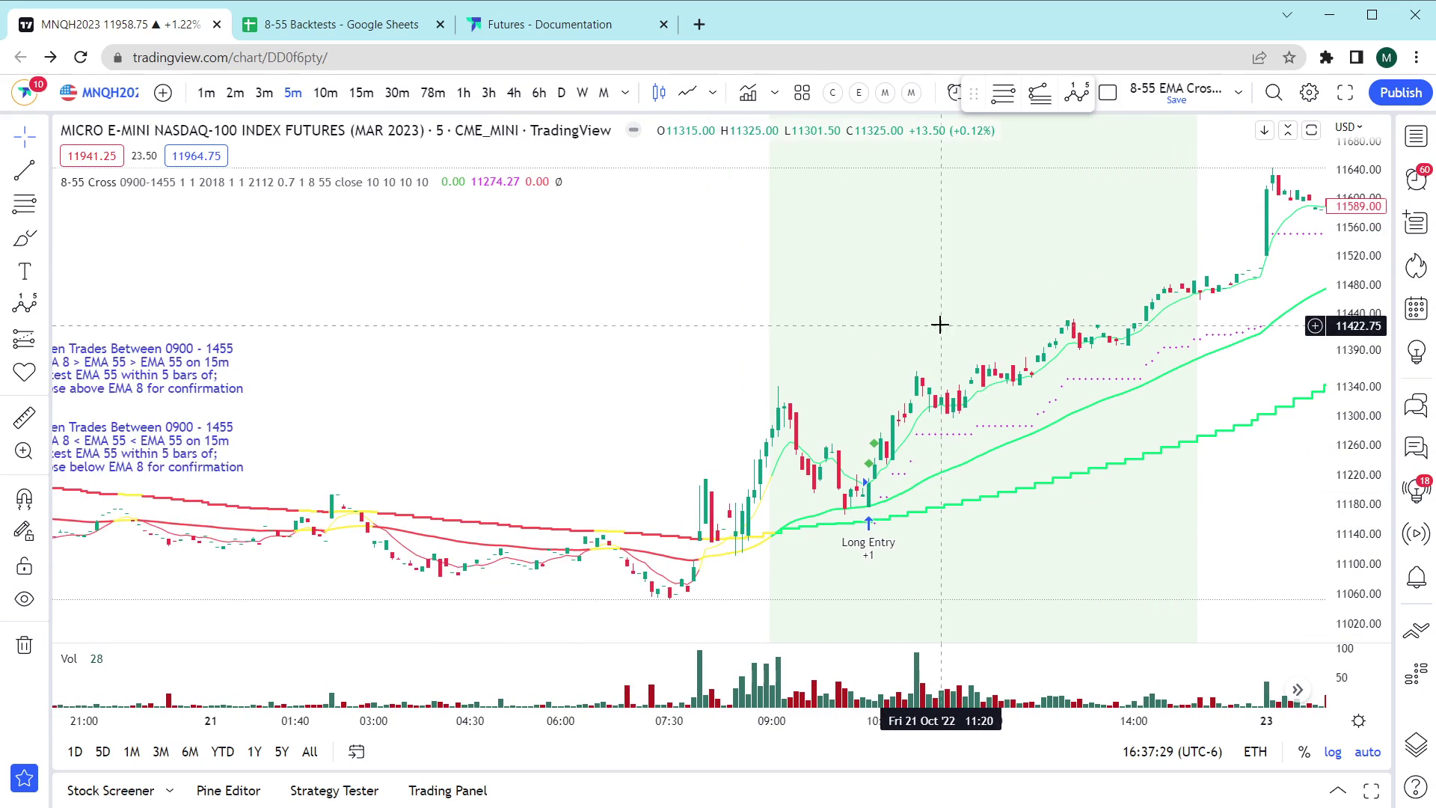
{"action": "left_click_drag", "start_coordinate": [939, 324], "coordinate": [658, 337]}
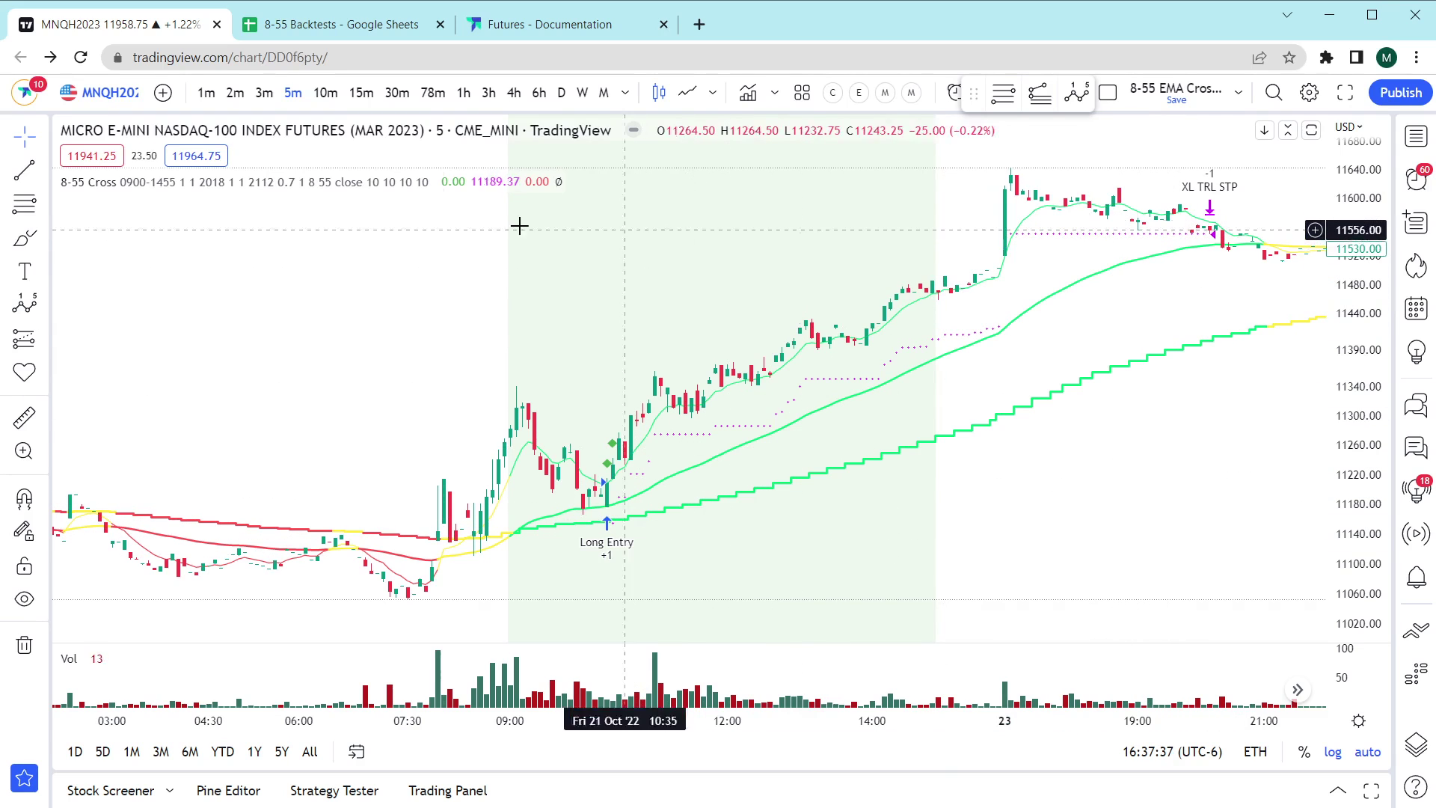
{"action": "double_click", "coordinate": [397, 182]}
{"action": "left_click", "coordinate": [539, 168]}
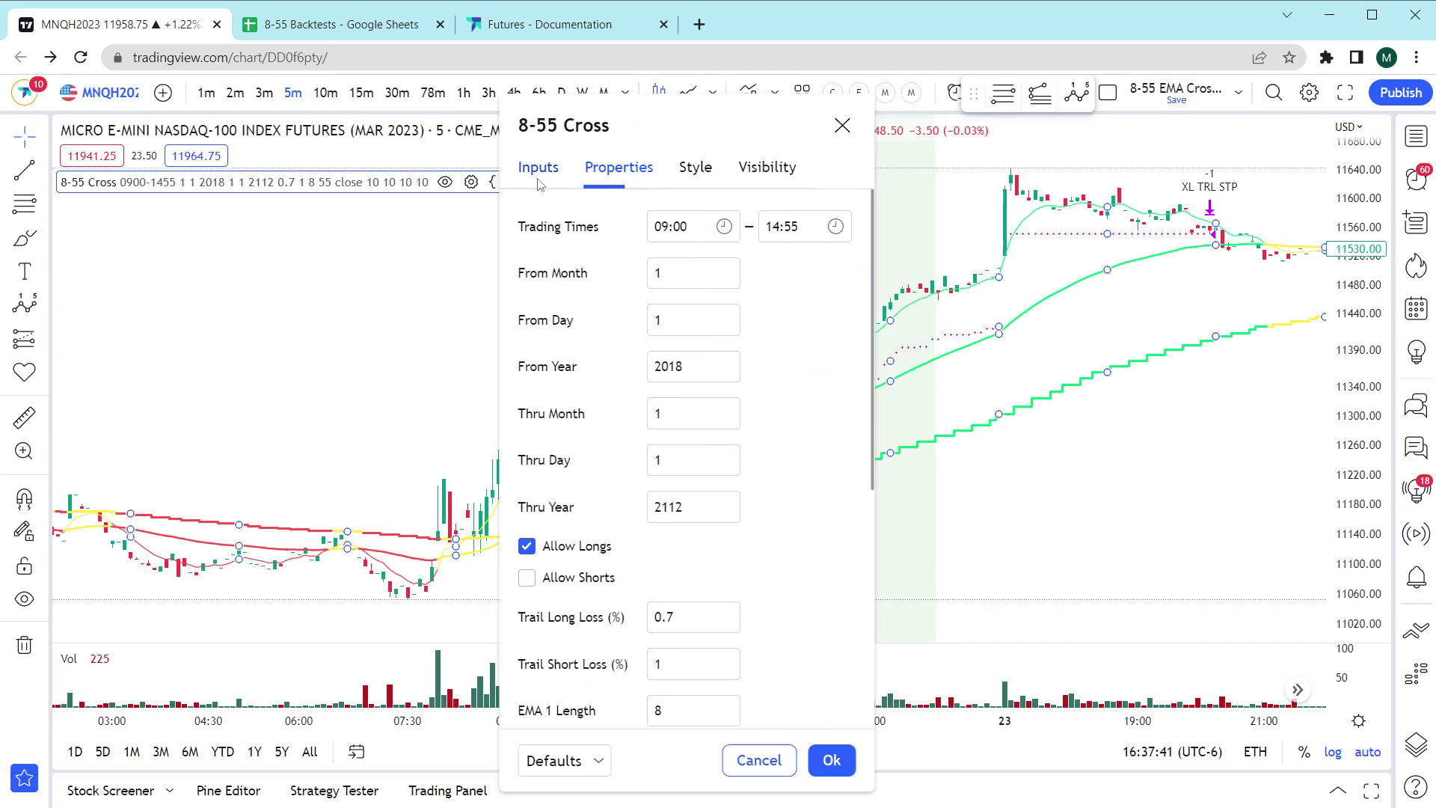
{"action": "left_click", "coordinate": [694, 230]}
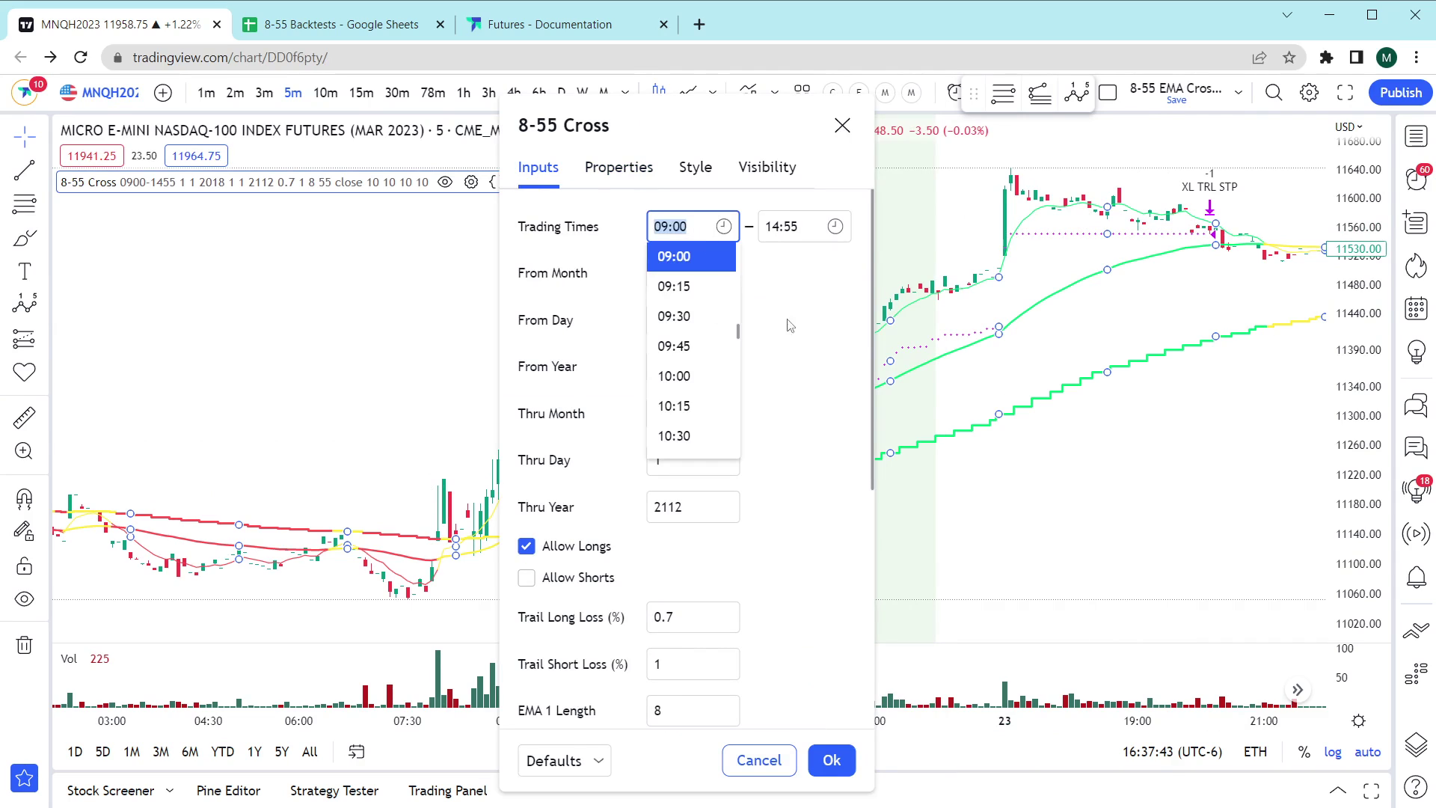
{"action": "left_click", "coordinate": [827, 308]}
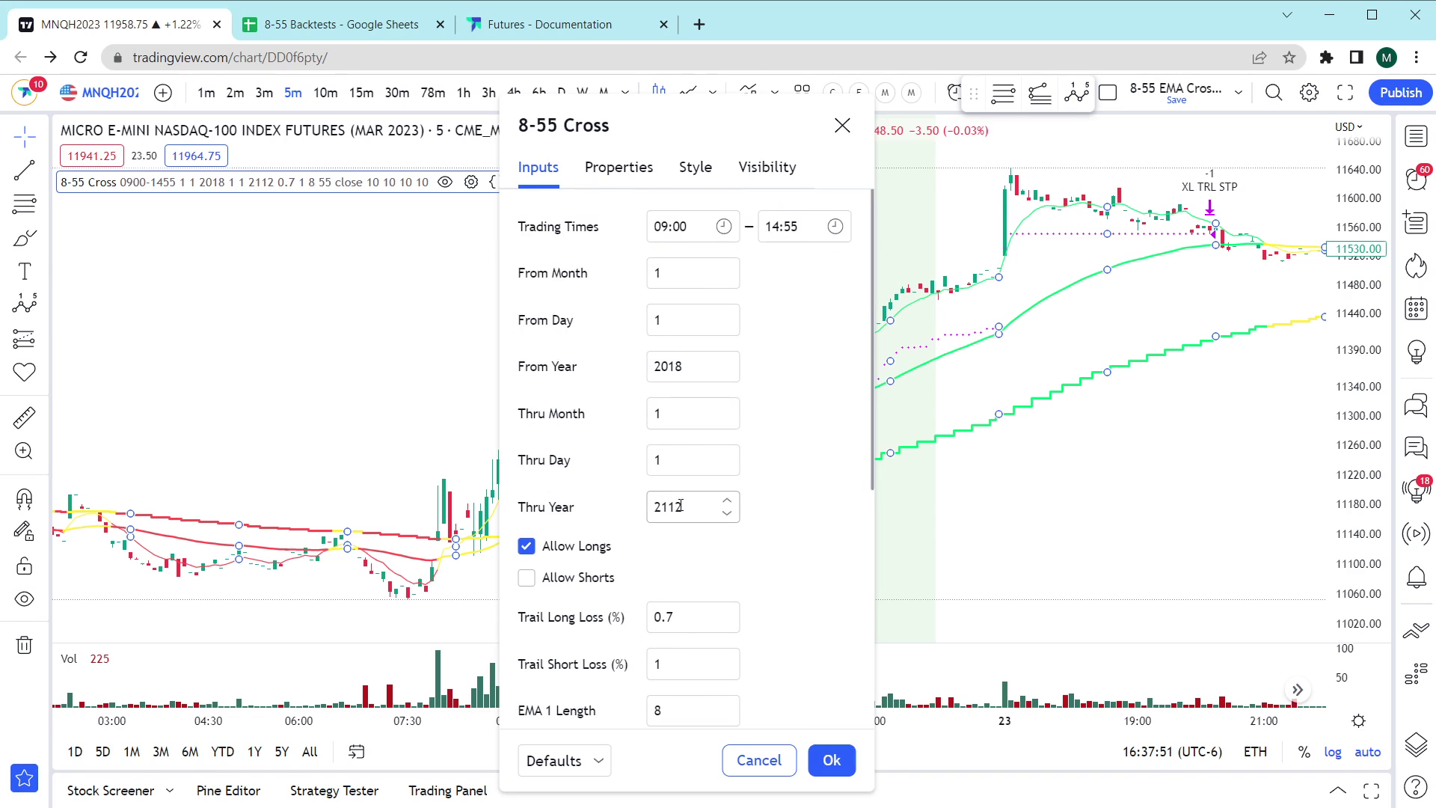
{"action": "scroll", "coordinate": [804, 417], "scroll_direction": "down", "scroll_amount": 3}
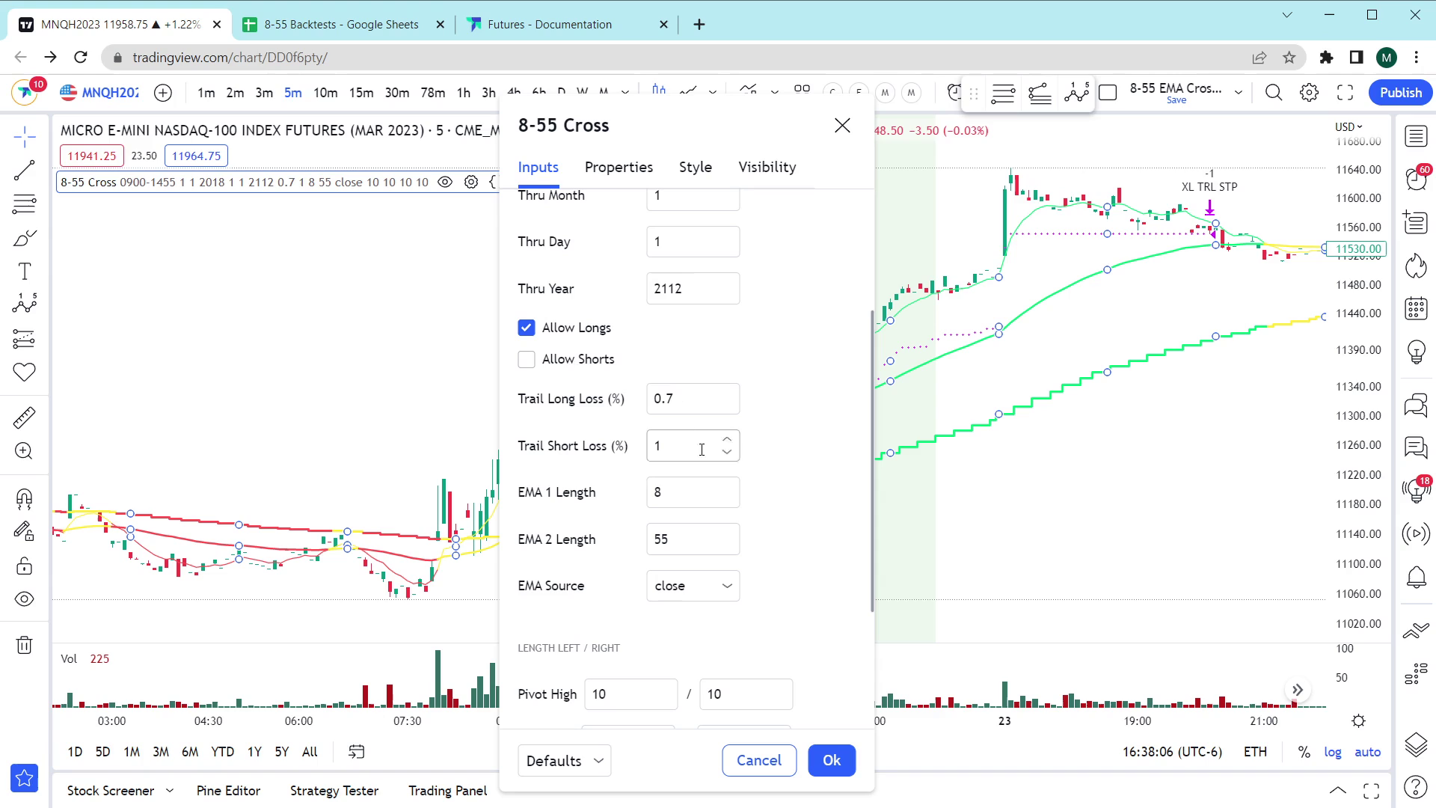
{"action": "left_click", "coordinate": [694, 397]}
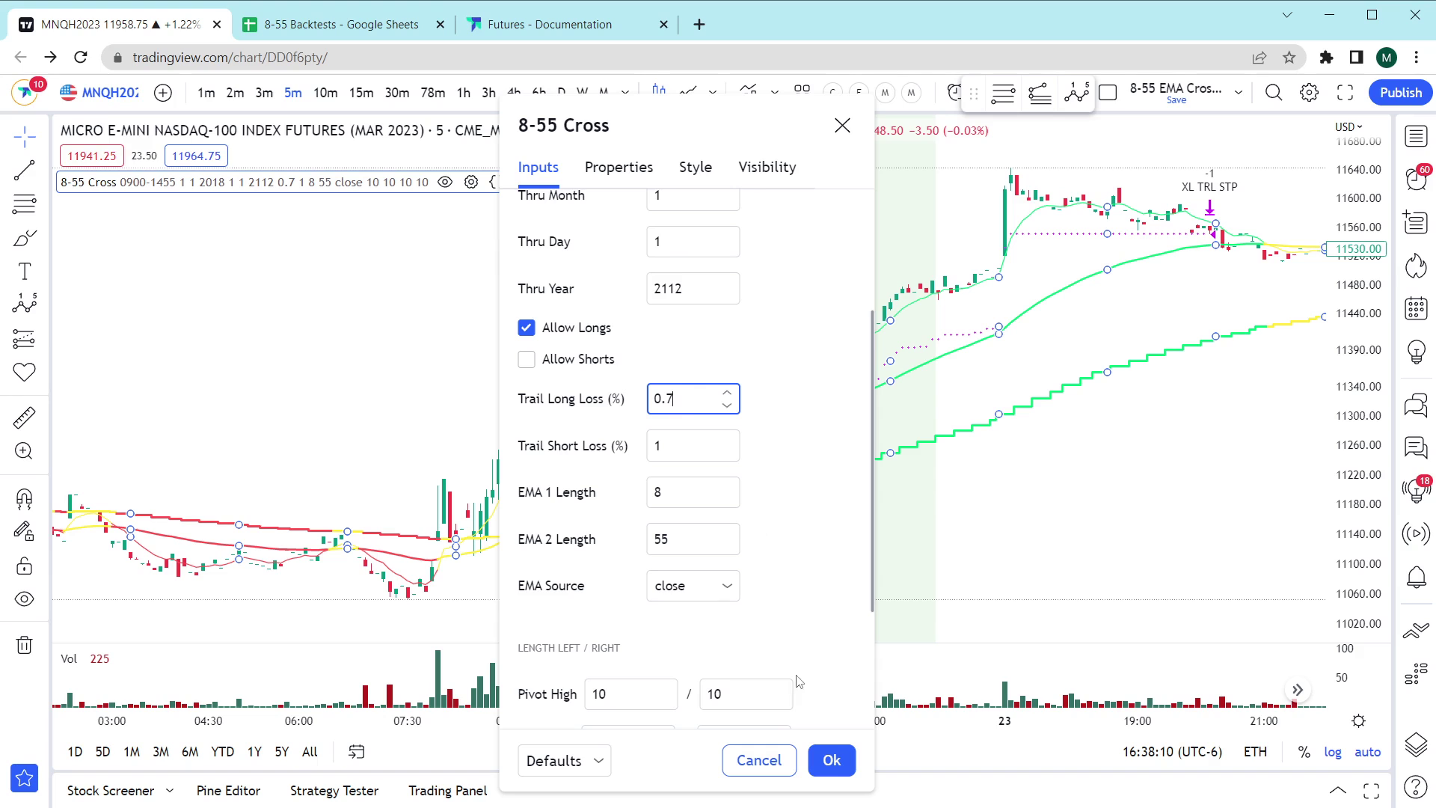
{"action": "left_click", "coordinate": [831, 760]}
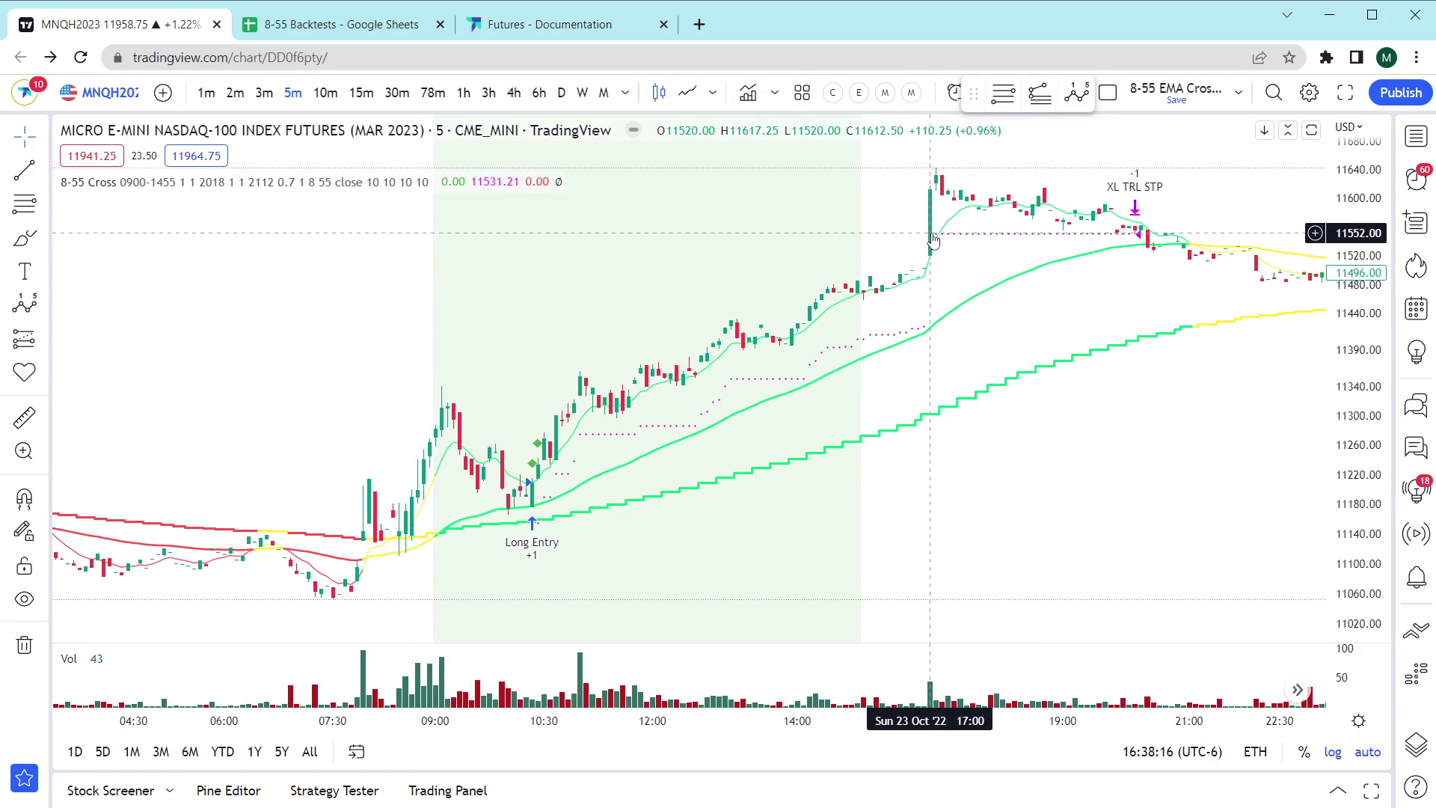
- Draw a trend-based Fibonacci extension from the swing low through the swing high to the pullback
{"action": "left_click", "coordinate": [1039, 92]}
{"action": "left_click", "coordinate": [334, 597]}
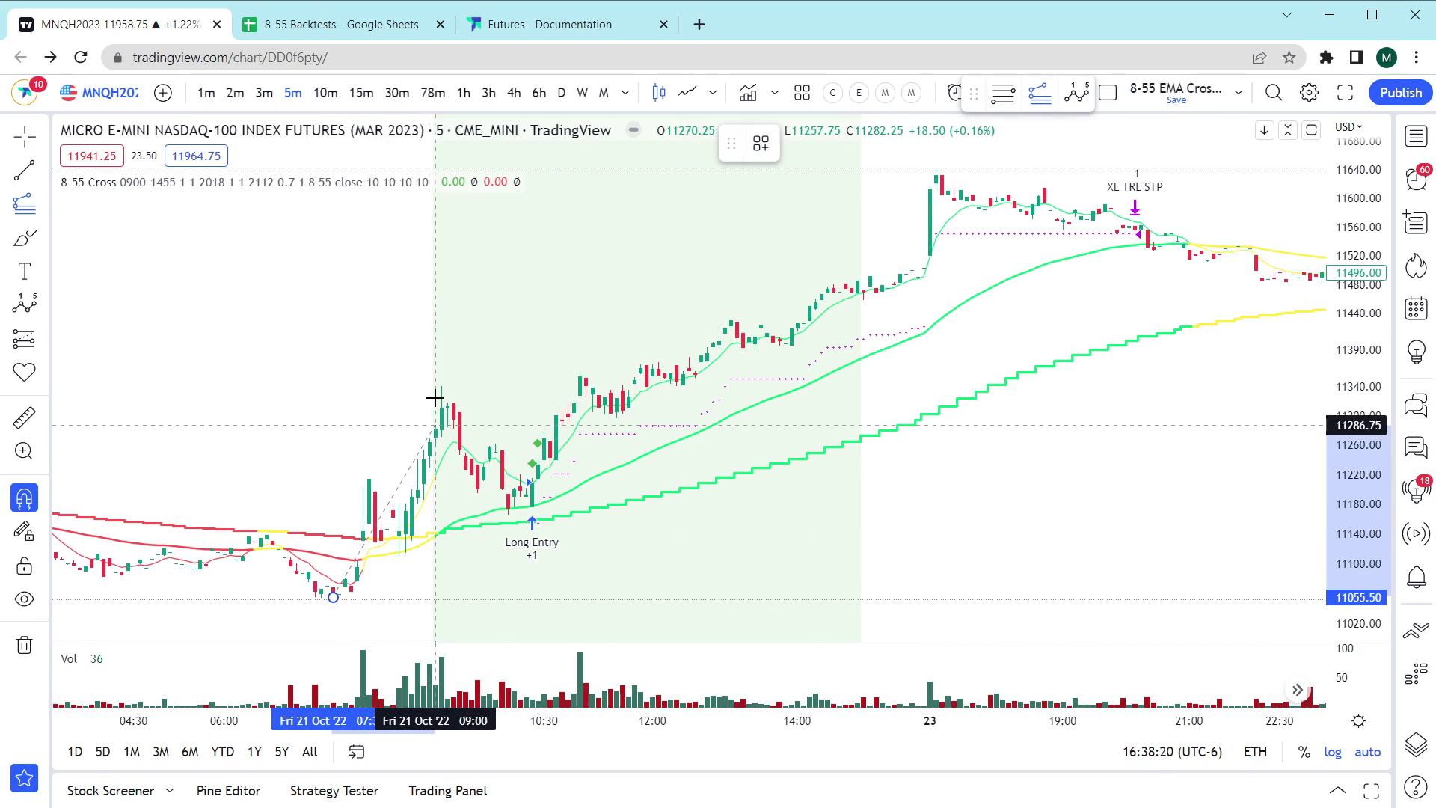
{"action": "left_click", "coordinate": [442, 385]}
{"action": "left_click", "coordinate": [507, 515]}
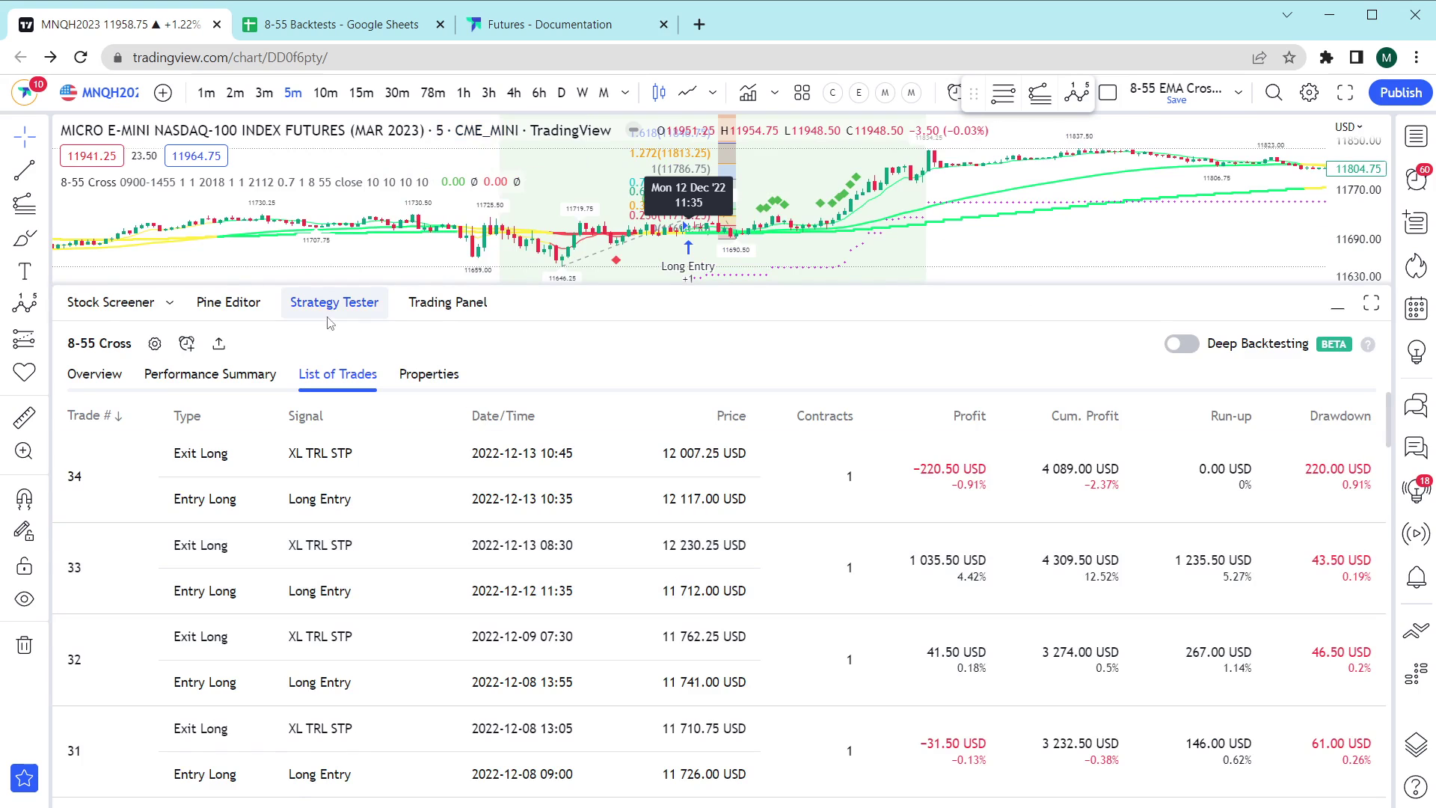
- Collapse Strategy Tester and zoom and pan the chart to bring the 13 Dec candles into view
{"action": "left_click", "coordinate": [331, 306]}
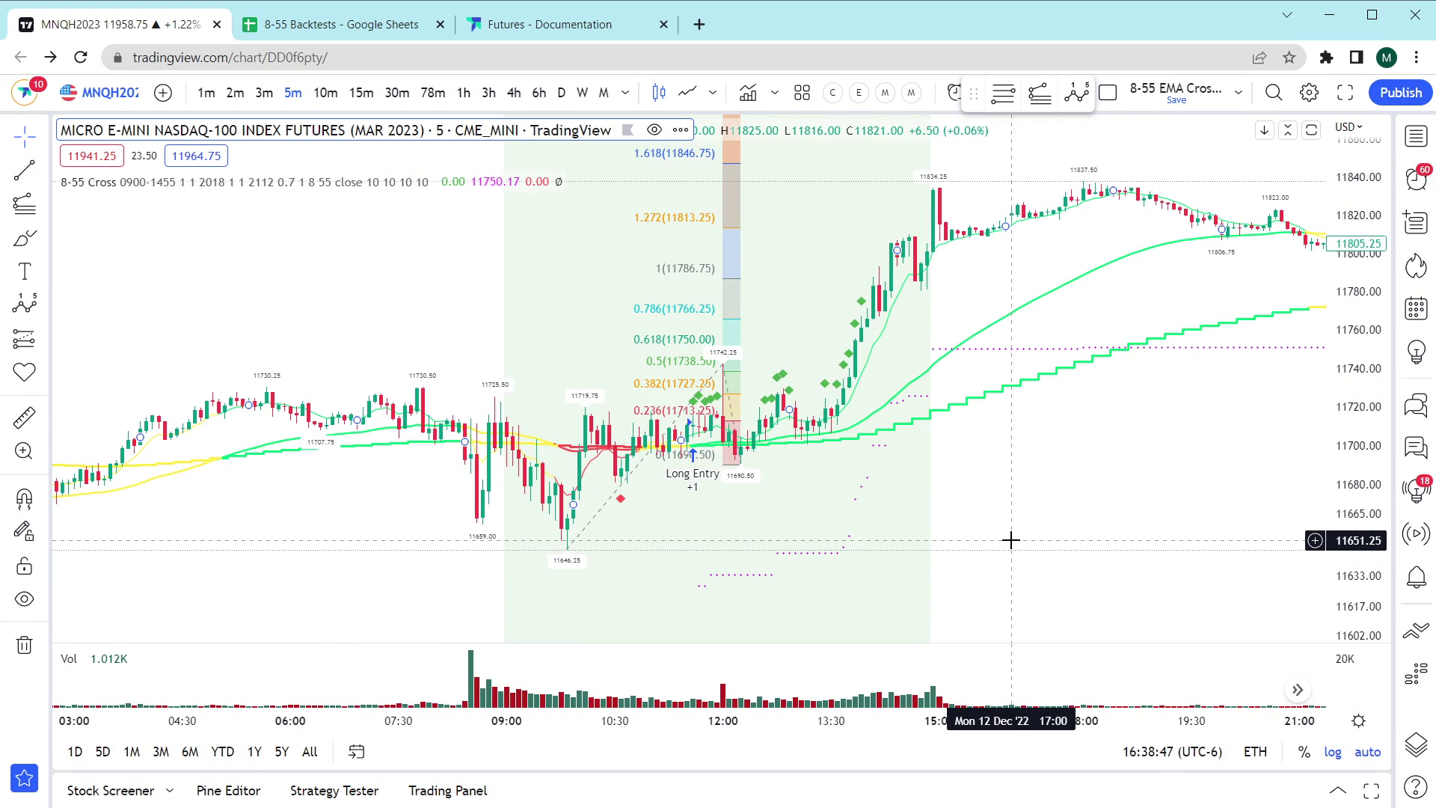
{"action": "scroll", "coordinate": [1005, 516], "scroll_direction": "down", "scroll_amount": 4}
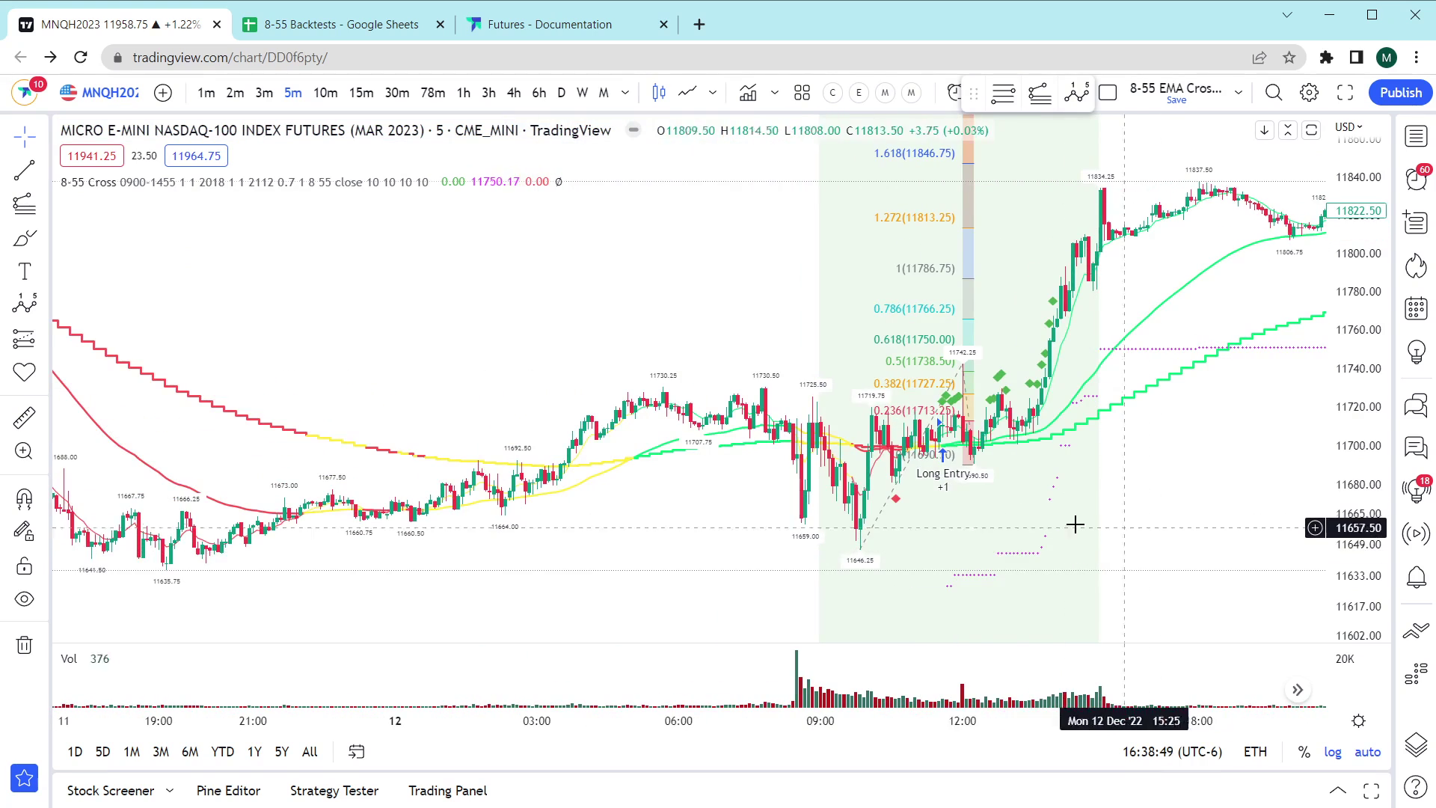
{"action": "left_click_drag", "start_coordinate": [1204, 538], "coordinate": [971, 545]}
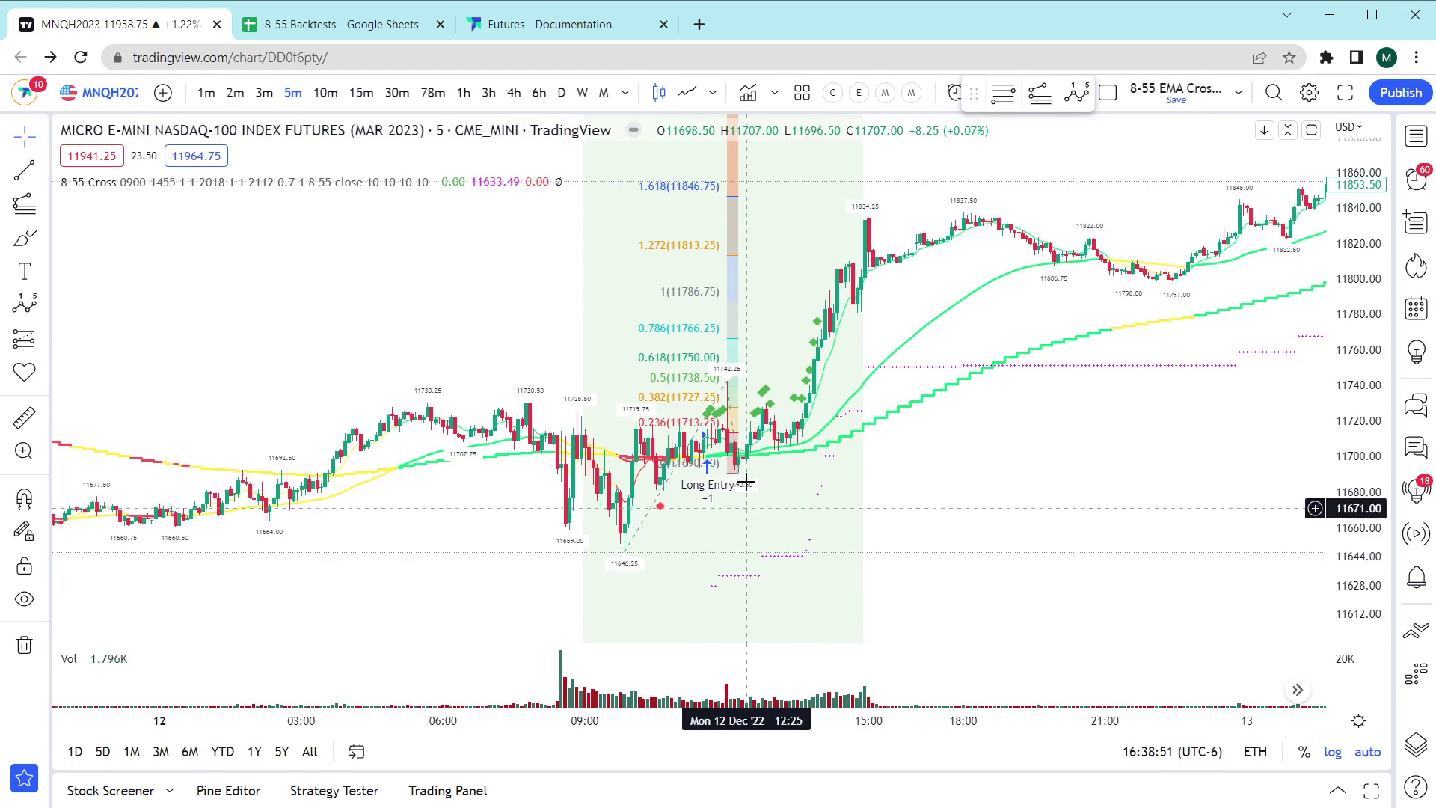
{"action": "left_click", "coordinate": [735, 305]}
{"action": "left_click_drag", "start_coordinate": [1054, 468], "coordinate": [1076, 474]}
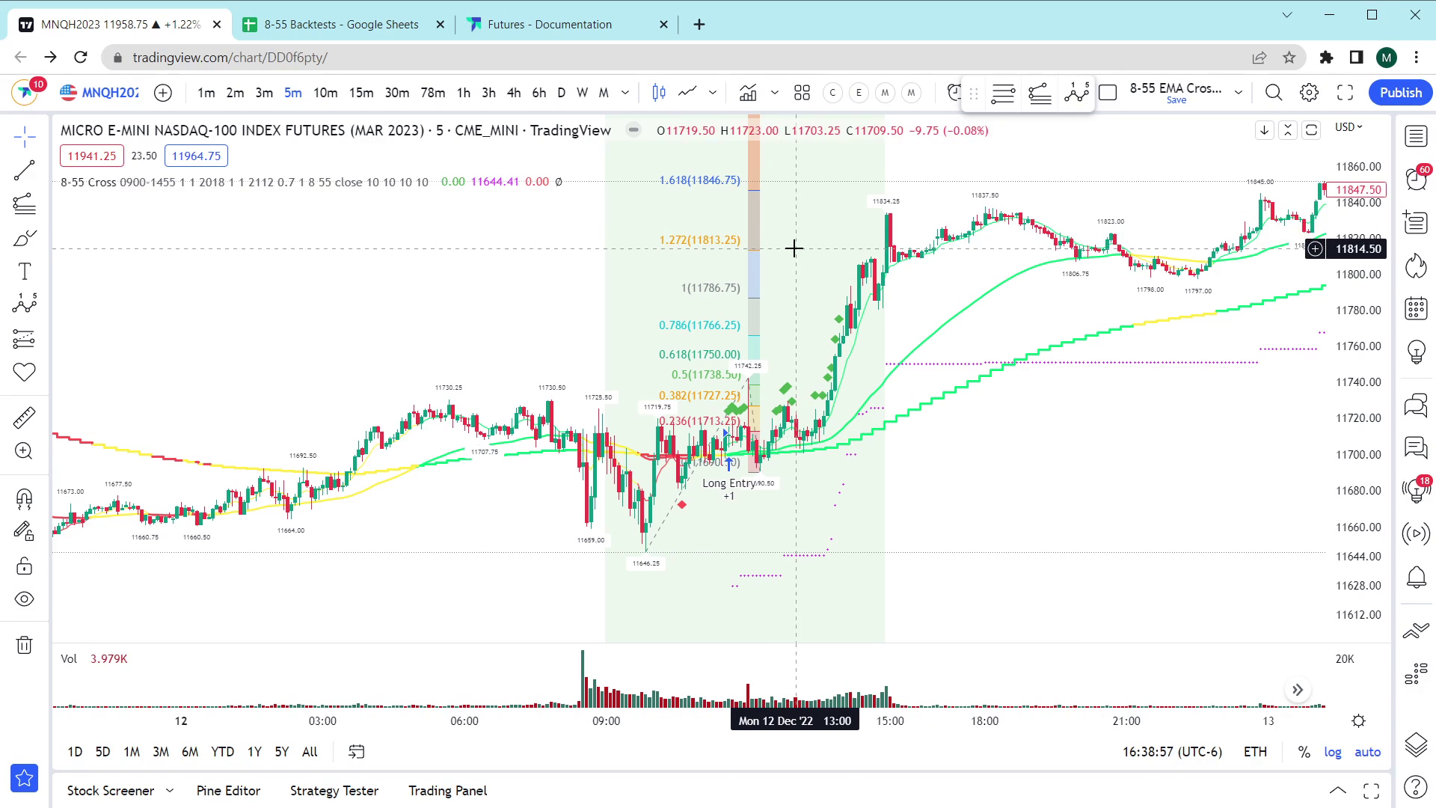
{"action": "scroll", "coordinate": [798, 468], "scroll_direction": "up", "scroll_amount": 3}
{"action": "scroll", "coordinate": [1137, 510], "scroll_direction": "down", "scroll_amount": 2}
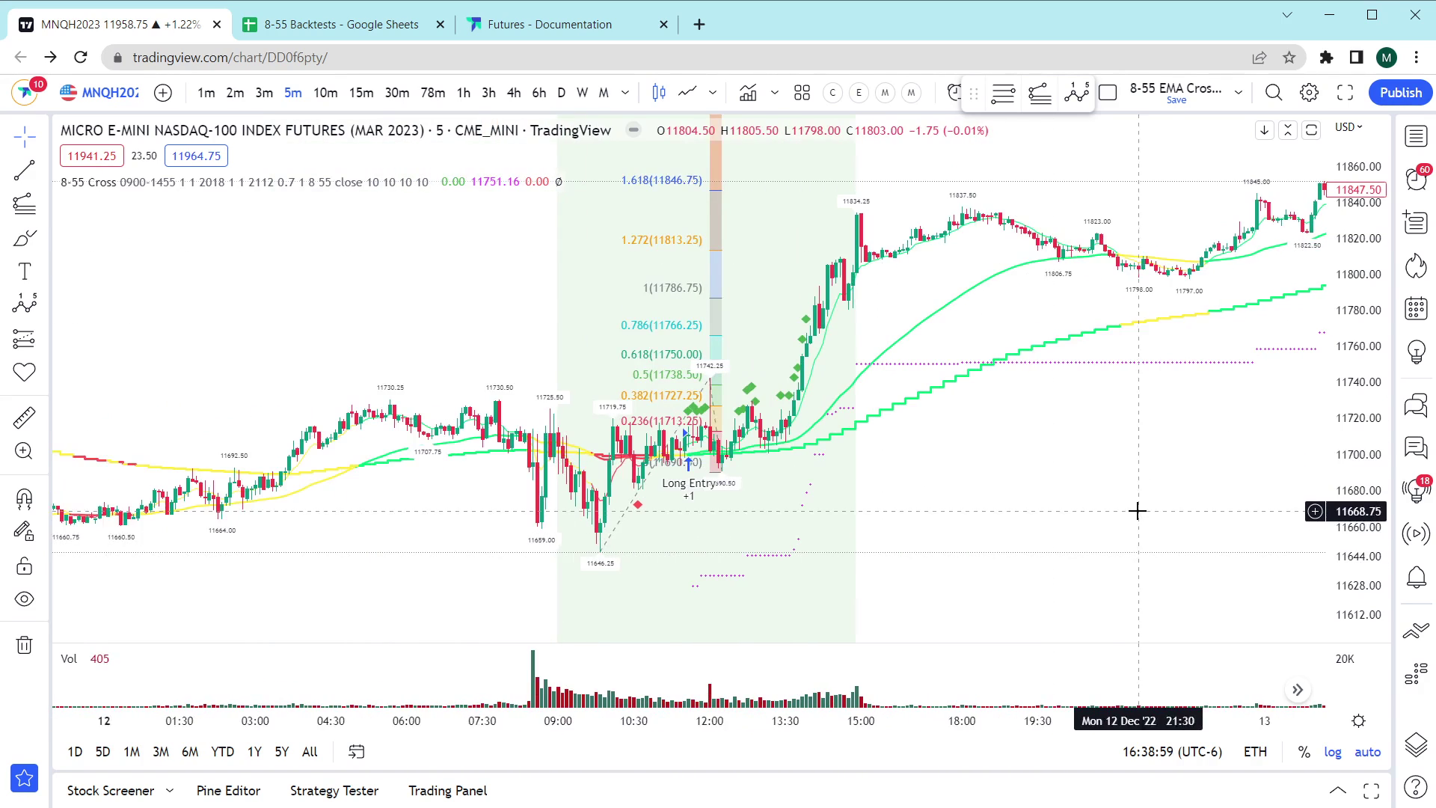
{"action": "left_click_drag", "start_coordinate": [1137, 511], "coordinate": [895, 550]}
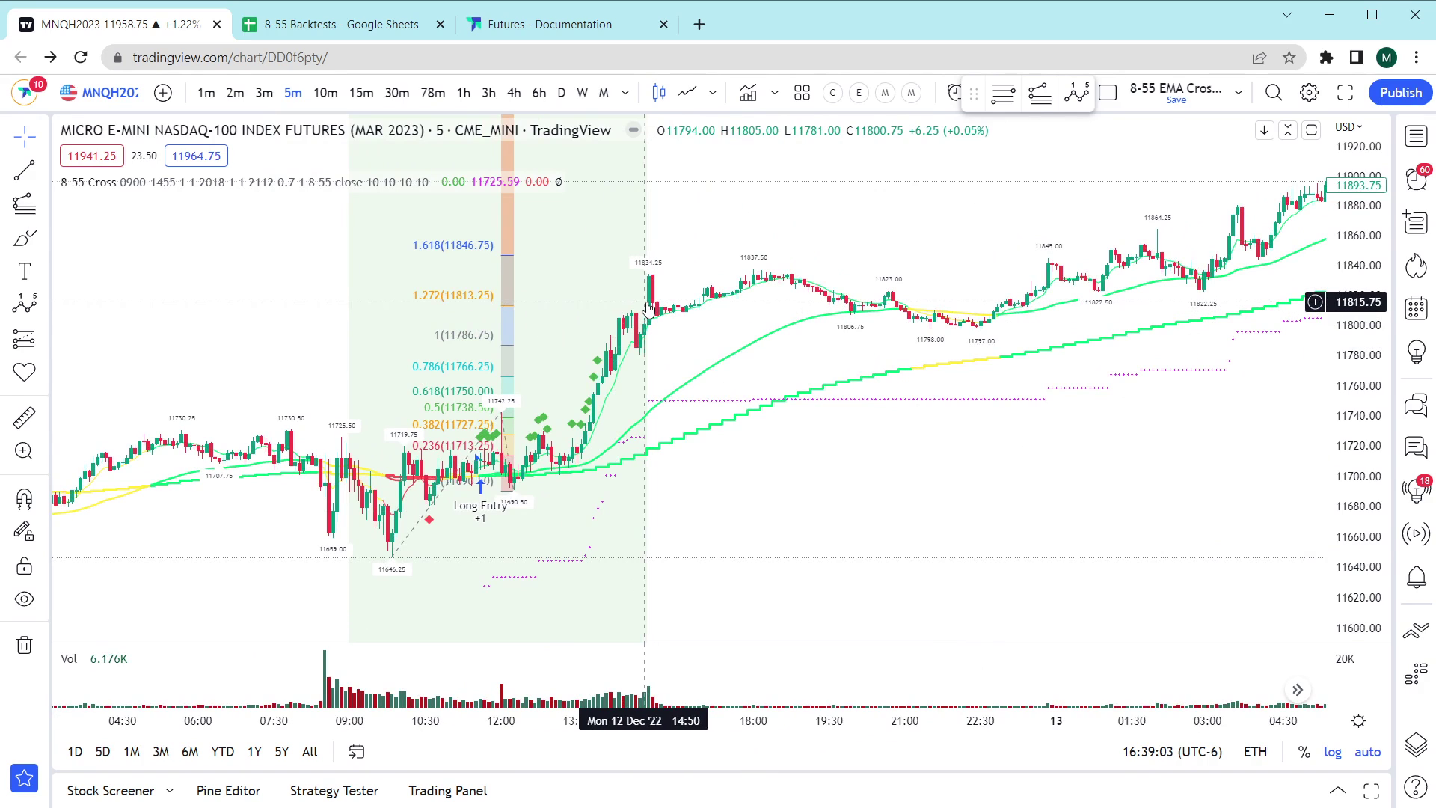
{"action": "scroll", "coordinate": [613, 557], "scroll_direction": "down", "scroll_amount": 1}
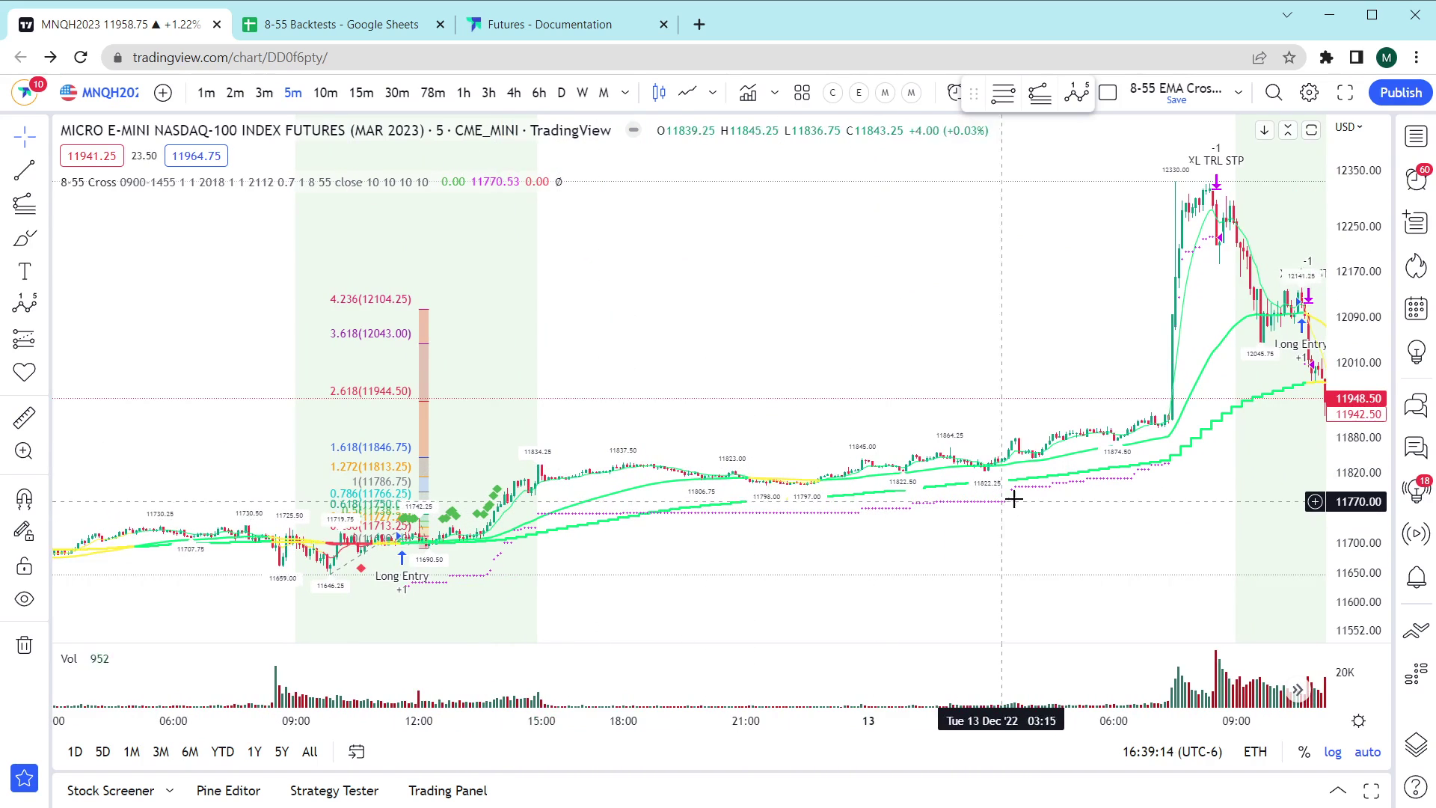
{"action": "scroll", "coordinate": [1122, 419], "scroll_direction": "right", "scroll_amount": 3}
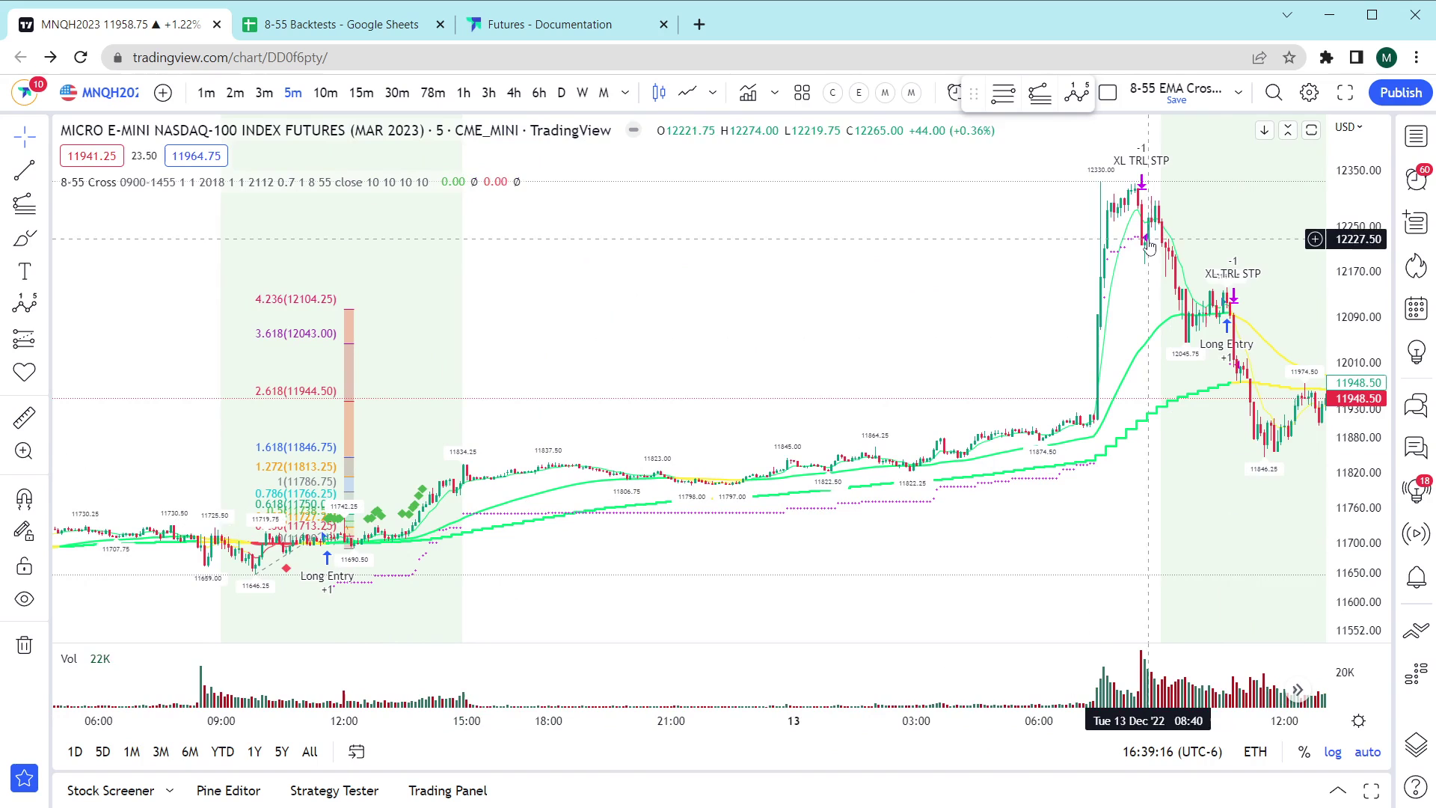
- Measure the roughly 518-point rise from the Long Entry to the exit peak, then reopen Strategy Tester
{"action": "left_click", "coordinate": [327, 536], "text": "shift"}
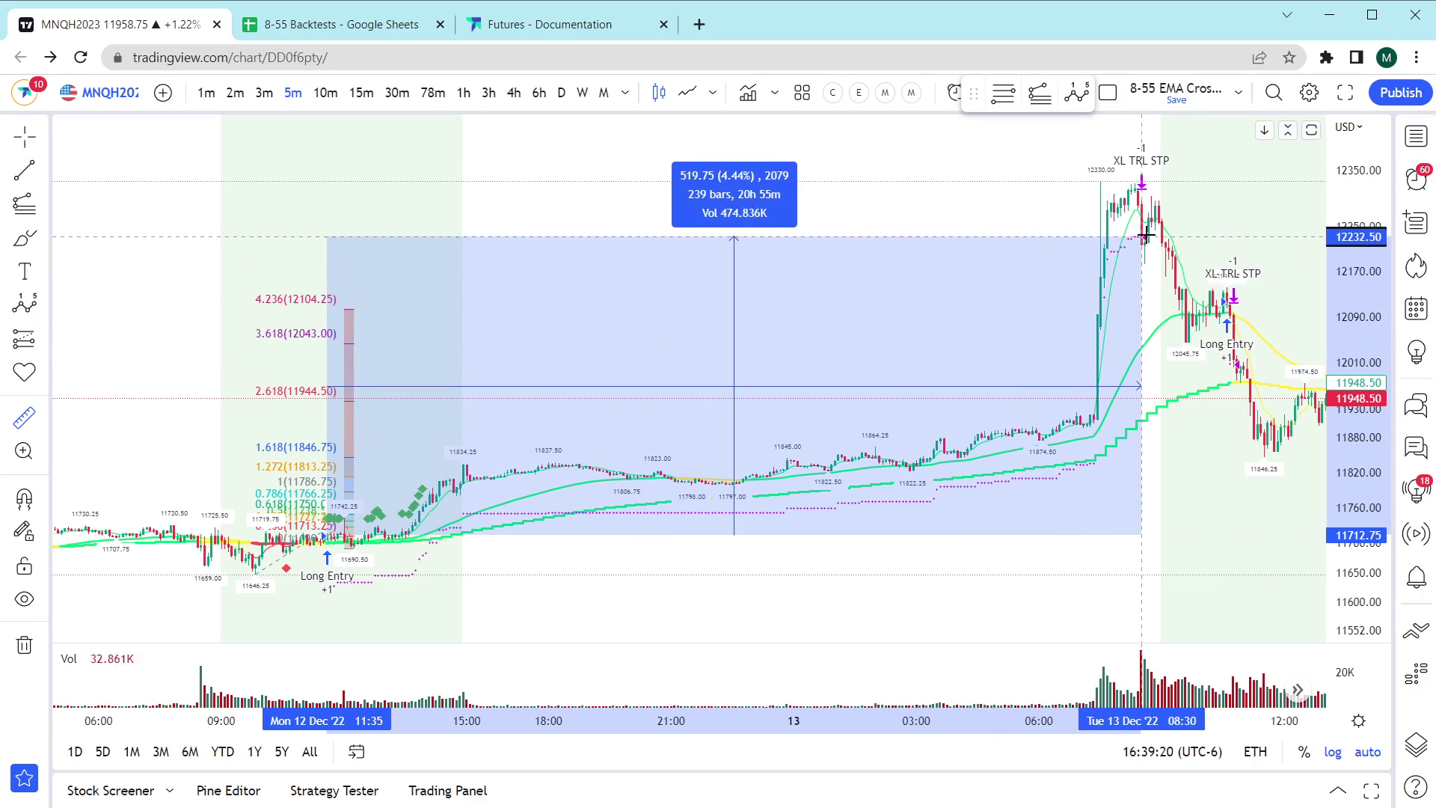
{"action": "left_click", "coordinate": [1142, 237]}
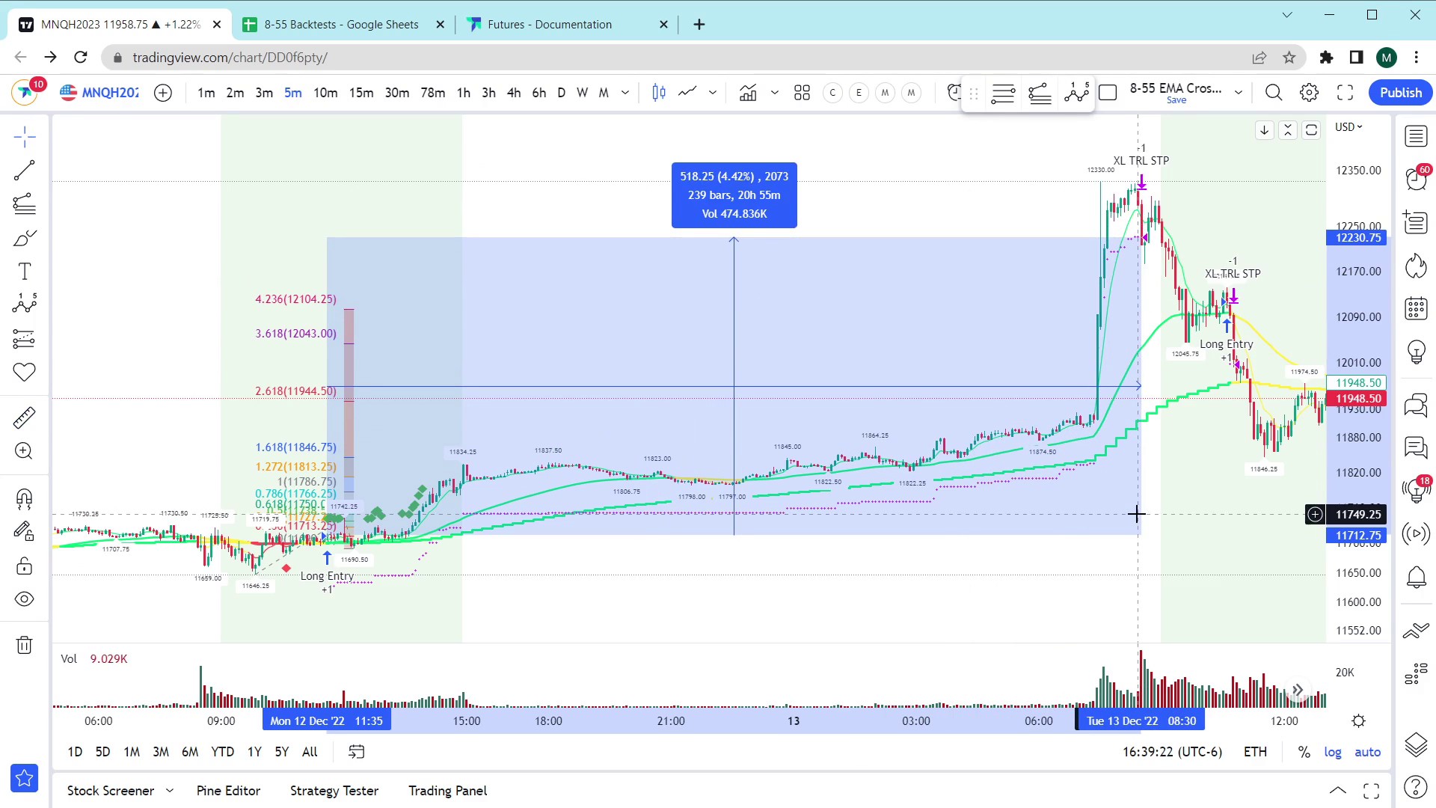
{"action": "left_click", "coordinate": [369, 801]}
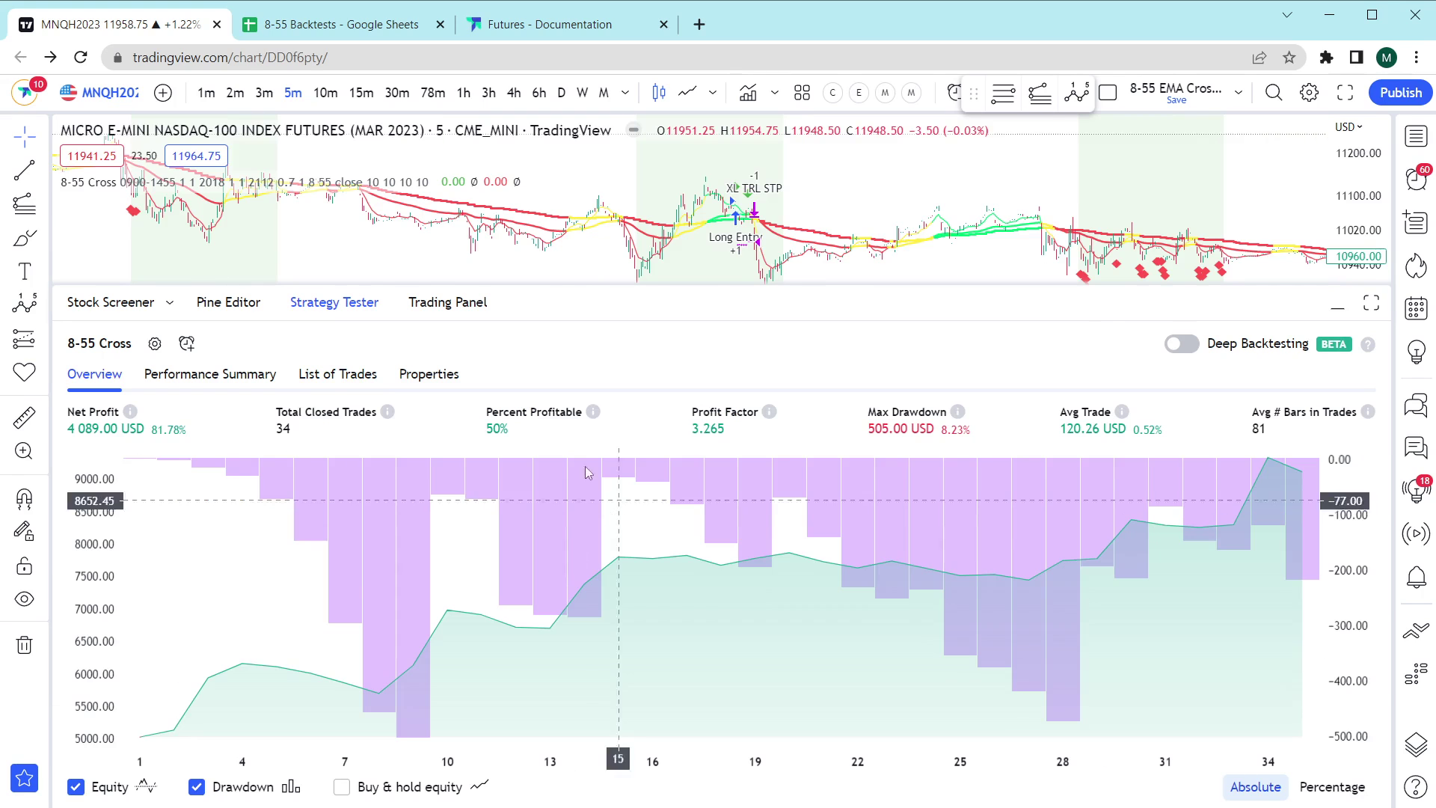
- Load the DEC 2022 contract from the MNQ History watchlist and show its 8-55 Cross backtest
{"action": "left_click", "coordinate": [333, 302]}
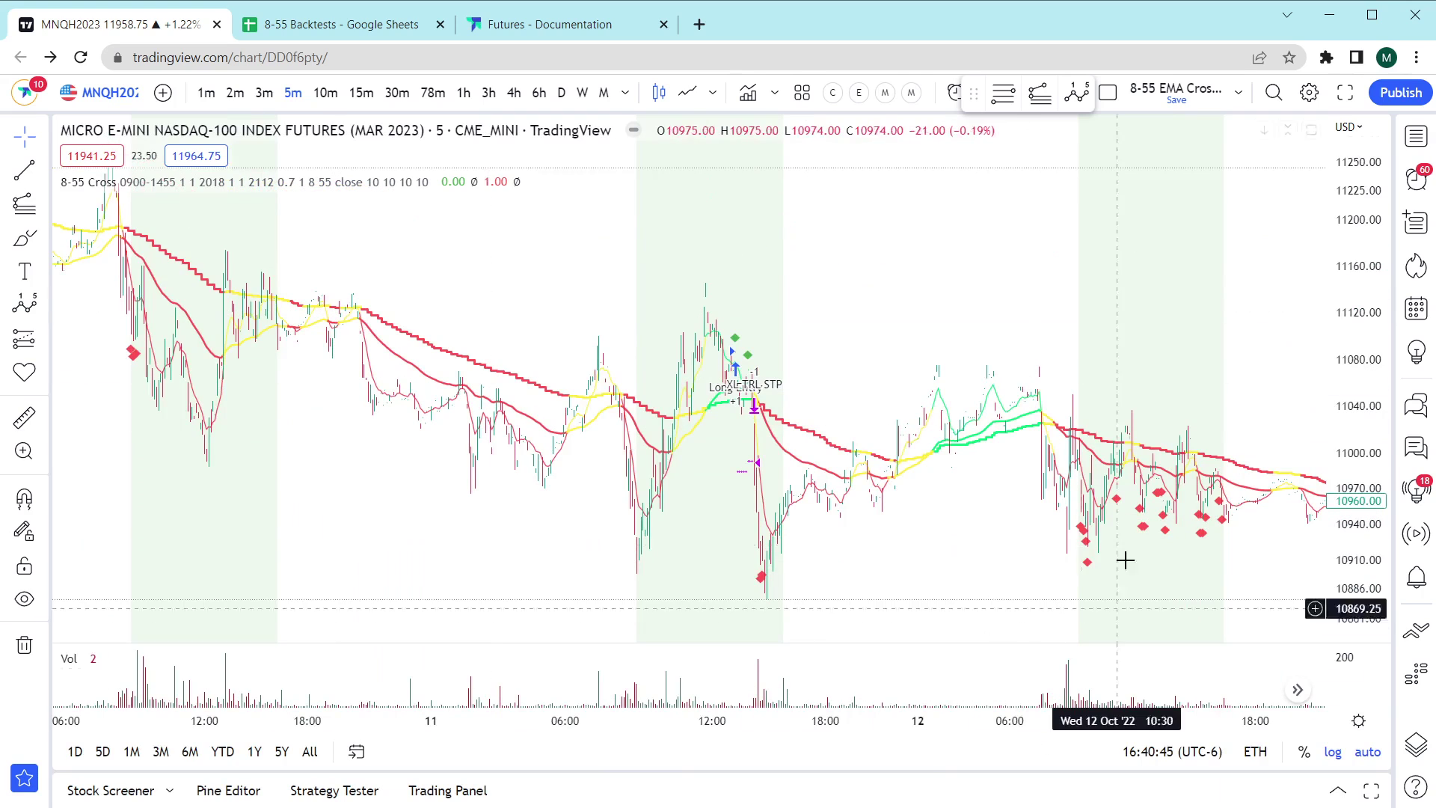
{"action": "left_click_drag", "start_coordinate": [884, 291], "coordinate": [841, 274]}
{"action": "left_click", "coordinate": [1416, 135]}
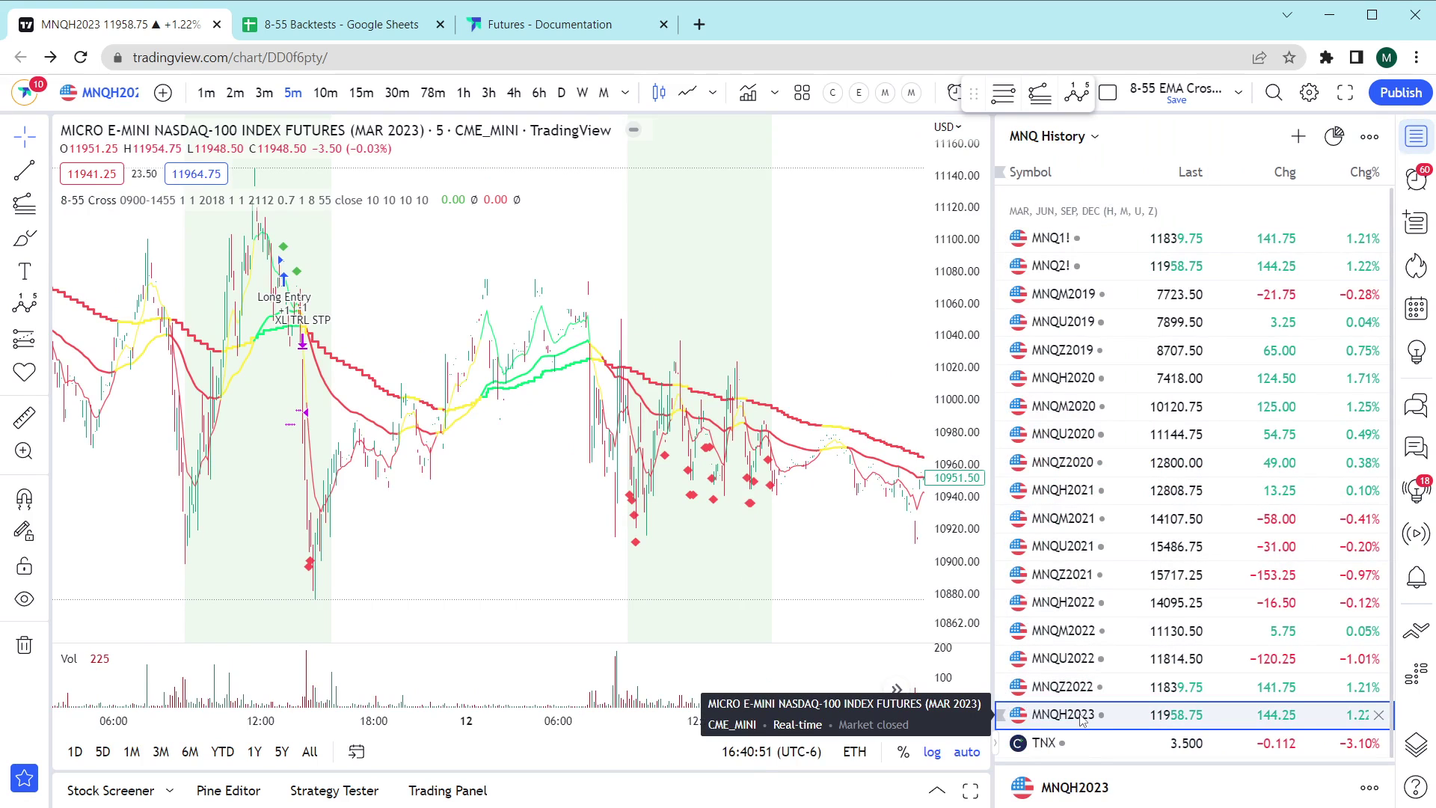
{"action": "left_click", "coordinate": [1070, 687]}
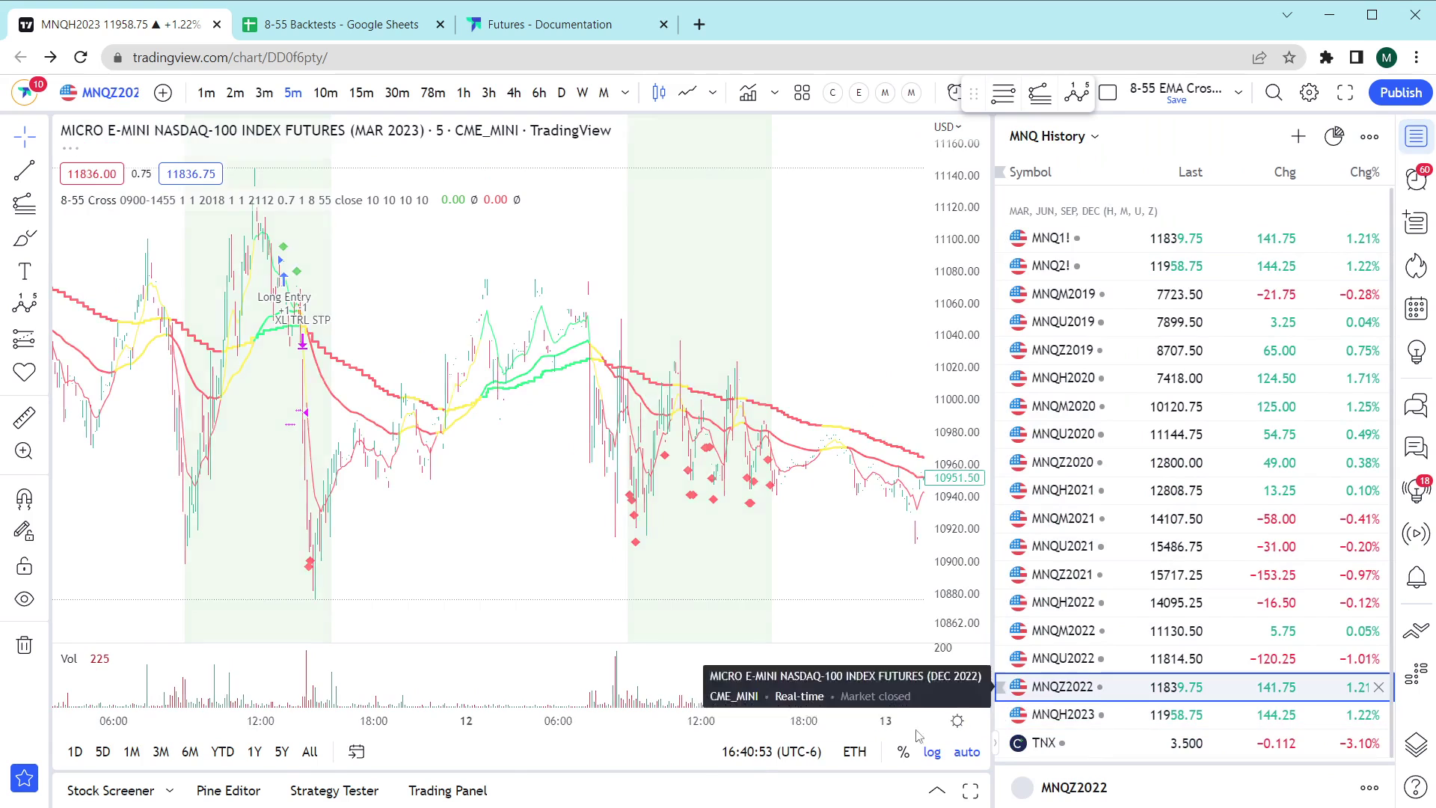
{"action": "left_click", "coordinate": [335, 790]}
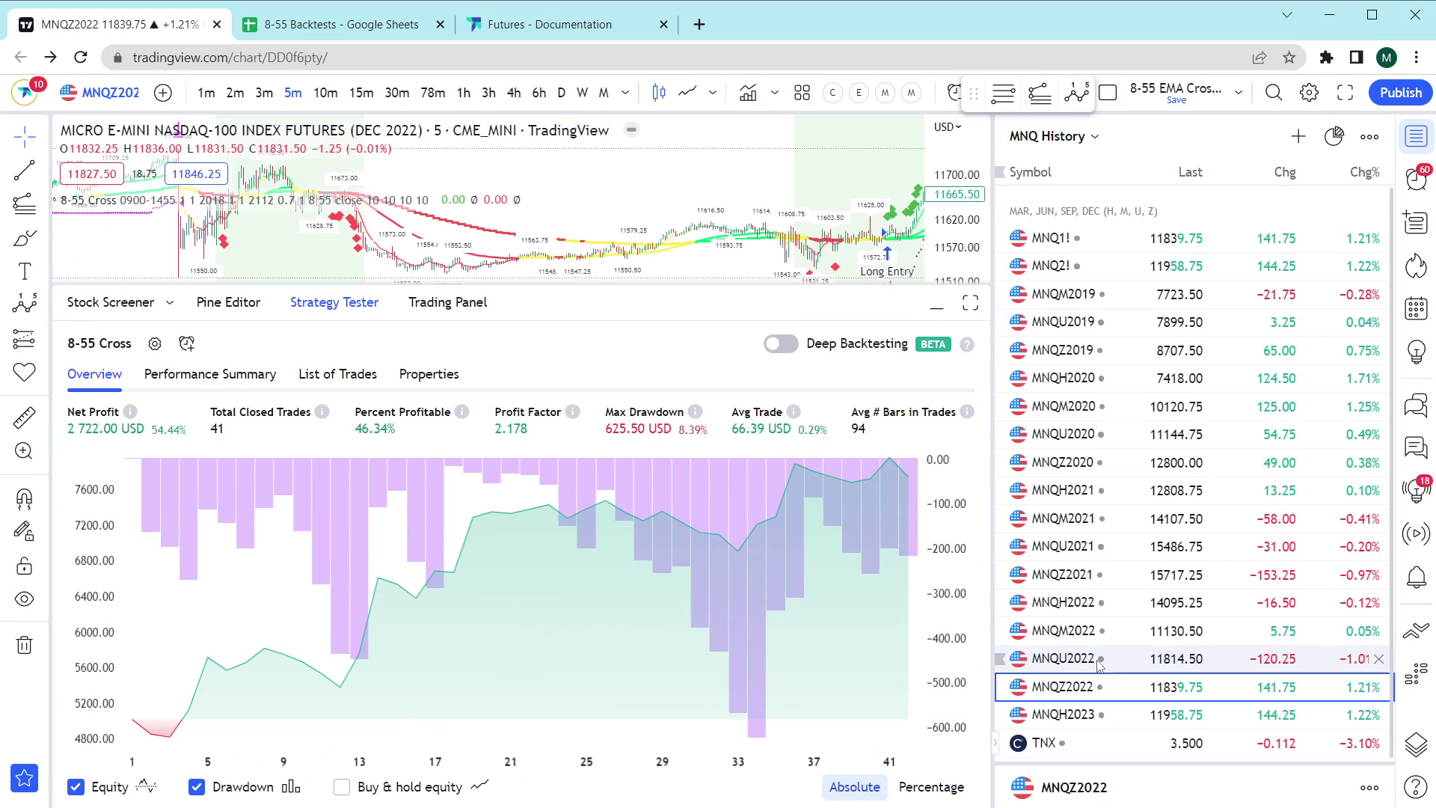
- Step through the SEP 2022 to JUN 2021 contract backtests, then switch to the 8-55 Backtests sheet
{"action": "left_click", "coordinate": [1058, 662]}
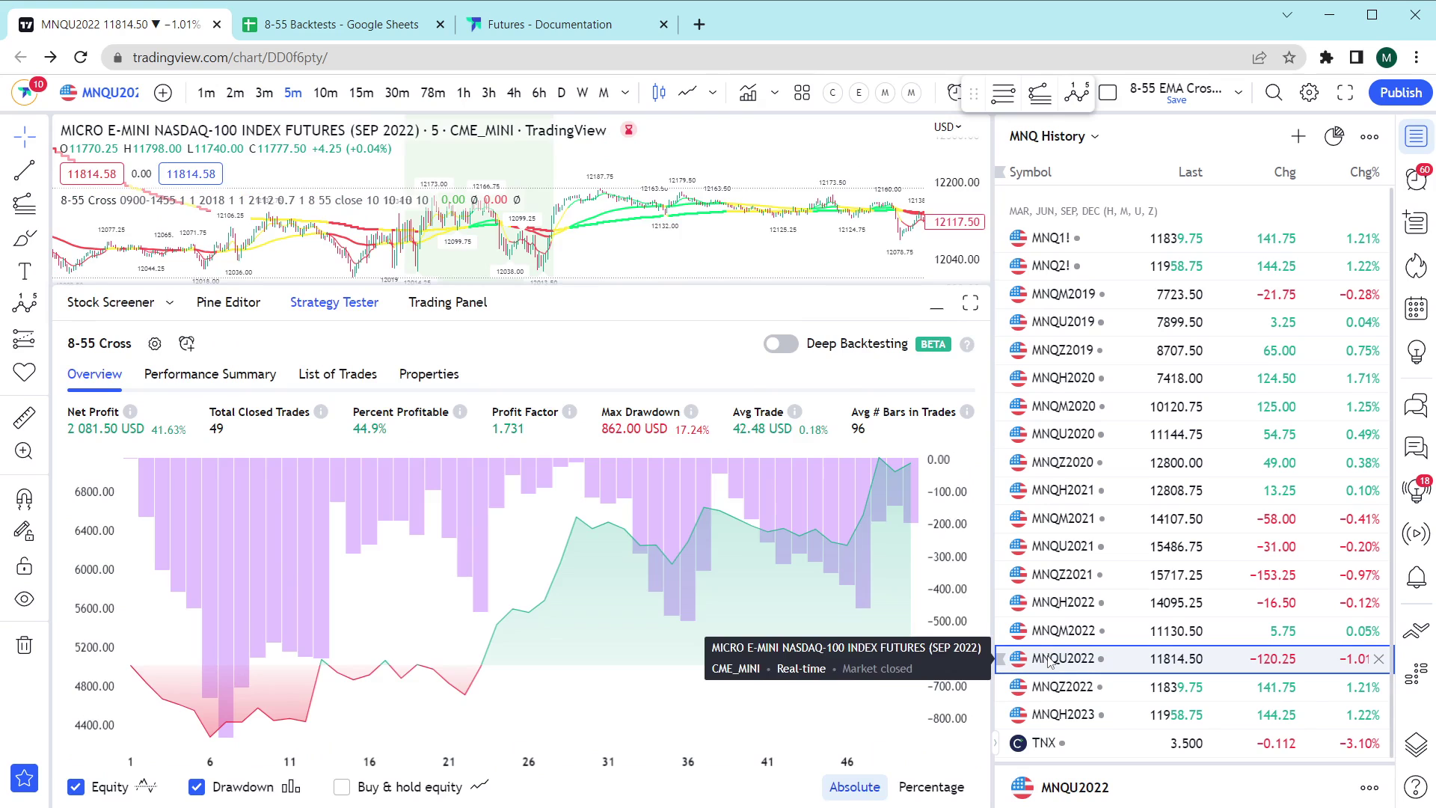
{"action": "left_click", "coordinate": [1058, 632]}
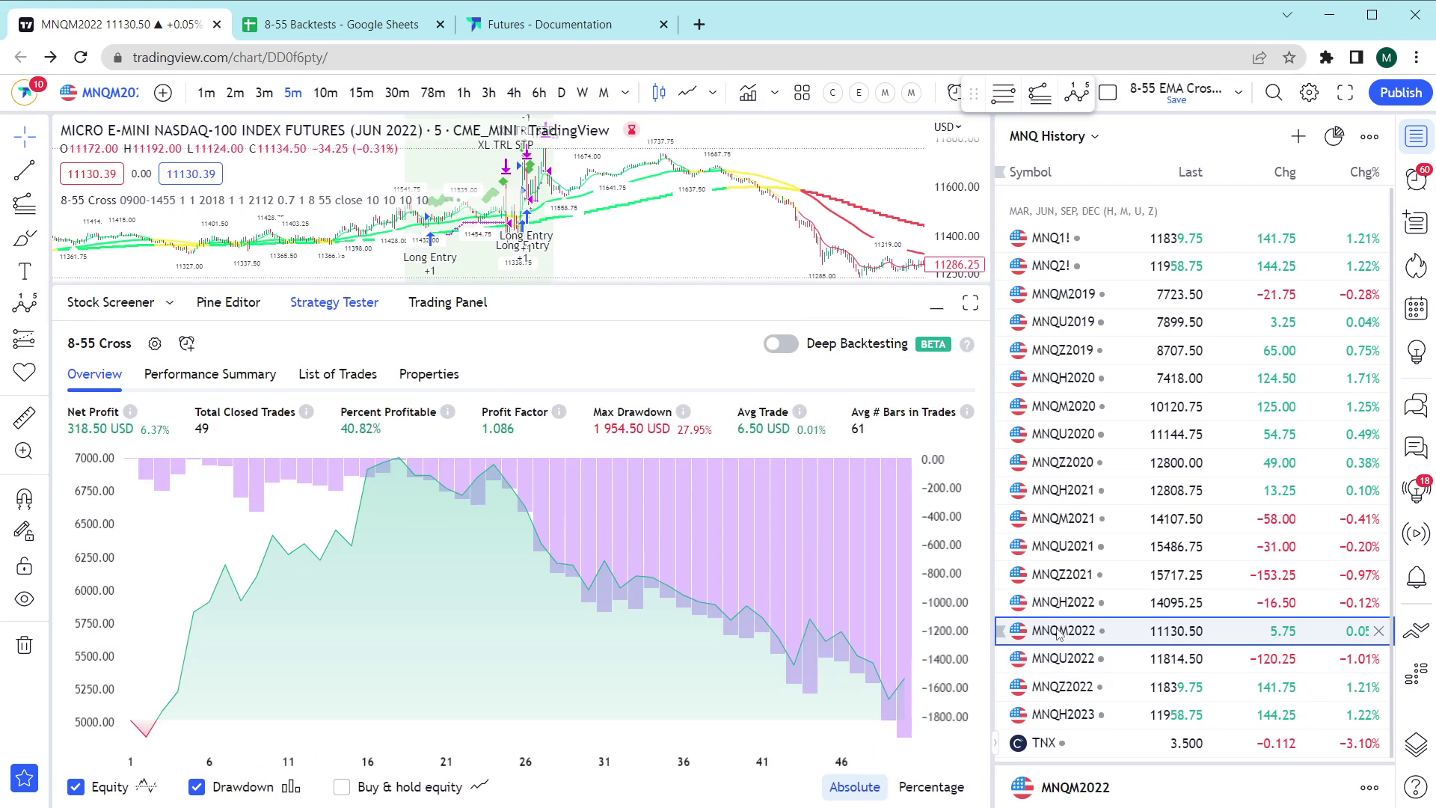
{"action": "key", "text": "Up"}
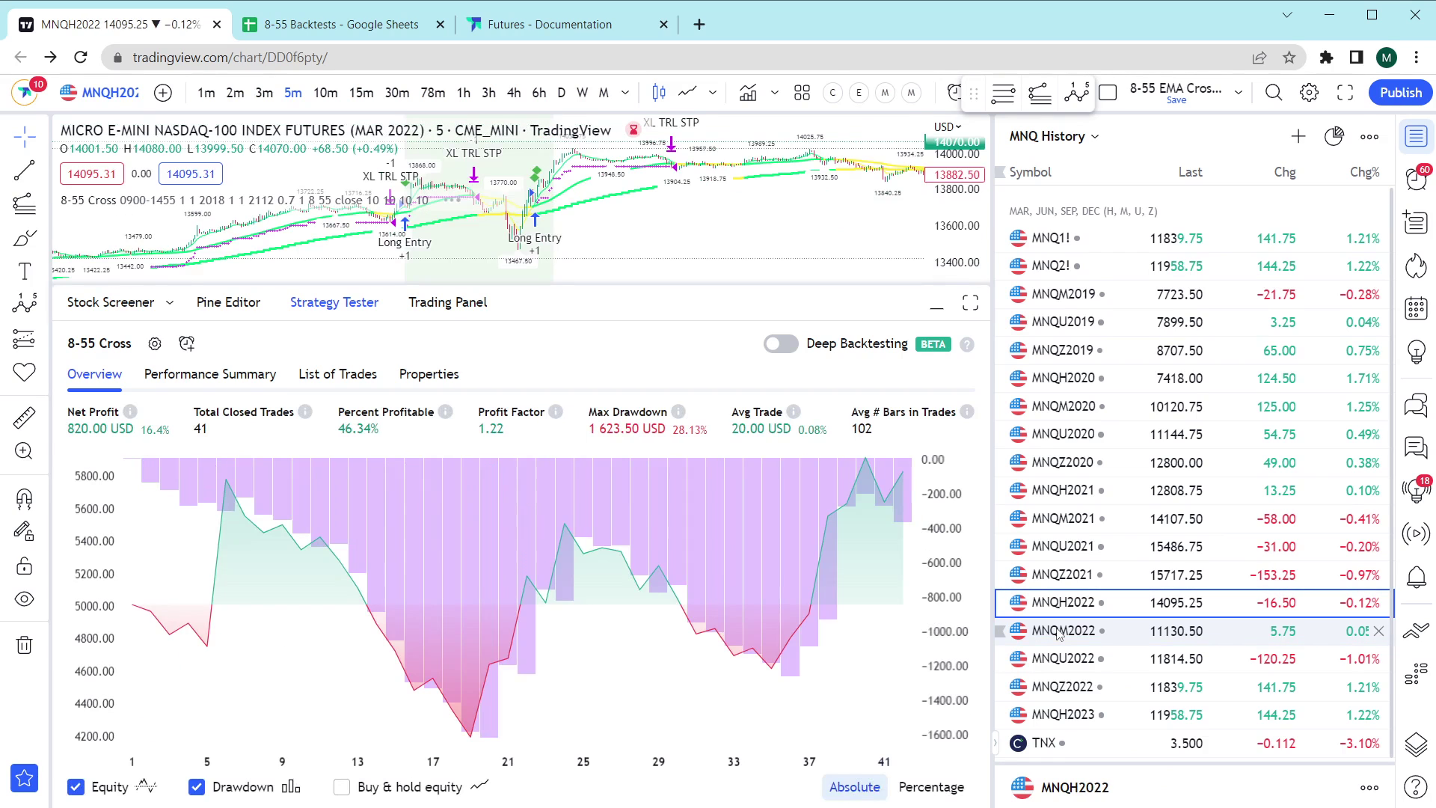
{"action": "key", "text": "Up"}
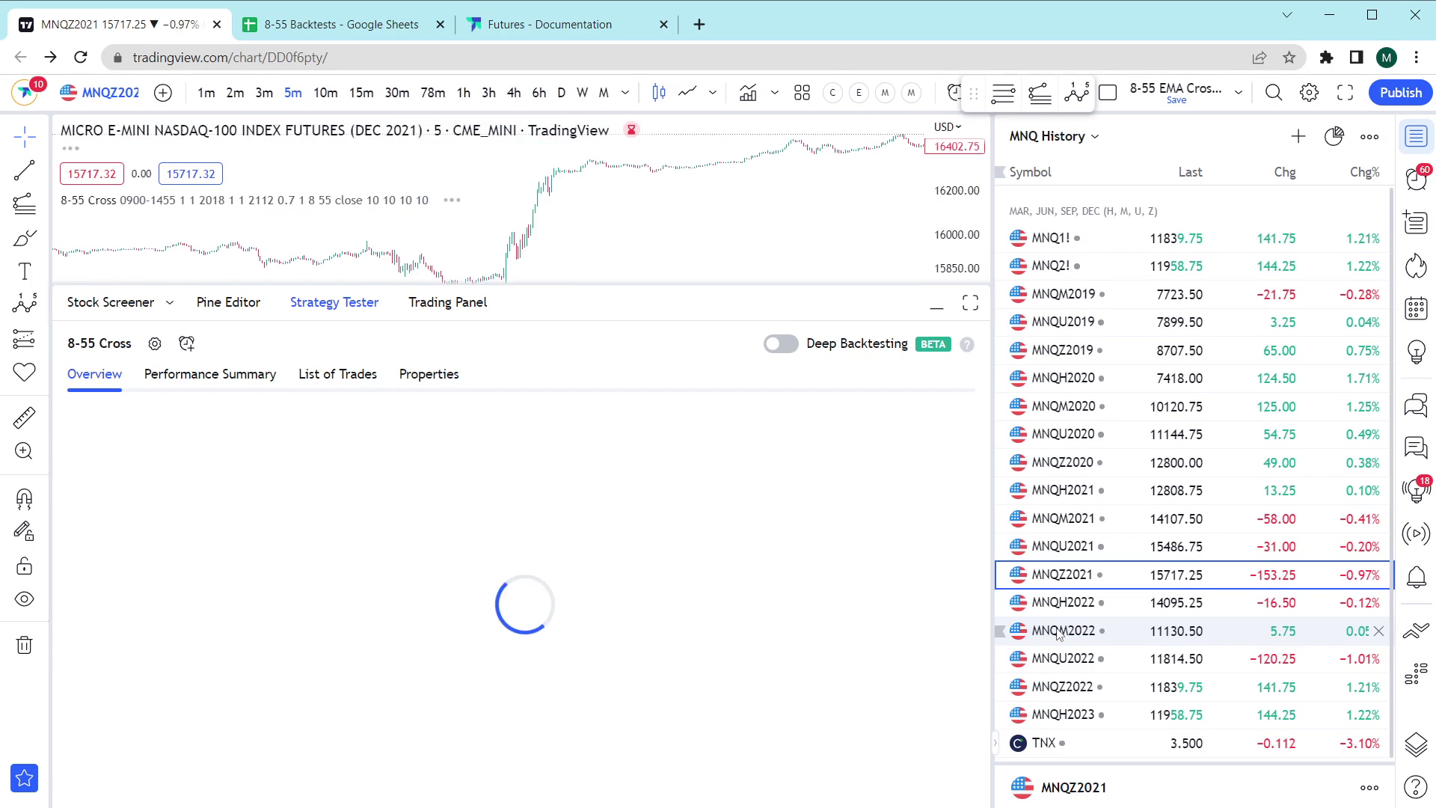
{"action": "key", "text": "Up"}
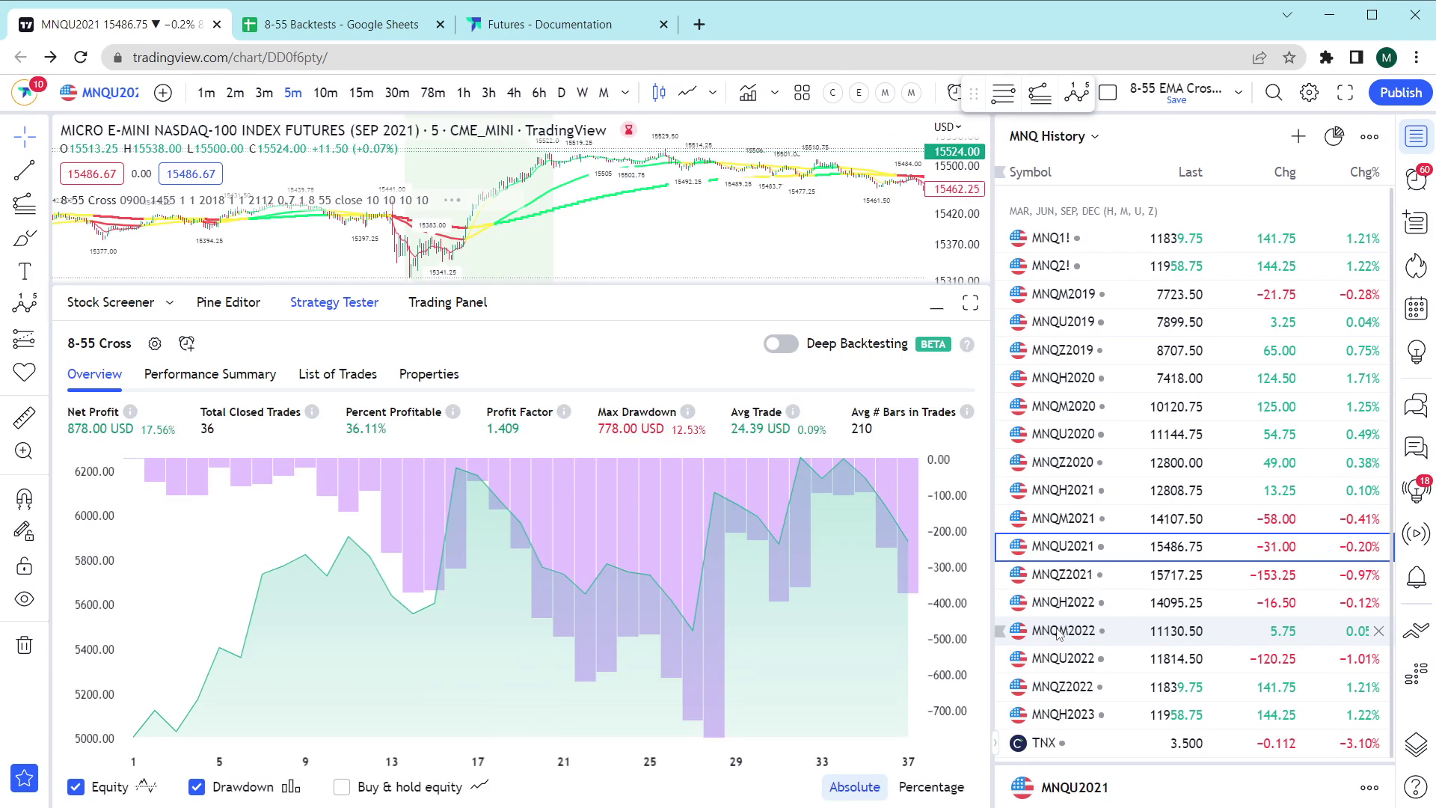
{"action": "key", "text": "Up"}
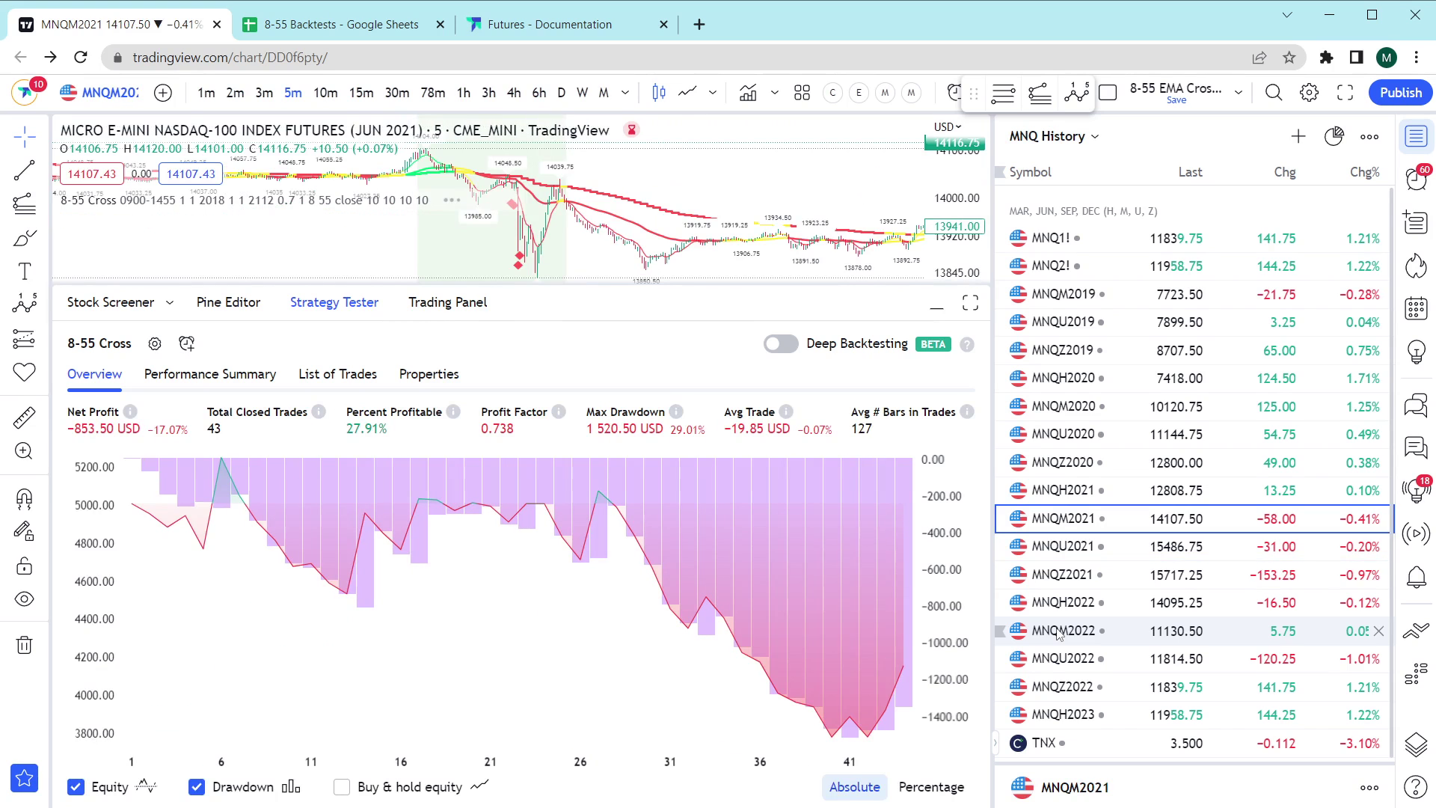
{"action": "key", "text": "ctrl+Tab"}
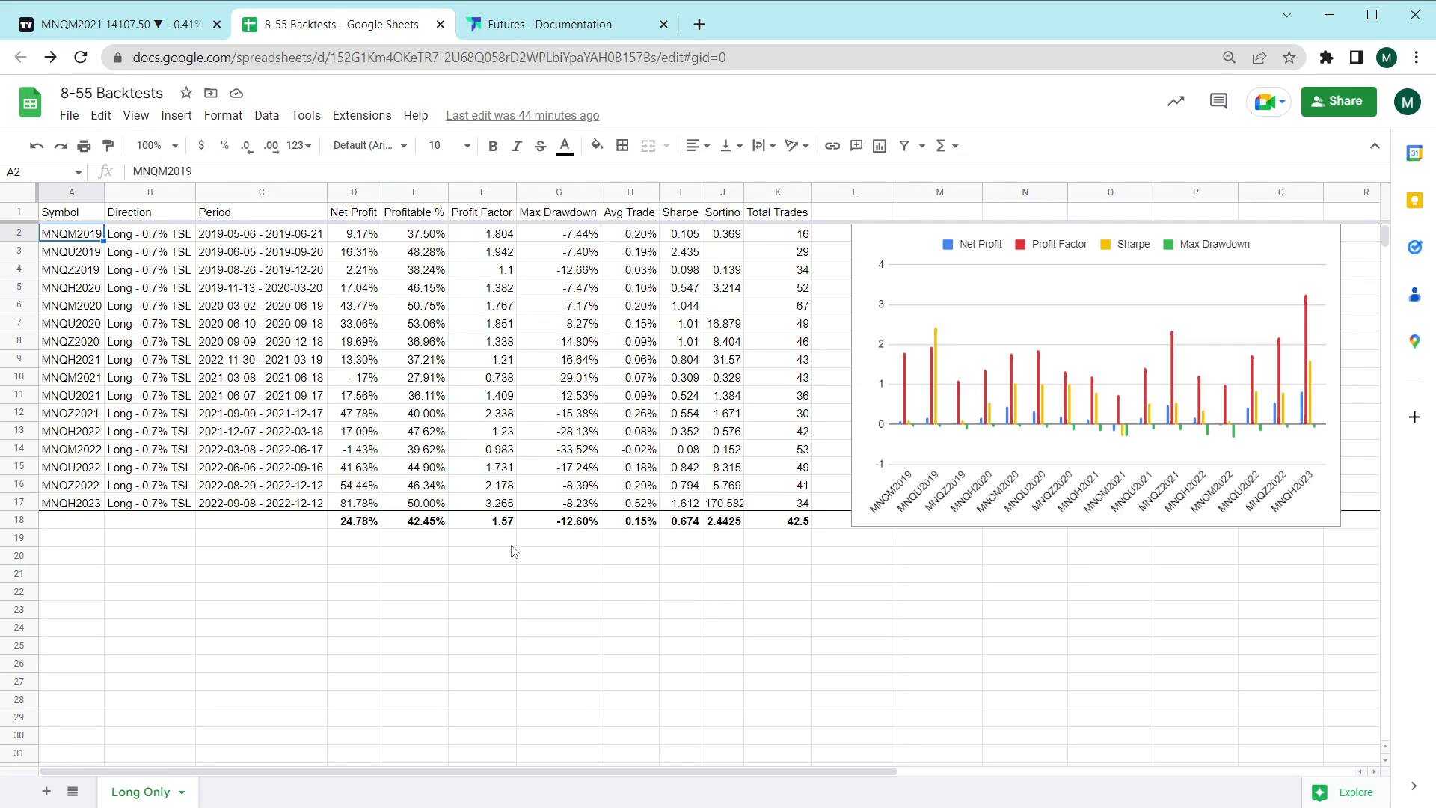
{"action": "left_click", "coordinate": [362, 525]}
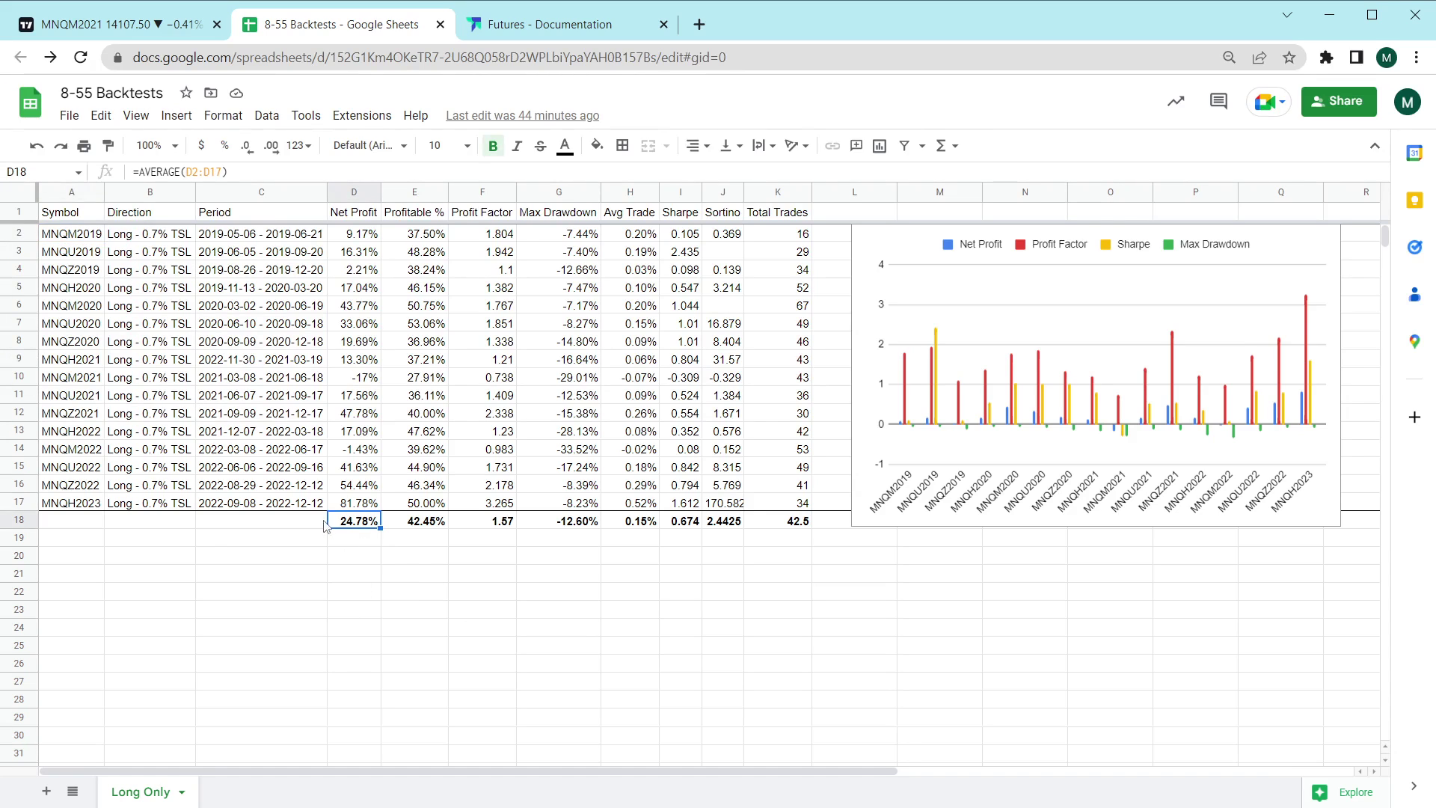
{"action": "left_click", "coordinate": [423, 524]}
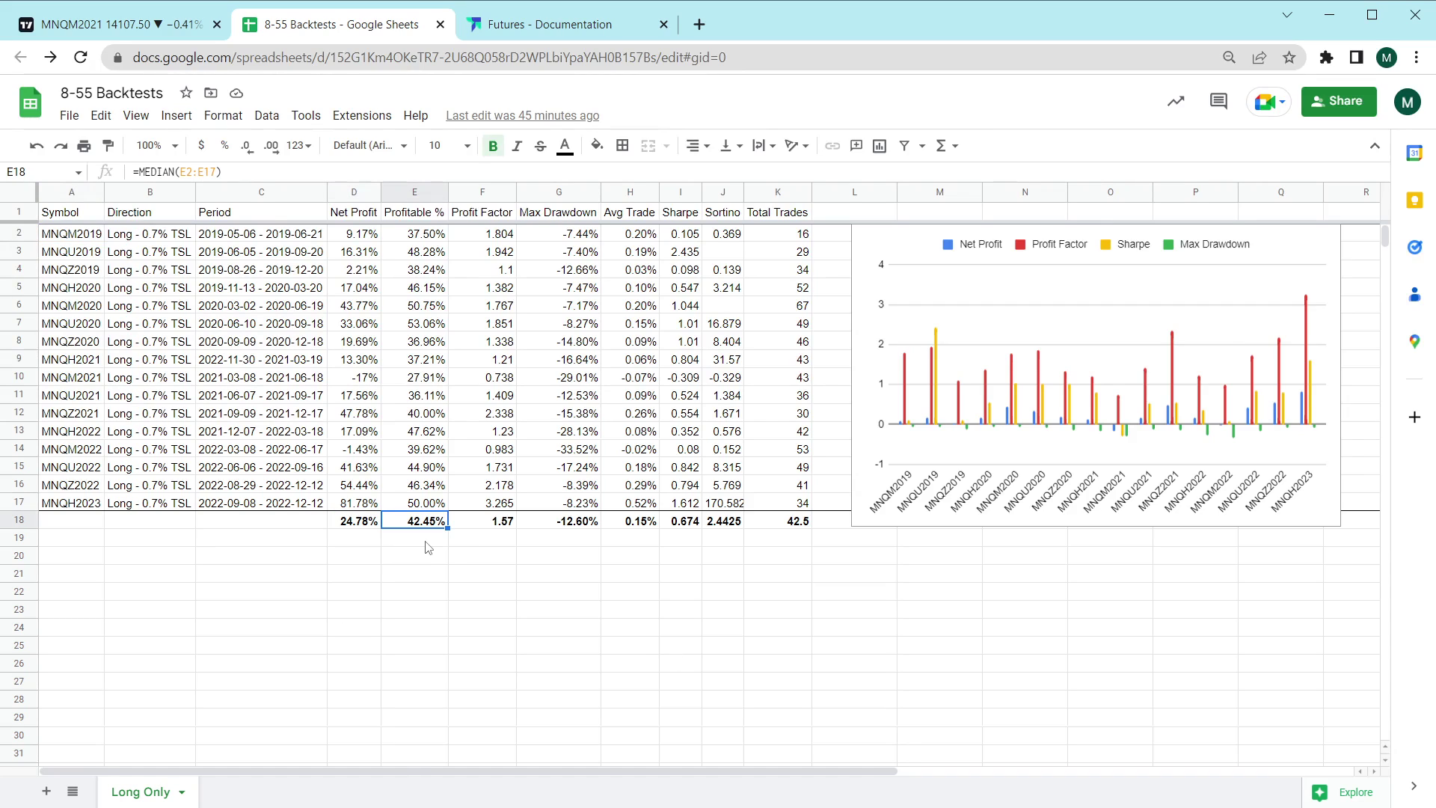
{"action": "left_click", "coordinate": [497, 523]}
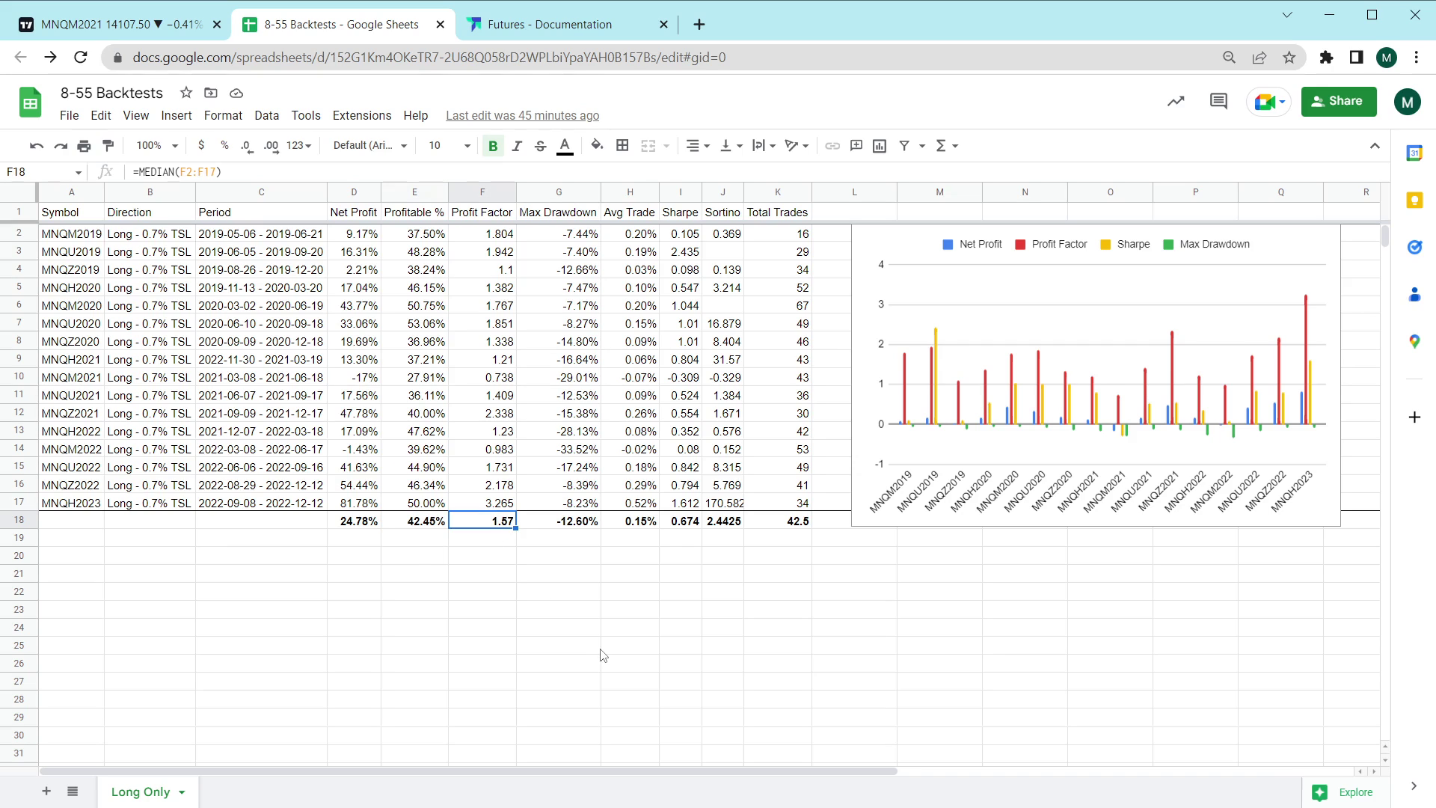
{"action": "key", "text": "Right"}
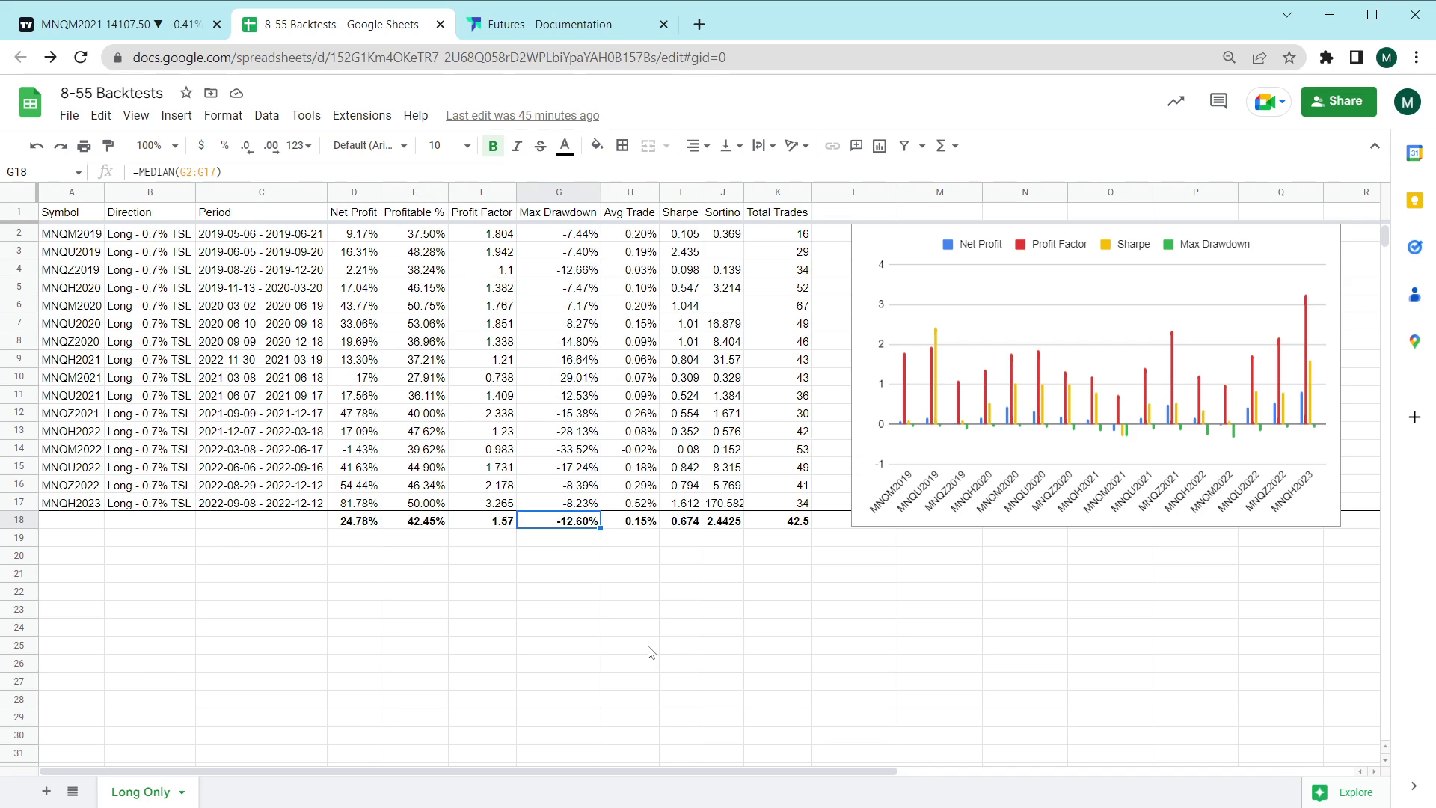
{"action": "left_click", "coordinate": [691, 525]}
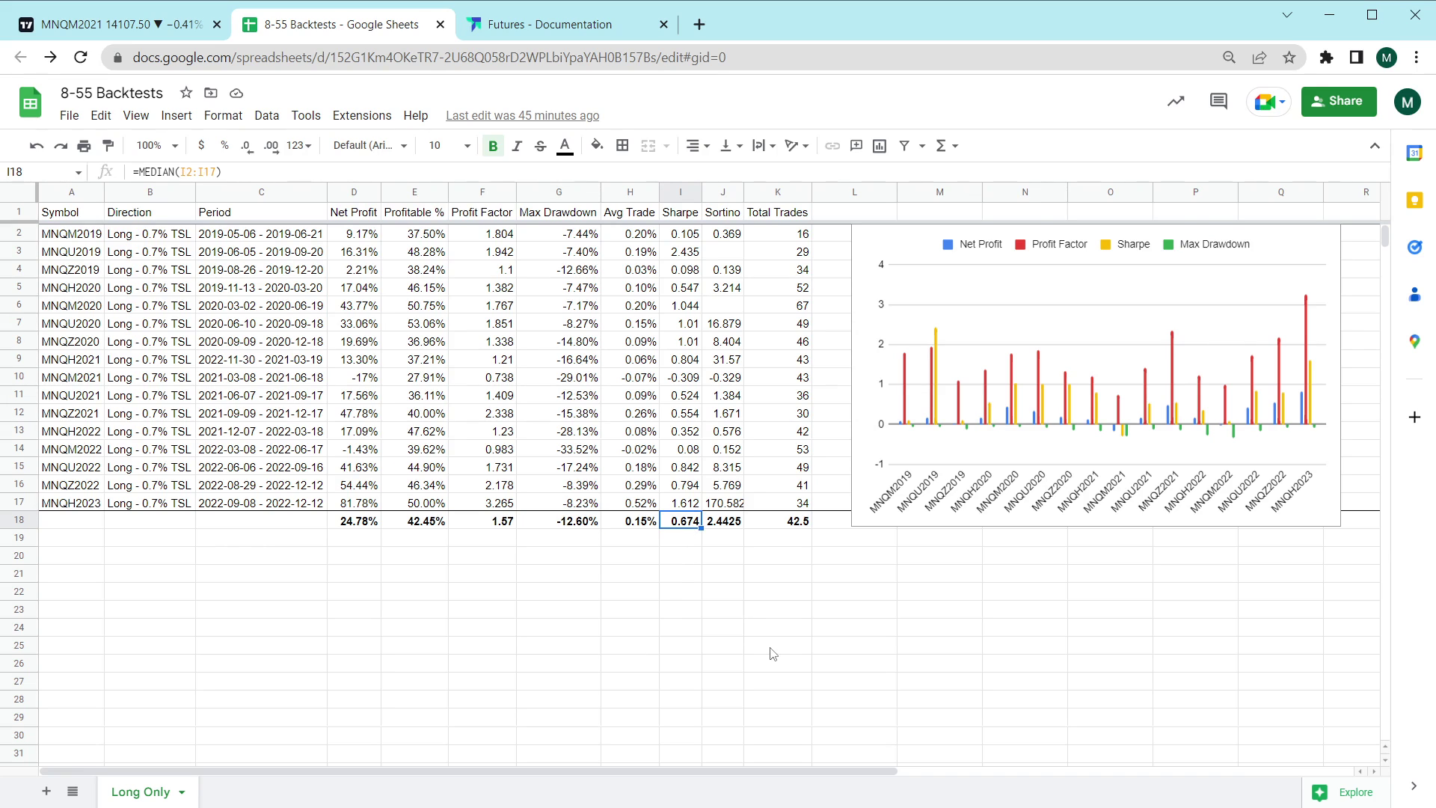
{"action": "left_click", "coordinate": [718, 521]}
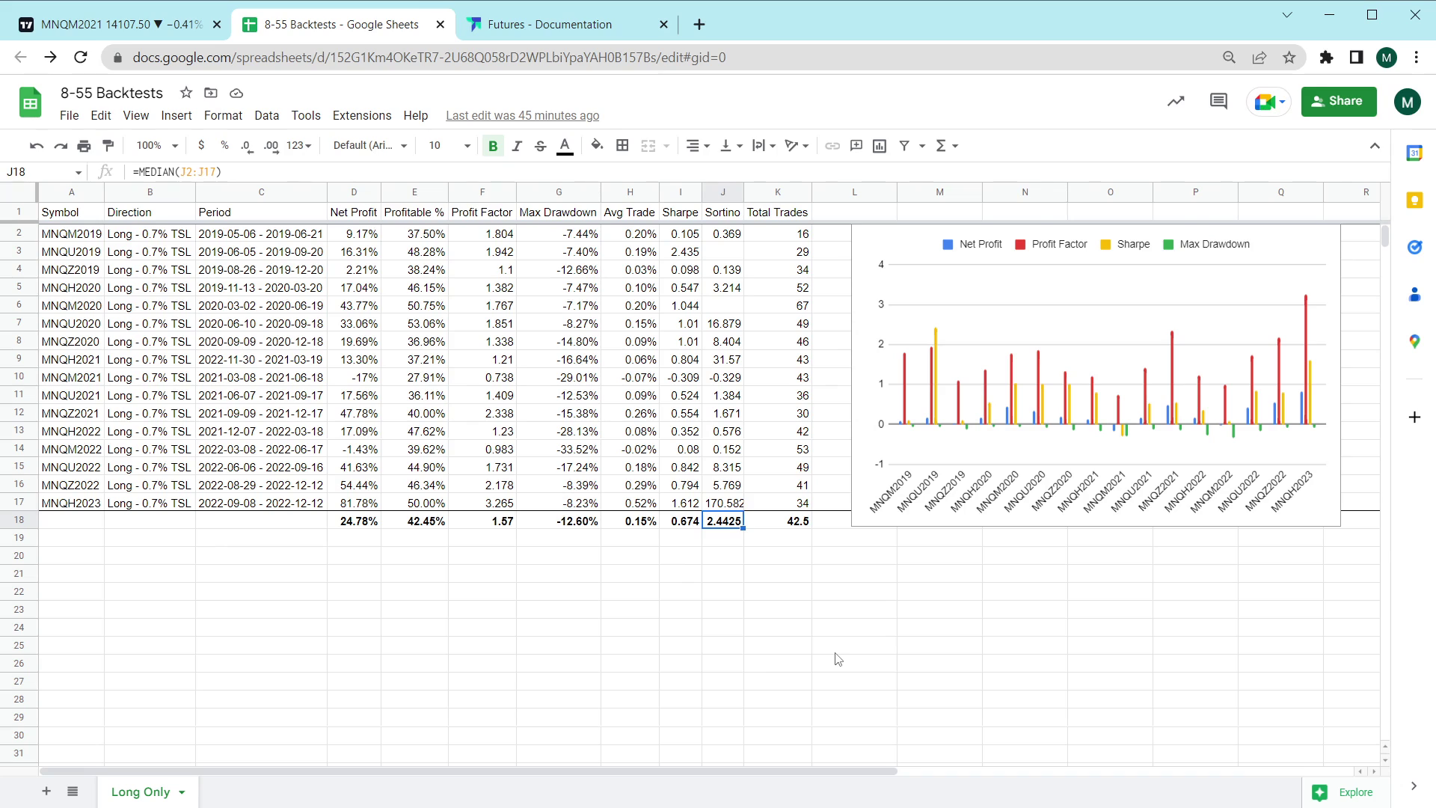
{"action": "key", "text": "Right"}
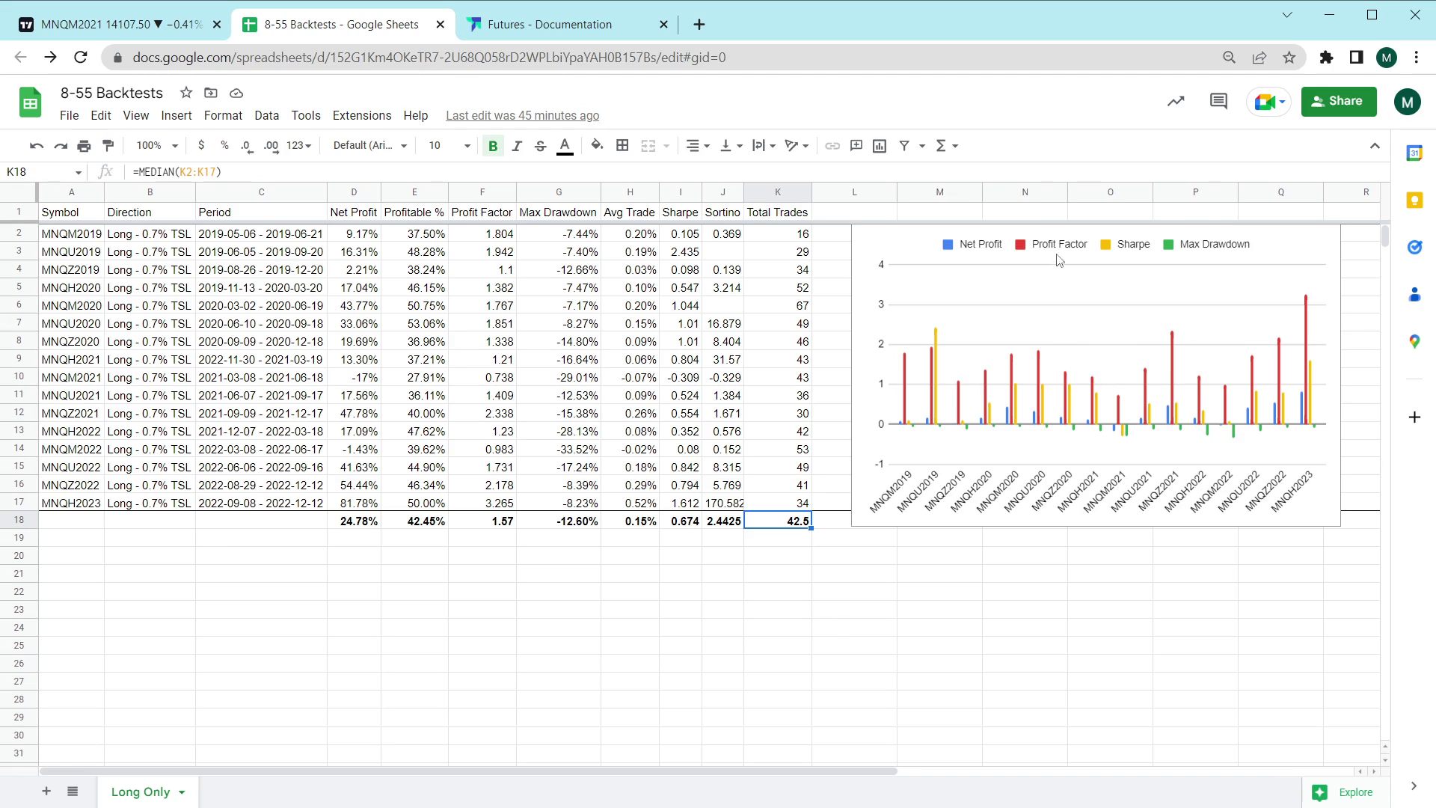
{"action": "left_click", "coordinate": [1234, 324]}
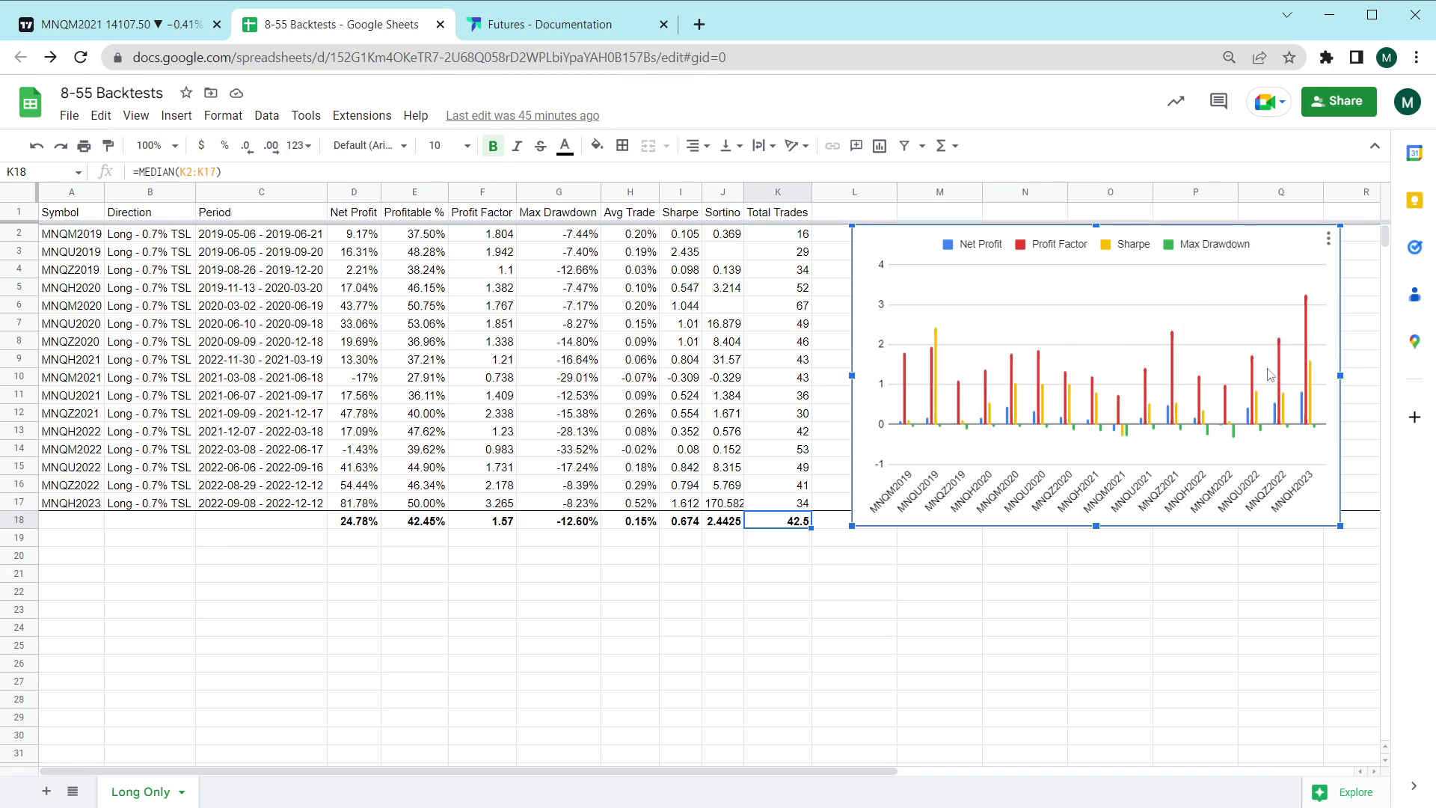
{"action": "mouse_move", "coordinate": [1307, 339]}
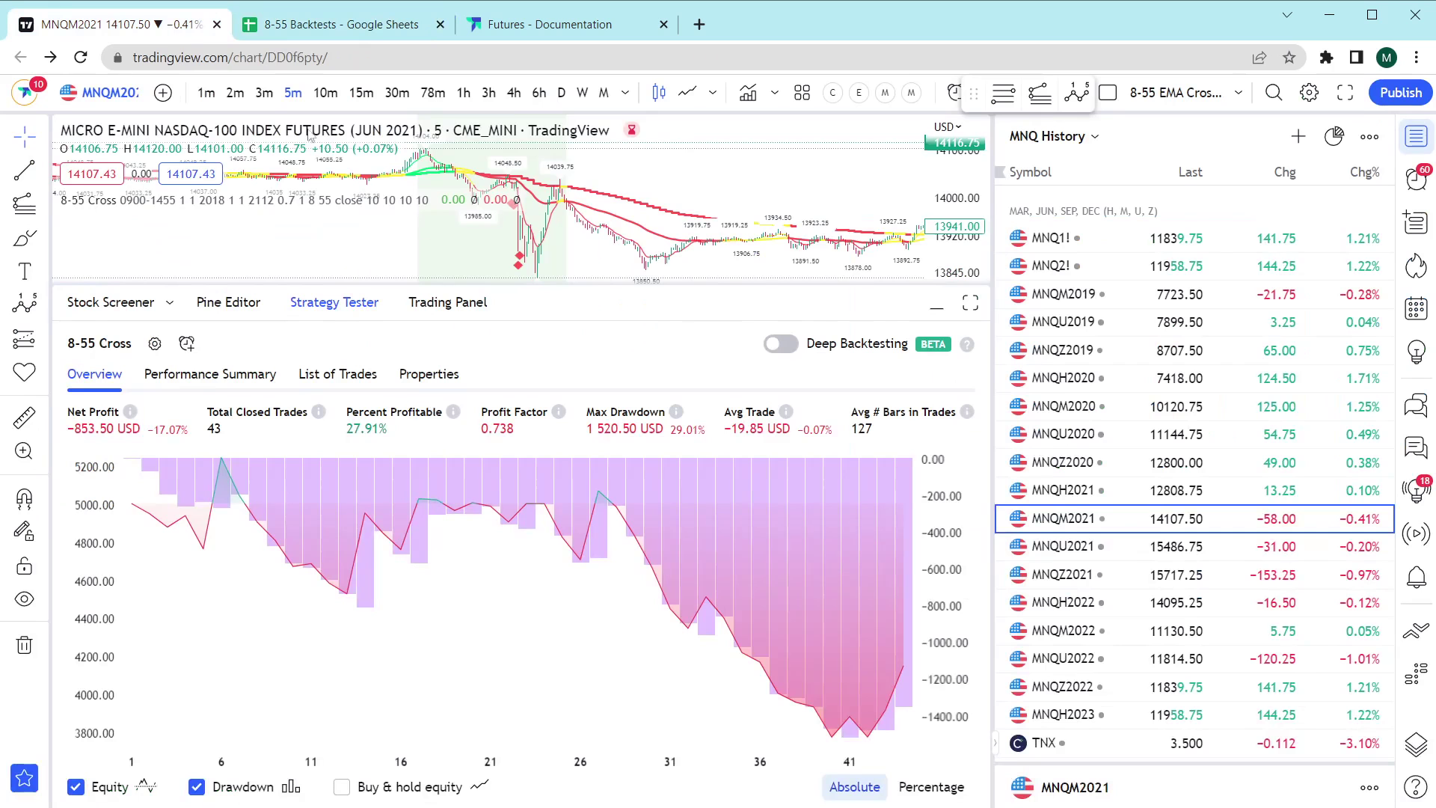
- Return to TradingView and view the 8-55 Cross Pine Script code and its input settings
{"action": "left_click", "coordinate": [120, 24]}
{"action": "left_click", "coordinate": [229, 302]}
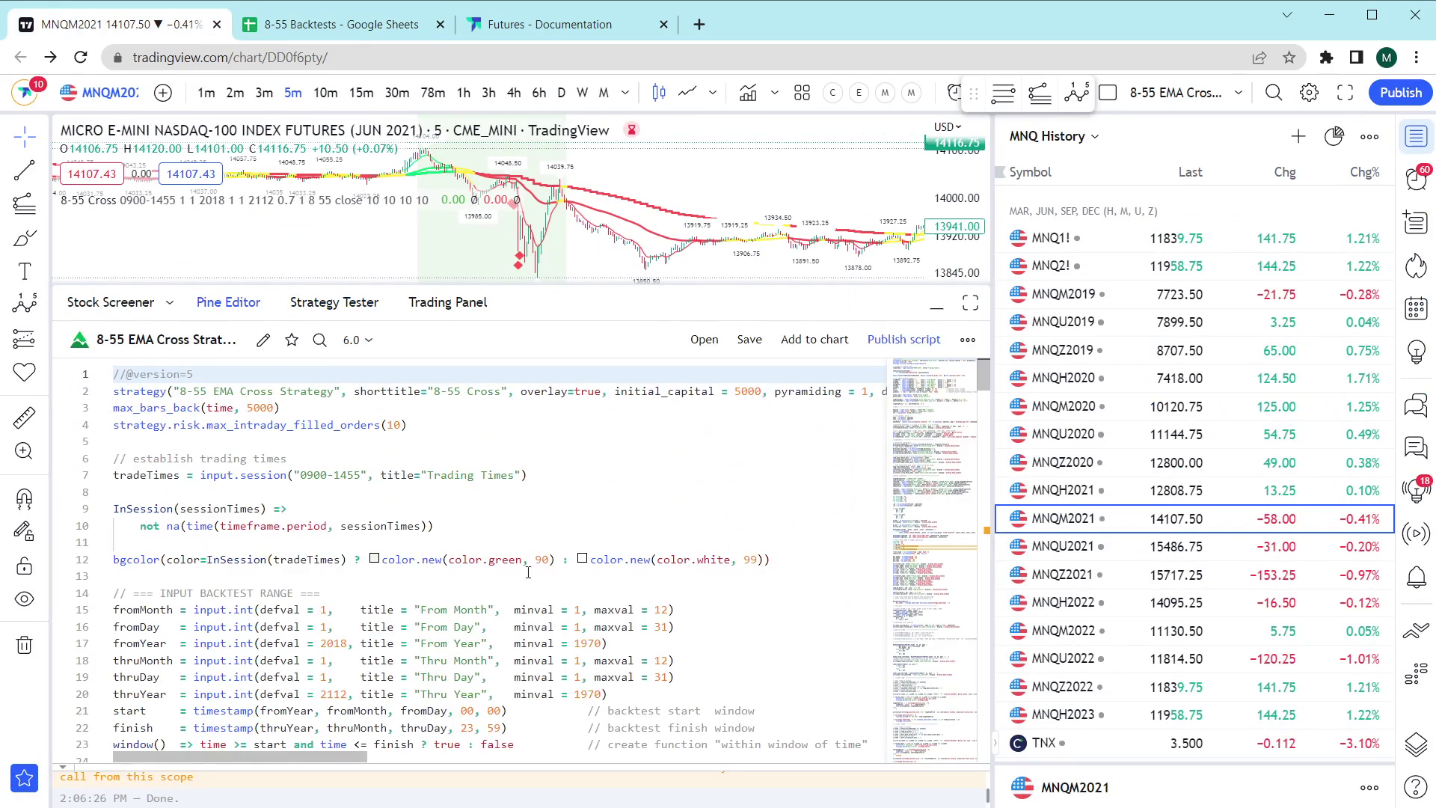
{"action": "left_click", "coordinate": [330, 440]}
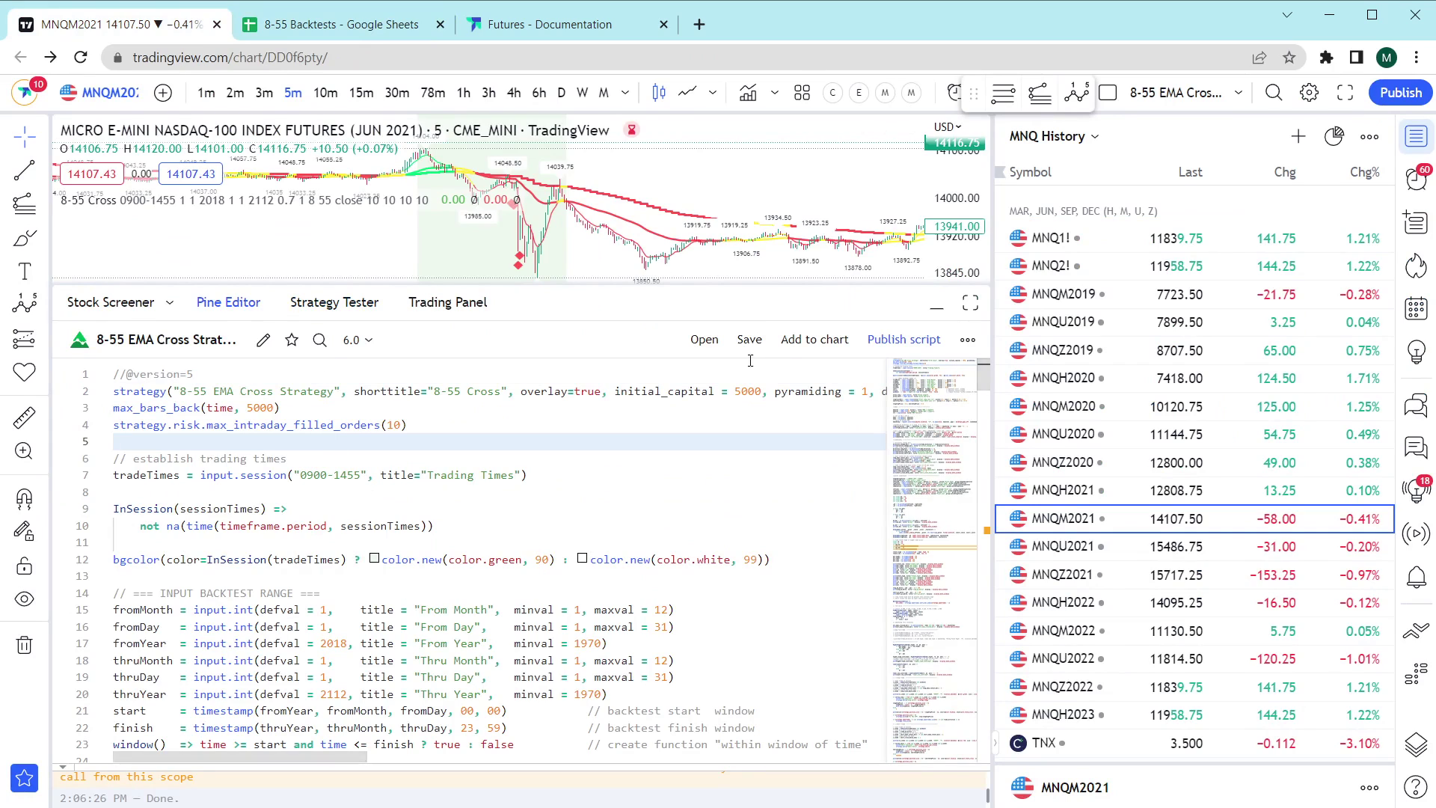
{"action": "left_click", "coordinate": [334, 302]}
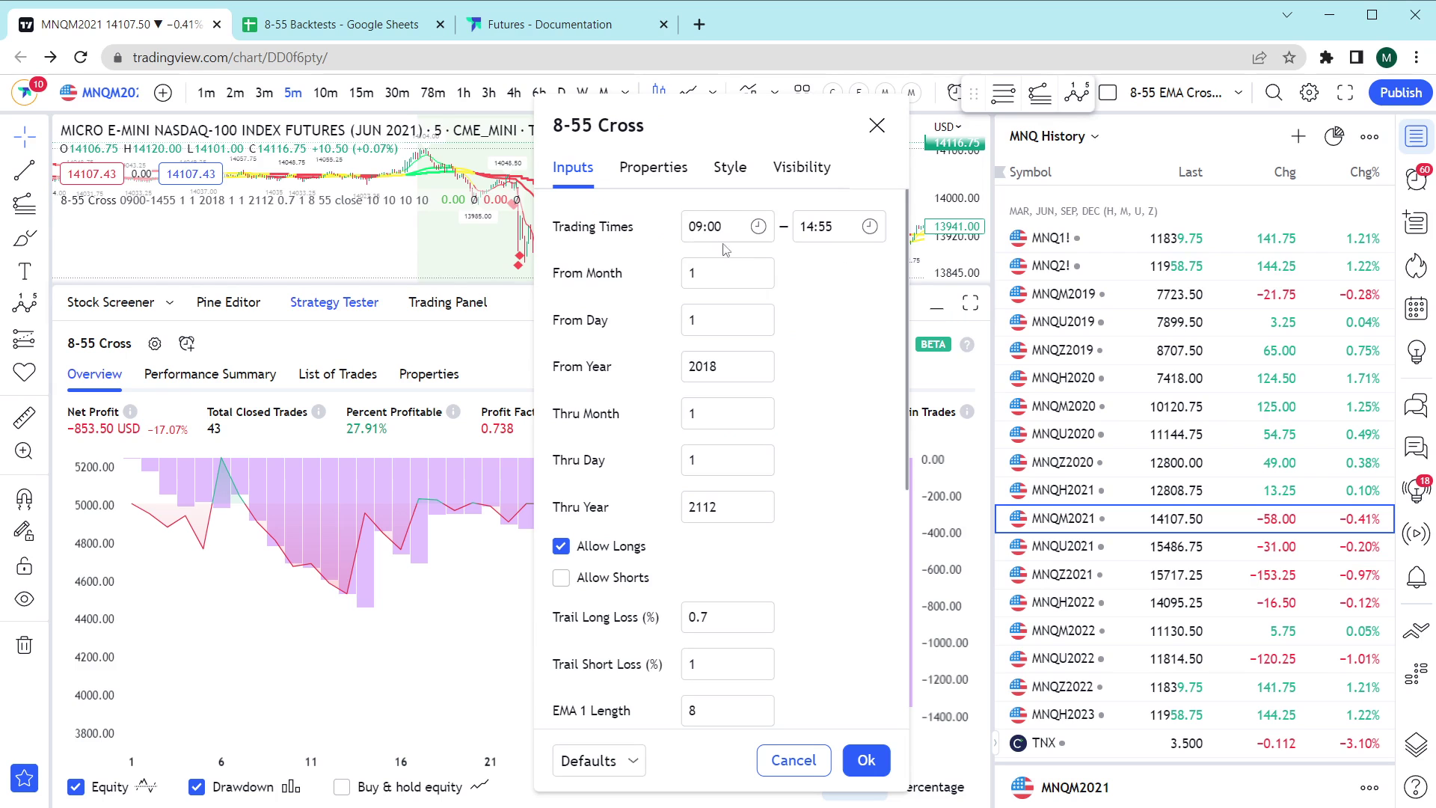
{"action": "left_click", "coordinate": [231, 306]}
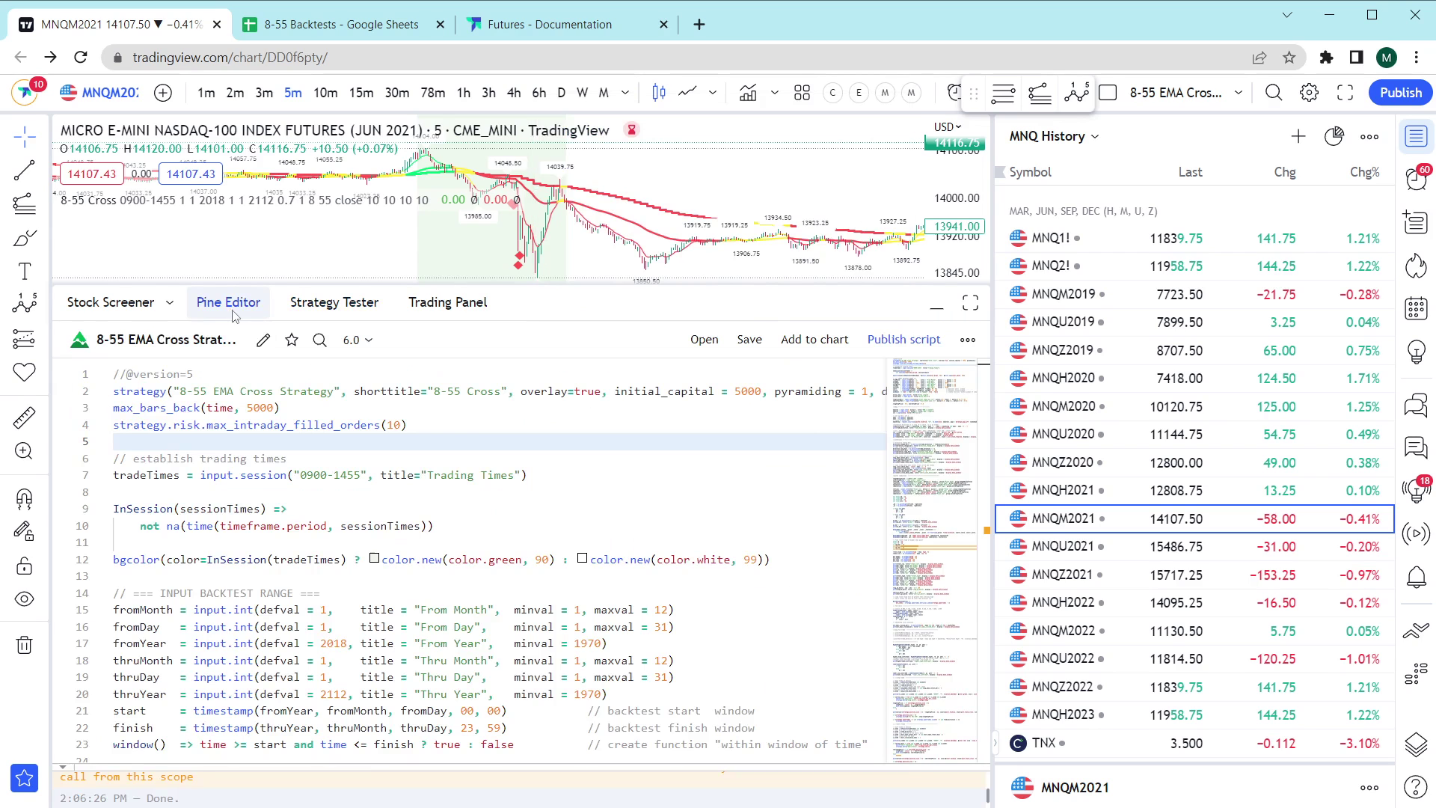
- Highlight sessionTimes in the code and tradeTimes in the long-entry session condition around line 217
{"action": "key", "text": "Down"}
{"action": "key", "text": "Down"}
{"action": "key", "text": "Down"}
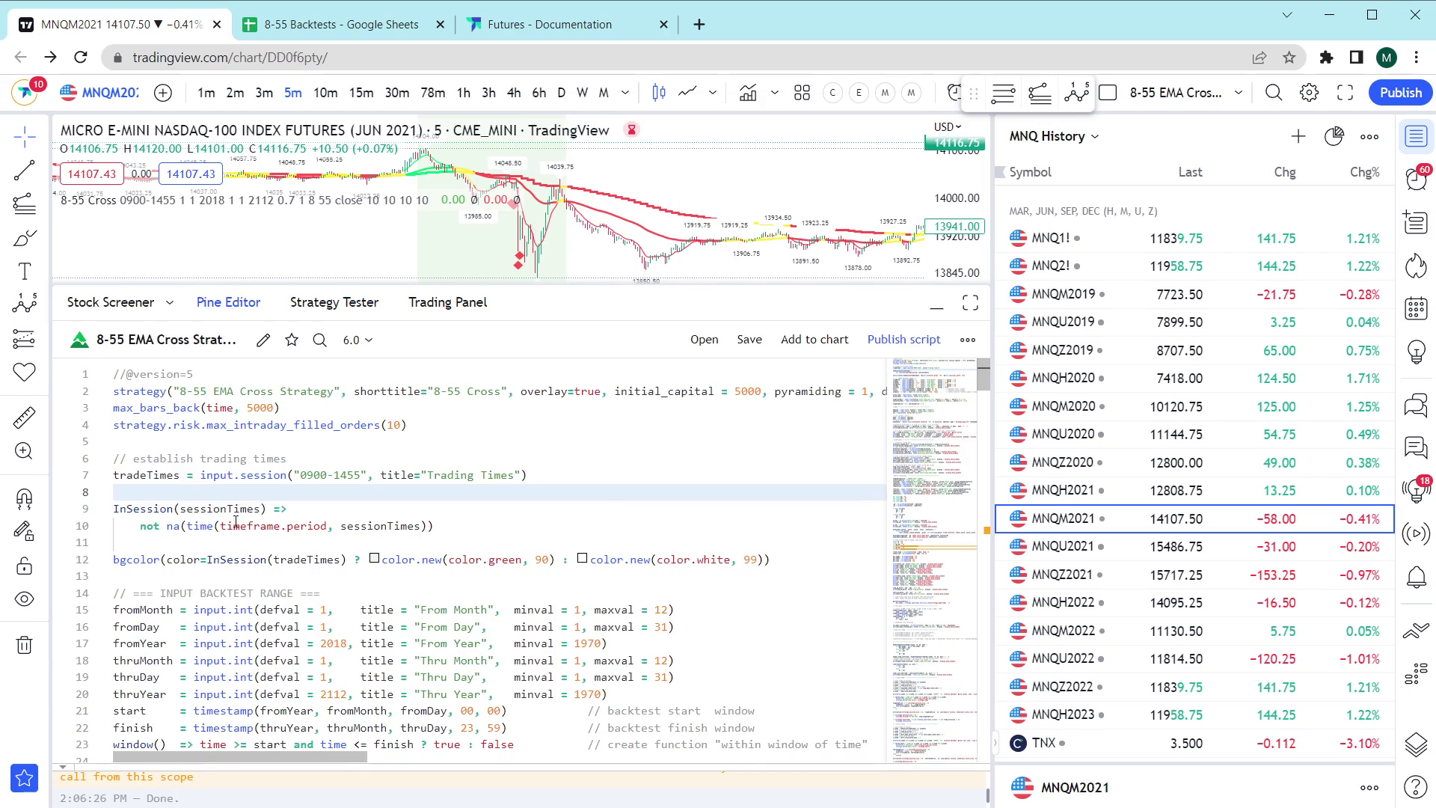
{"action": "double_click", "coordinate": [231, 506]}
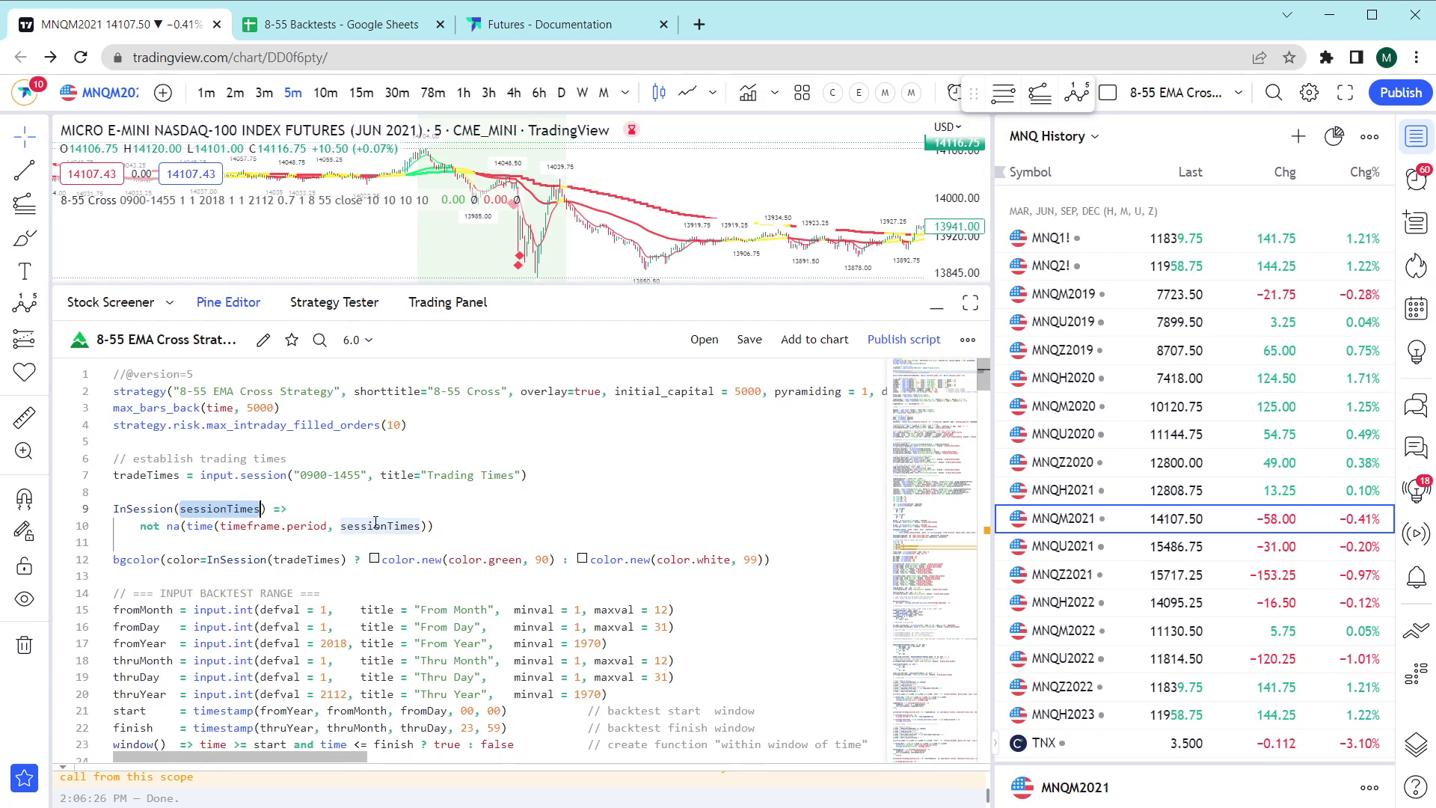
{"action": "left_click_drag", "start_coordinate": [927, 378], "coordinate": [939, 661]}
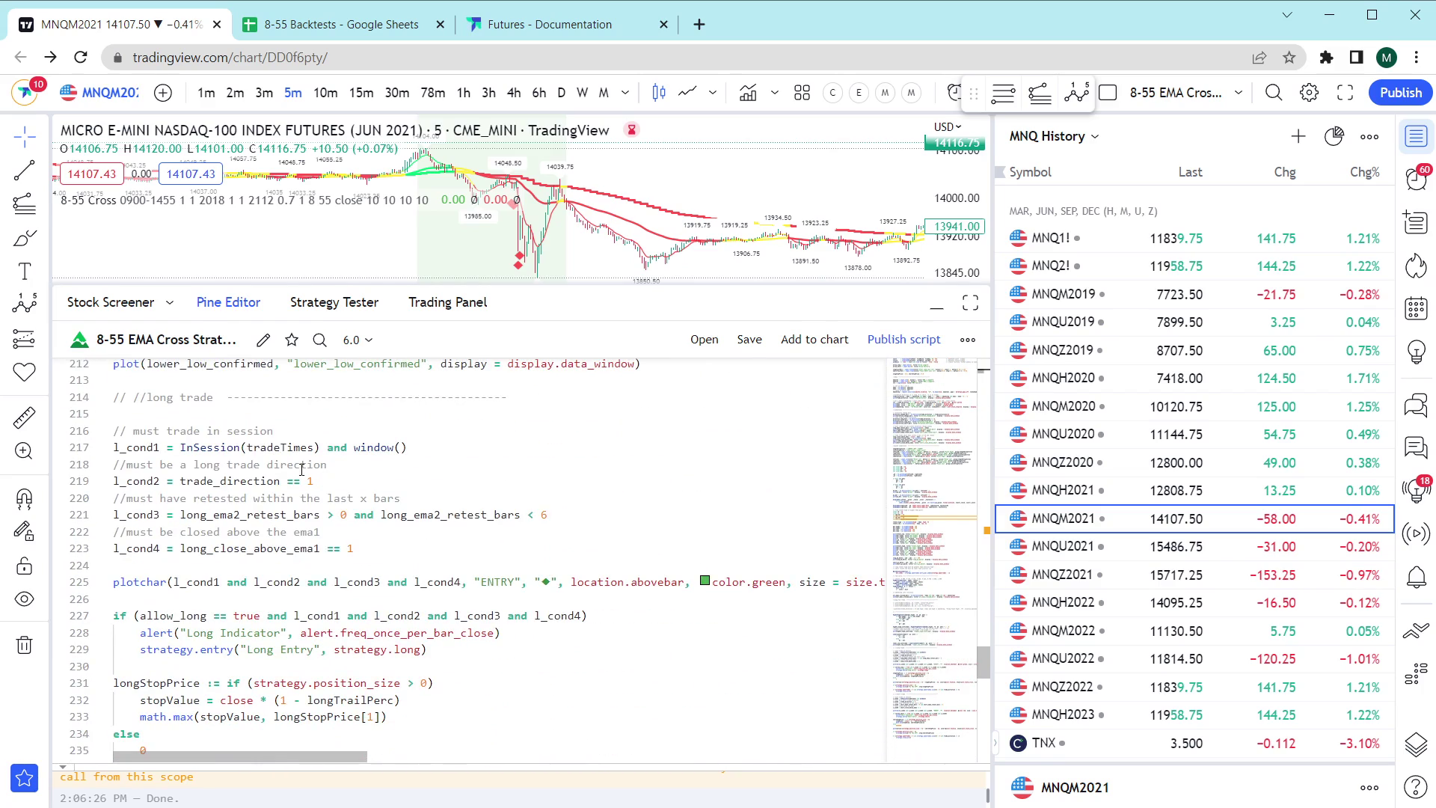
{"action": "left_click", "coordinate": [278, 448]}
{"action": "double_click", "coordinate": [281, 447]}
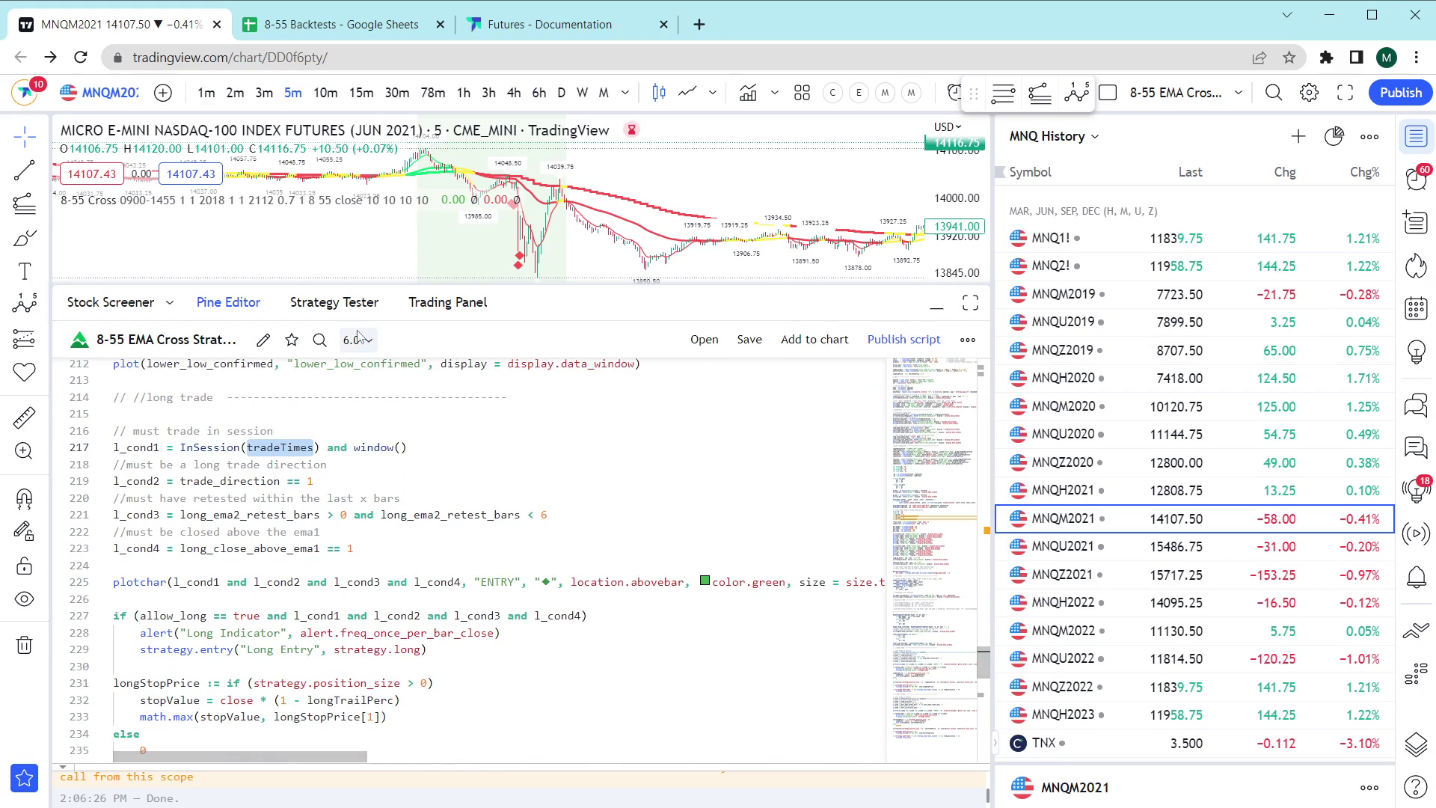
- Allow short trades in the 8-55 Cross settings and load the MNQH2023 contract's backtest
{"action": "left_click", "coordinate": [334, 302]}
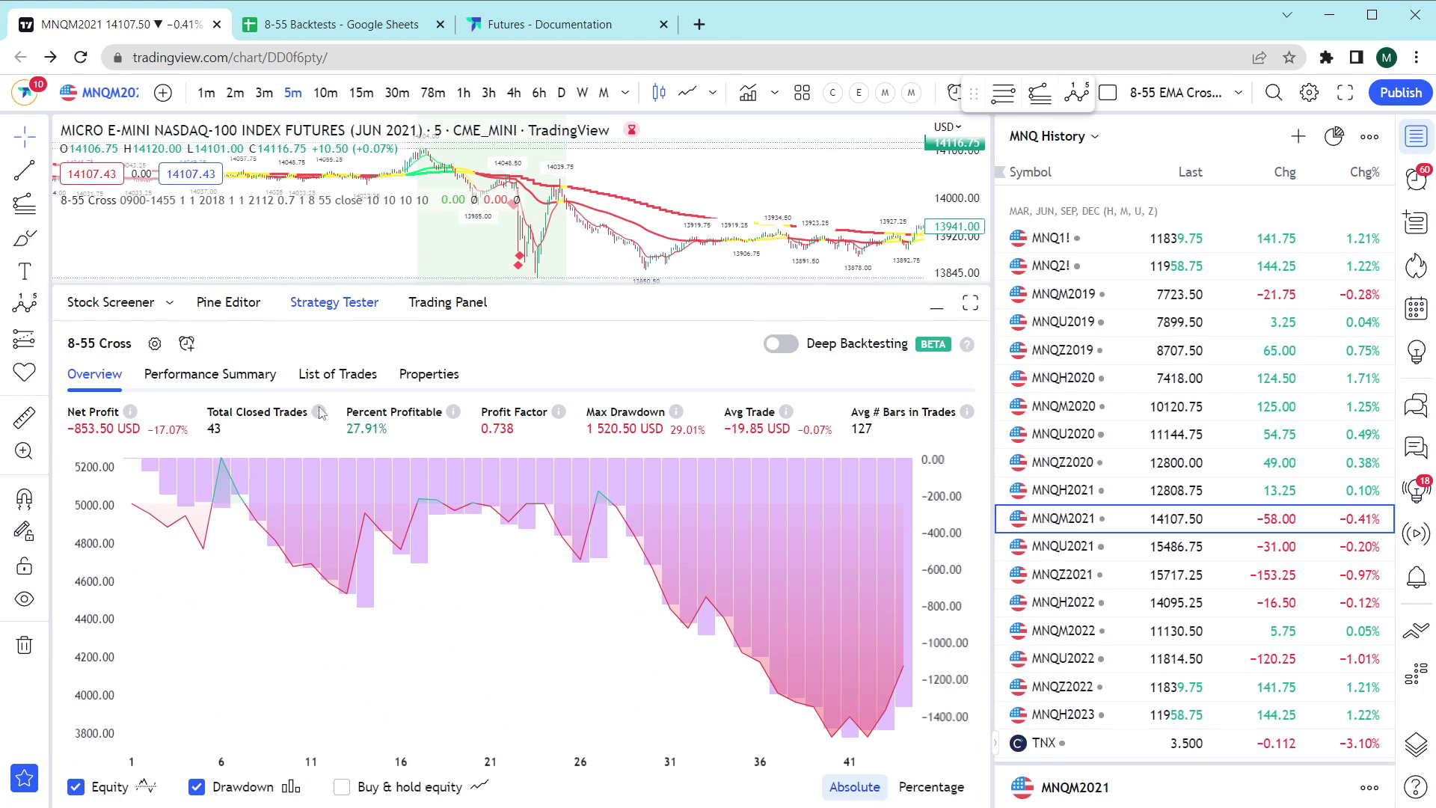
{"action": "left_click", "coordinate": [154, 343]}
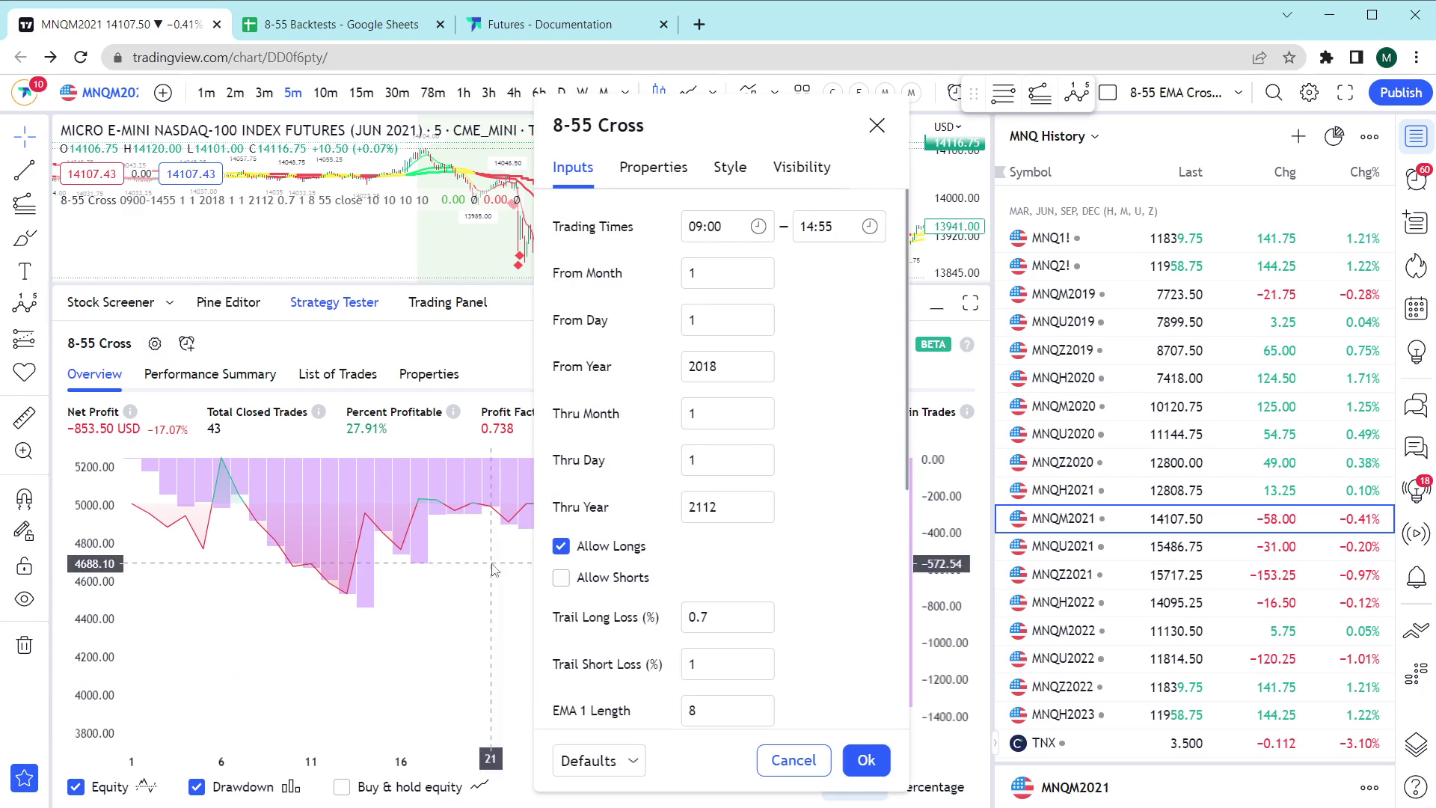
{"action": "left_click", "coordinate": [608, 582]}
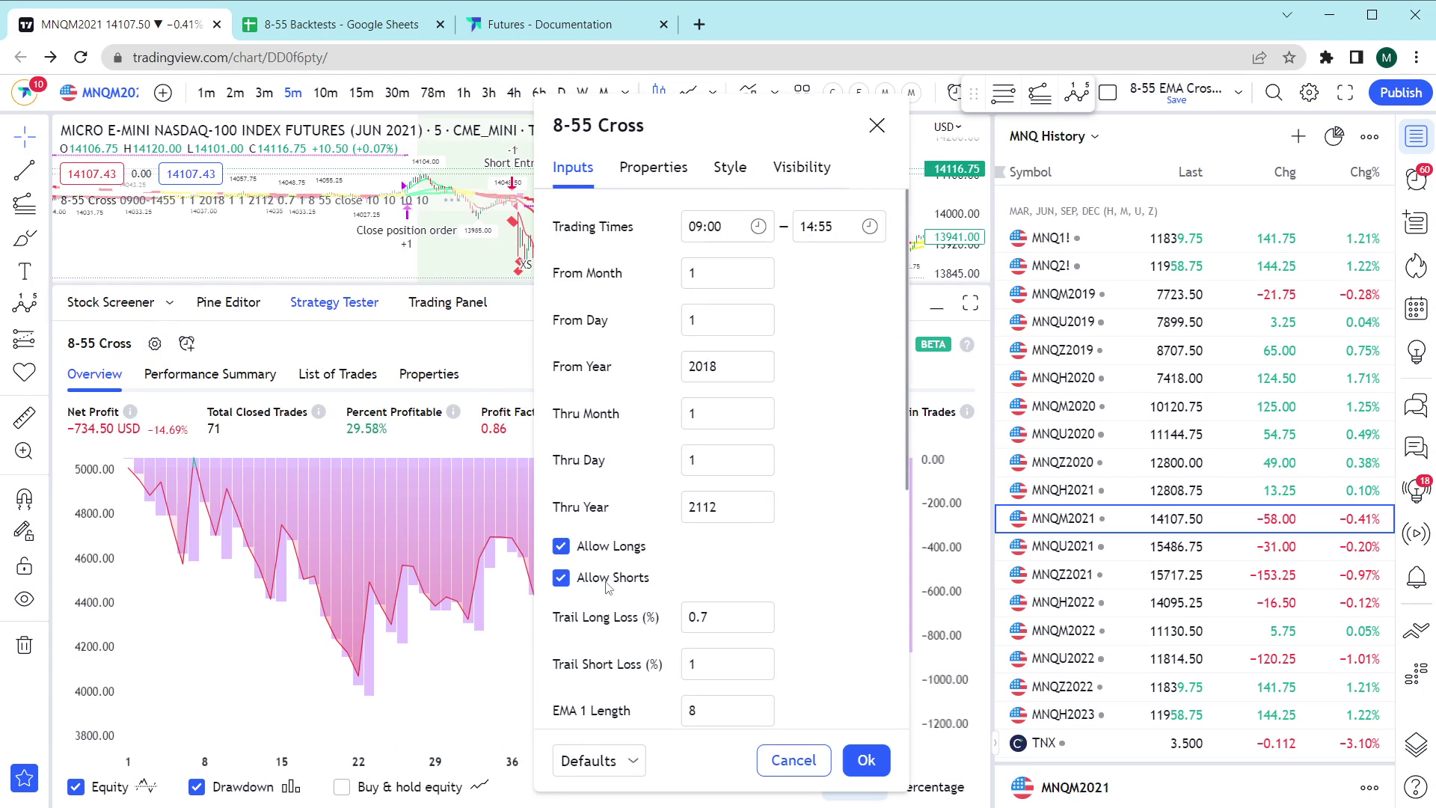
{"action": "left_click", "coordinate": [866, 759]}
{"action": "left_click", "coordinate": [1084, 711]}
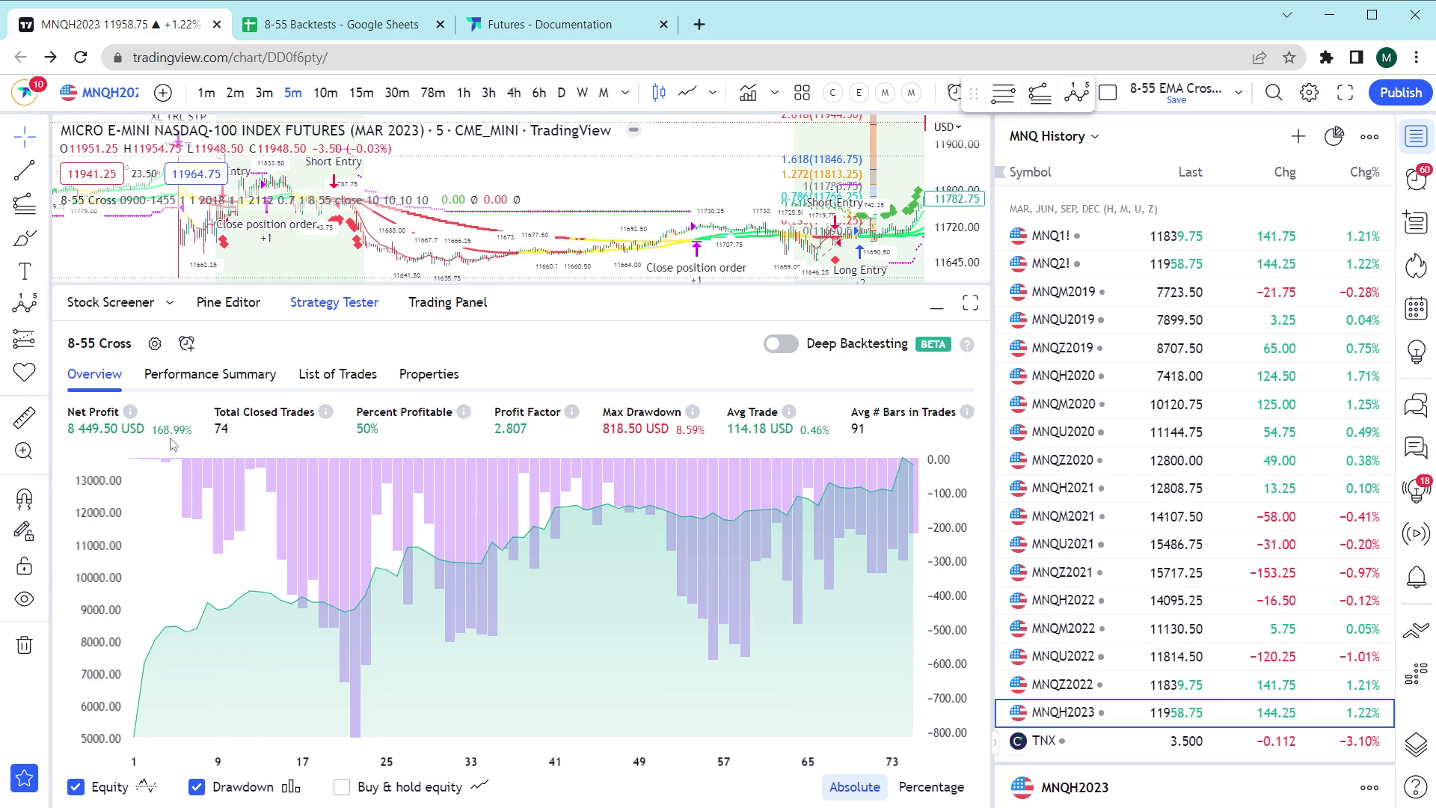
- Load MNQZ2021 on the chart and backtest, then bring up Add symbol for the watchlist
{"action": "left_click", "coordinate": [154, 343]}
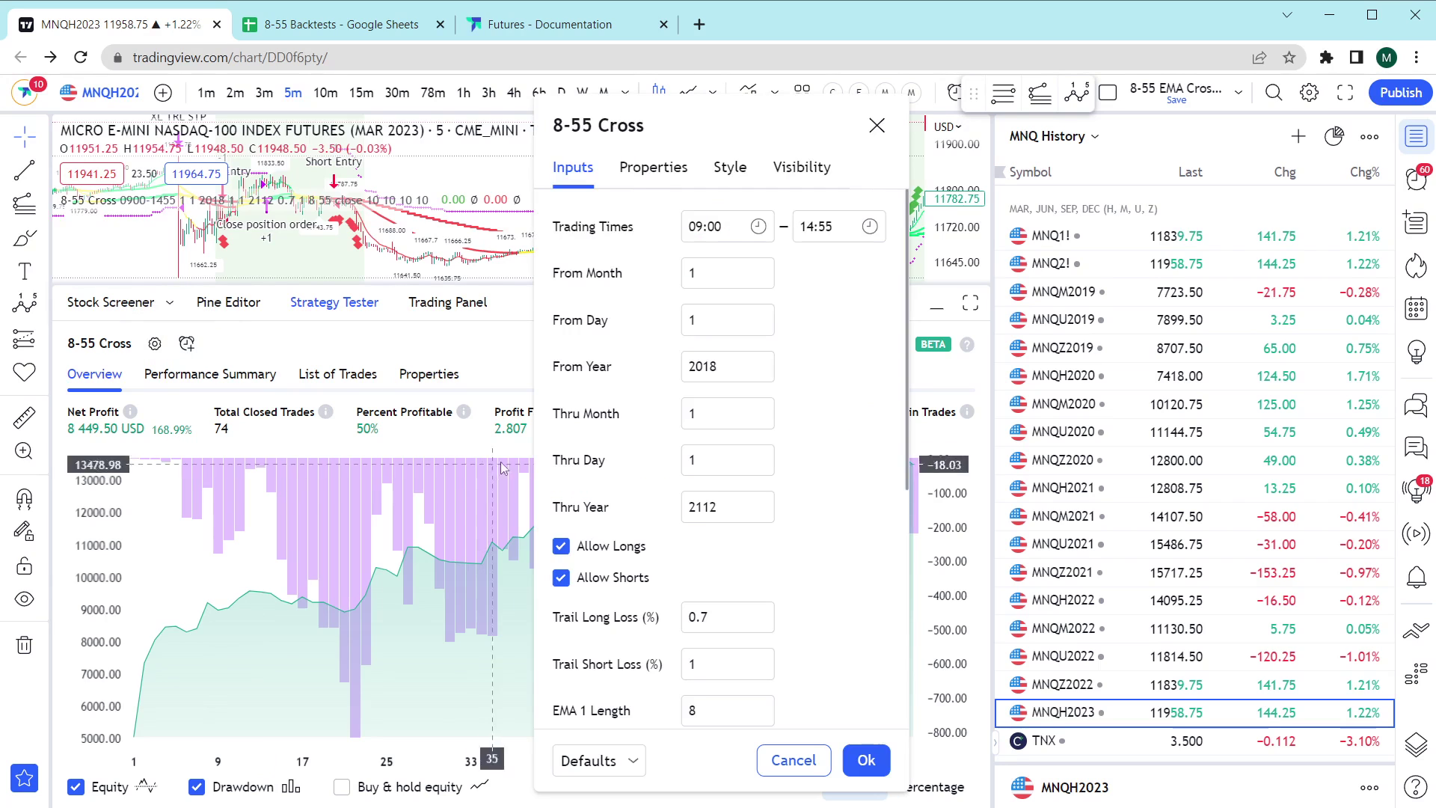
{"action": "left_click", "coordinate": [653, 167]}
{"action": "left_click", "coordinate": [1062, 572]}
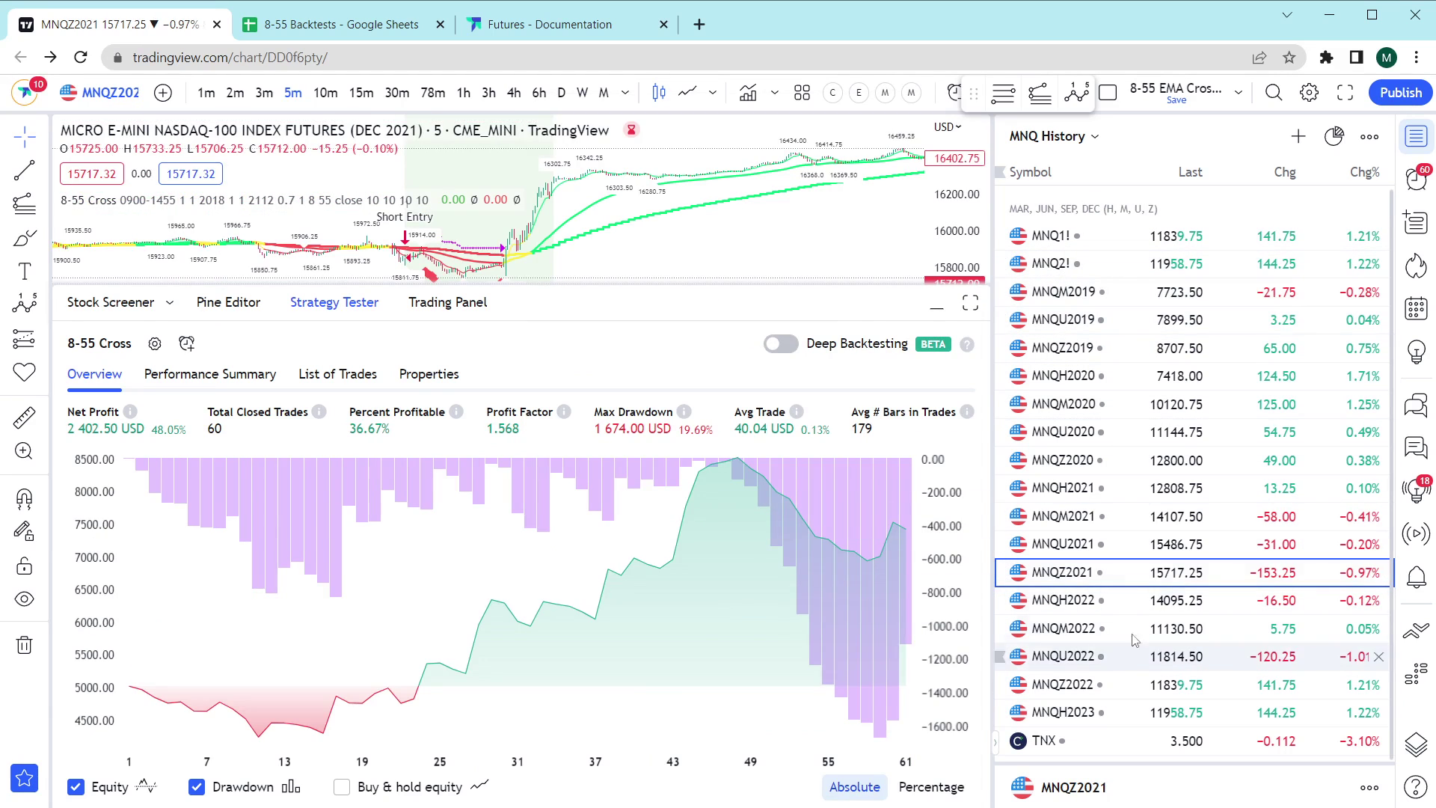
{"action": "left_click", "coordinate": [1297, 136]}
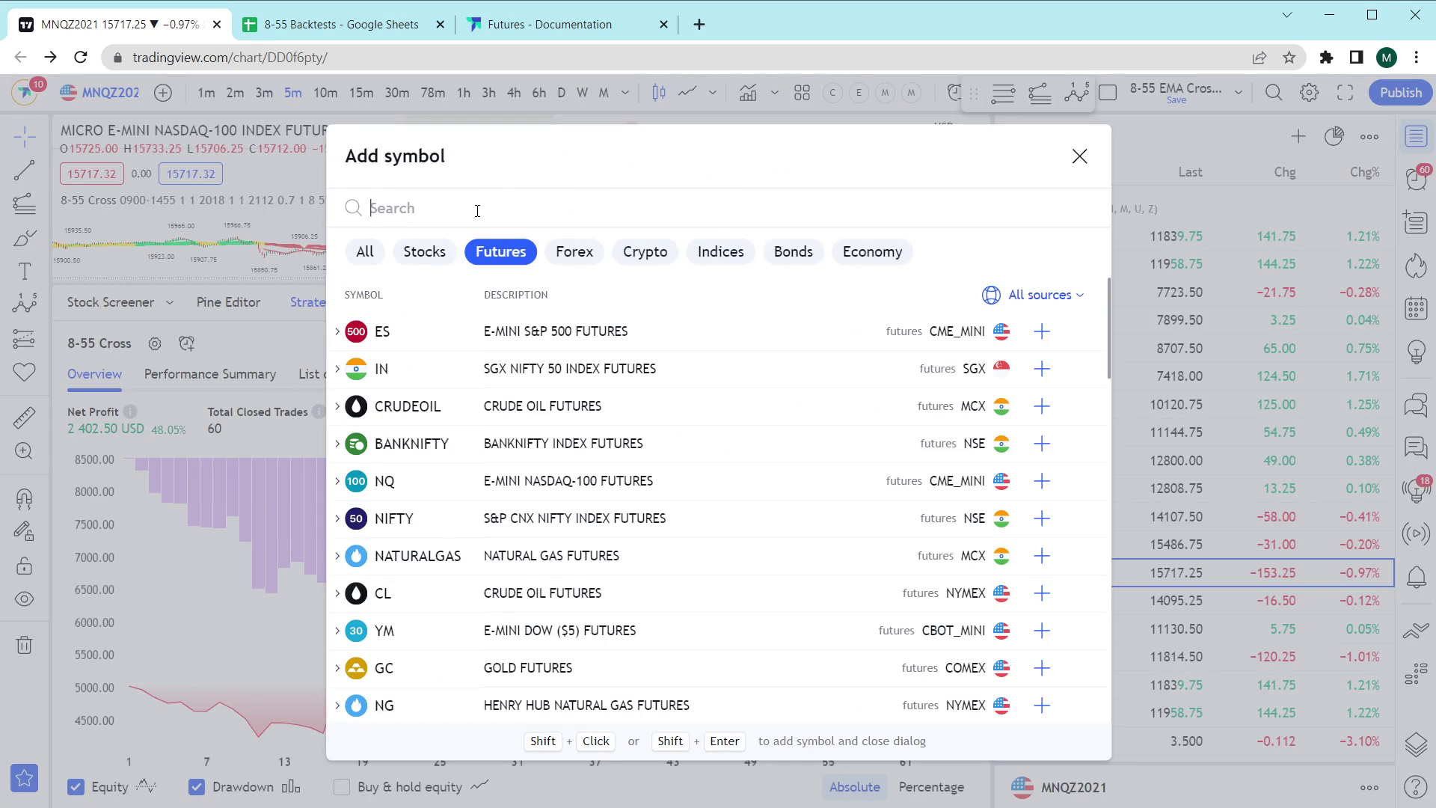
- Search MNQ and list the micro Nasdaq contract months
{"action": "type", "text": "MNQ"}
{"action": "key", "text": "Down"}
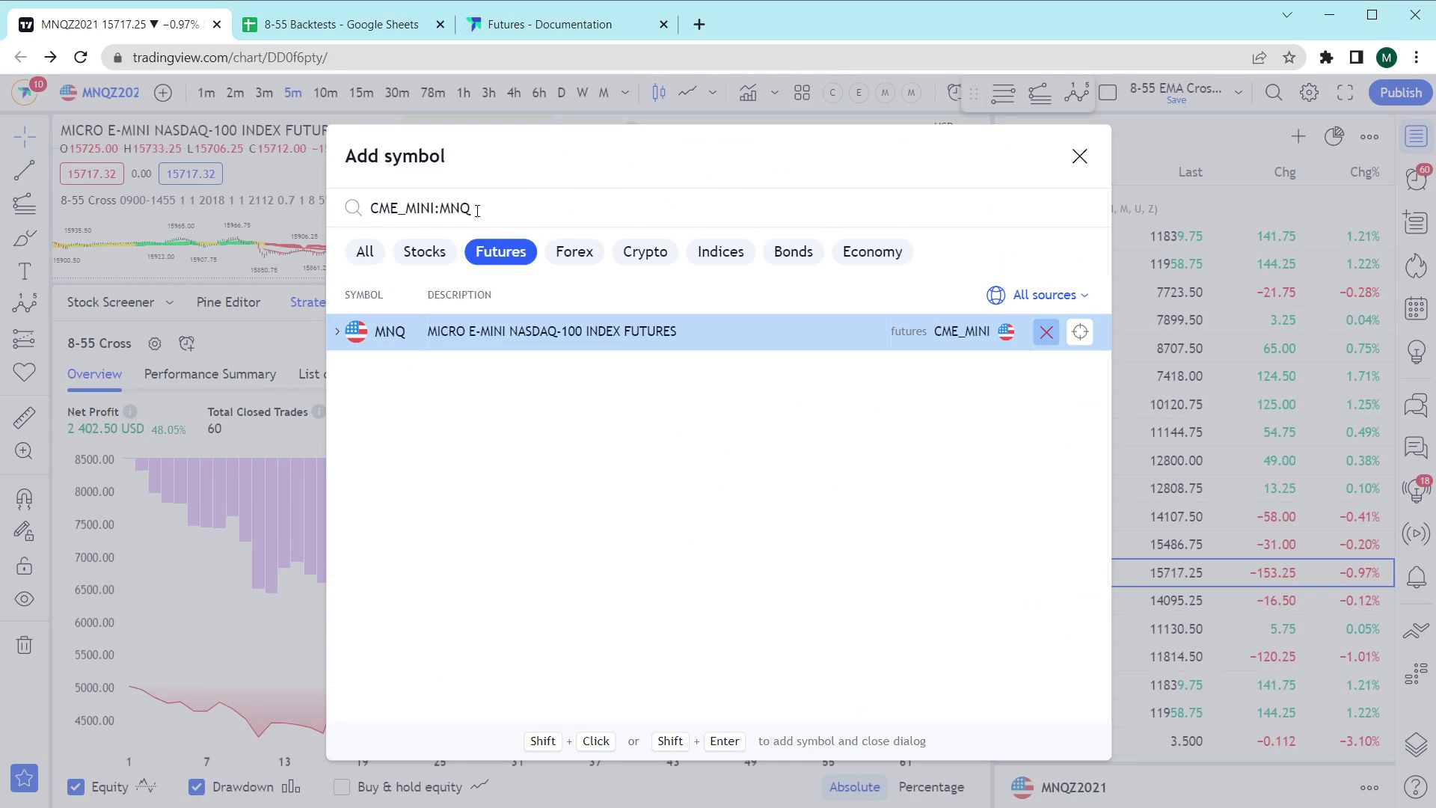
{"action": "key", "text": "Tab"}
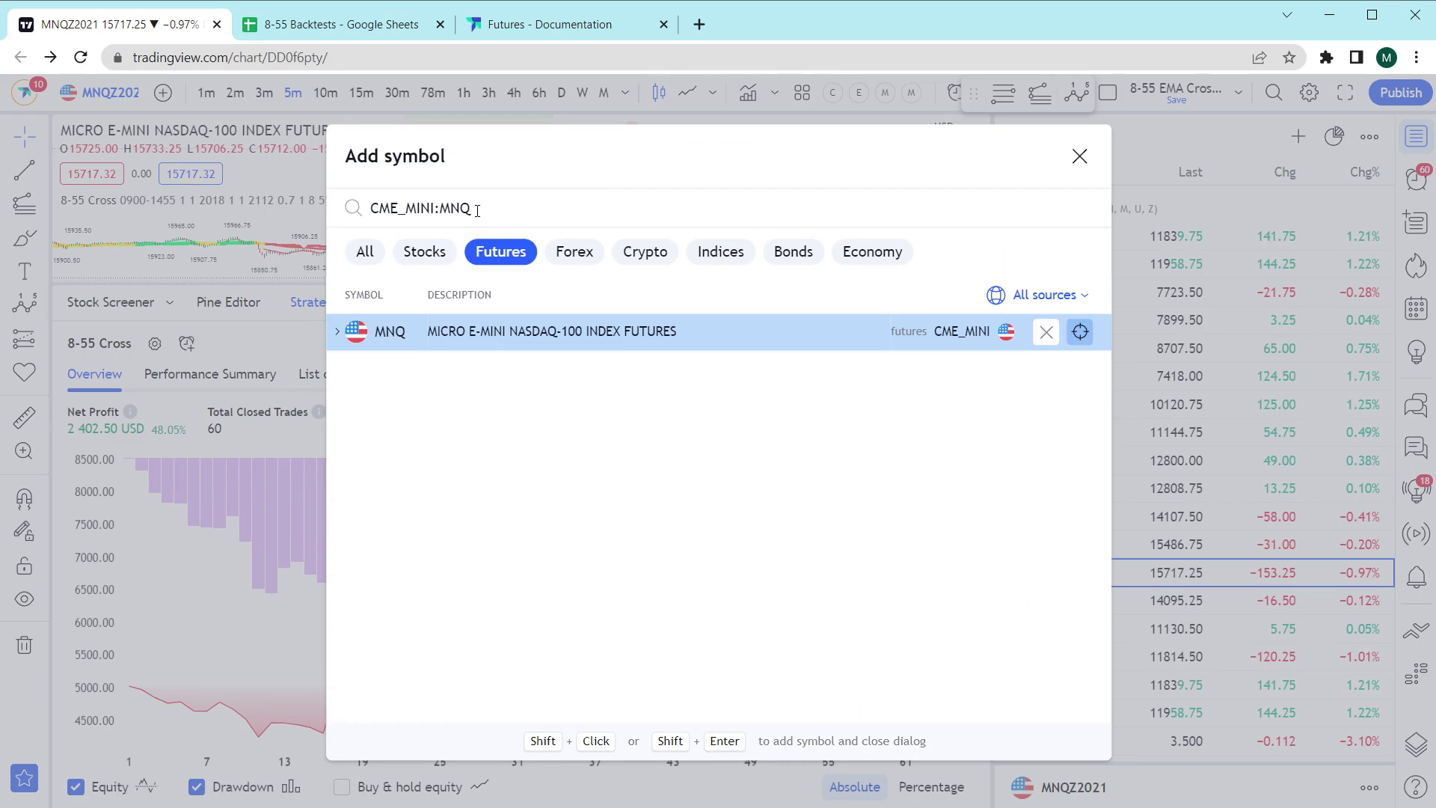
{"action": "left_click", "coordinate": [336, 332]}
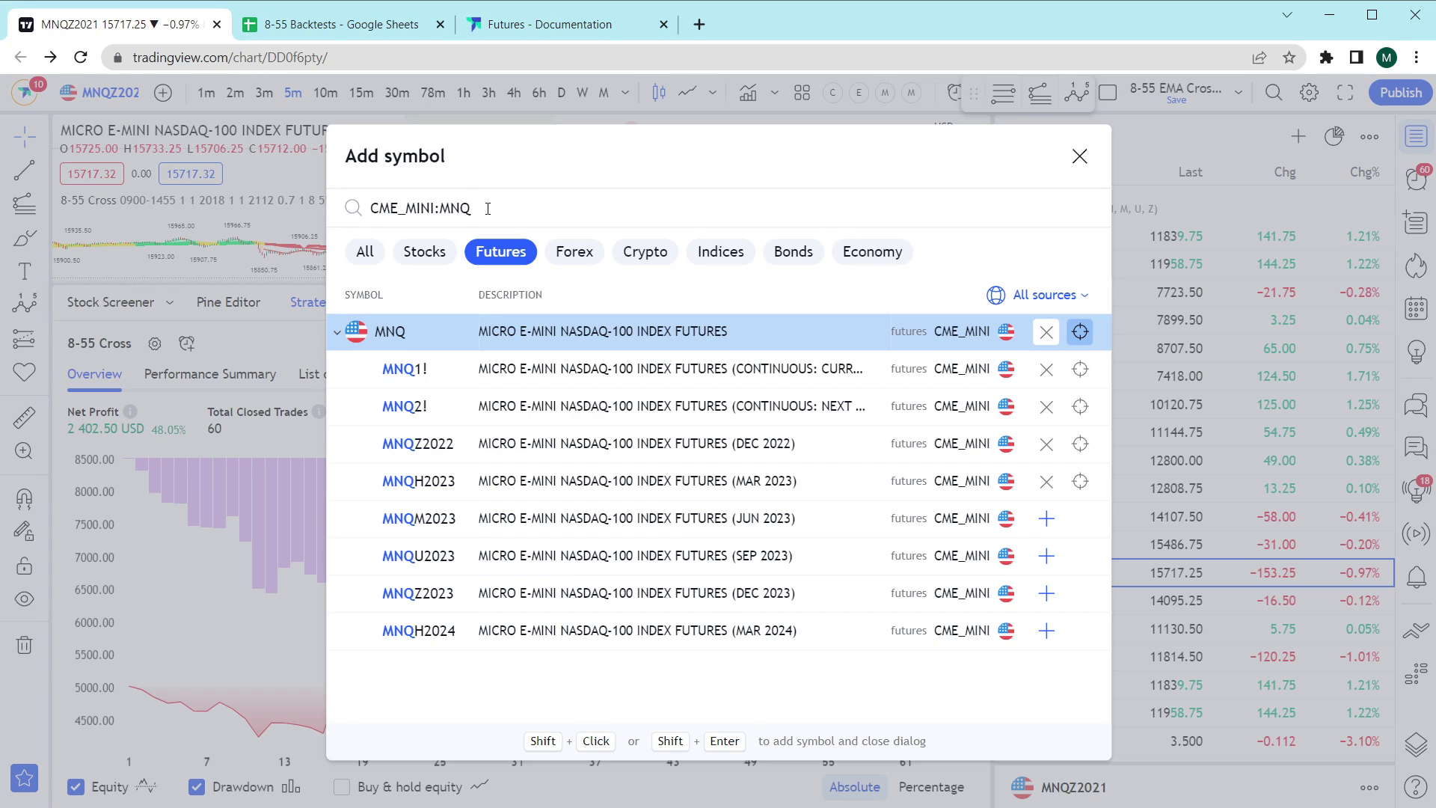
- Search NQ, pick the U2022 contract, and add NQU2022 to the watchlist
{"action": "key", "text": "ctrl+a"}
{"action": "type", "text": "NQ"}
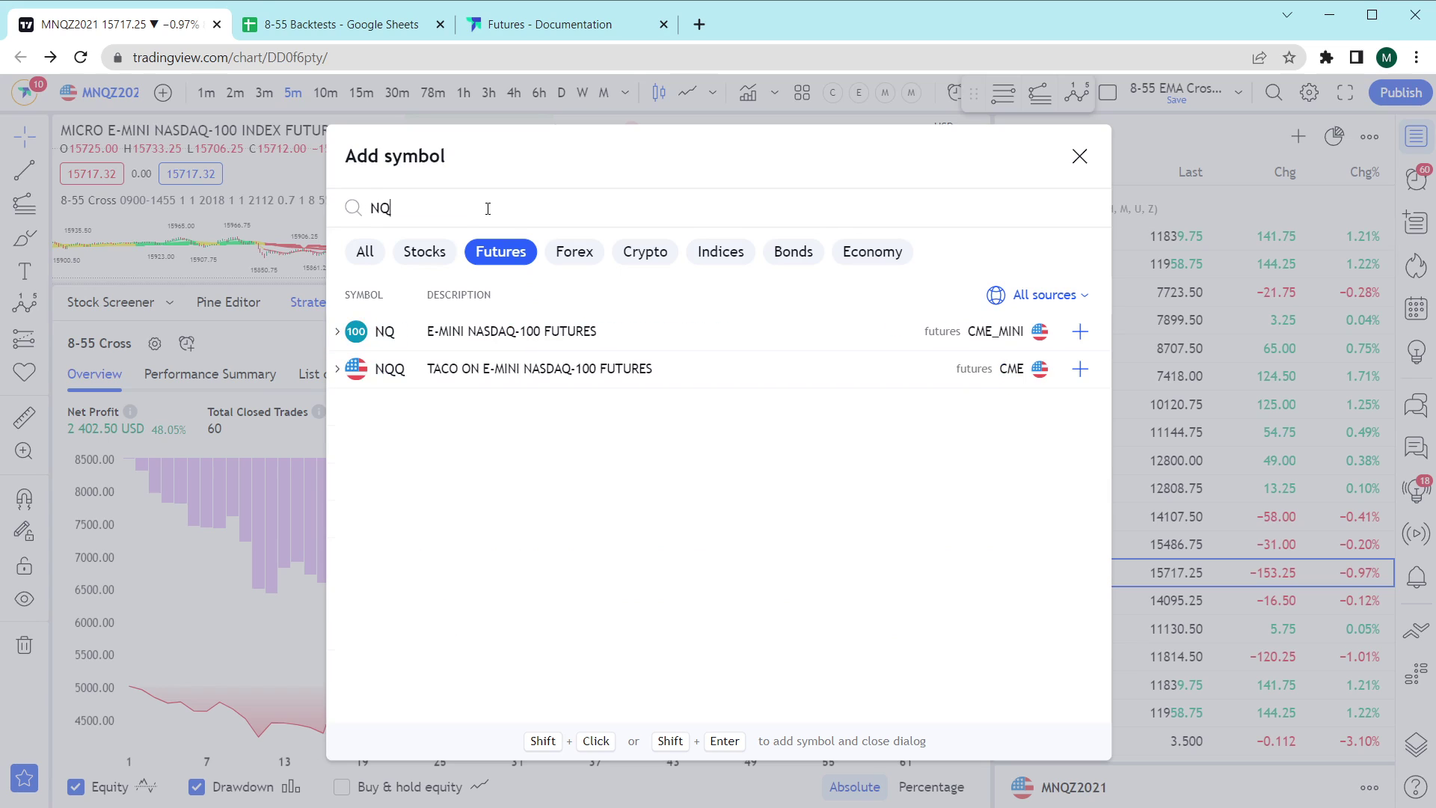
{"action": "key", "text": "Down"}
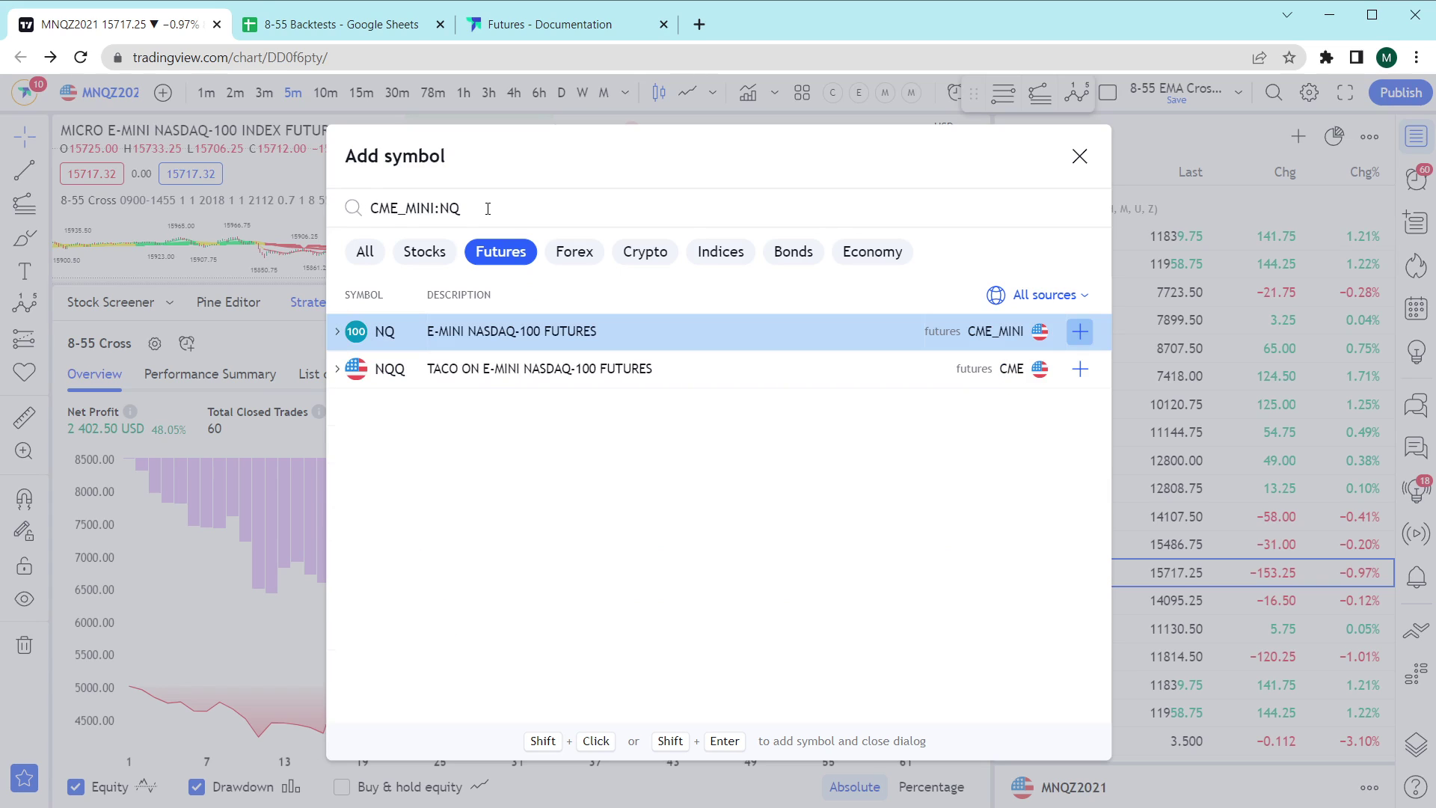
{"action": "left_click", "coordinate": [337, 332]}
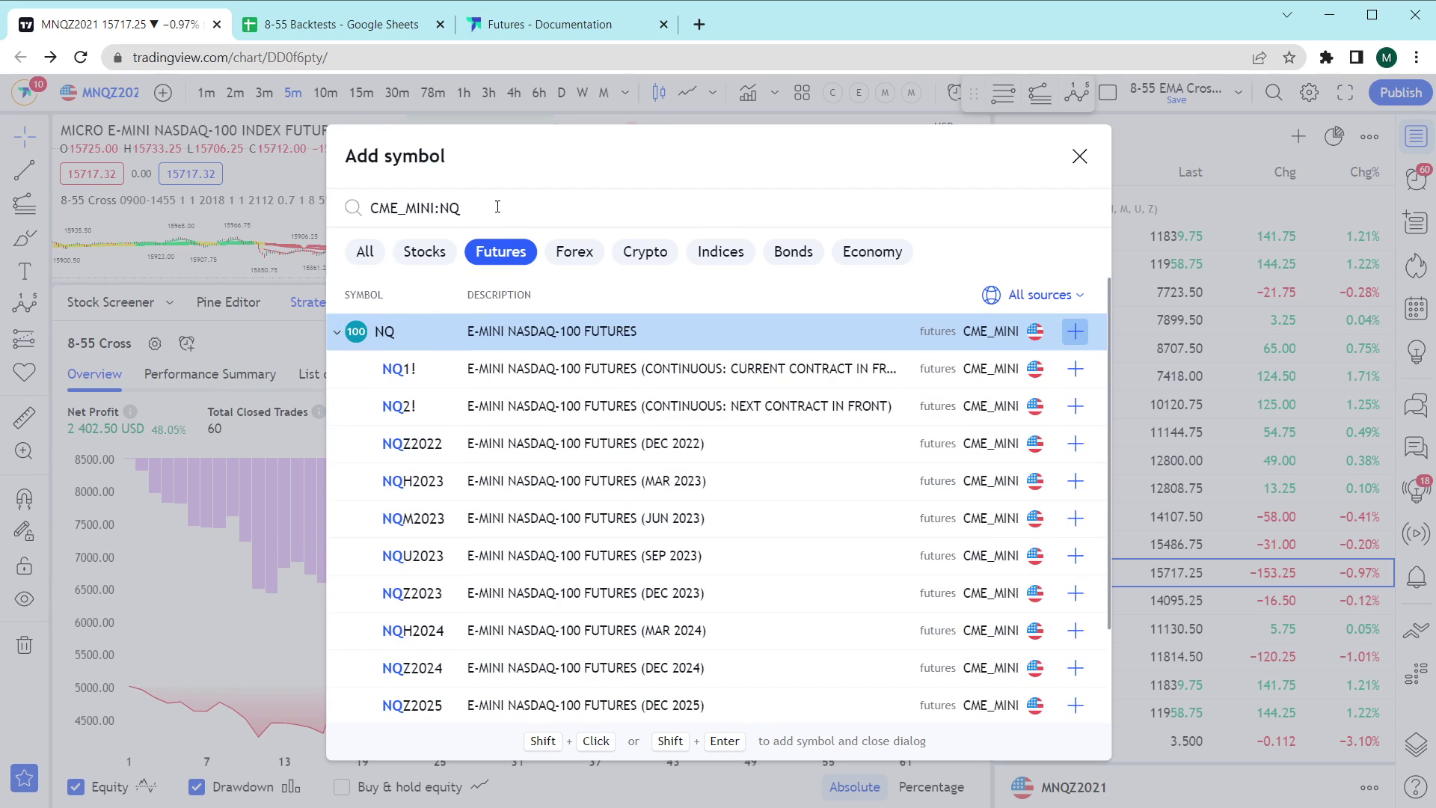
{"action": "type", "text": "U2022"}
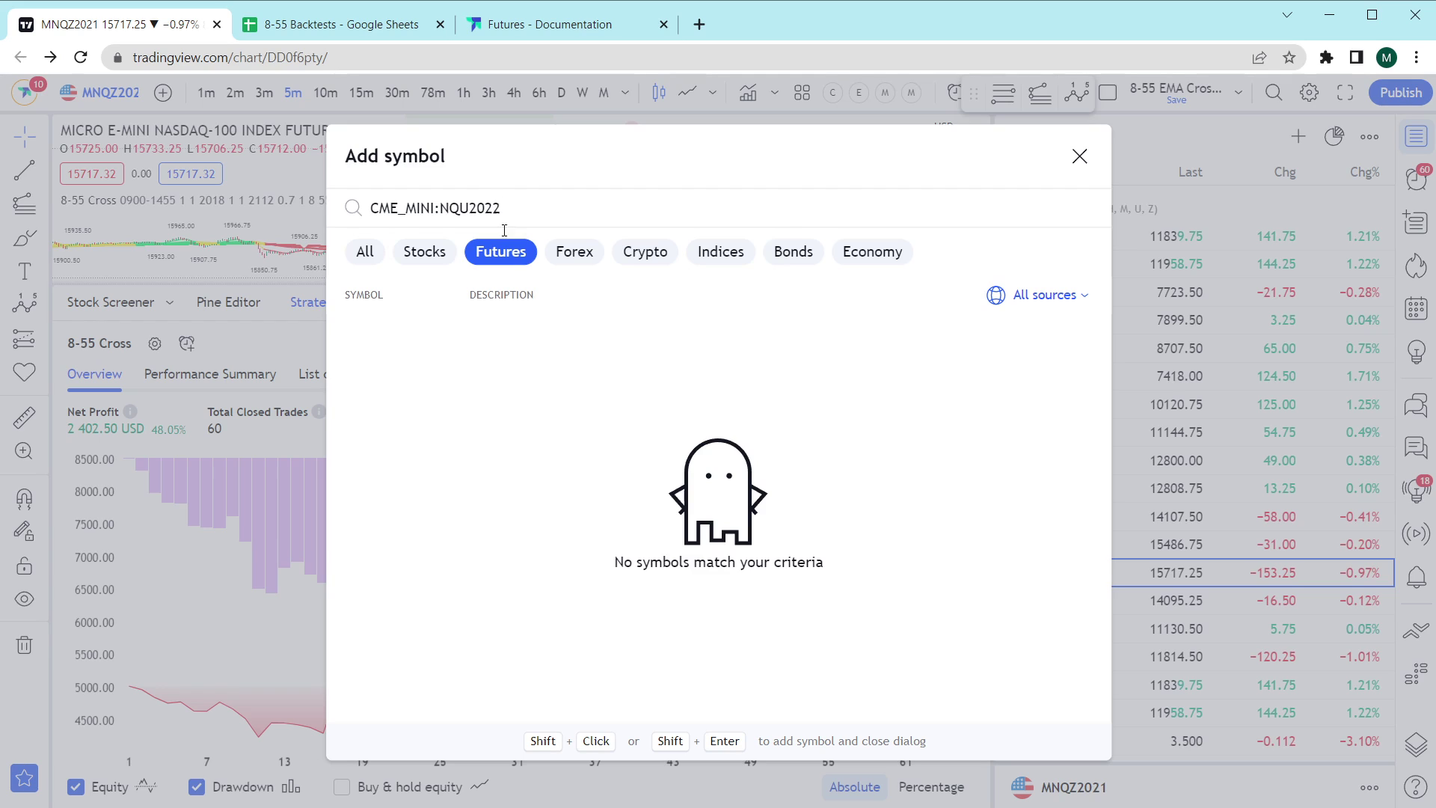
{"action": "key", "text": "ctrl+a"}
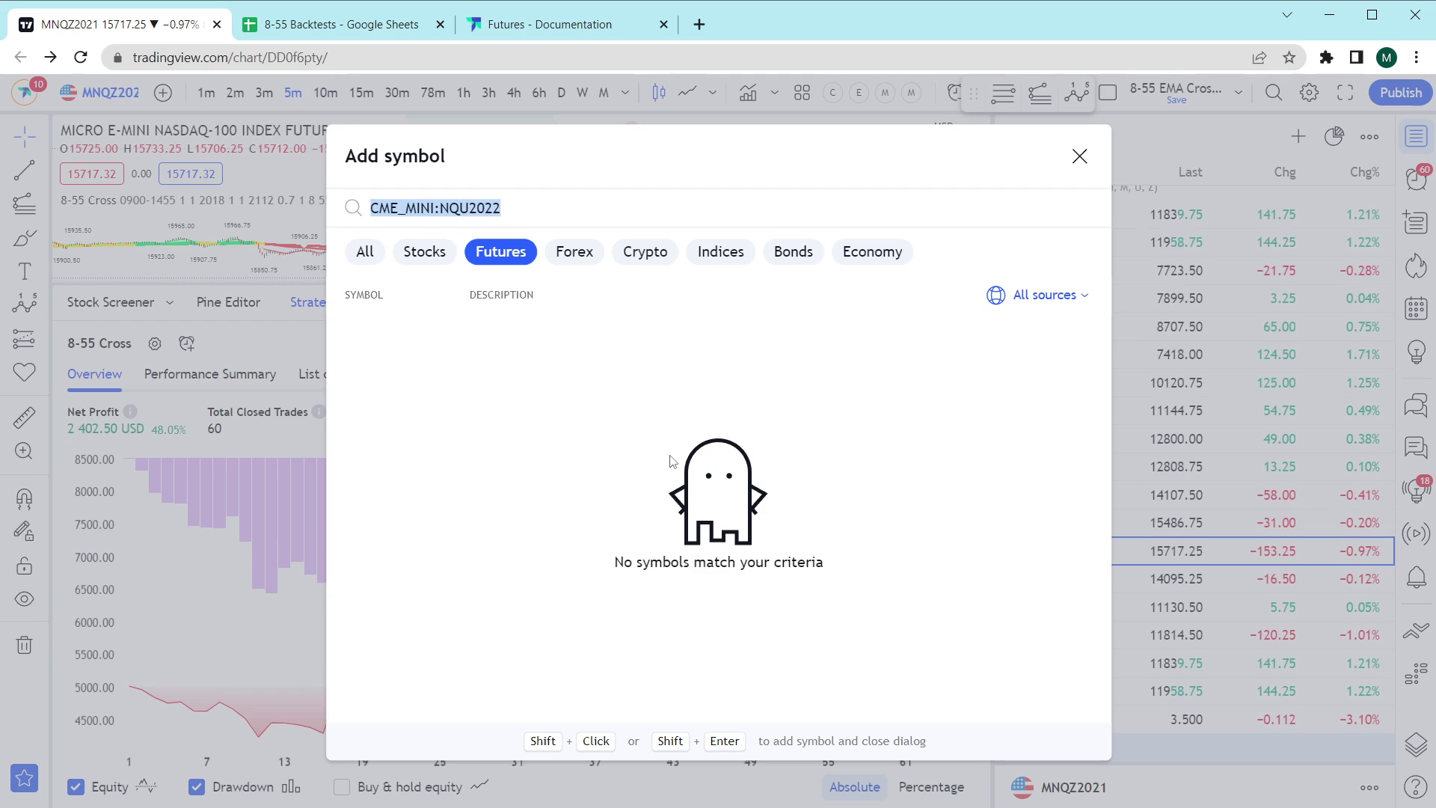
- Load NQU2022 with Strategy Tester collapsed and pan through the Sep 14–16 trades
{"action": "left_click", "coordinate": [1079, 155]}
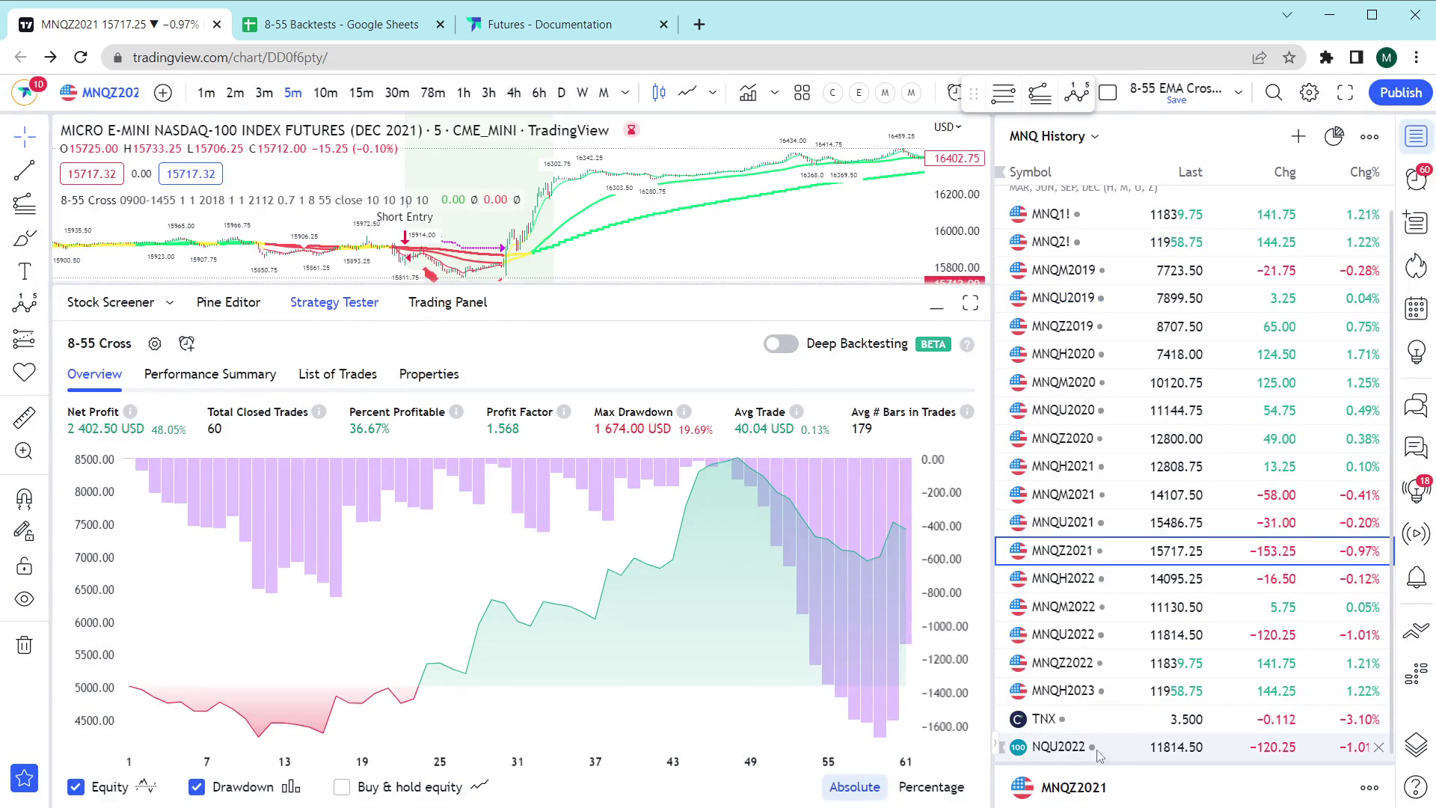
{"action": "left_click", "coordinate": [1075, 751]}
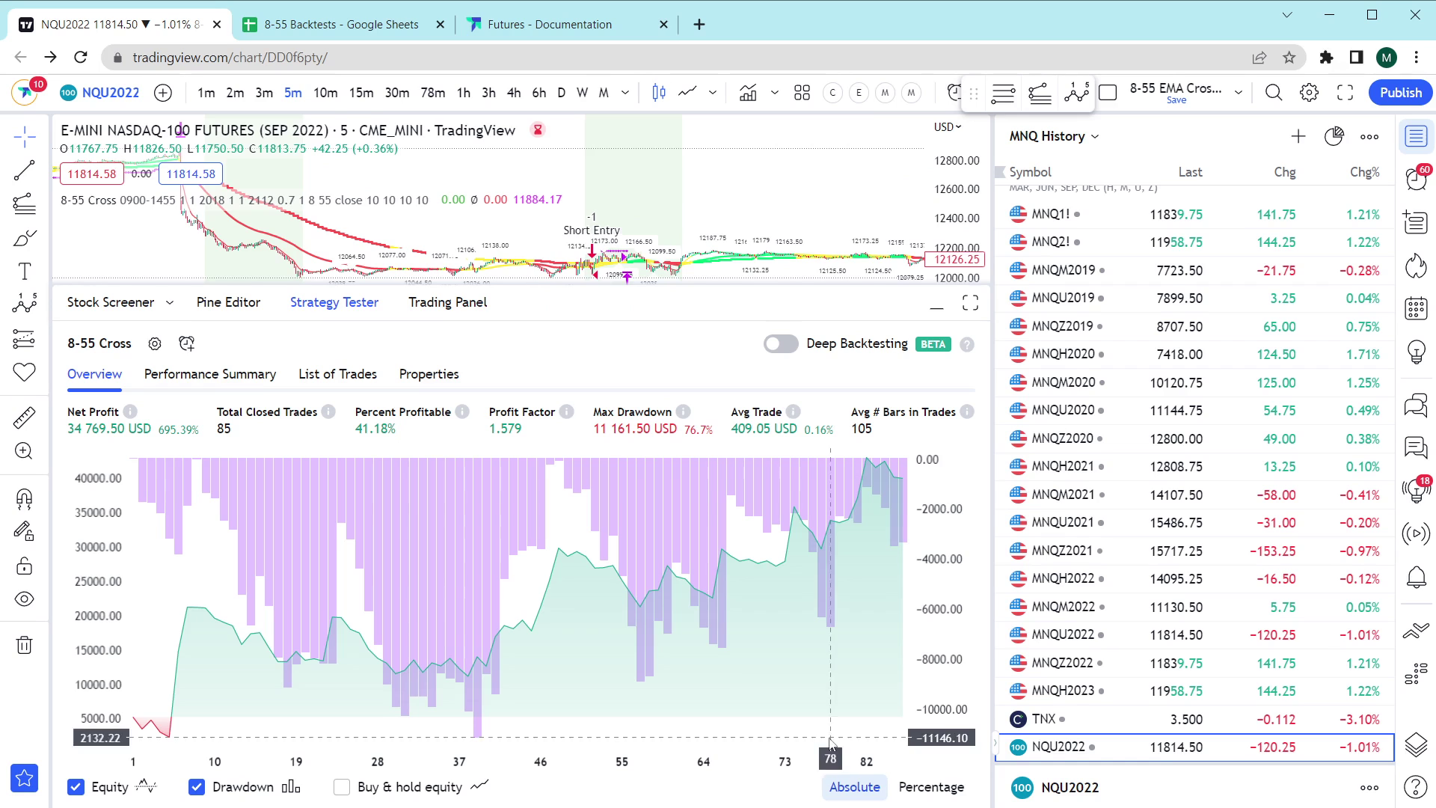
{"action": "left_click", "coordinate": [332, 308]}
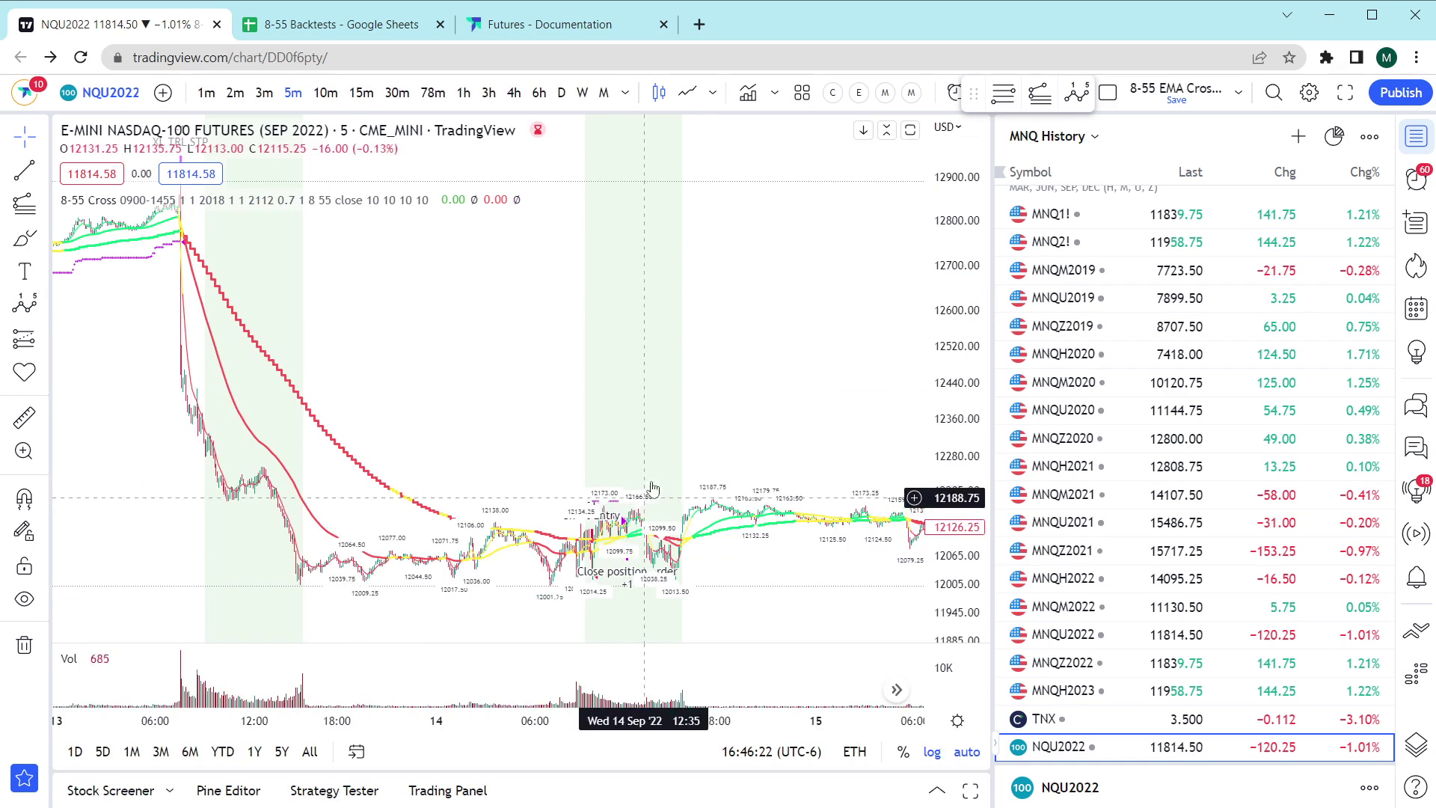
{"action": "scroll", "coordinate": [710, 392], "scroll_direction": "up", "scroll_amount": 5}
{"action": "scroll", "coordinate": [689, 500], "scroll_direction": "up", "scroll_amount": 3}
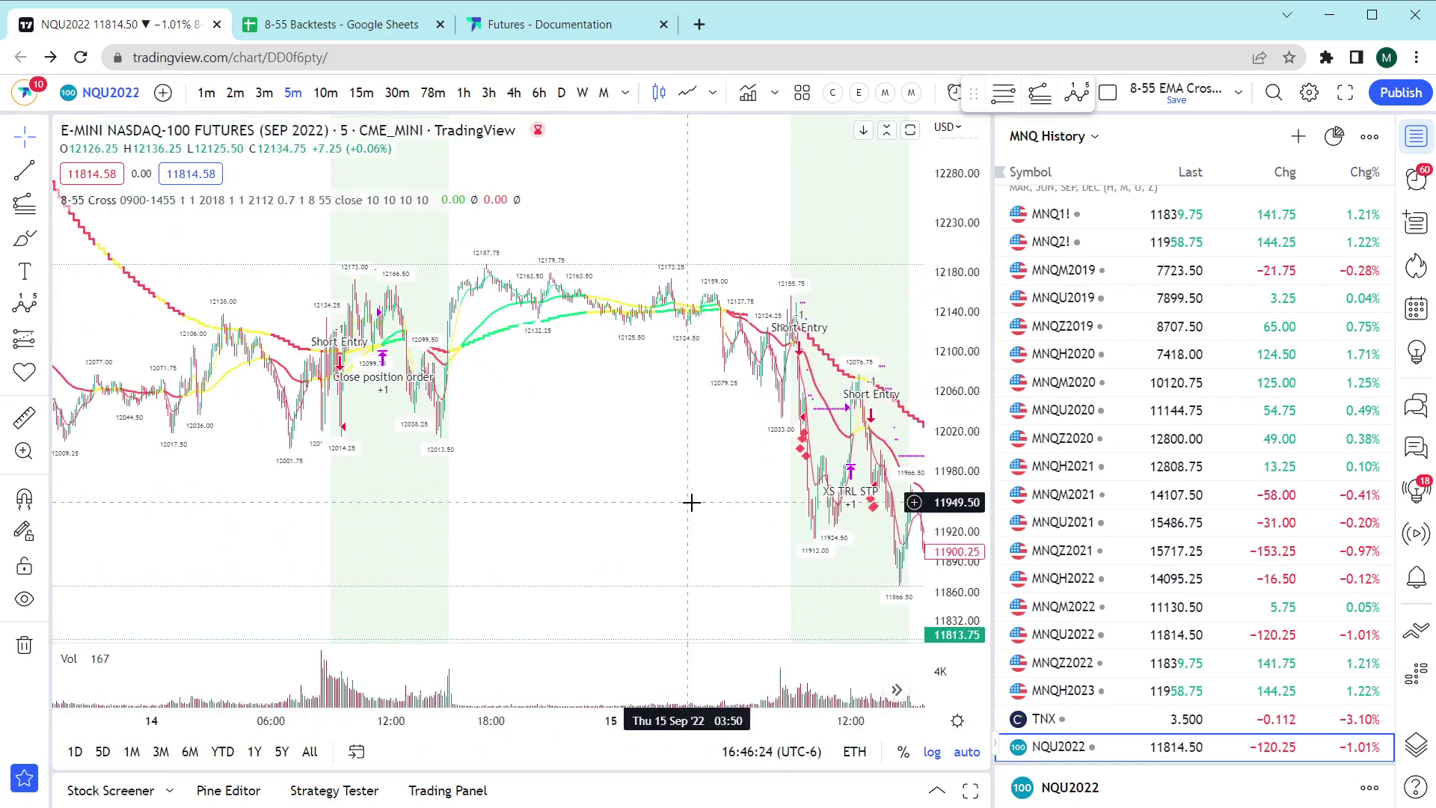
{"action": "left_click_drag", "start_coordinate": [689, 500], "coordinate": [250, 506]}
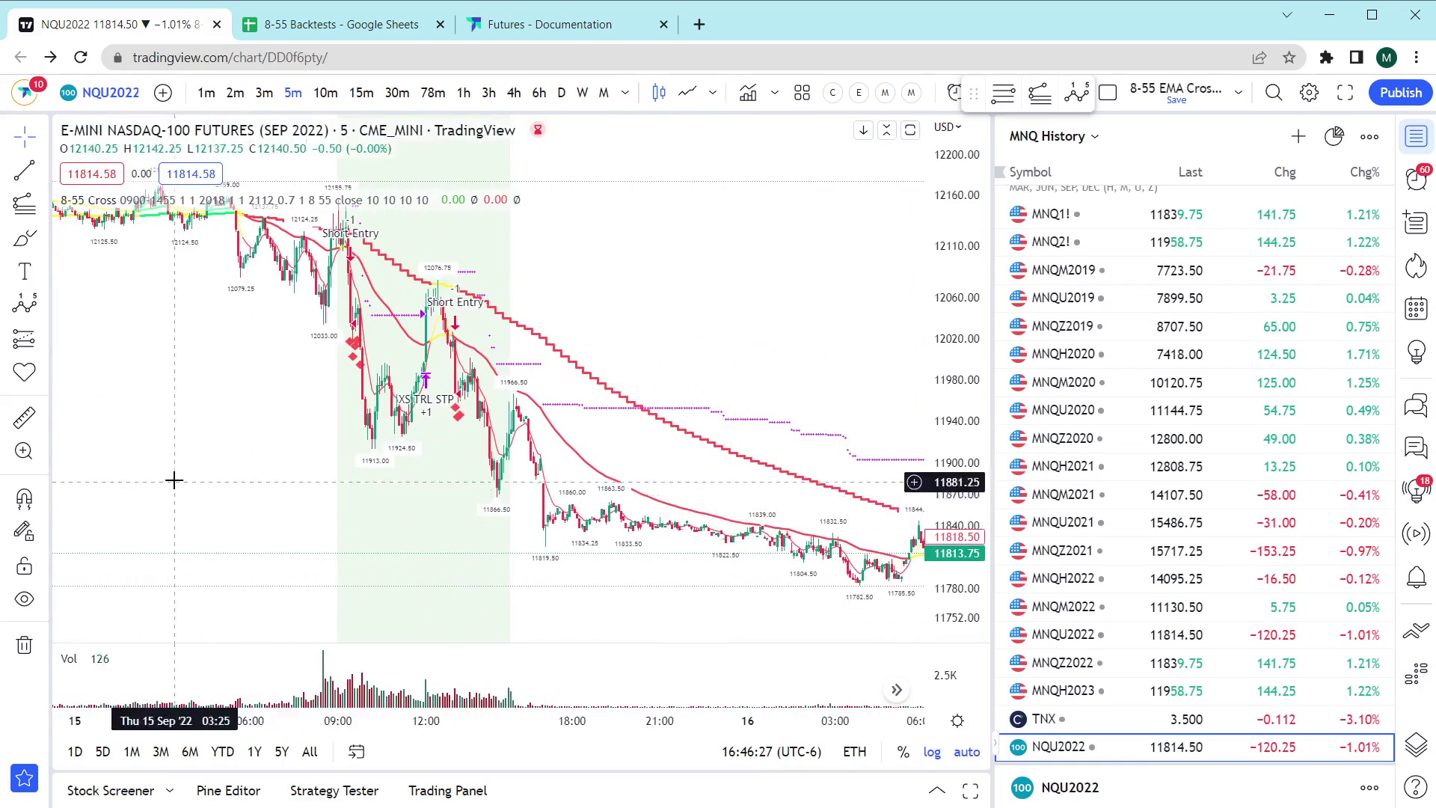
{"action": "scroll", "coordinate": [337, 483], "scroll_direction": "down", "scroll_amount": 3}
{"action": "left_click_drag", "start_coordinate": [420, 484], "coordinate": [482, 477]}
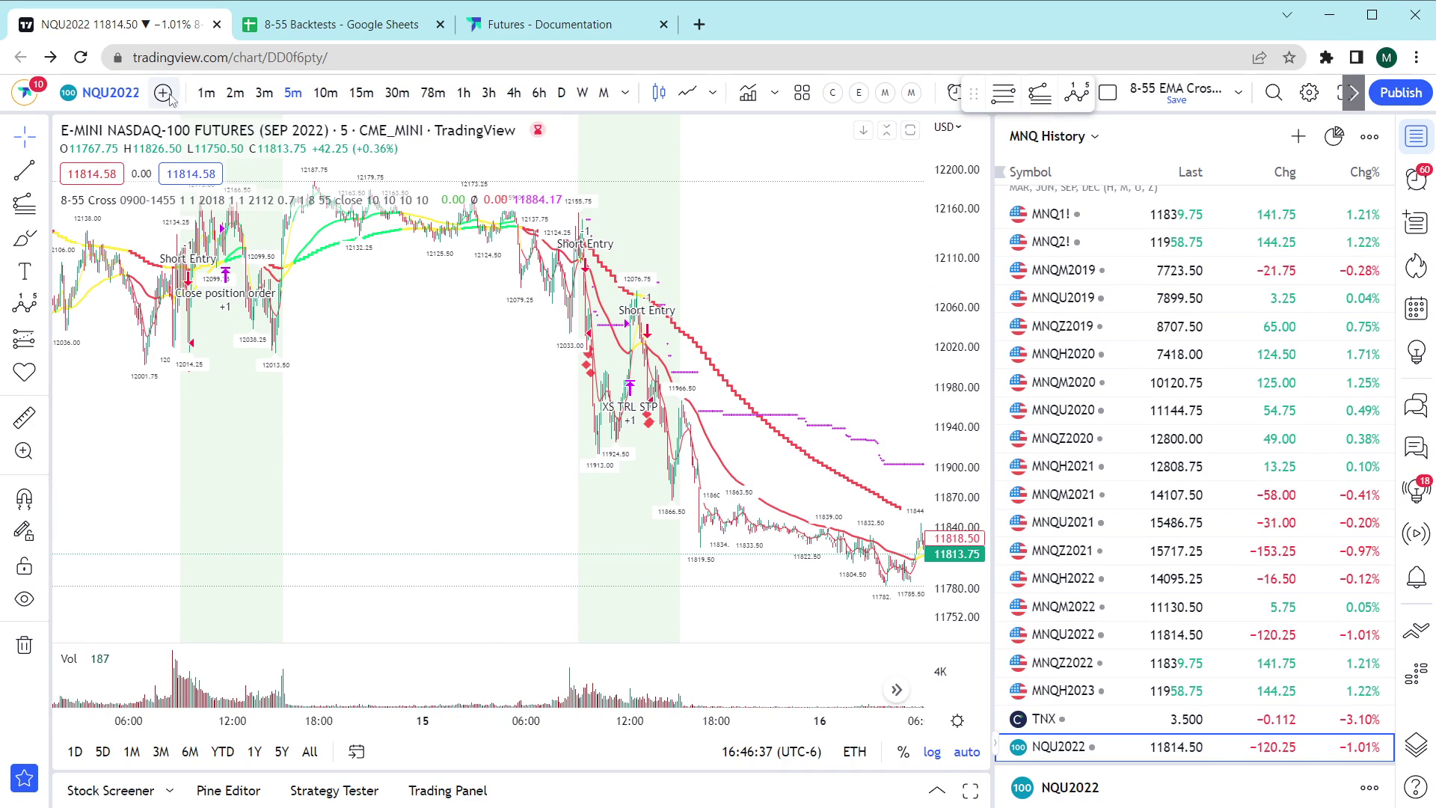
- In Symbol Search across all types, look up PCC, ADDQ, TICKQ, and finally VIX
{"action": "left_click", "coordinate": [91, 105]}
{"action": "type", "text": "PCC"}
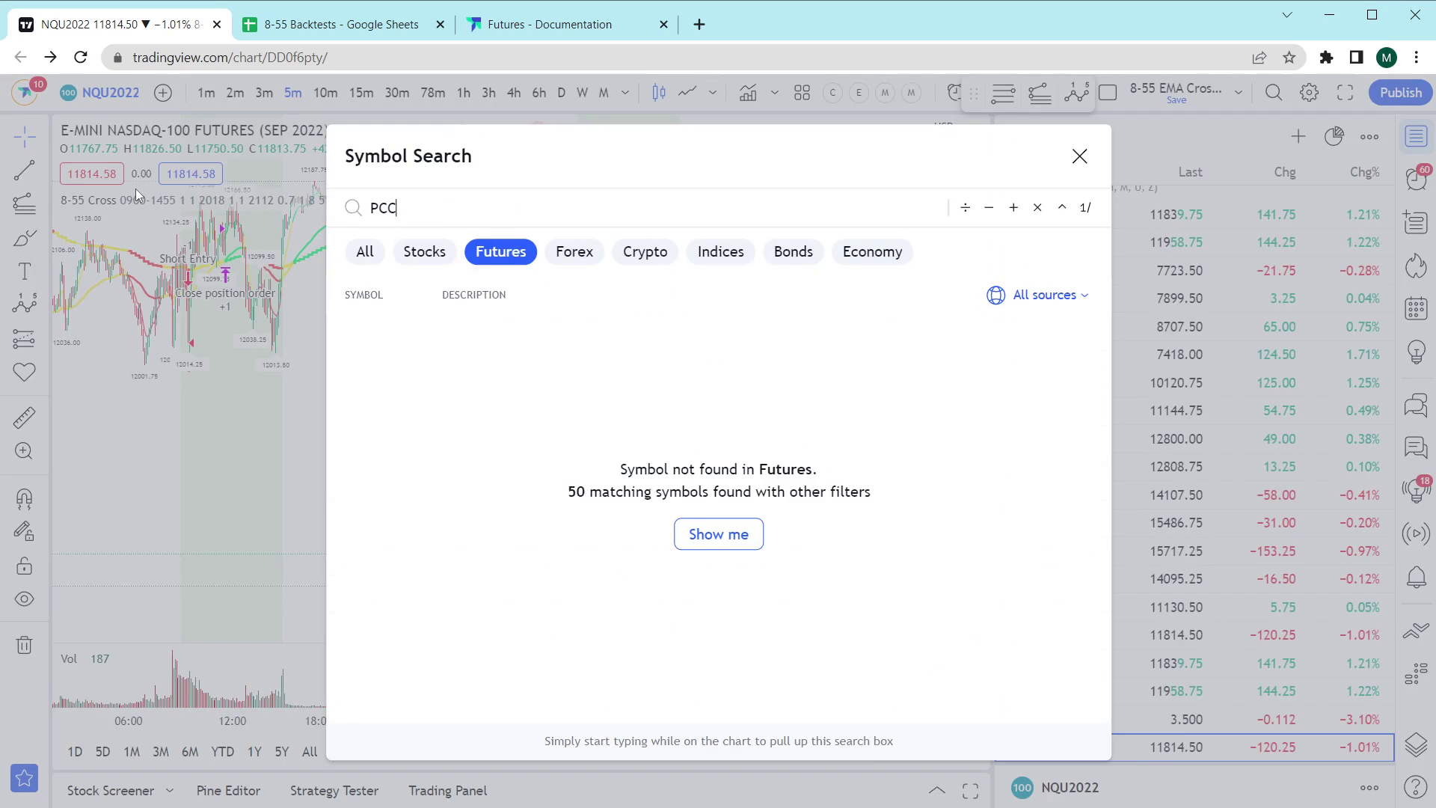
{"action": "left_click", "coordinate": [365, 252]}
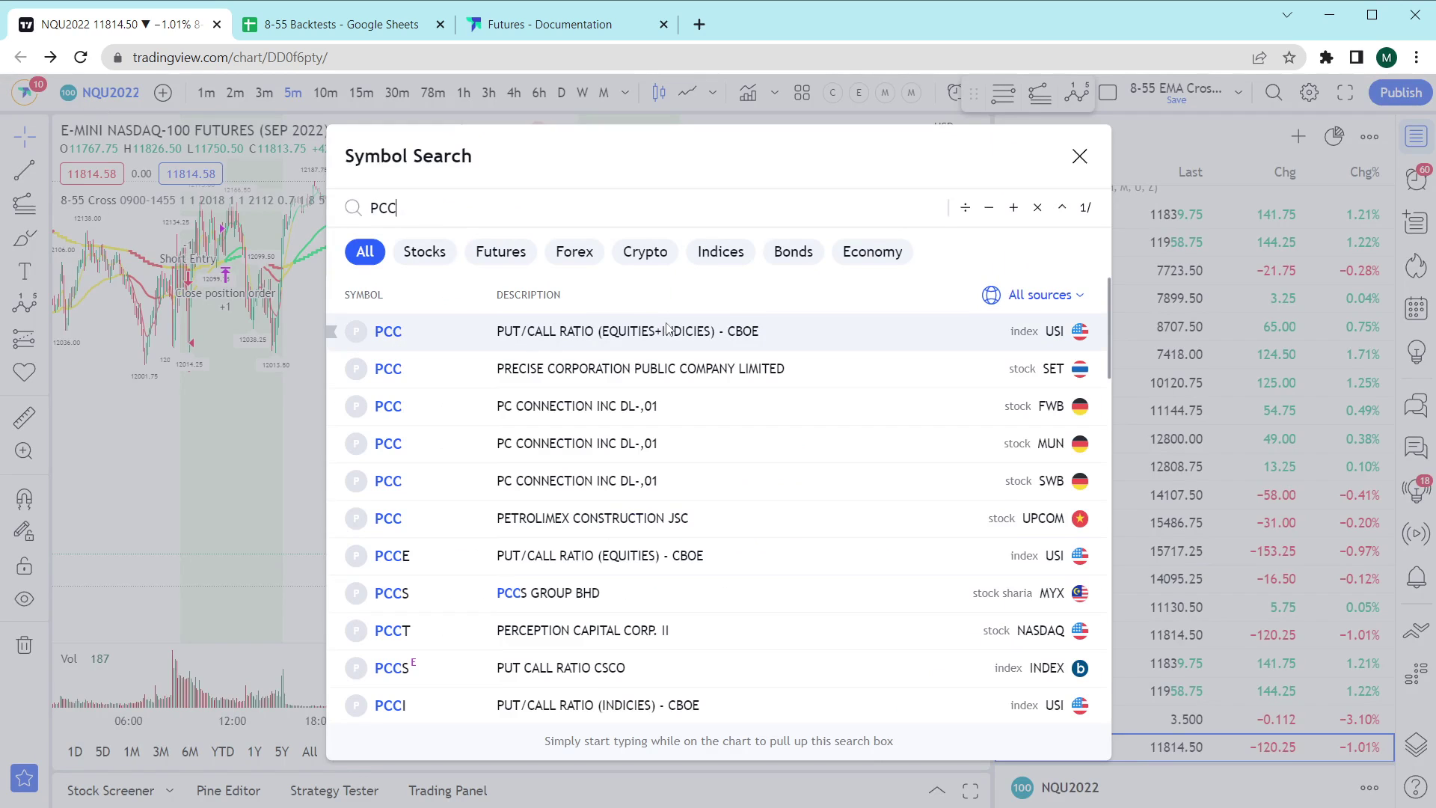
{"action": "key", "text": "BackSpace"}
{"action": "key", "text": "BackSpace"}
{"action": "key", "text": "BackSpace"}
{"action": "type", "text": "ADDQ"}
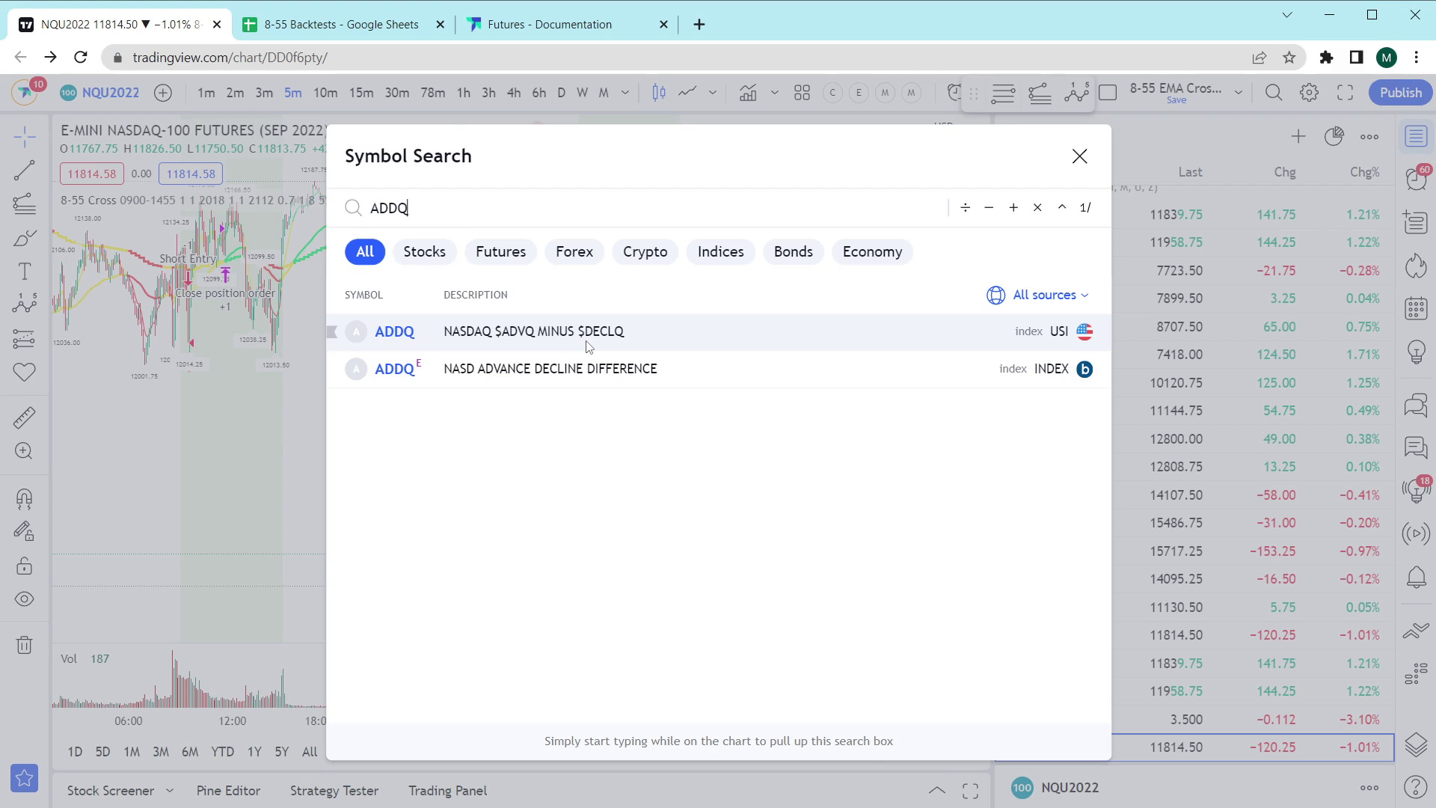
{"action": "key", "text": "ctrl+a"}
{"action": "type", "text": "TICKQ"}
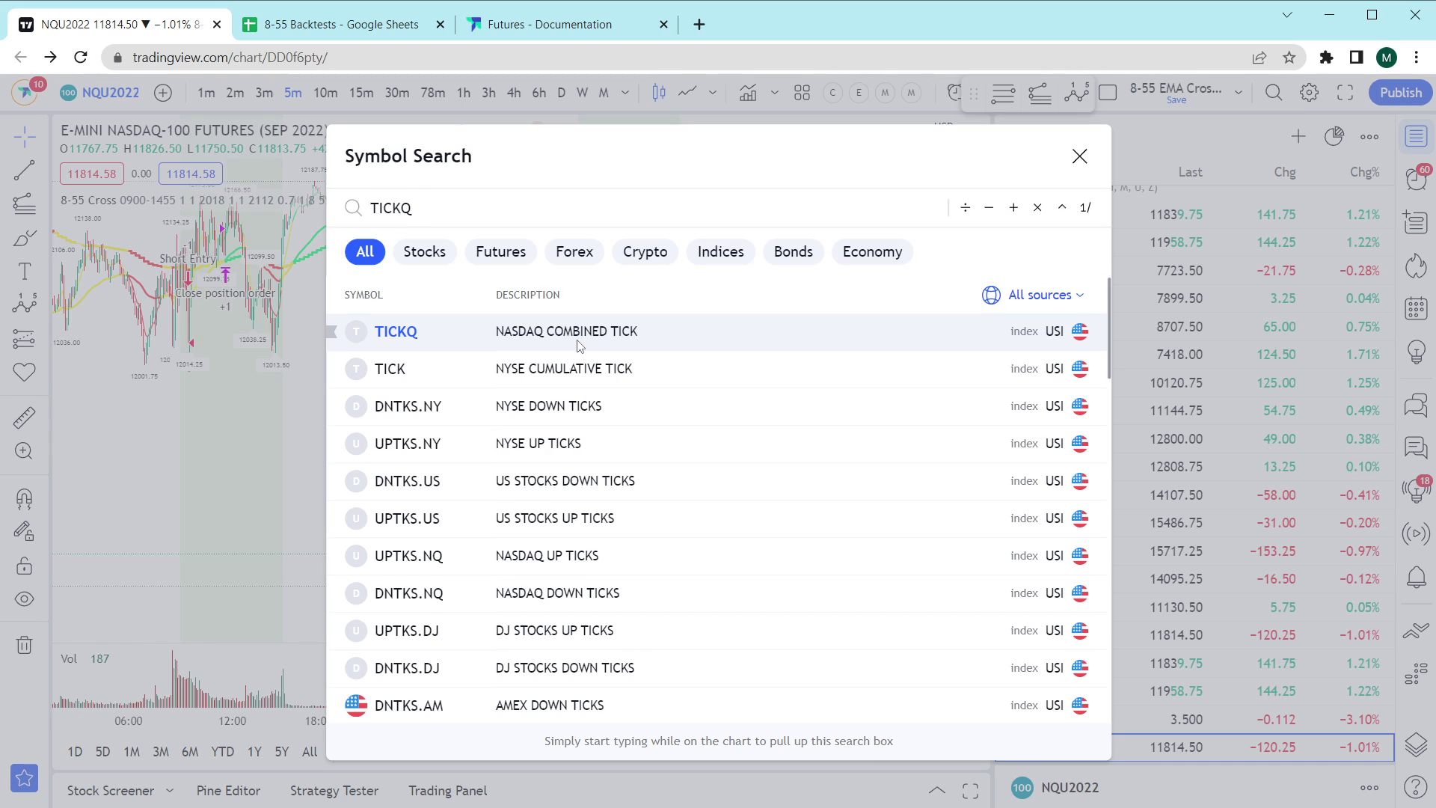
{"action": "key", "text": "ctrl+a"}
{"action": "type", "text": "VIX"}
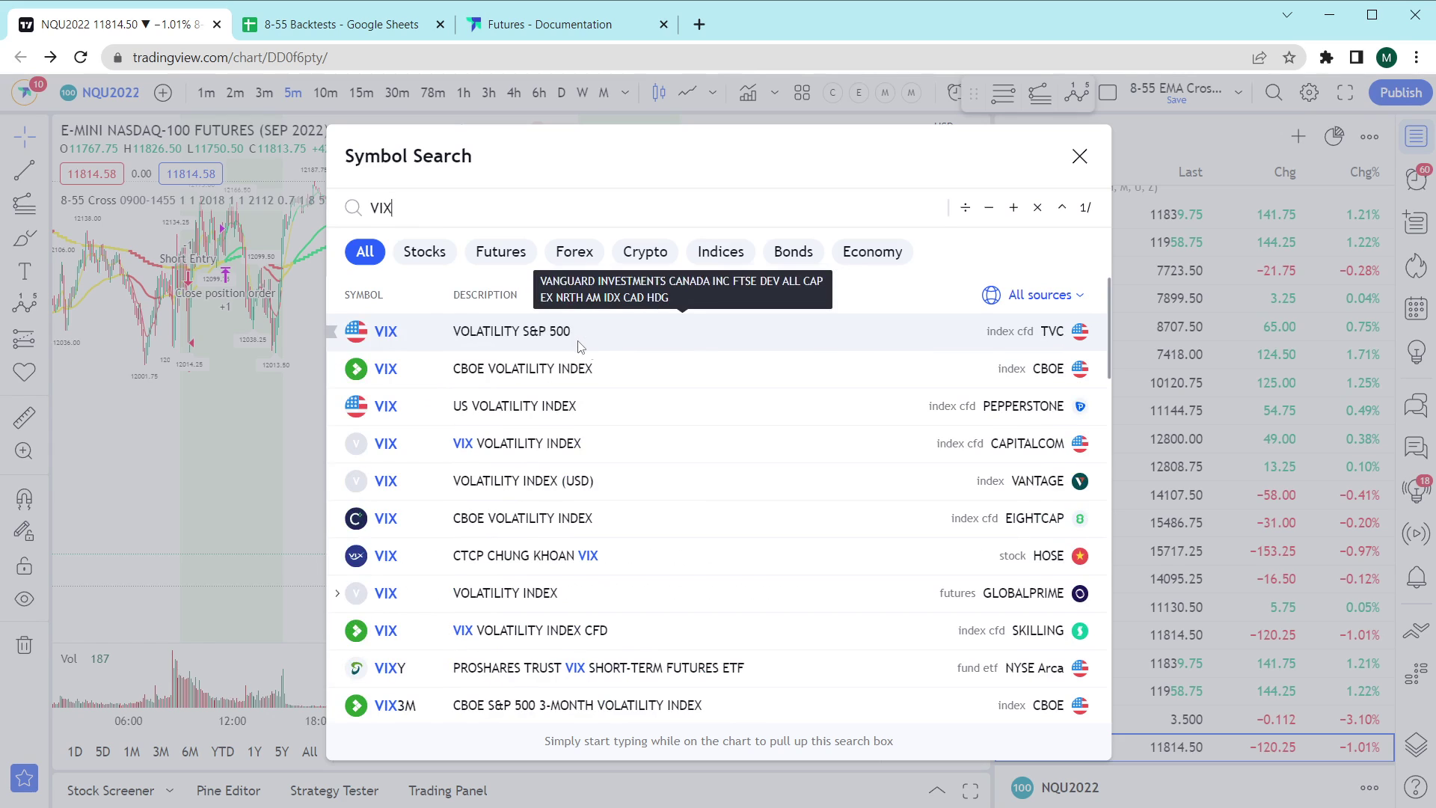
- Close Symbol Search and load MNQH2023 by typing MNQ and choosing the March 2023 contract
{"action": "left_click", "coordinate": [1079, 155]}
{"action": "left_click_drag", "start_coordinate": [490, 487], "coordinate": [411, 484]}
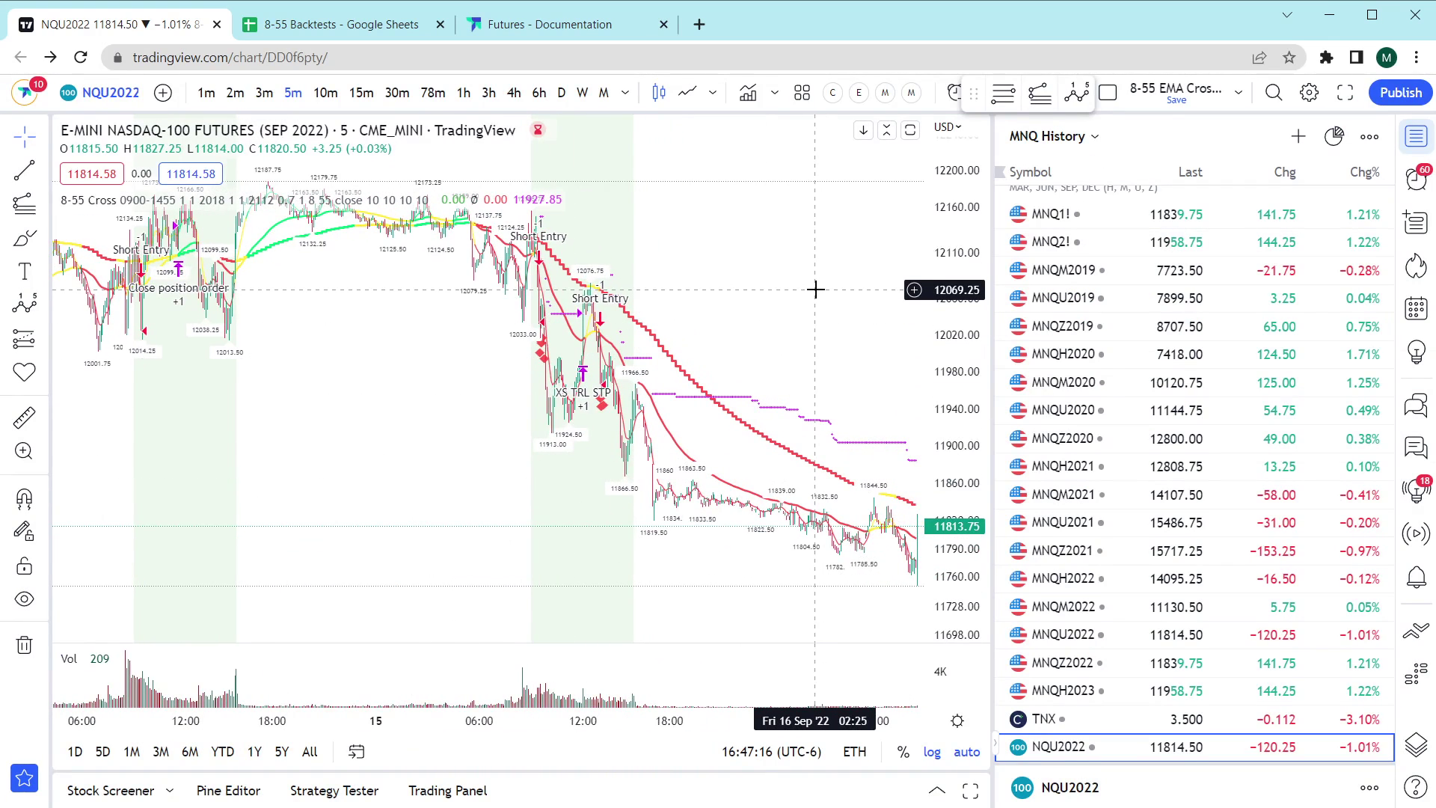
{"action": "left_click_drag", "start_coordinate": [769, 288], "coordinate": [762, 287]}
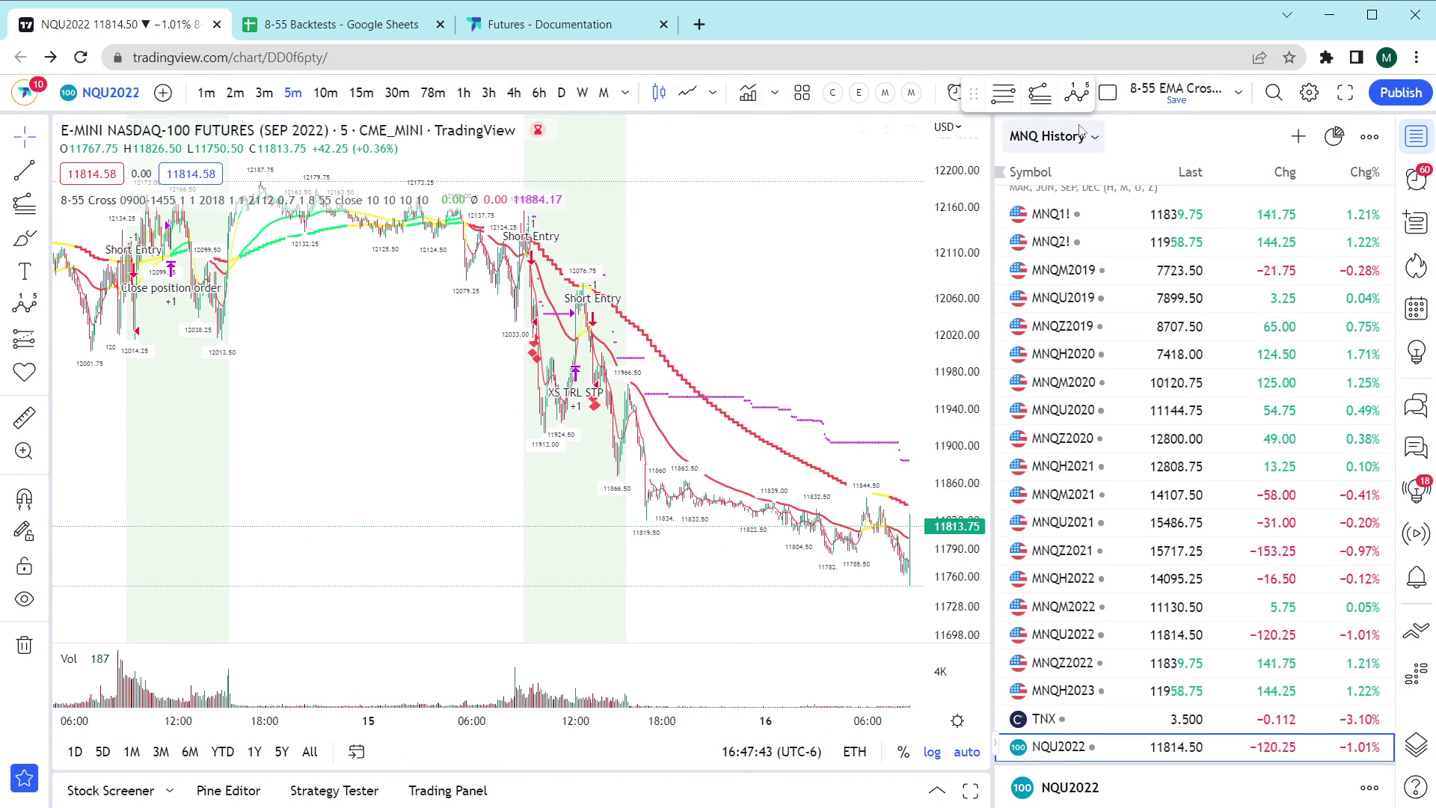
{"action": "scroll", "coordinate": [756, 281], "scroll_direction": "right", "scroll_amount": 2}
{"action": "type", "text": "MNQ"}
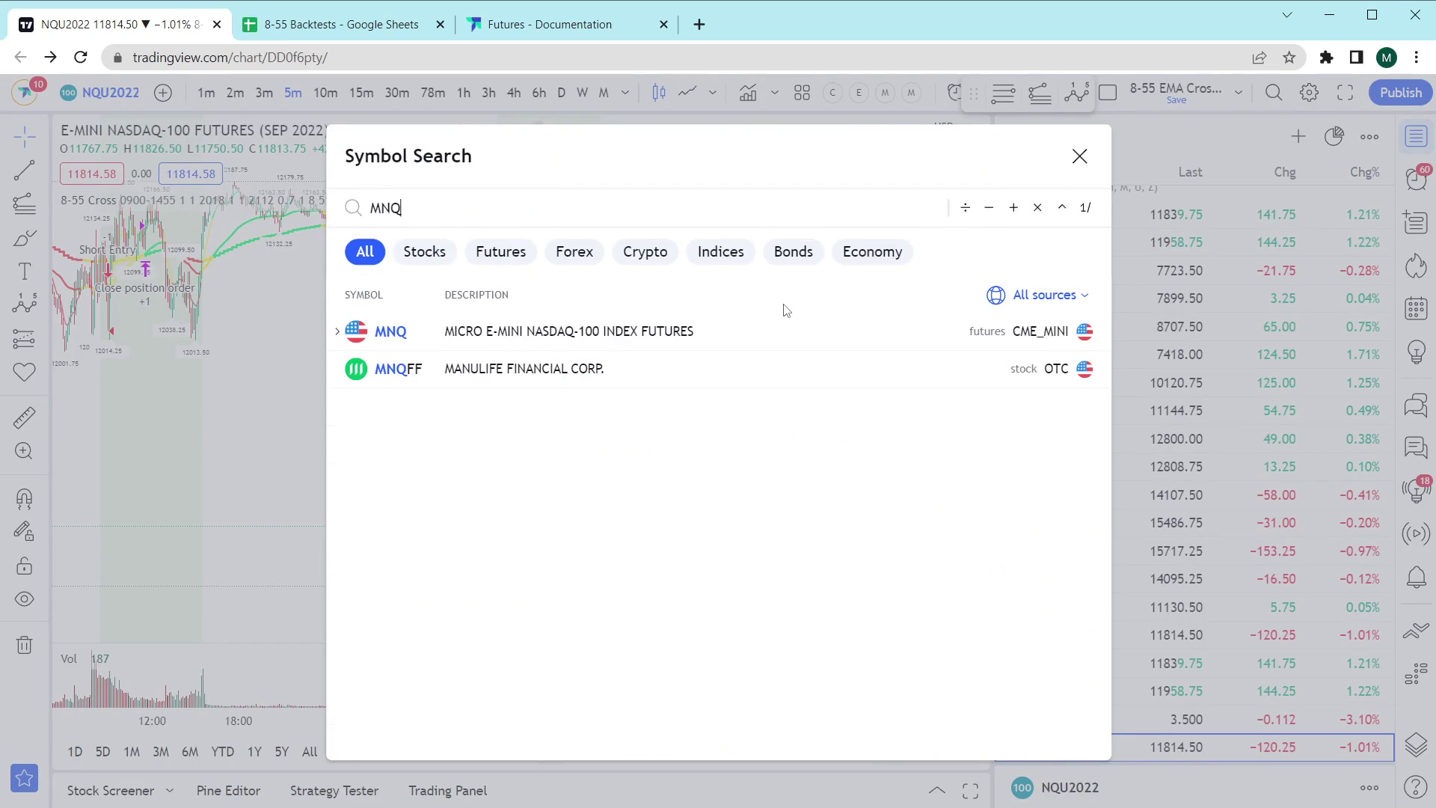
{"action": "key", "text": "Down"}
{"action": "key", "text": "Right"}
{"action": "key", "text": "Down"}
{"action": "key", "text": "Down"}
{"action": "key", "text": "Down"}
{"action": "key", "text": "Down"}
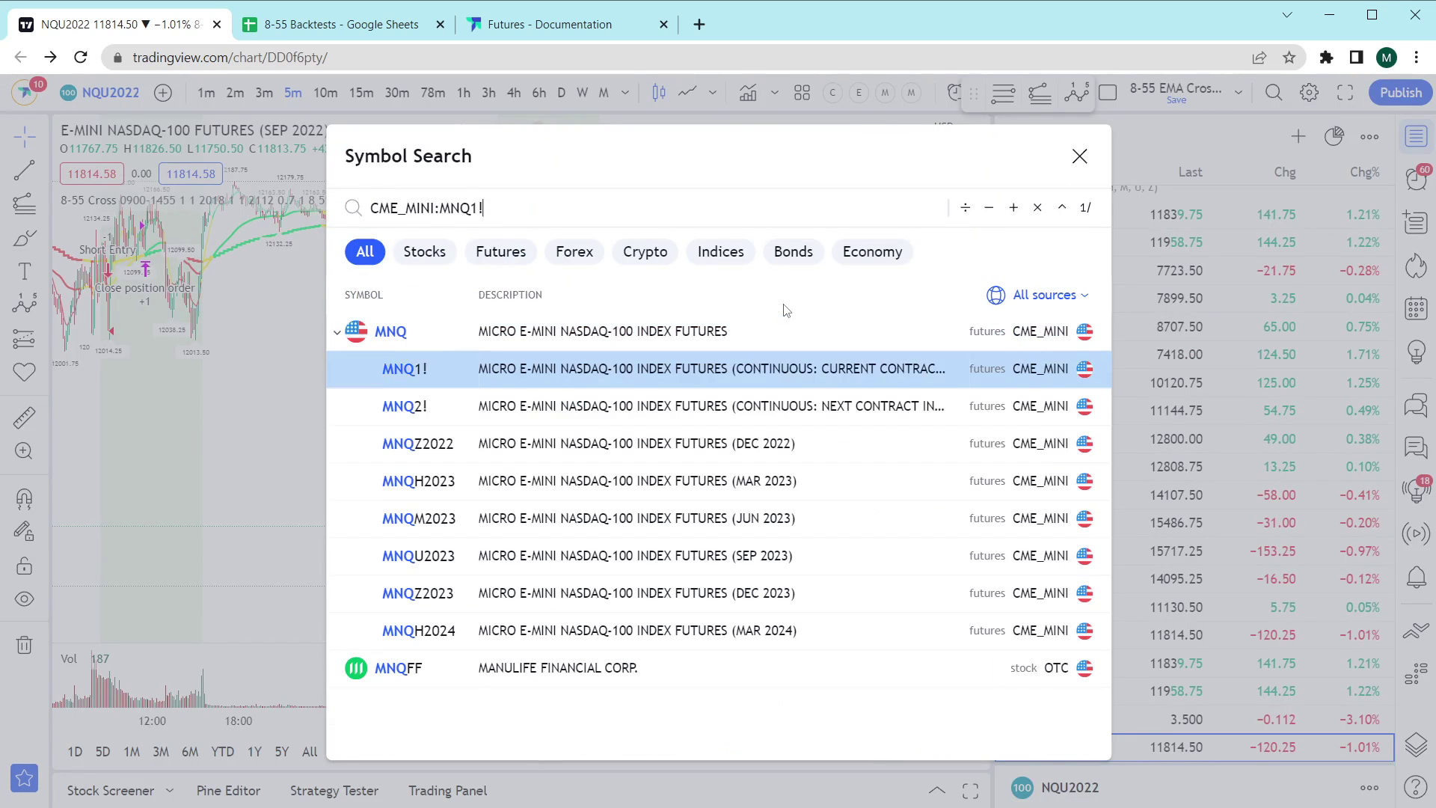
{"action": "key", "text": "Return"}
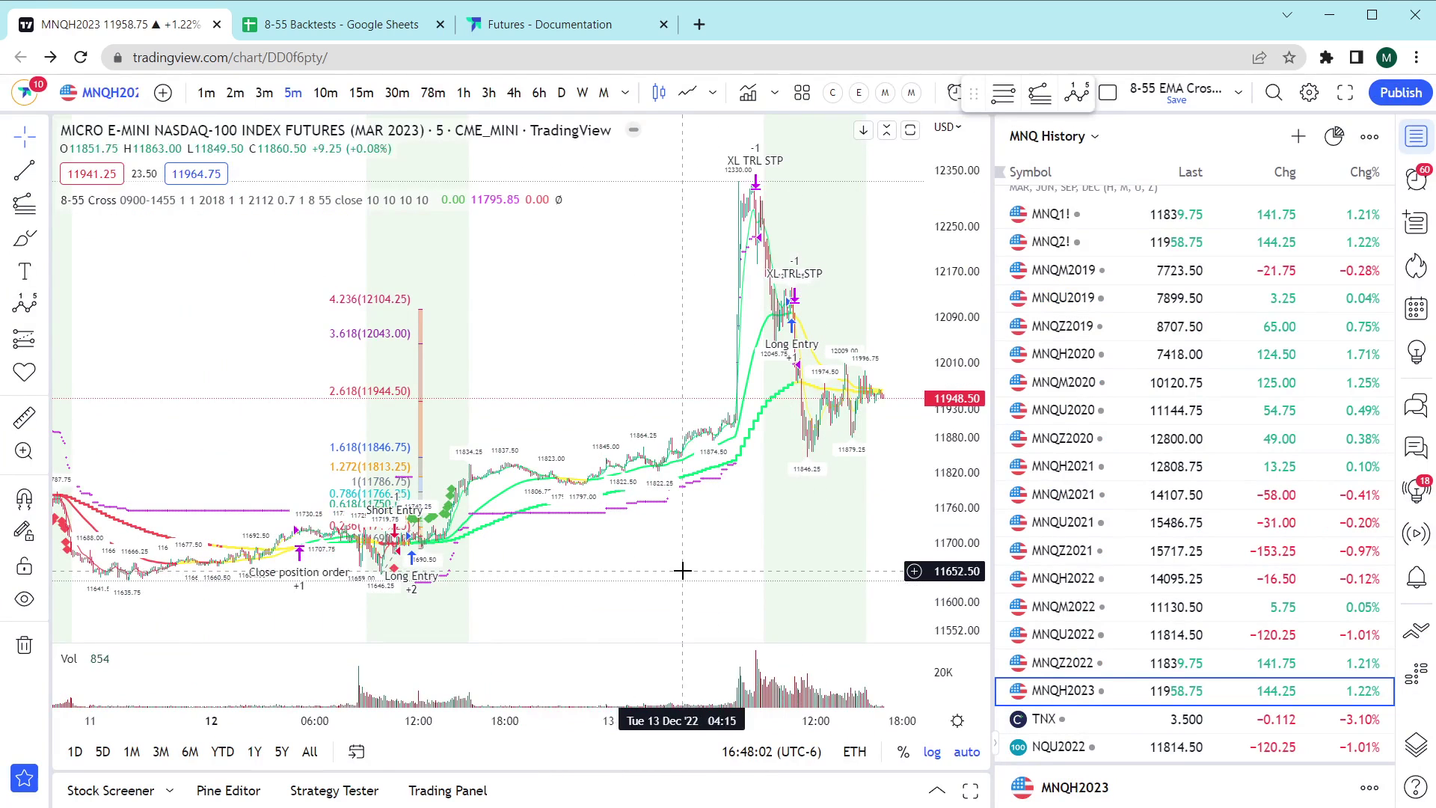
{"action": "scroll", "coordinate": [753, 551], "scroll_direction": "up", "scroll_amount": 5}
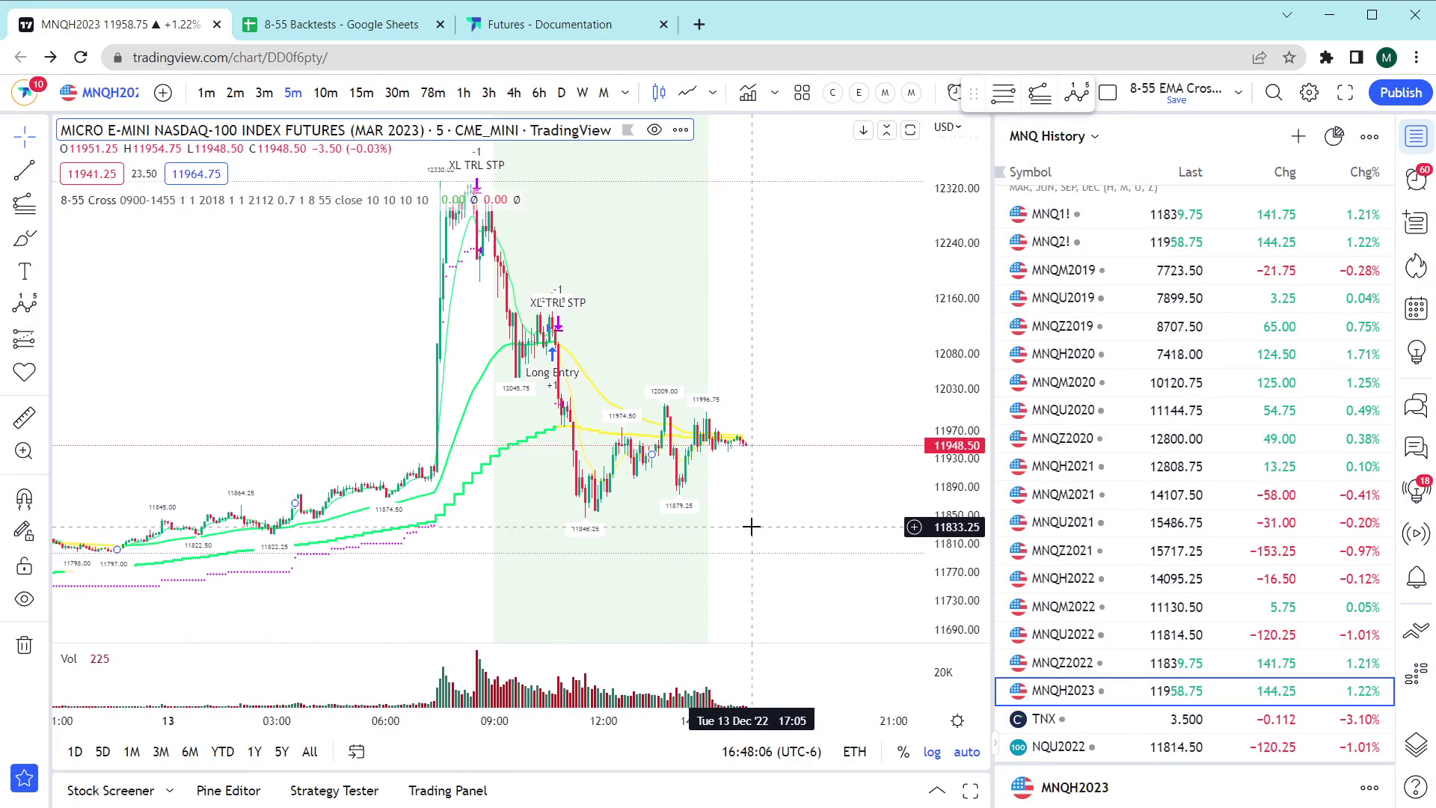
- Create a new alert on the 8-55 Cross strategy triggered by order fills only
{"action": "left_click", "coordinate": [1416, 179]}
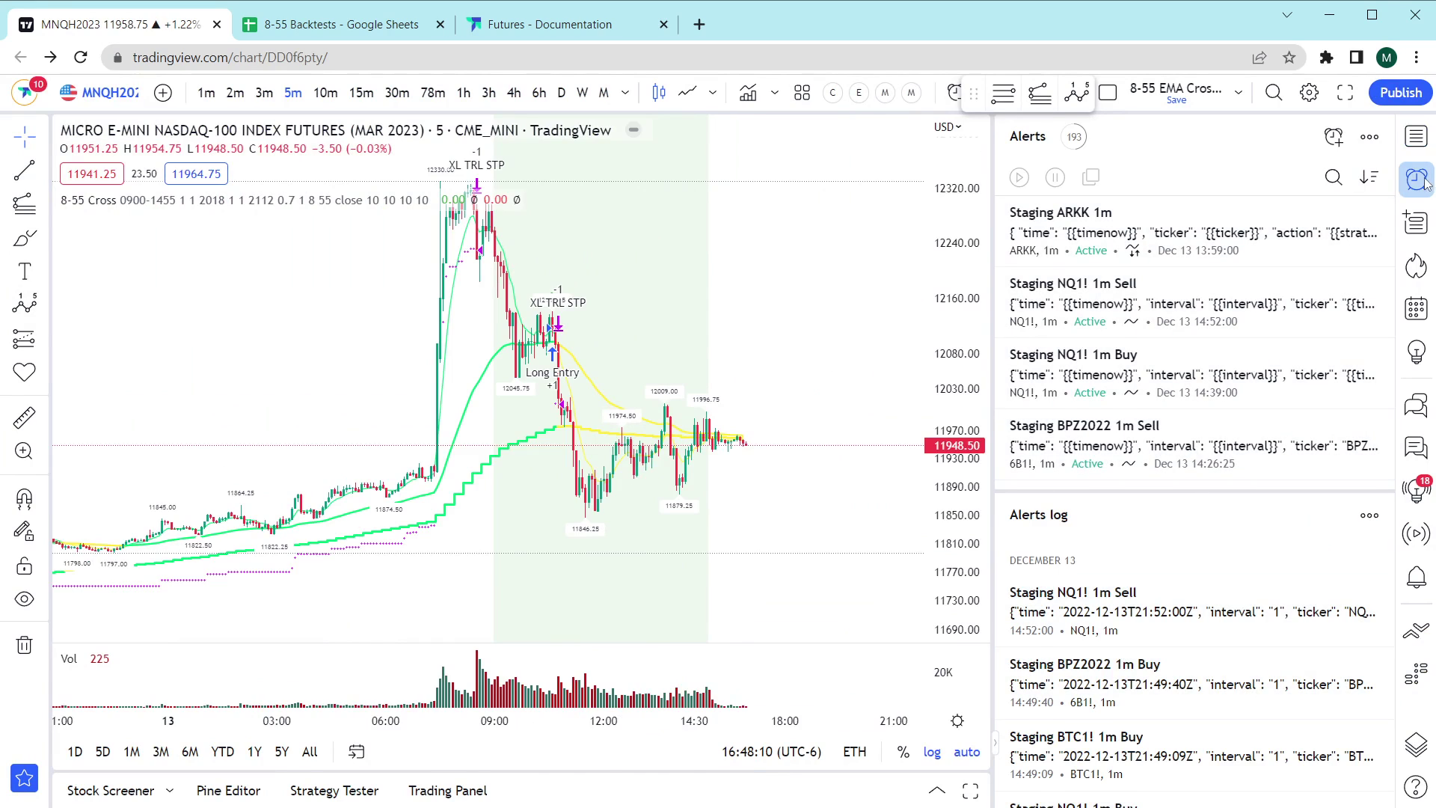
{"action": "left_click", "coordinate": [1334, 138]}
{"action": "left_click", "coordinate": [706, 225]}
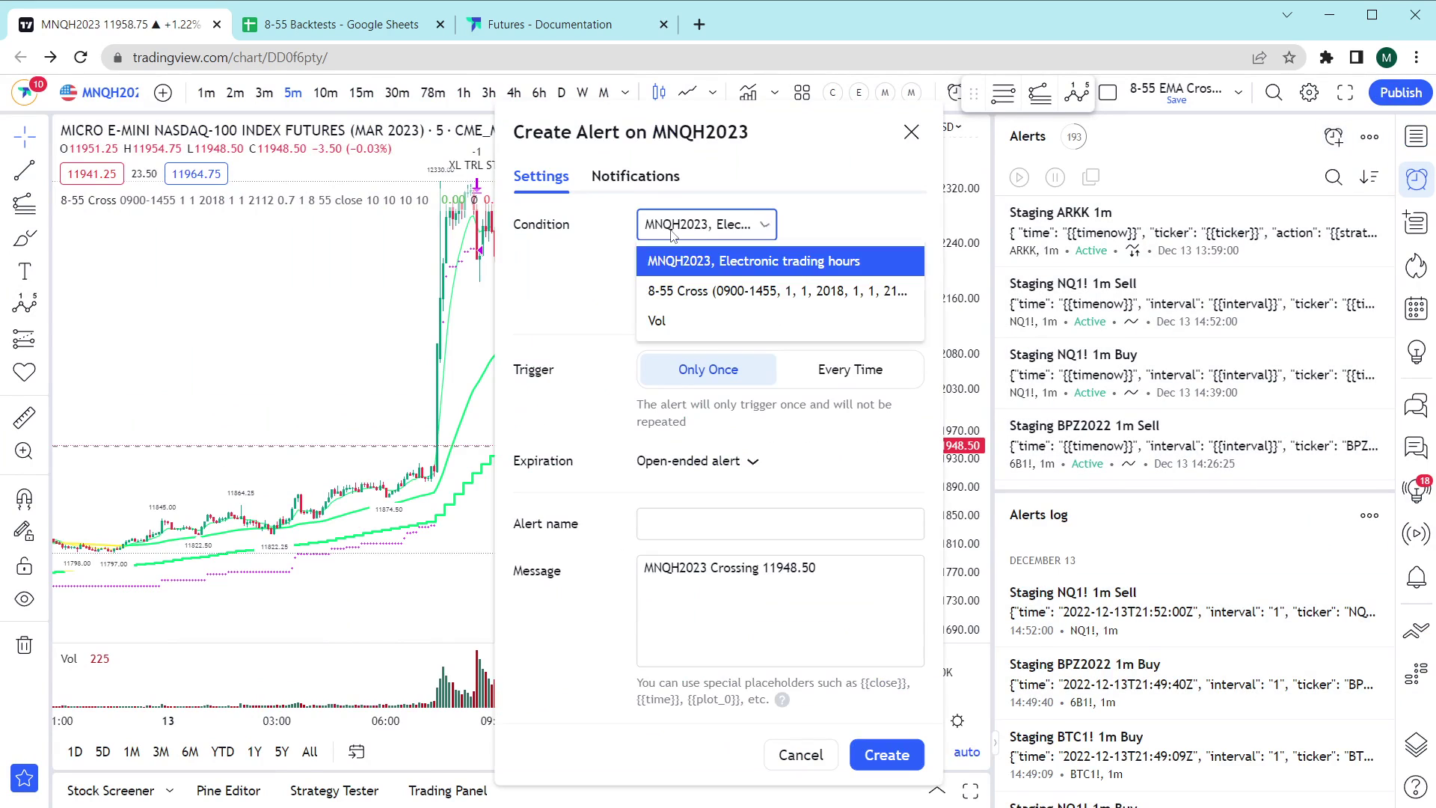
{"action": "left_click", "coordinate": [724, 293]}
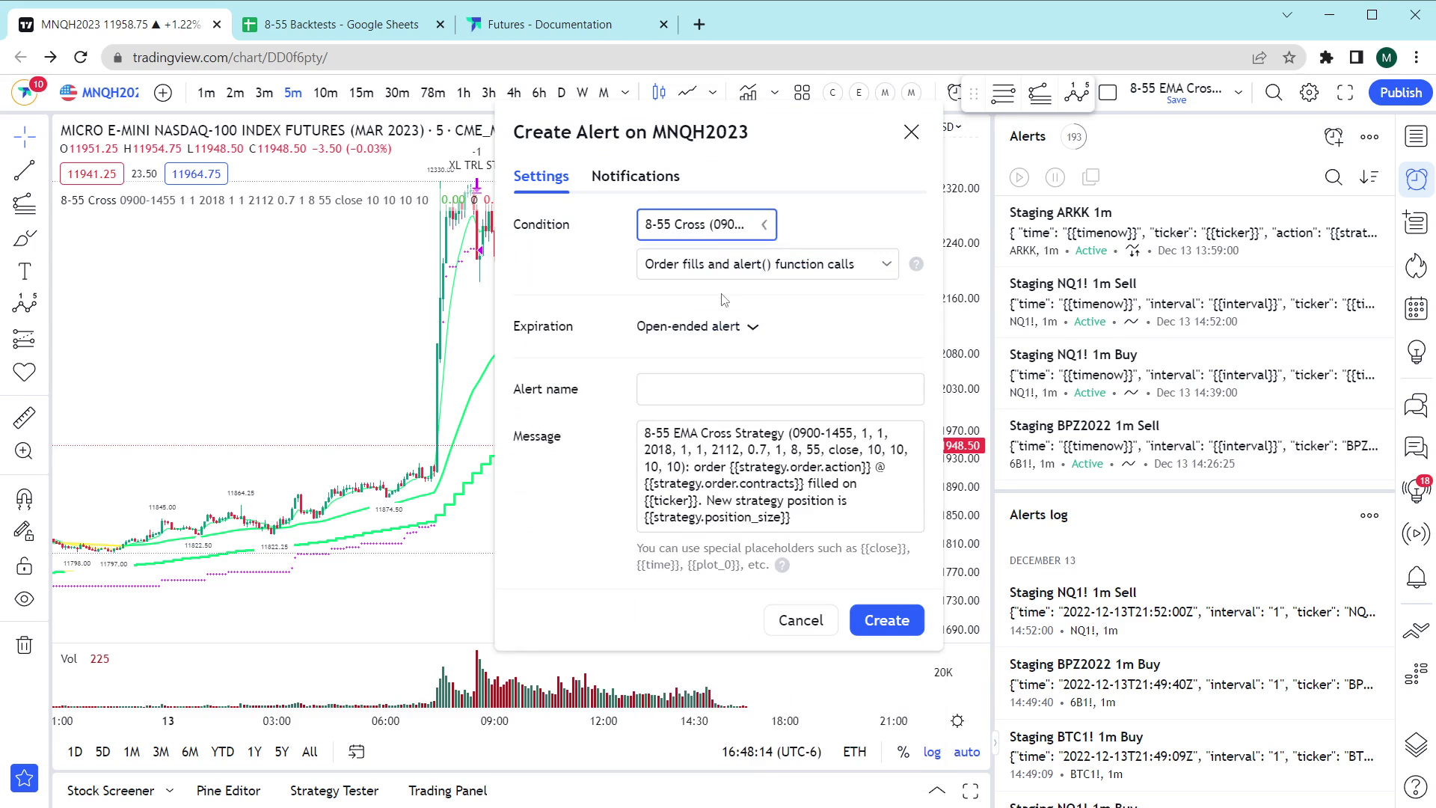
{"action": "left_click", "coordinate": [803, 265]}
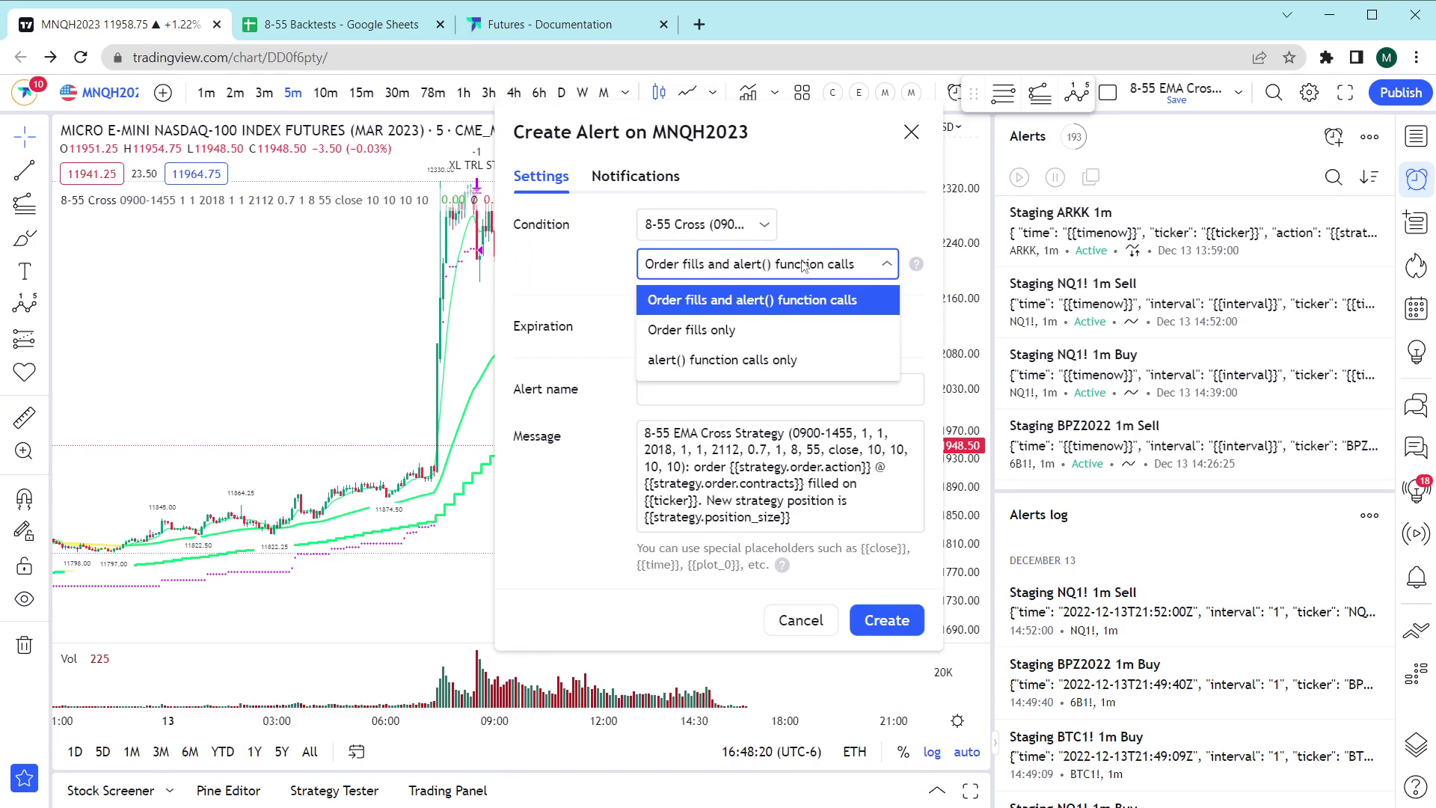
{"action": "left_click", "coordinate": [731, 335]}
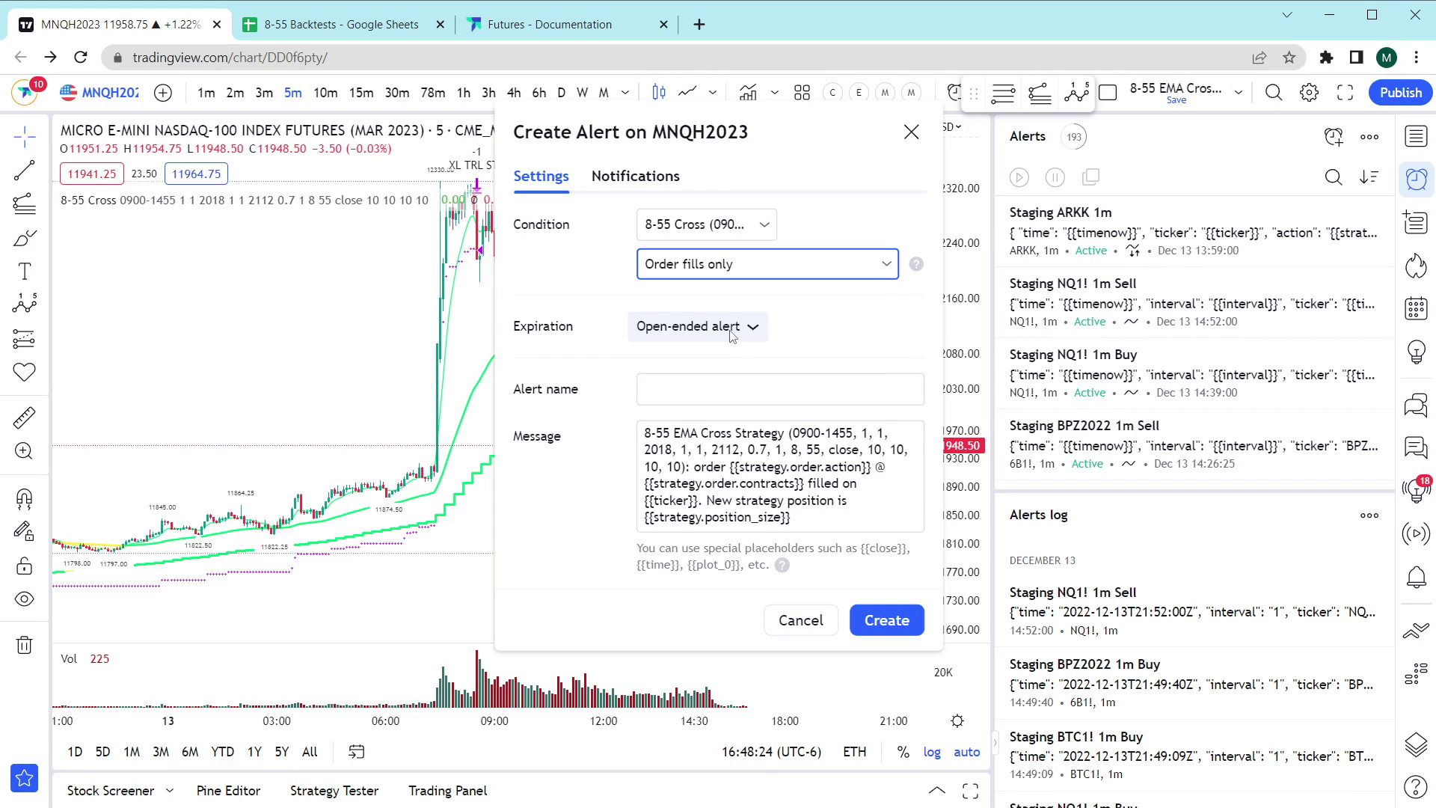
- Name the alert '8-55 Cross Strategy' and delete the default message text
{"action": "left_click", "coordinate": [703, 392]}
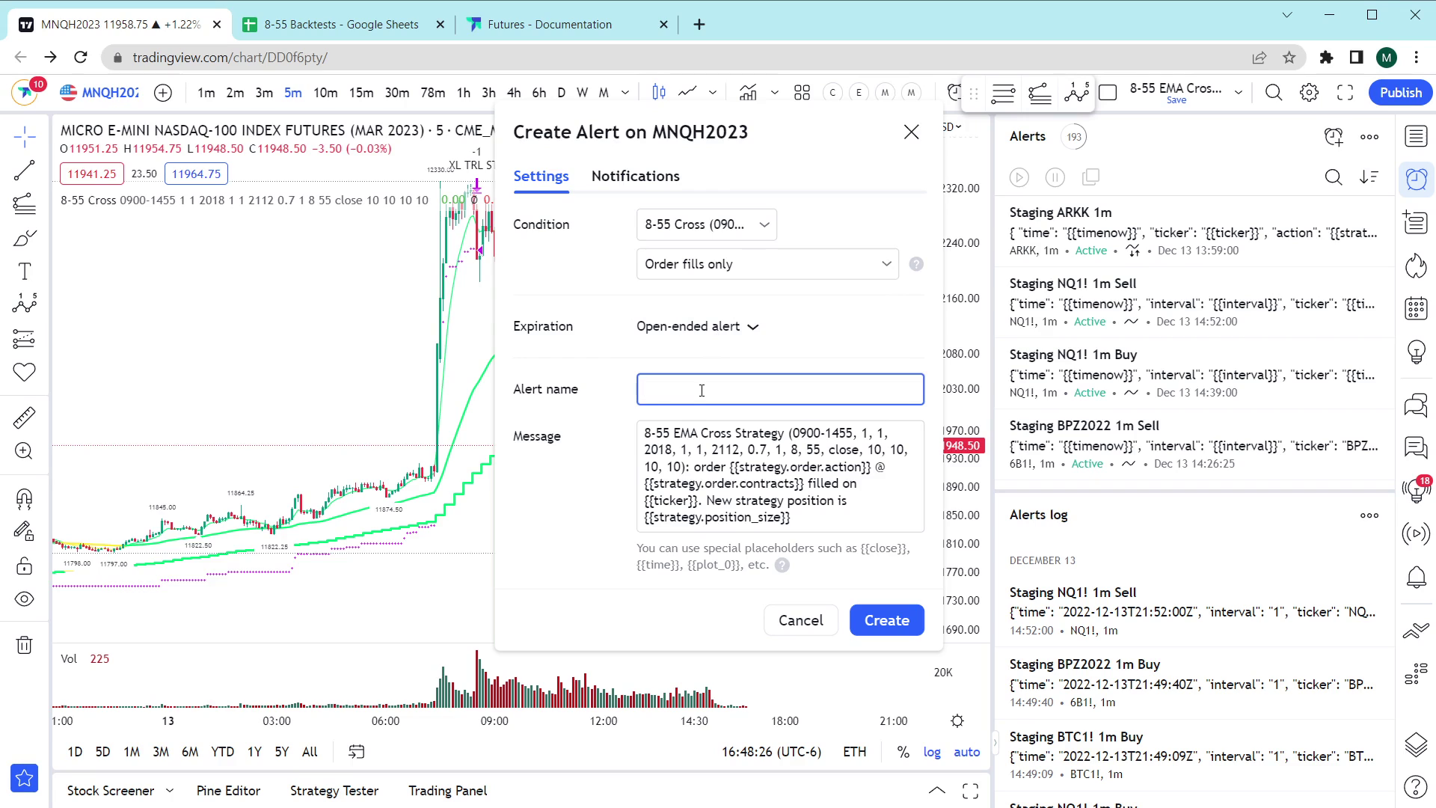
{"action": "type", "text": "8-55 Cr"}
{"action": "key", "text": "BackSpace"}
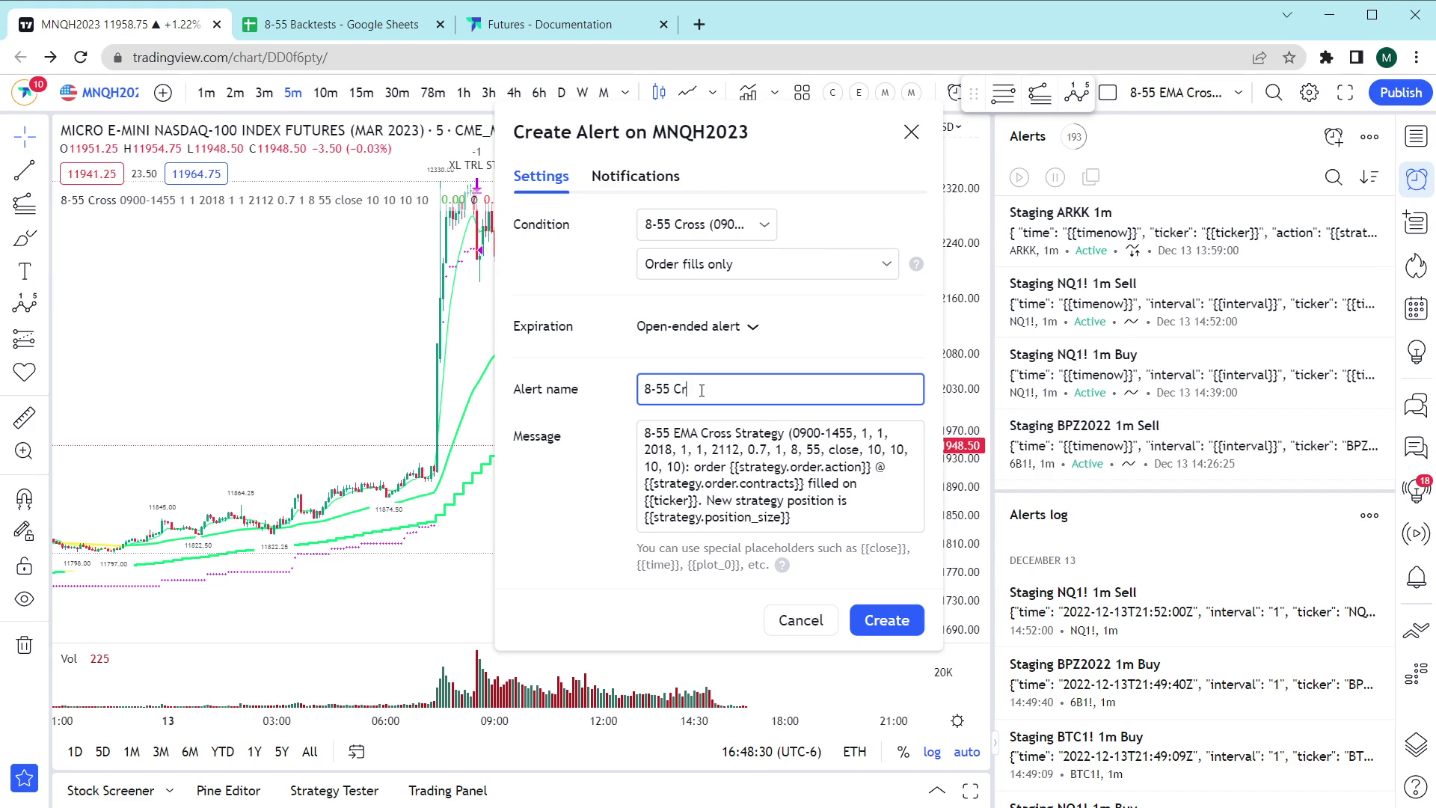
{"action": "type", "text": "oss Strategy"}
{"action": "left_click", "coordinate": [744, 475]}
{"action": "key", "text": "ctrl+a"}
{"action": "key", "text": "BackSpace"}
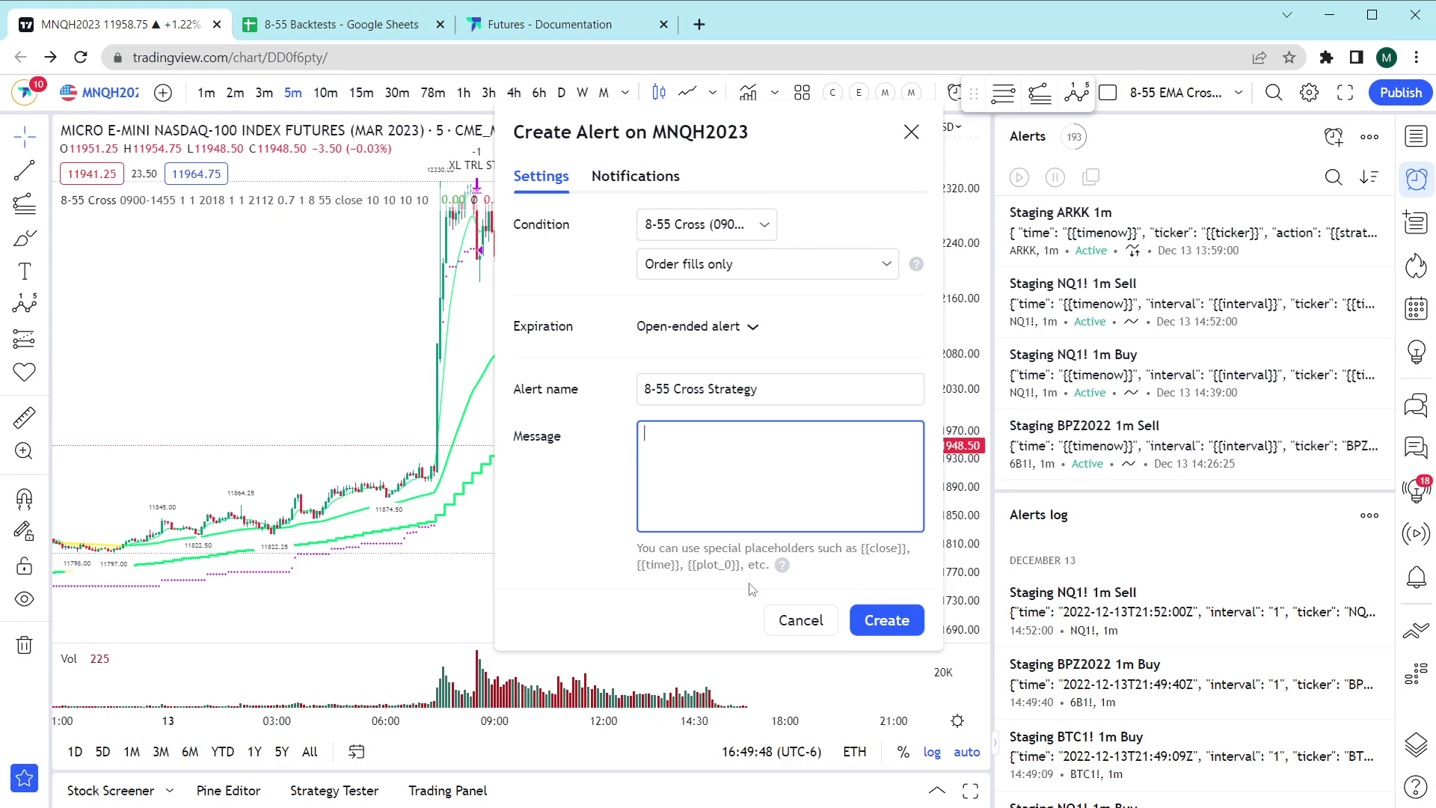
- In TradersPost, start a new webhook named 'New Futures Webhook' with asset class Futures
{"action": "key", "text": "alt+Tab"}
{"action": "key", "text": "alt+Tab"}
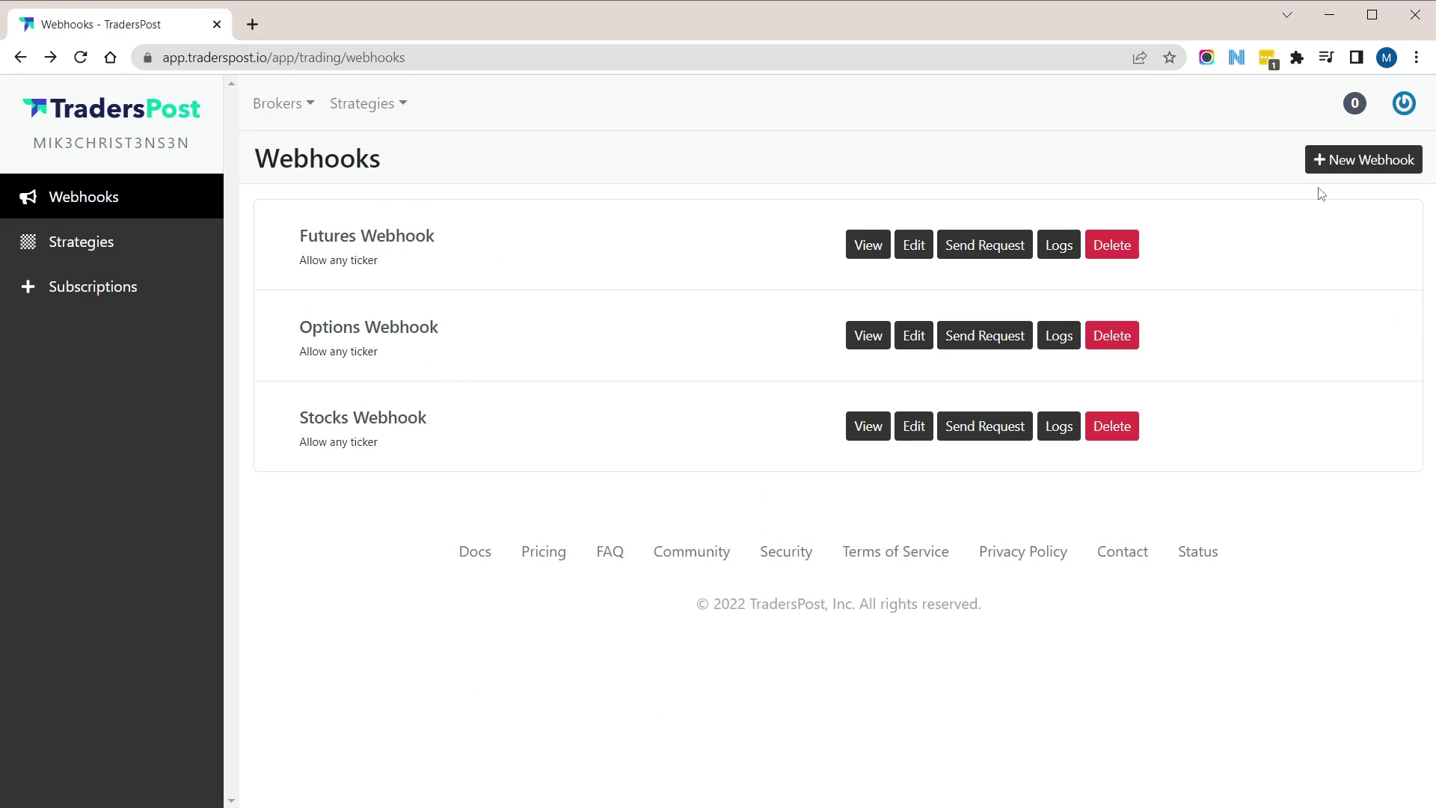
{"action": "left_click", "coordinate": [1361, 160]}
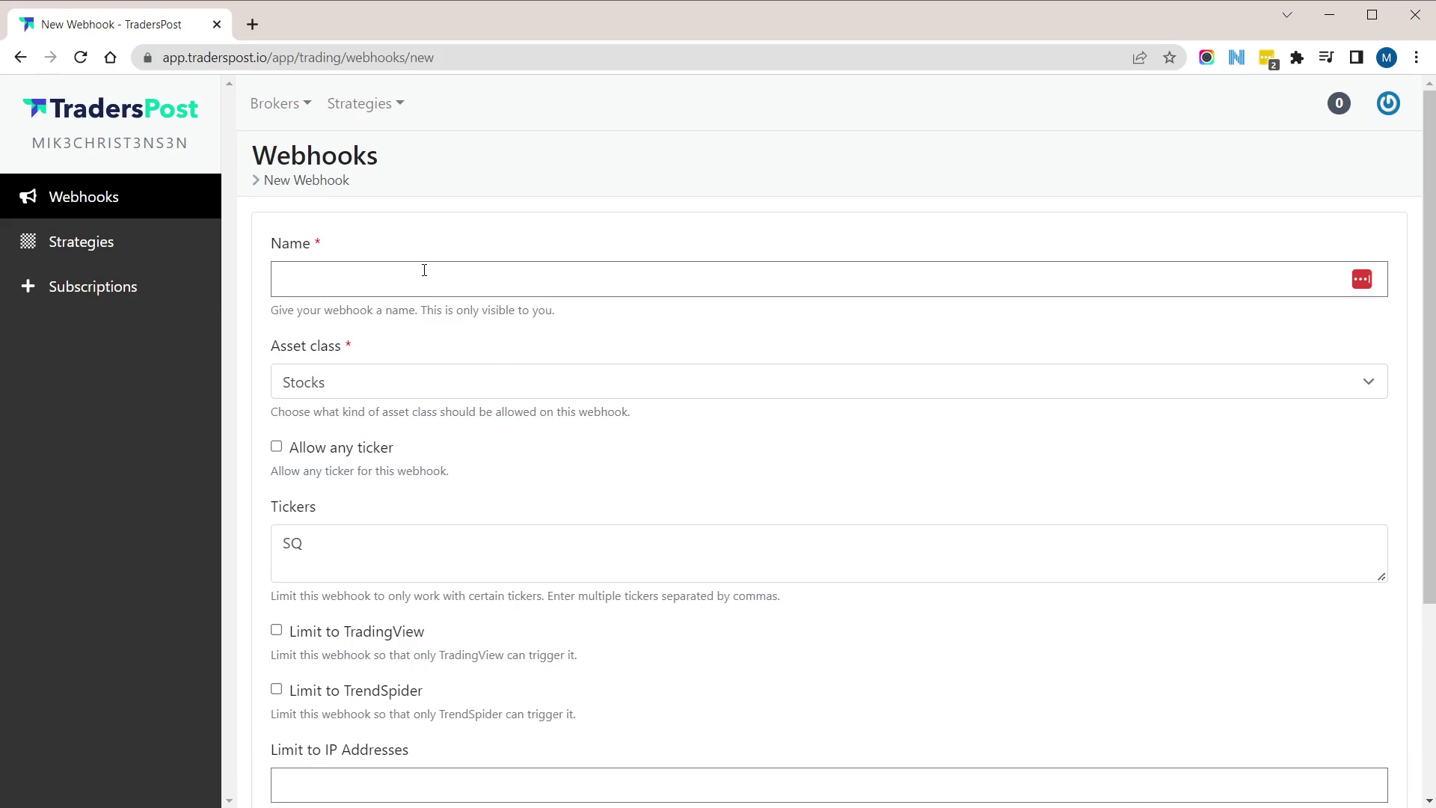
{"action": "left_click", "coordinate": [424, 269]}
{"action": "type", "text": "New F"}
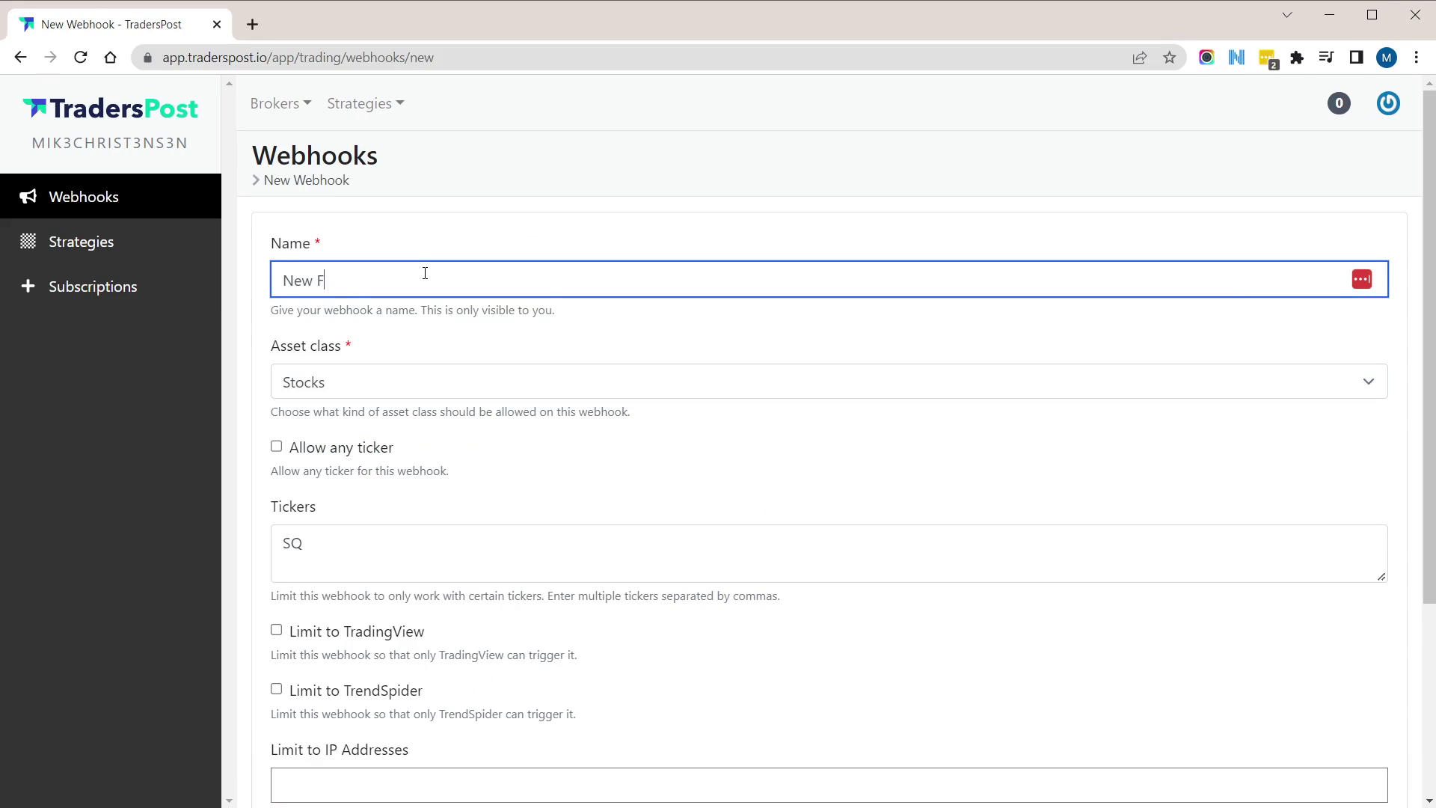
{"action": "type", "text": "utures Webhook"}
{"action": "key", "text": "Tab"}
{"action": "key", "text": "f"}
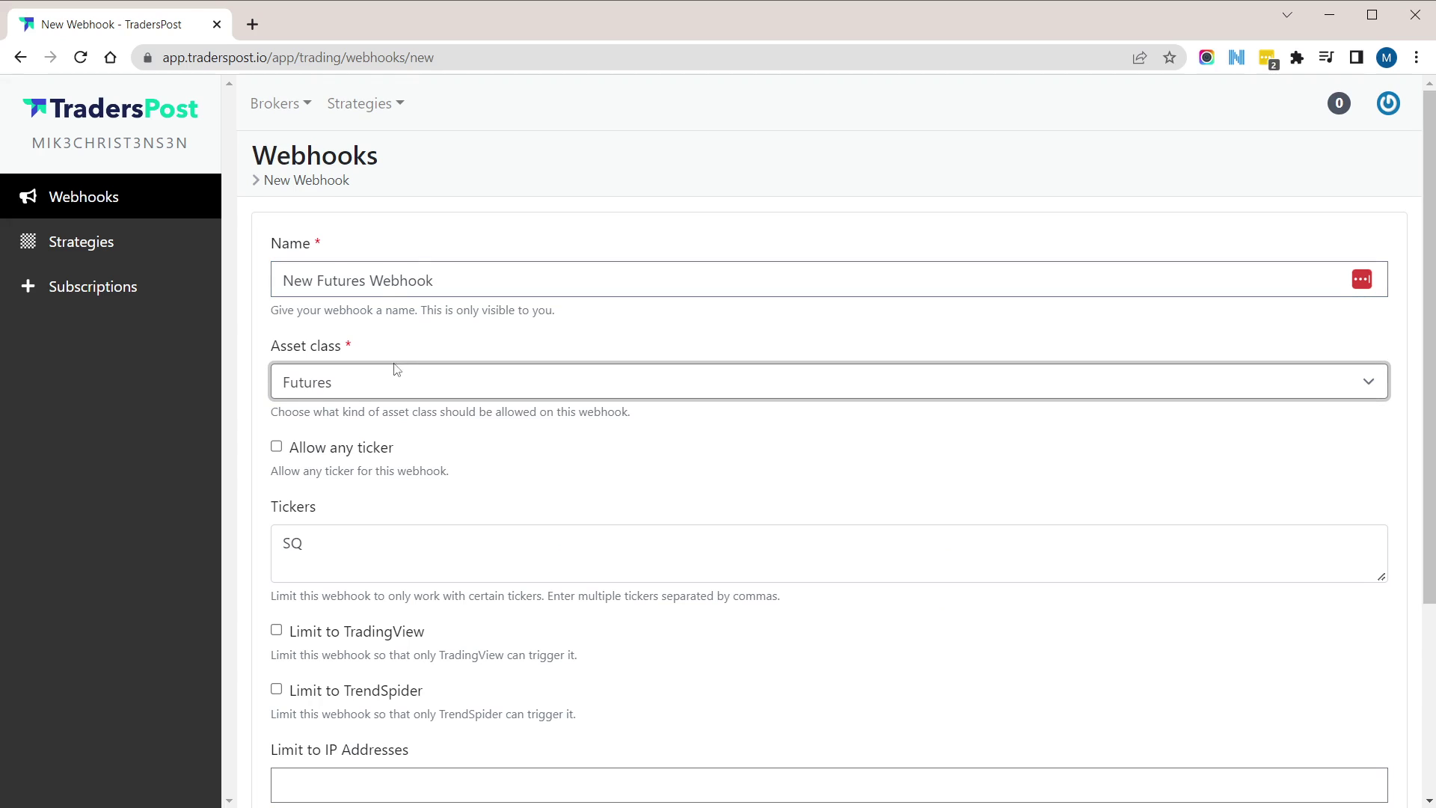
{"action": "left_click", "coordinate": [350, 396]}
{"action": "left_click", "coordinate": [346, 455]}
- Allow any ticker, clear the leftover SQ ticker, save the webhook and copy its URL
{"action": "left_click", "coordinate": [335, 447]}
{"action": "left_click", "coordinate": [394, 561]}
{"action": "key", "text": "ctrl+a"}
{"action": "key", "text": "BackSpace"}
{"action": "key", "text": "Tab"}
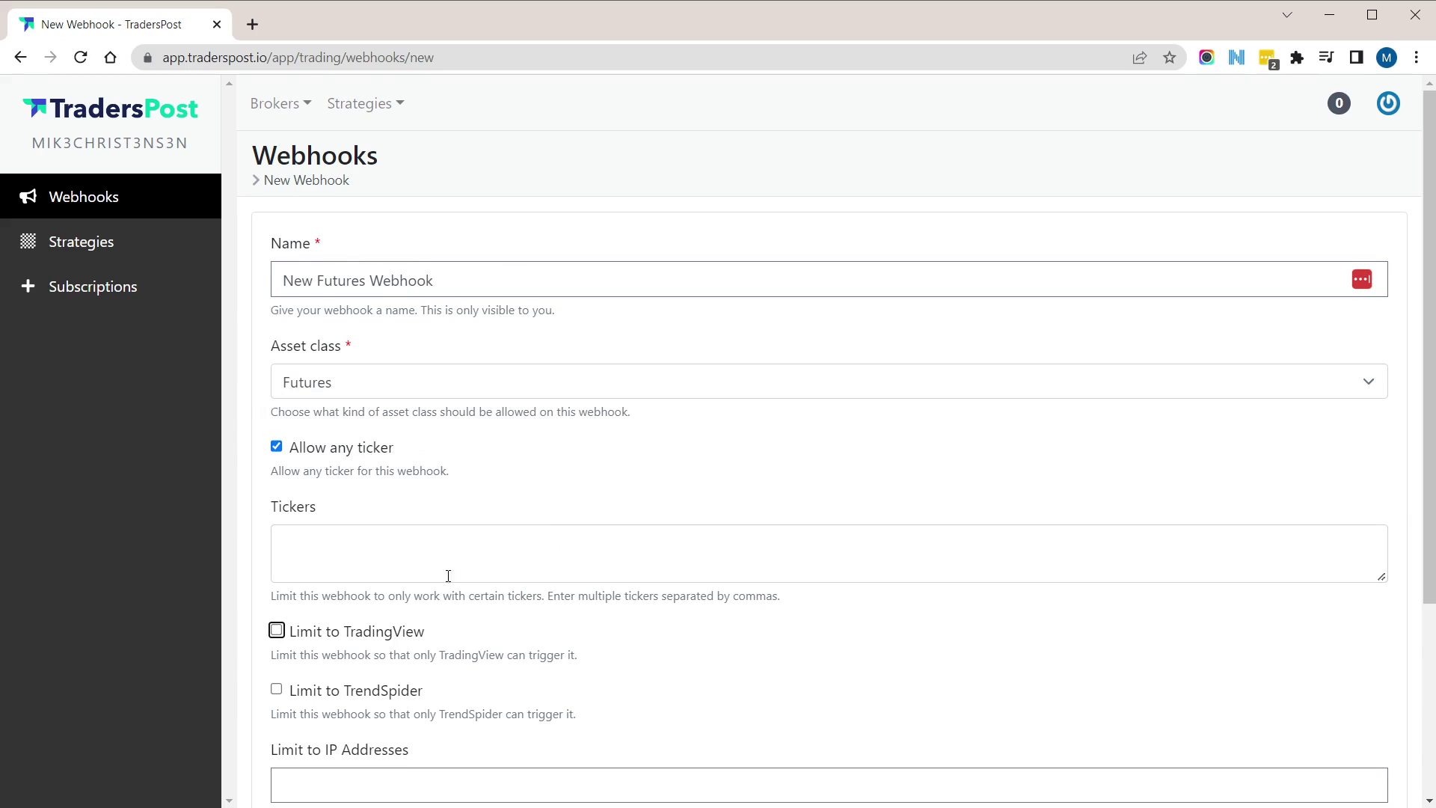
{"action": "scroll", "coordinate": [448, 575], "scroll_direction": "down", "scroll_amount": 3}
{"action": "left_click", "coordinate": [296, 641]}
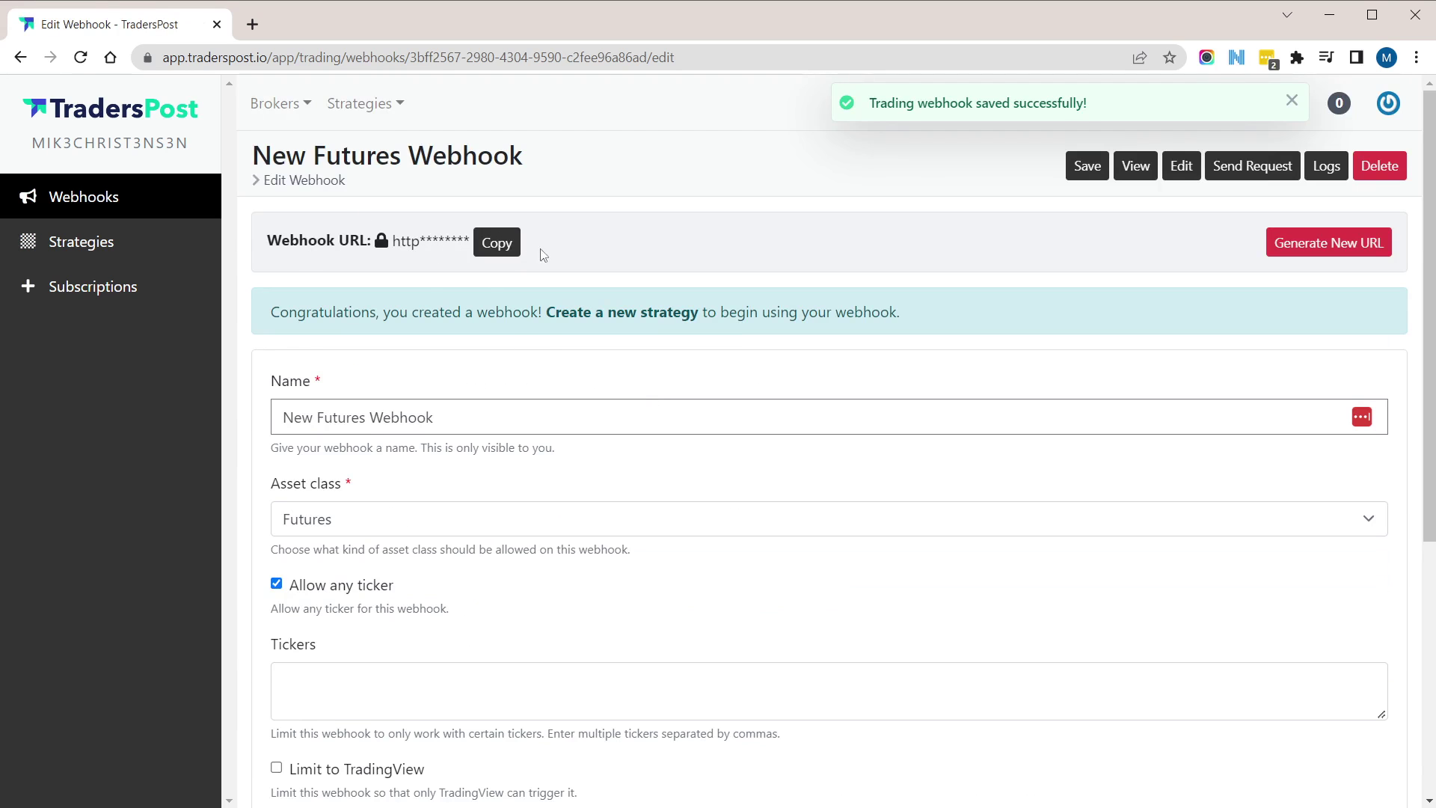
{"action": "left_click", "coordinate": [496, 240]}
{"action": "left_click", "coordinate": [809, 208]}
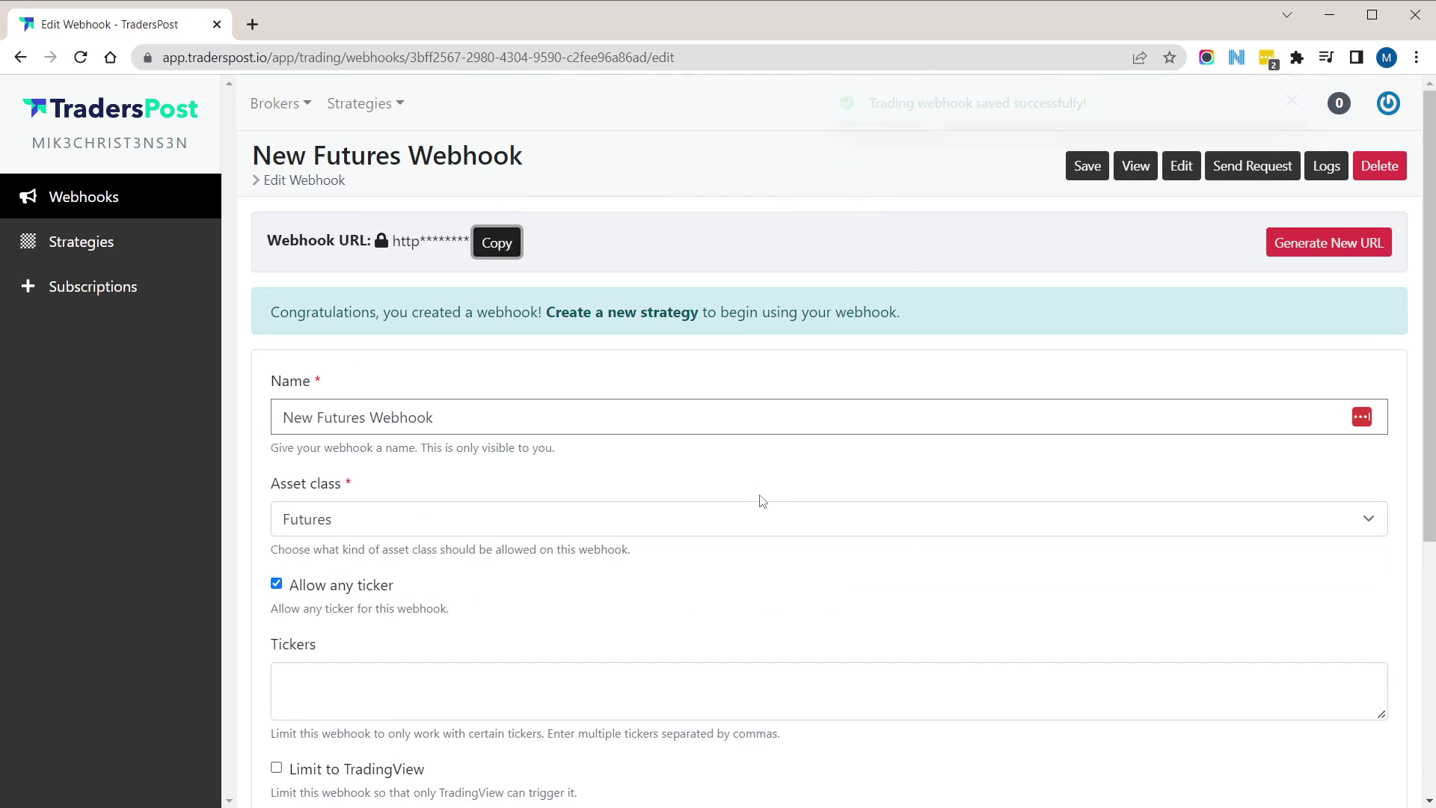
- Replace the TradingView alert's Webhook URL with the copied TradersPost futures webhook address
{"action": "key", "text": "alt+Tab"}
{"action": "left_click", "coordinate": [734, 448]}
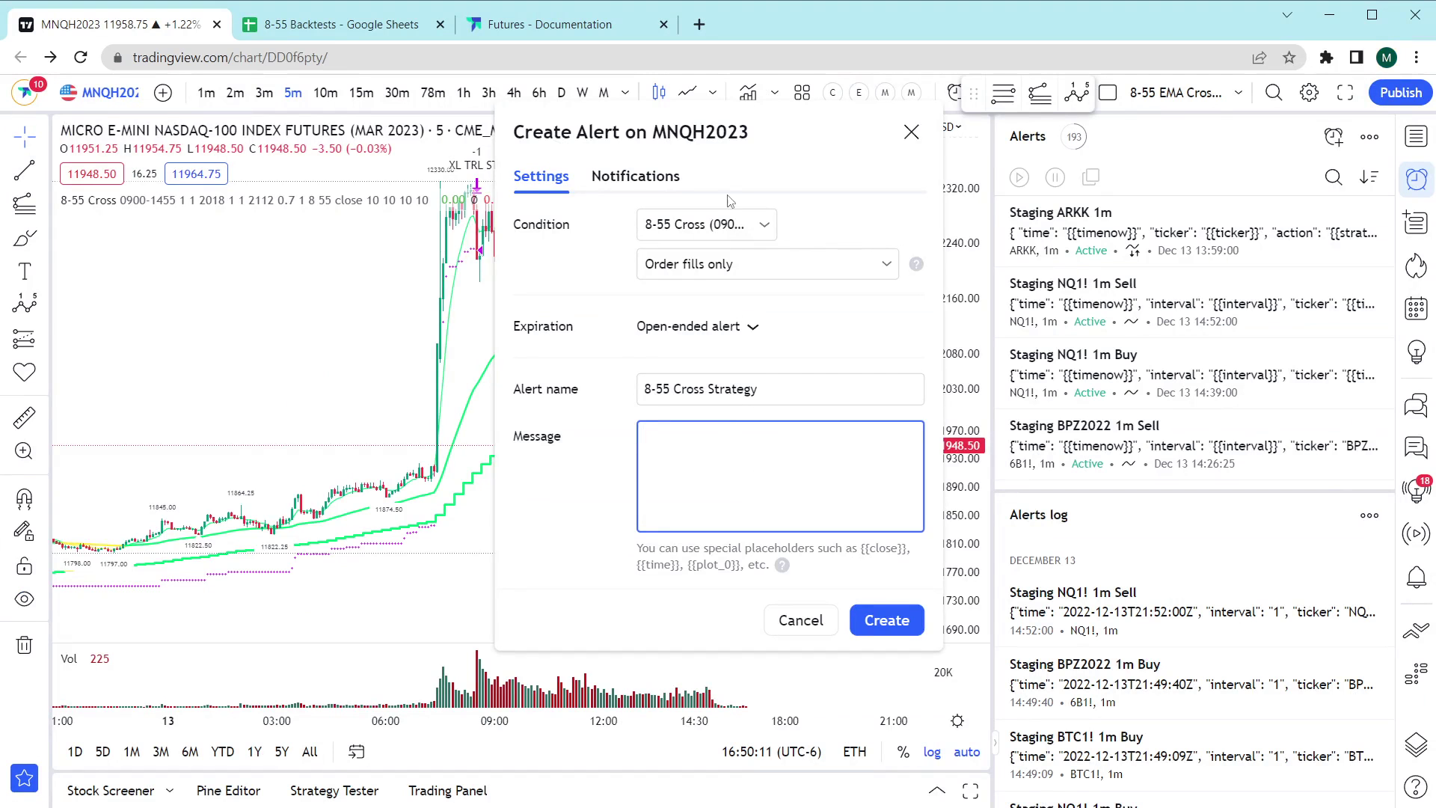
{"action": "left_click", "coordinate": [636, 176]}
{"action": "left_click", "coordinate": [600, 404]}
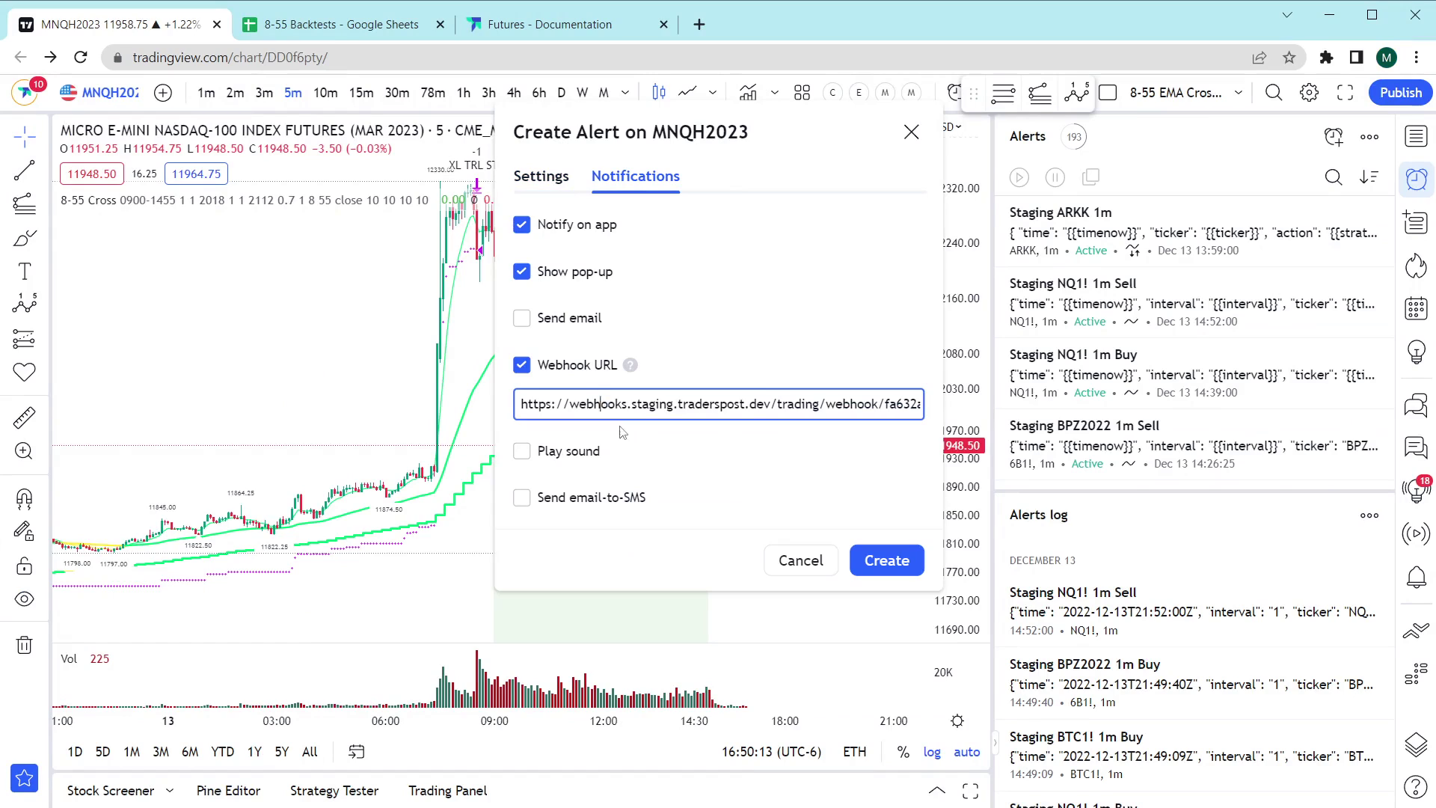
{"action": "key", "text": "ctrl+a"}
{"action": "key", "text": "ctrl+v"}
{"action": "key", "text": "Tab"}
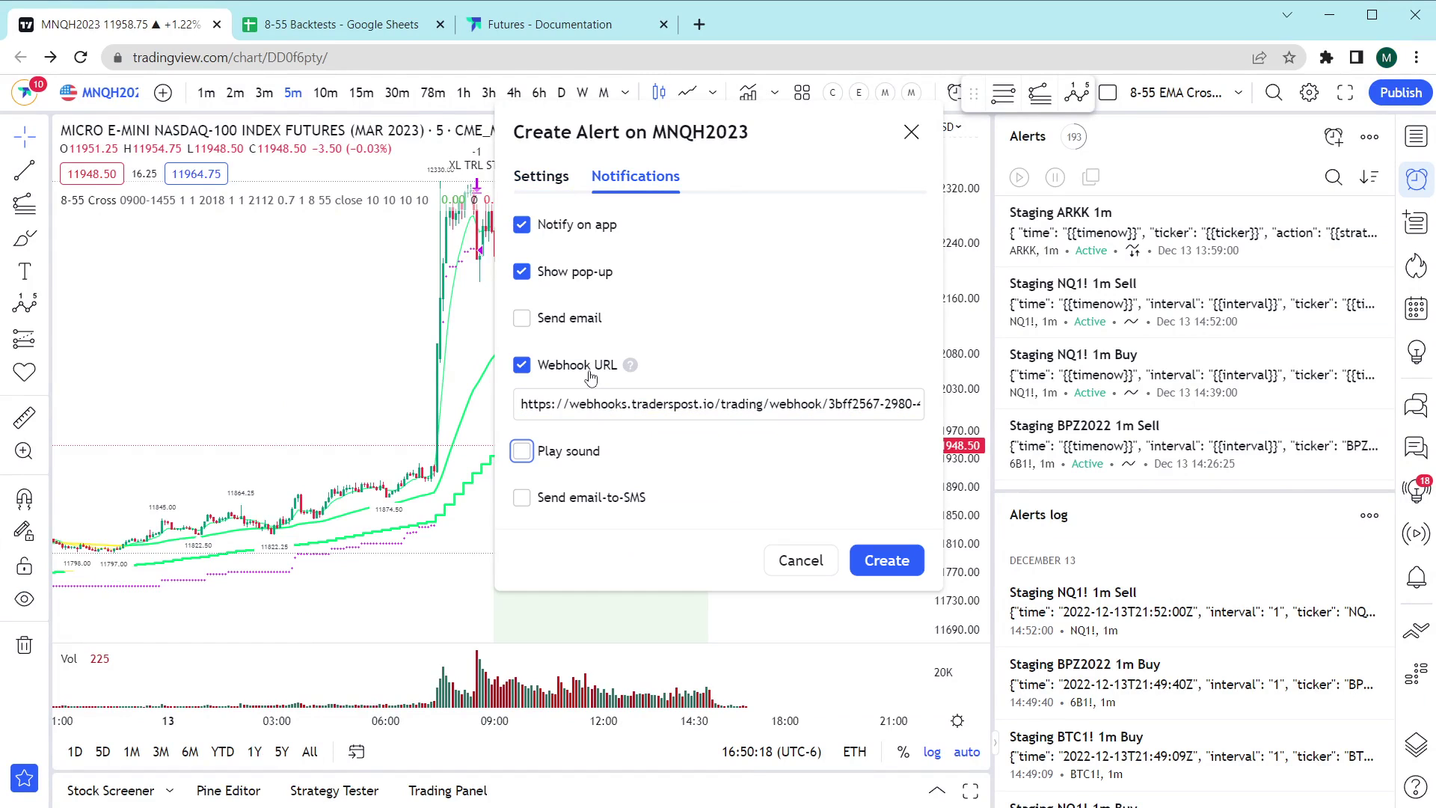
- Create a new strategy named '8-55 Crossover Strategy' linked to New Futures Webhook
{"action": "key", "text": "alt+Tab"}
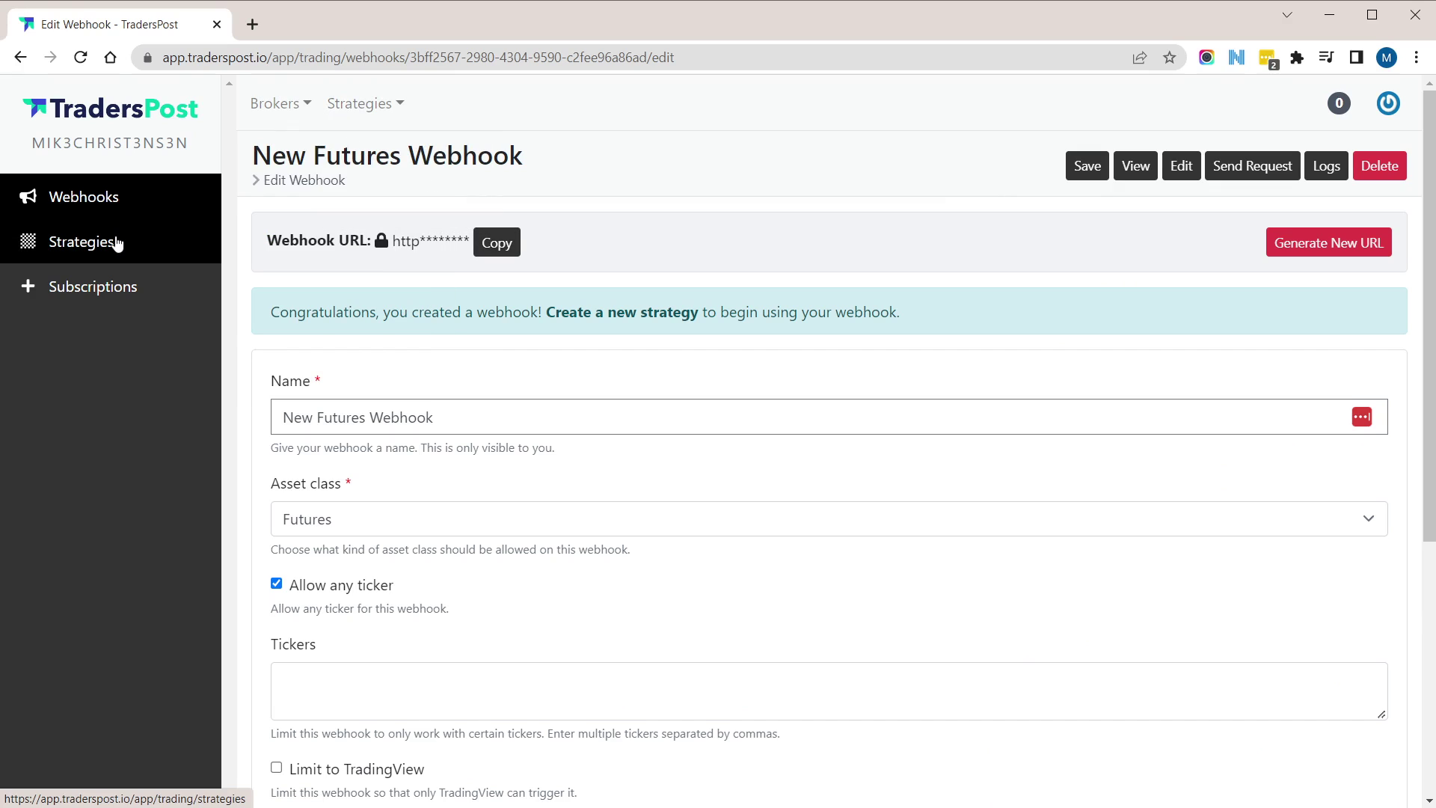
{"action": "left_click", "coordinate": [607, 313]}
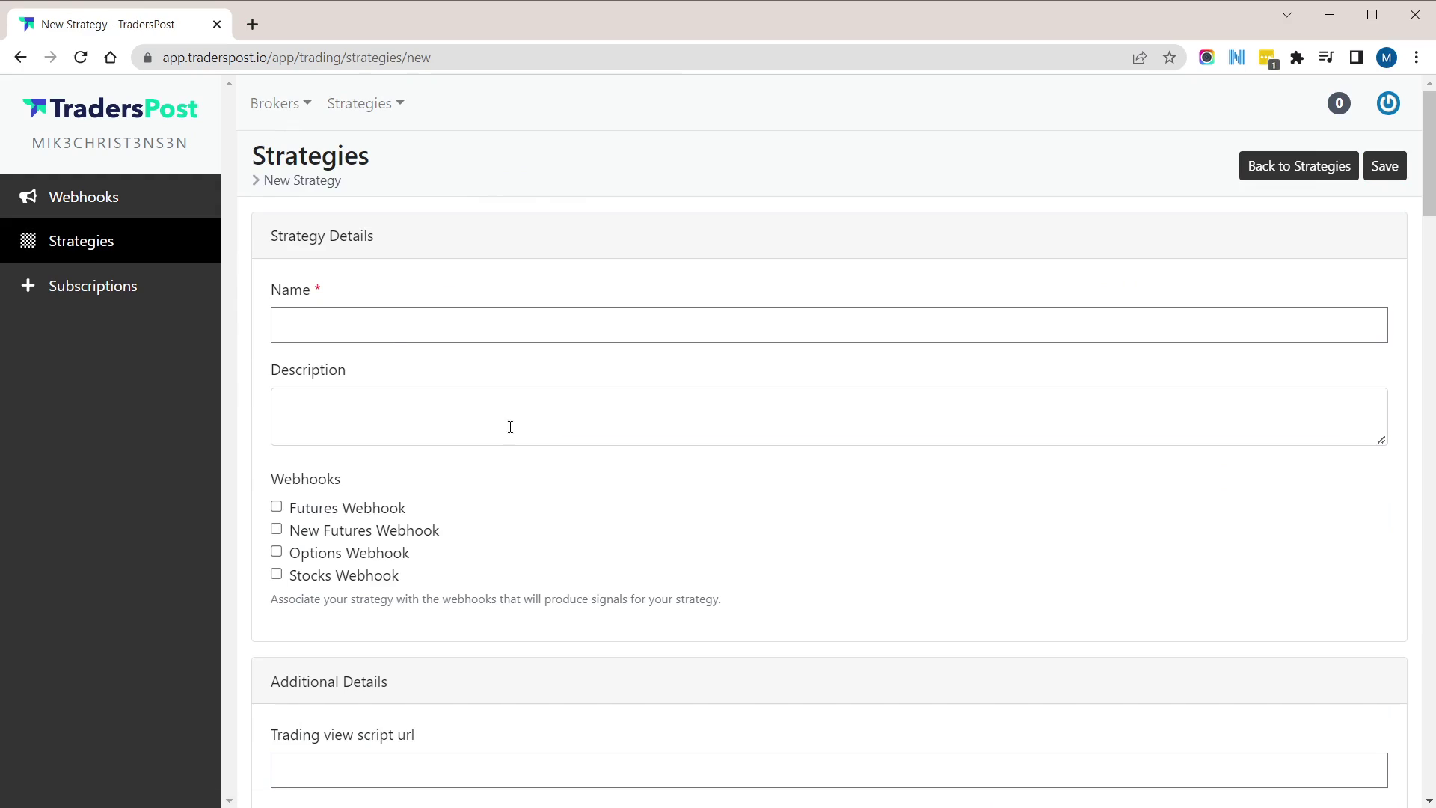
{"action": "left_click", "coordinate": [396, 328]}
{"action": "type", "text": "80"}
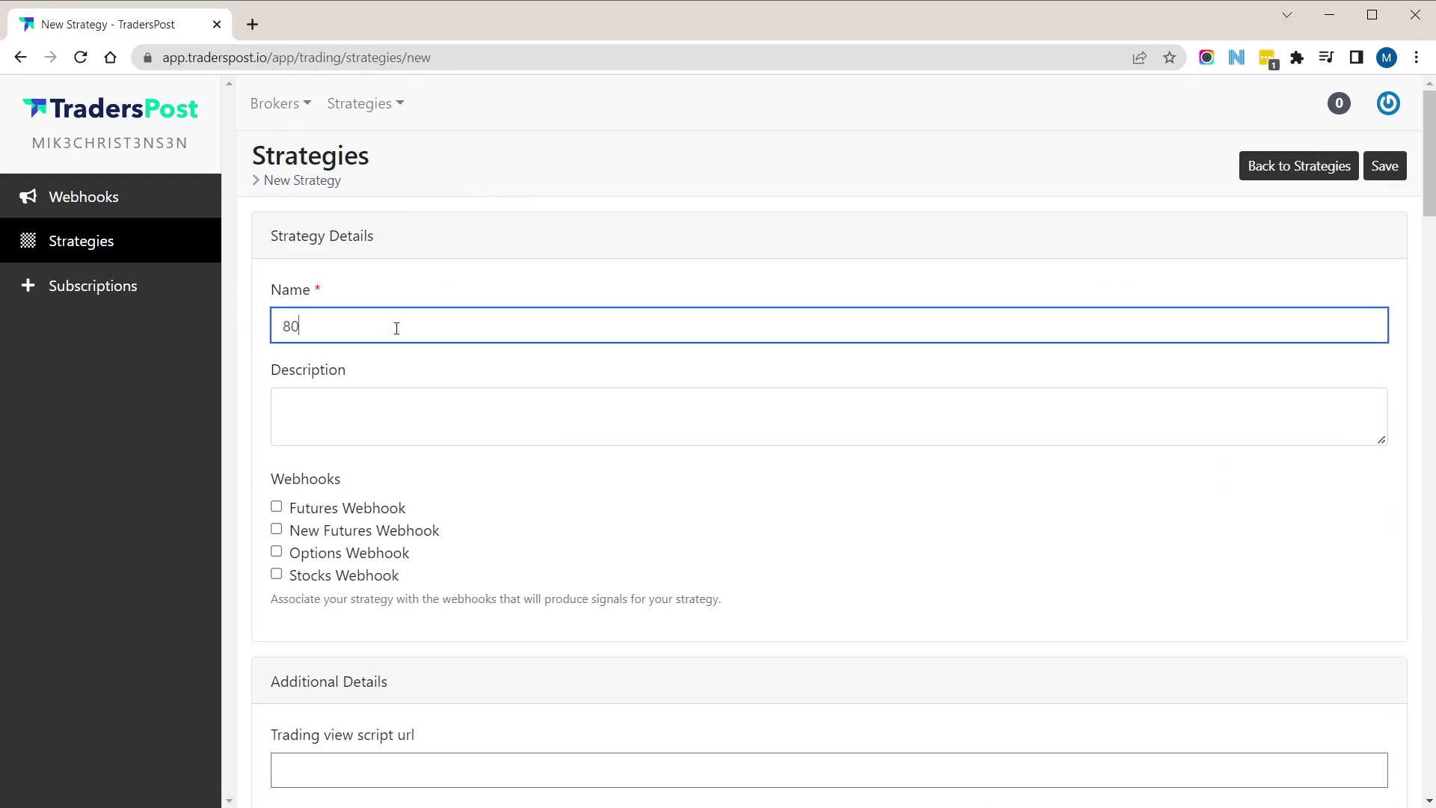
{"action": "type", "text": "55 Crossover Stratgegyegy"}
{"action": "key", "text": "Tab"}
{"action": "scroll", "coordinate": [512, 538], "scroll_direction": "down", "scroll_amount": 3}
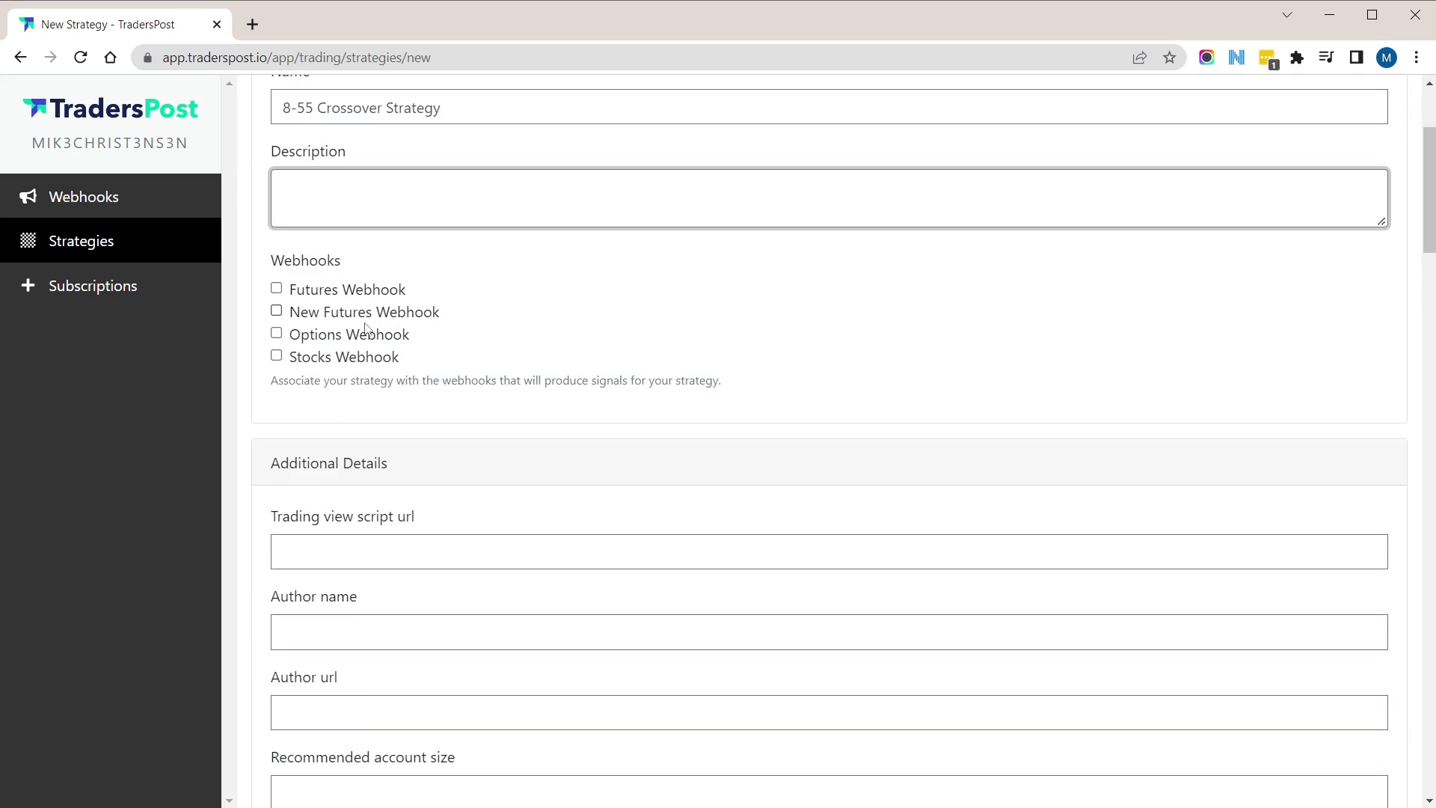
{"action": "left_click", "coordinate": [365, 315]}
- Set the strategy's trade sides to Both and turn off automatic side swapping
{"action": "scroll", "coordinate": [438, 493], "scroll_direction": "down", "scroll_amount": 3}
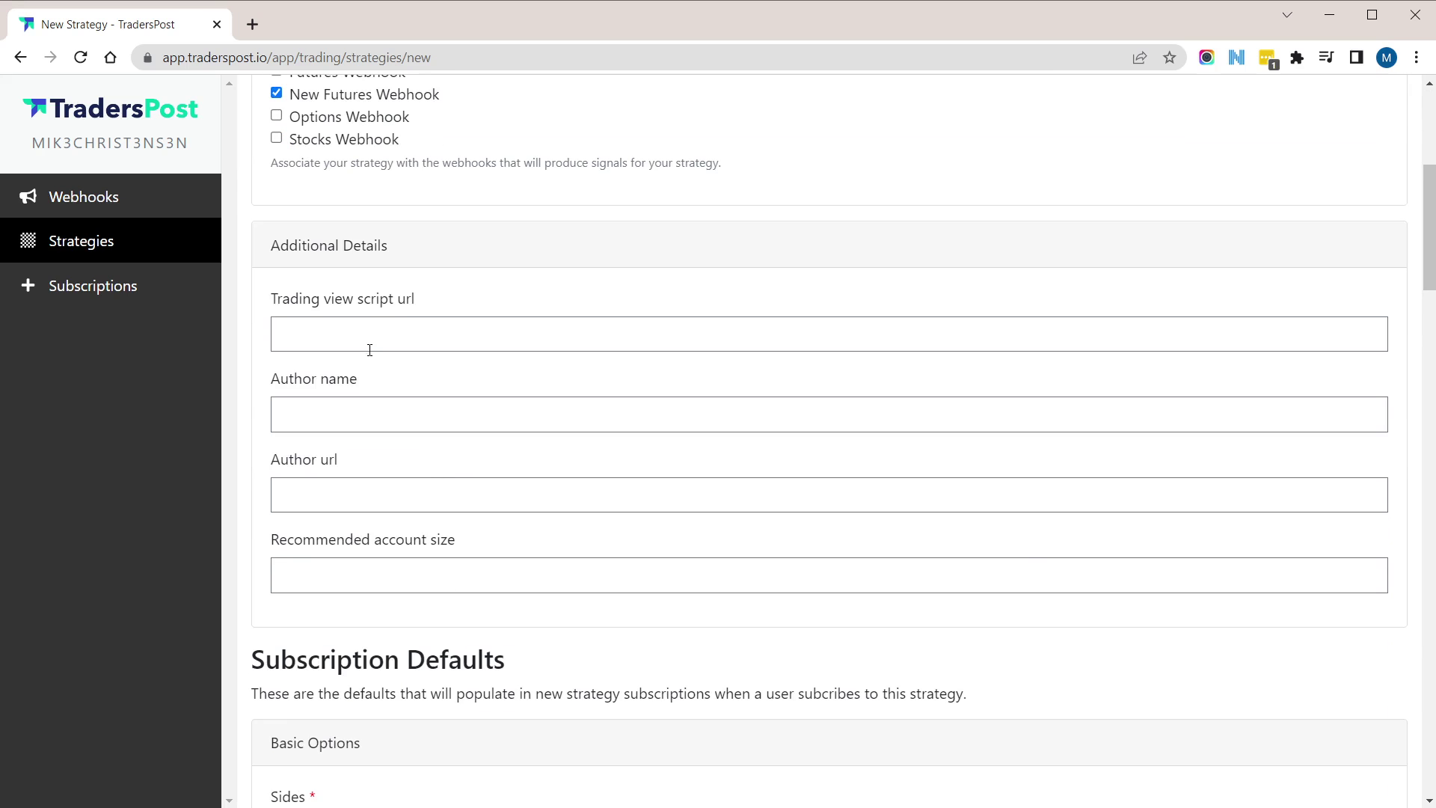
{"action": "left_click", "coordinate": [370, 340]}
{"action": "scroll", "coordinate": [436, 449], "scroll_direction": "down", "scroll_amount": 3}
{"action": "scroll", "coordinate": [479, 566], "scroll_direction": "down", "scroll_amount": 3}
{"action": "left_click", "coordinate": [340, 390]}
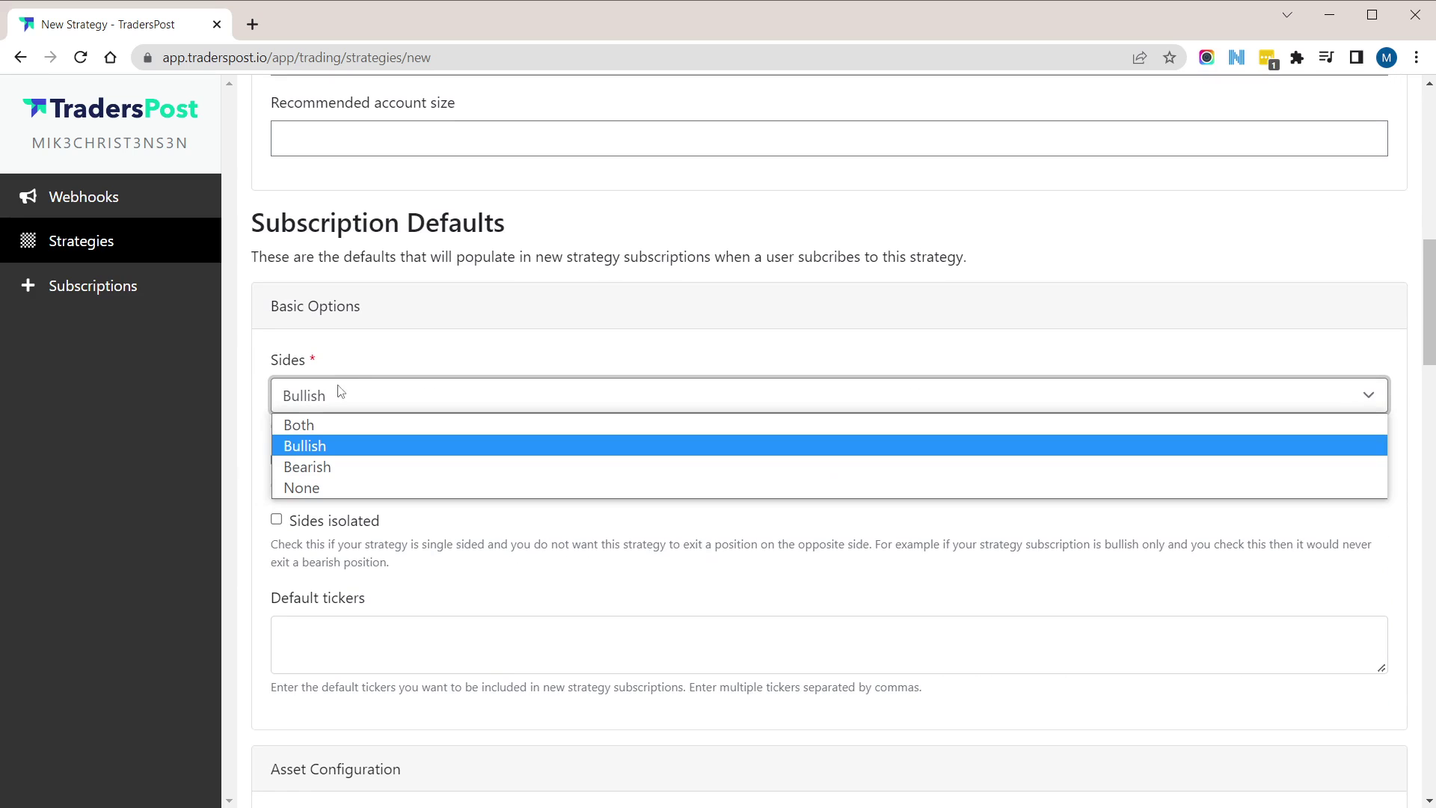
{"action": "left_click", "coordinate": [348, 424]}
{"action": "scroll", "coordinate": [406, 374], "scroll_direction": "down", "scroll_amount": 3}
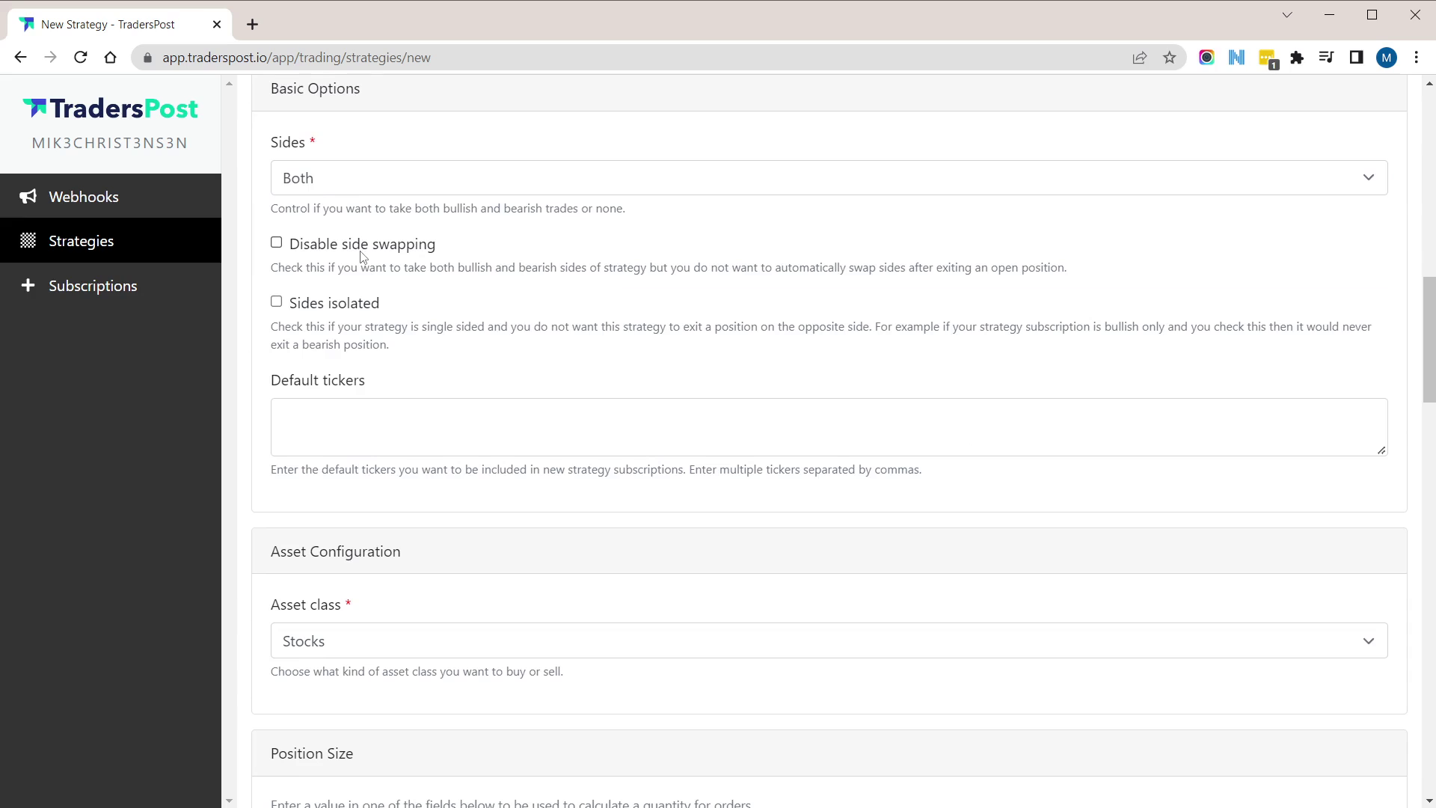
{"action": "left_click", "coordinate": [320, 184]}
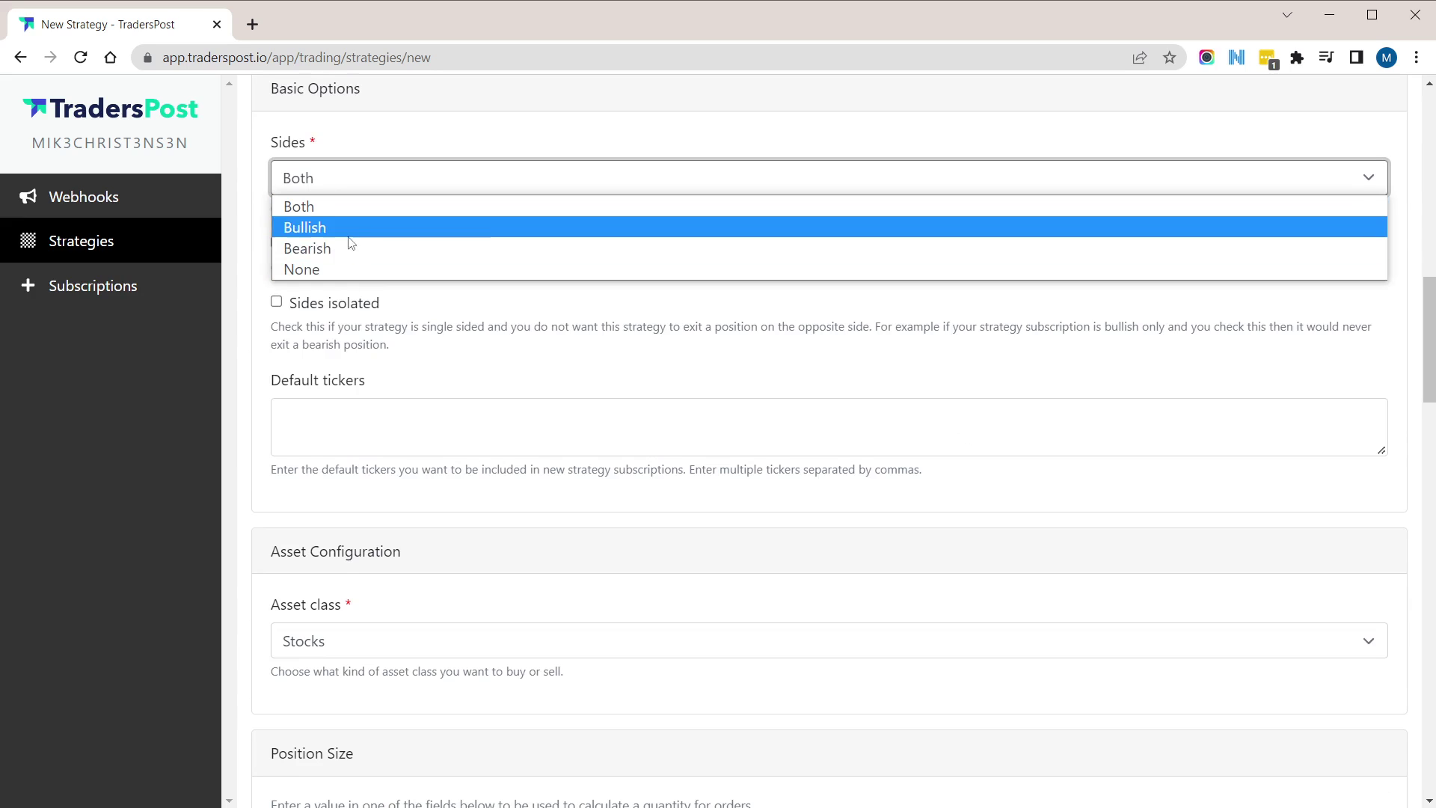
{"action": "left_click", "coordinate": [348, 232]}
{"action": "left_click", "coordinate": [320, 184]}
{"action": "left_click", "coordinate": [321, 207]}
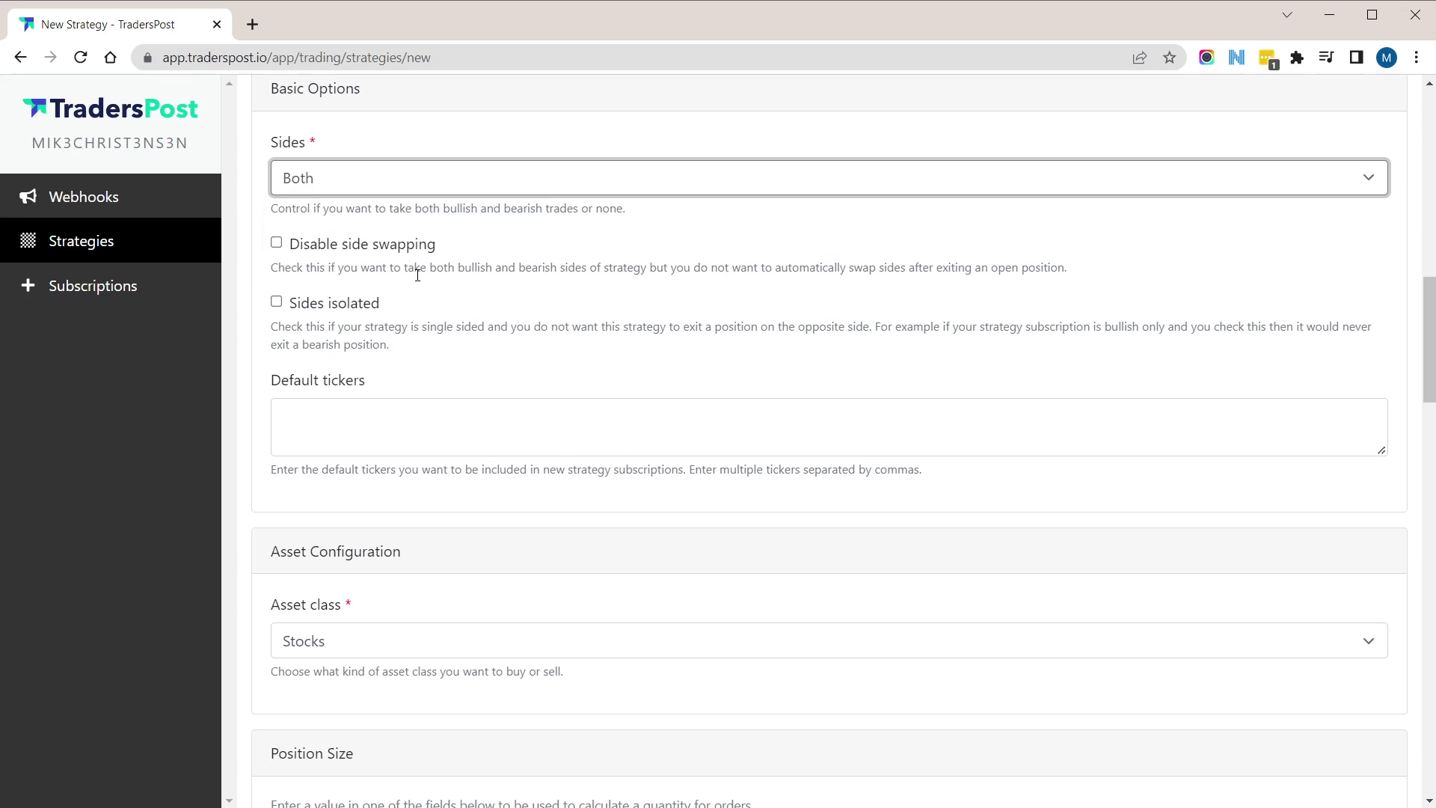
{"action": "left_click", "coordinate": [357, 247]}
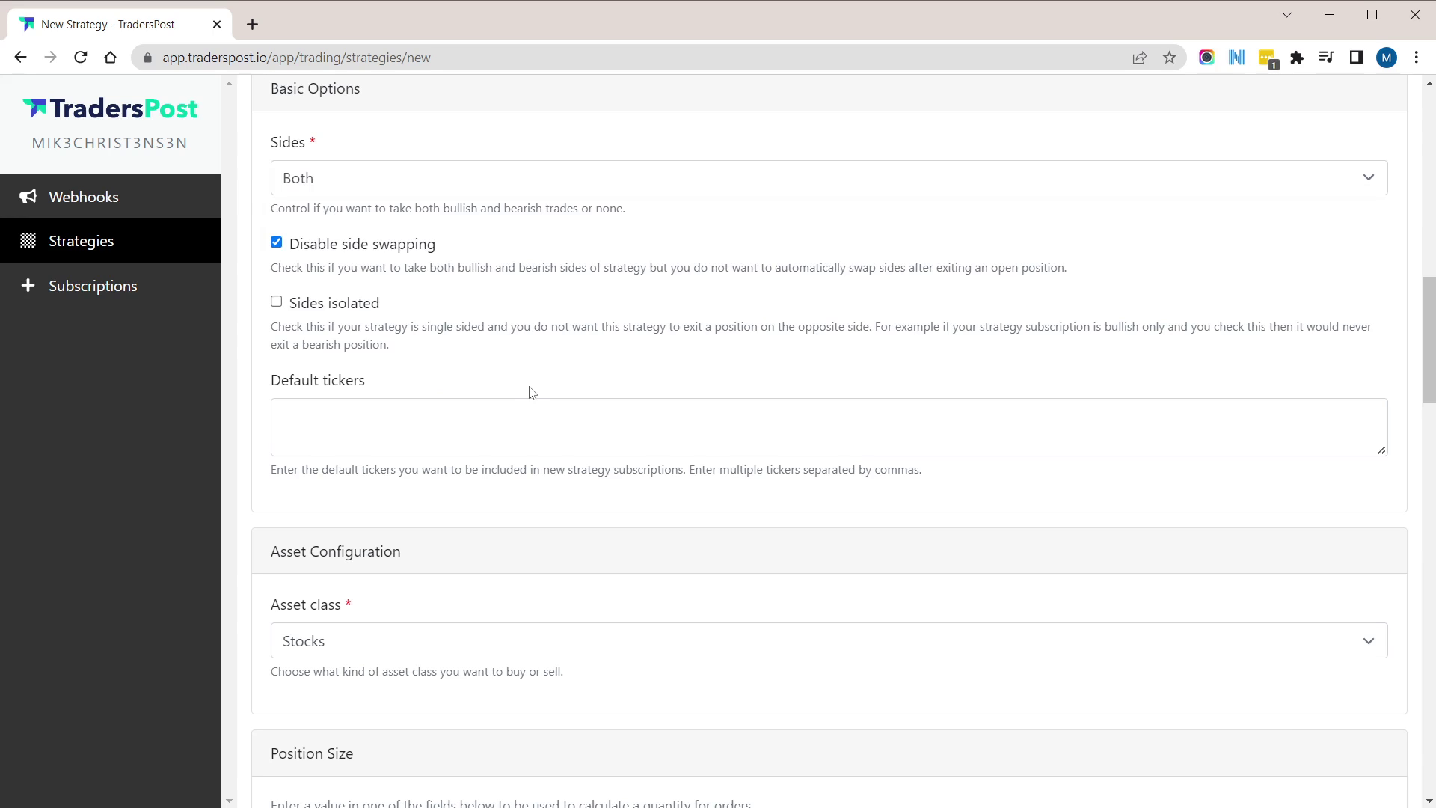
- Use Futures asset class, signal quantity, and market entry and exit orders, then save the strategy
{"action": "scroll", "coordinate": [521, 387], "scroll_direction": "down", "scroll_amount": 5}
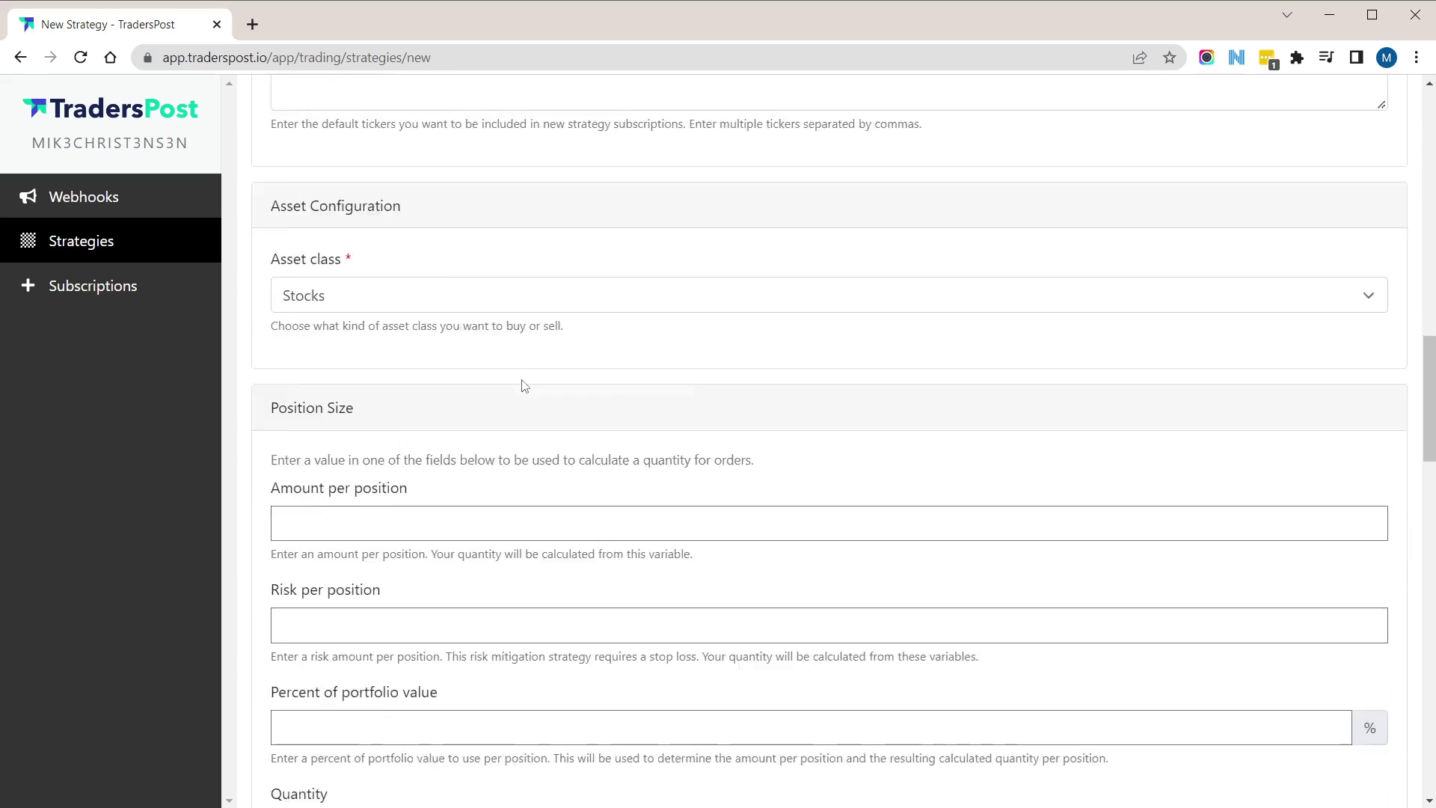
{"action": "left_click", "coordinate": [359, 205]}
{"action": "left_click", "coordinate": [362, 275]}
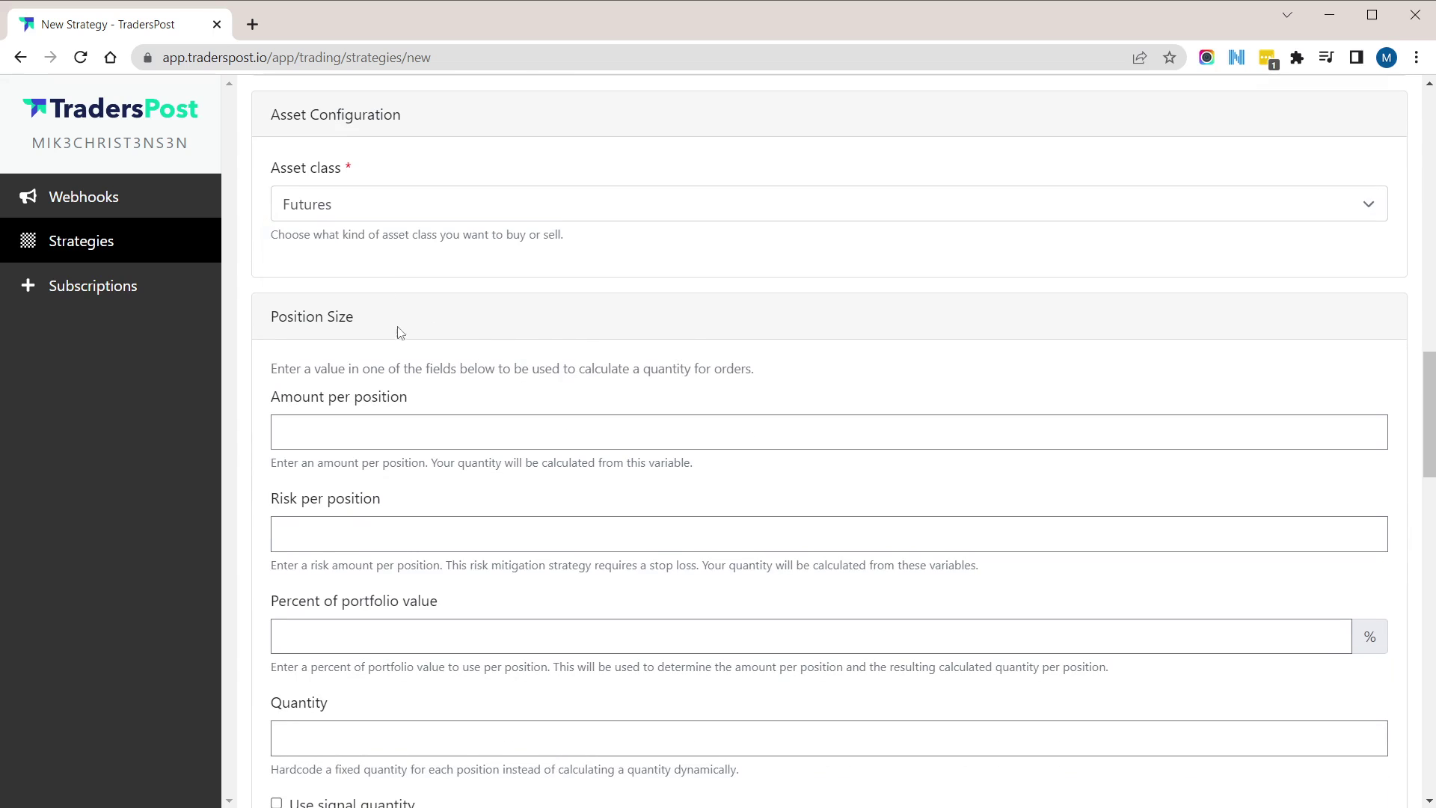
{"action": "scroll", "coordinate": [397, 330], "scroll_direction": "down", "scroll_amount": 6}
{"action": "left_click", "coordinate": [366, 370]}
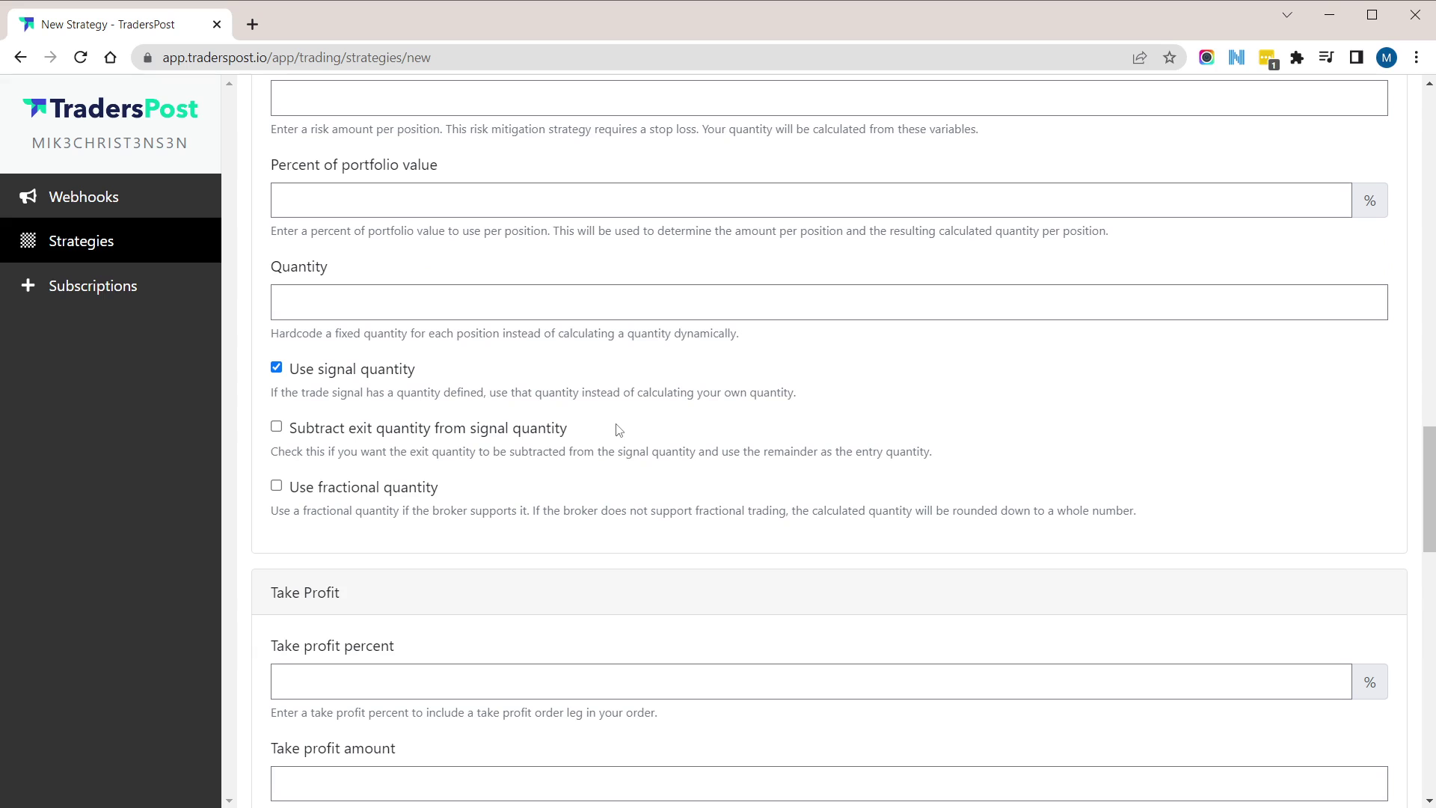
{"action": "scroll", "coordinate": [658, 448], "scroll_direction": "down", "scroll_amount": 15}
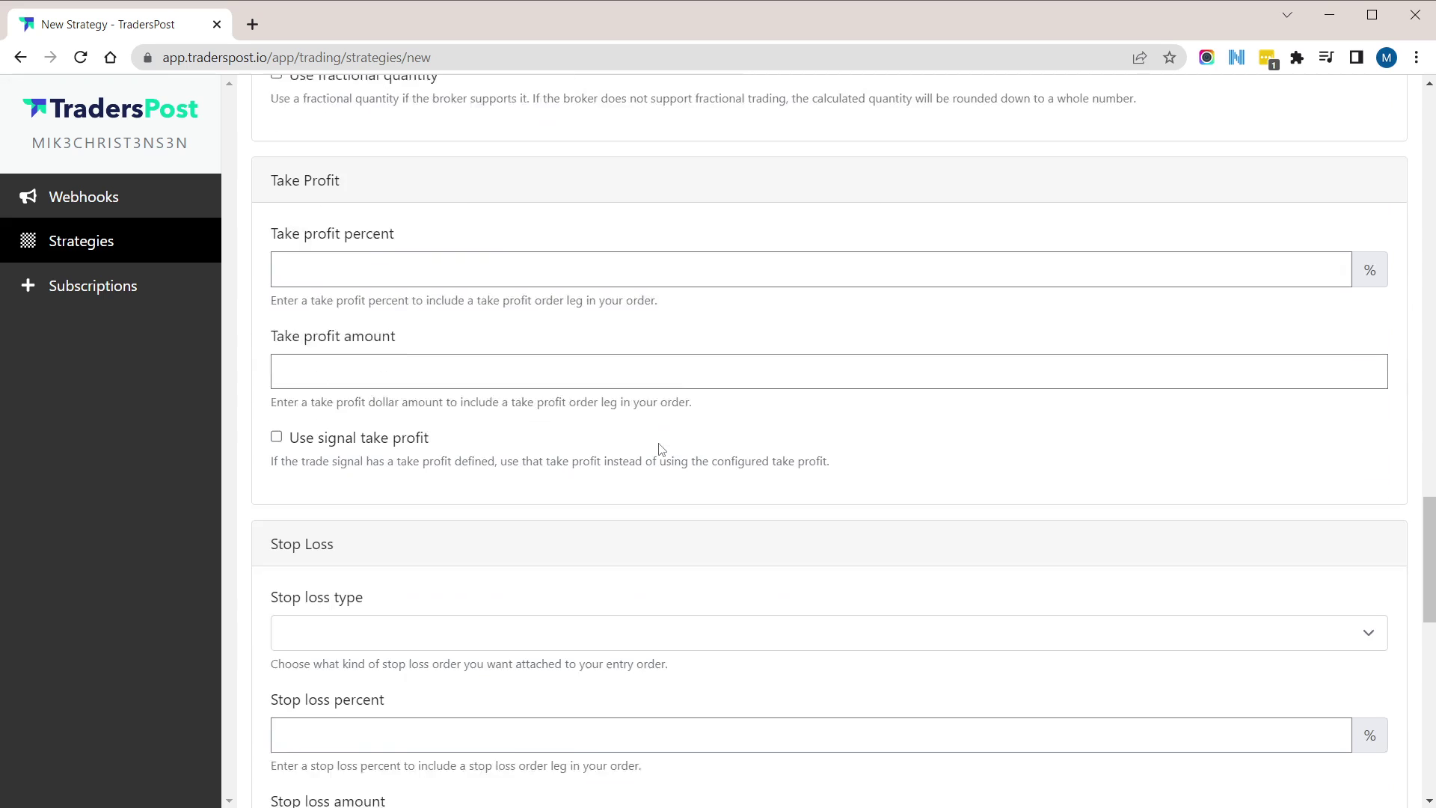
{"action": "scroll", "coordinate": [505, 529], "scroll_direction": "down", "scroll_amount": 3}
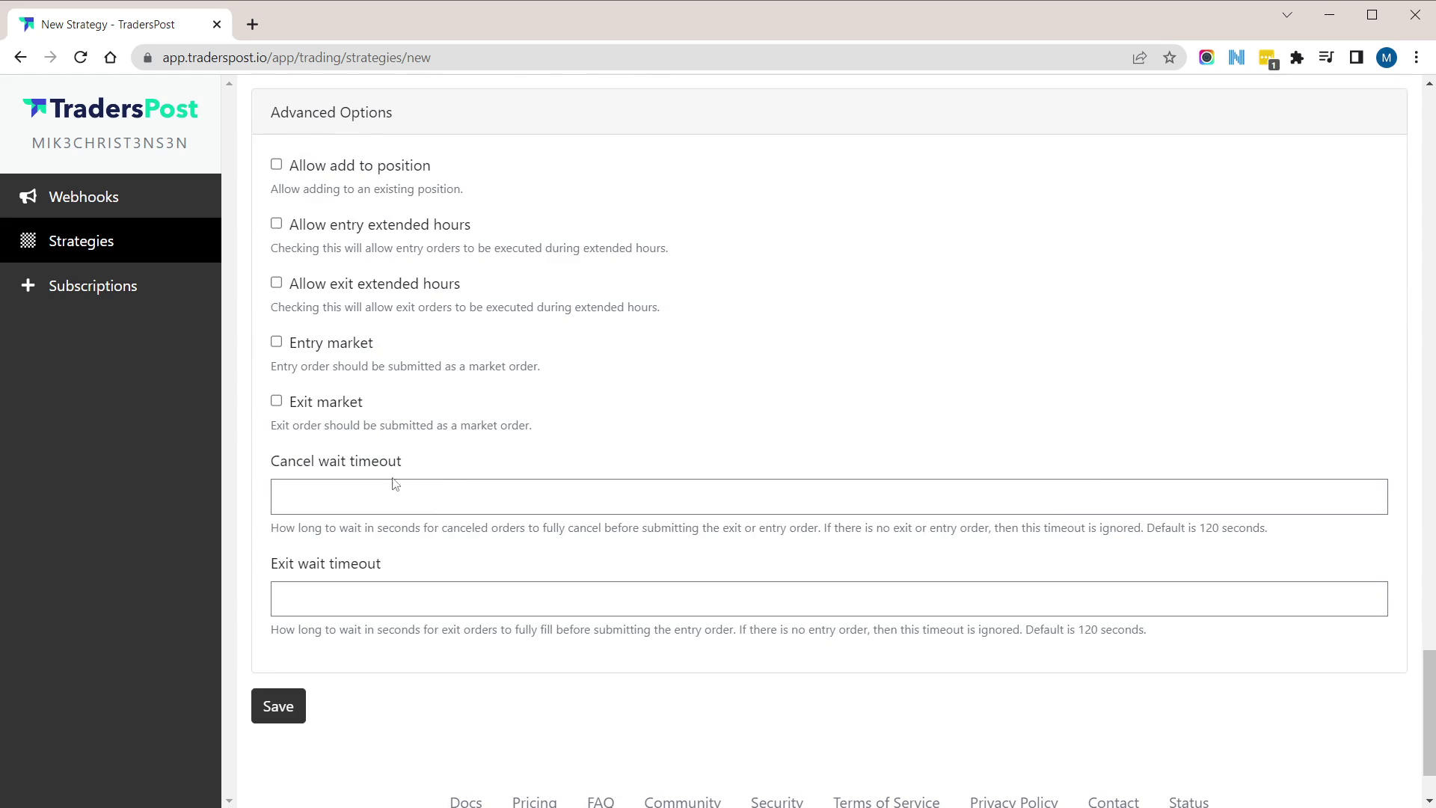
{"action": "left_click", "coordinate": [310, 344]}
{"action": "left_click", "coordinate": [326, 402]}
{"action": "left_click", "coordinate": [278, 707]}
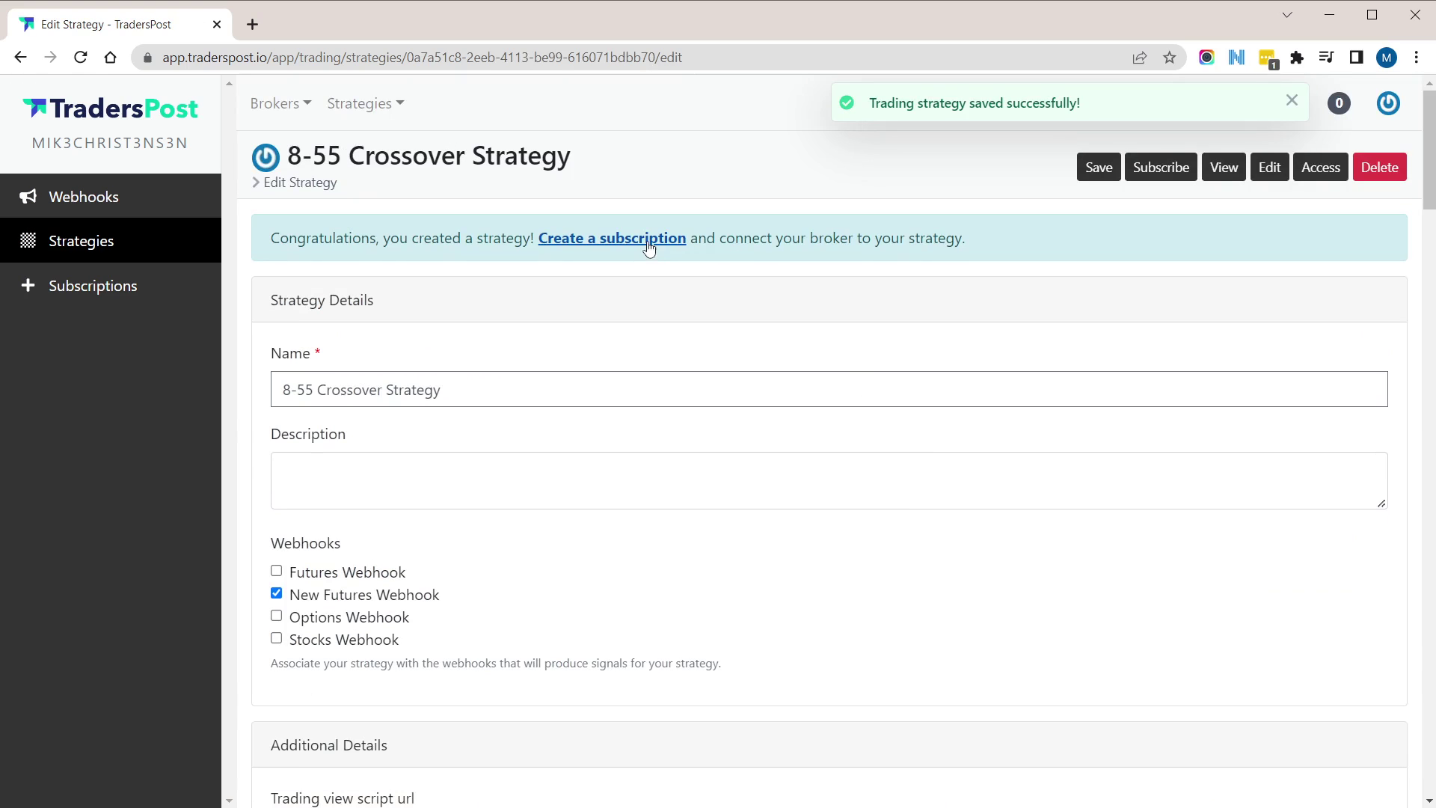
- Create a subscription to the 8-55 Crossover Strategy using the TradersPost paper broker
{"action": "left_click", "coordinate": [647, 239]}
{"action": "scroll", "coordinate": [532, 583], "scroll_direction": "down", "scroll_amount": 3}
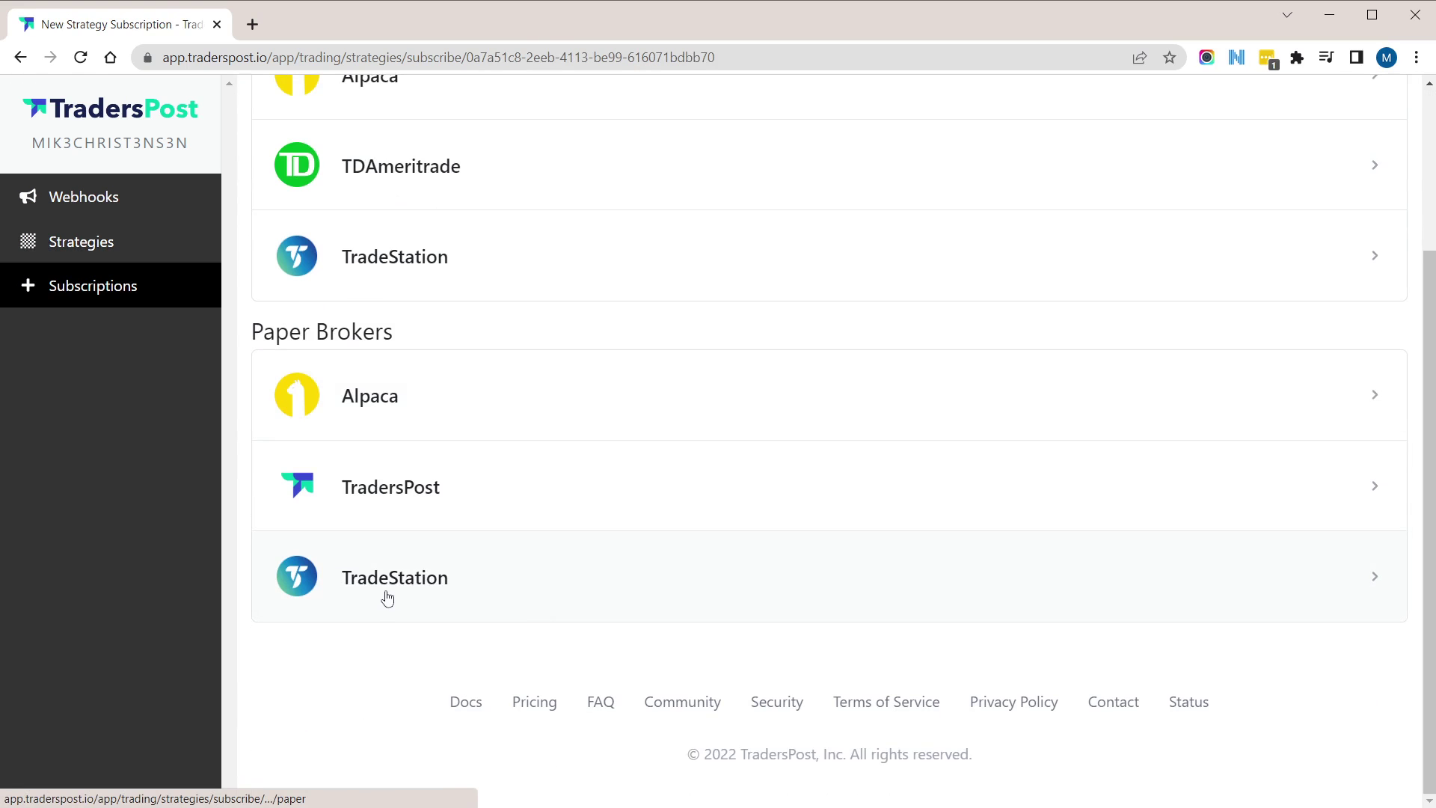
{"action": "left_click", "coordinate": [407, 497]}
{"action": "left_click", "coordinate": [546, 281]}
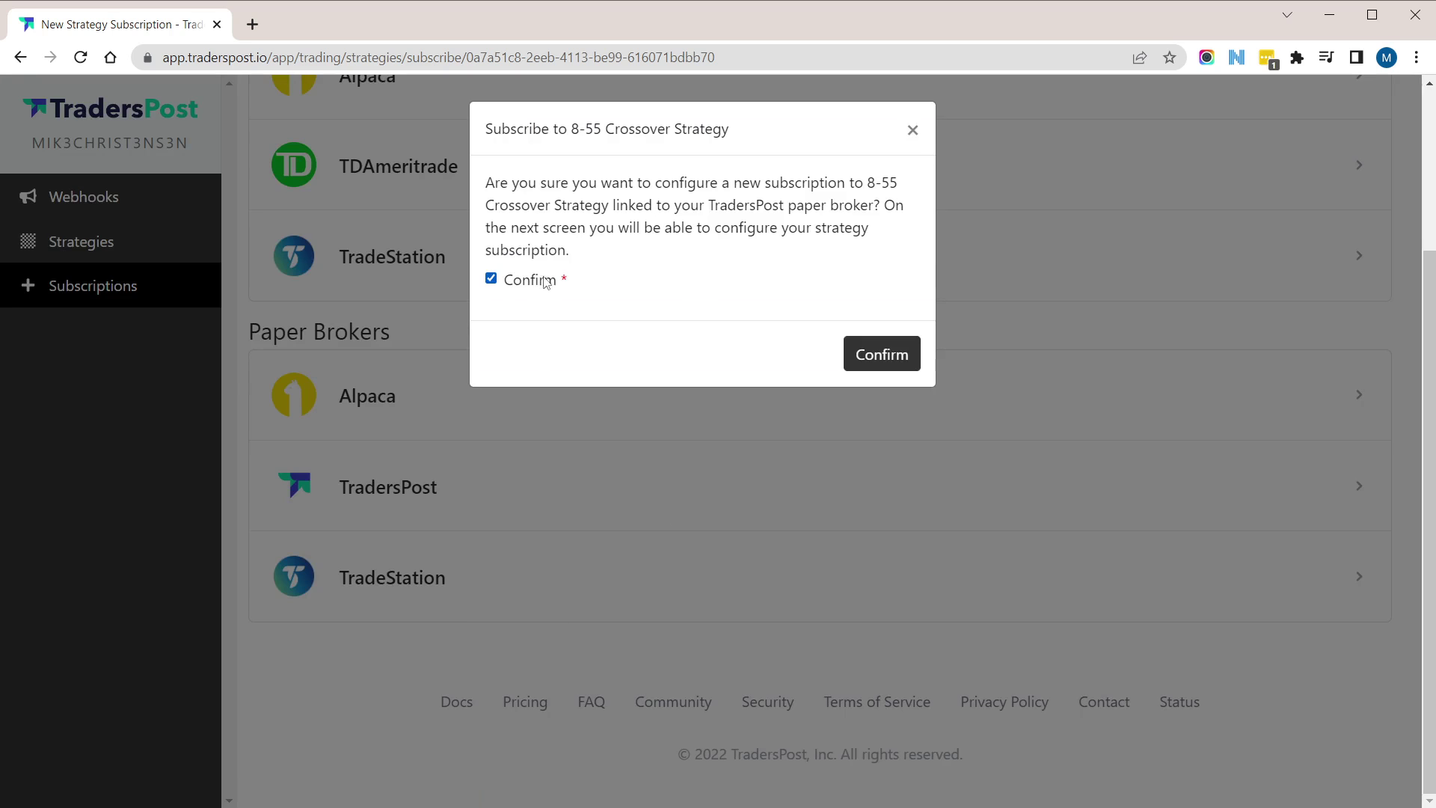
{"action": "left_click", "coordinate": [885, 355]}
- Turn on Auto submit and Allow any ticker, then save the subscription settings
{"action": "scroll", "coordinate": [516, 451], "scroll_direction": "down", "scroll_amount": 3}
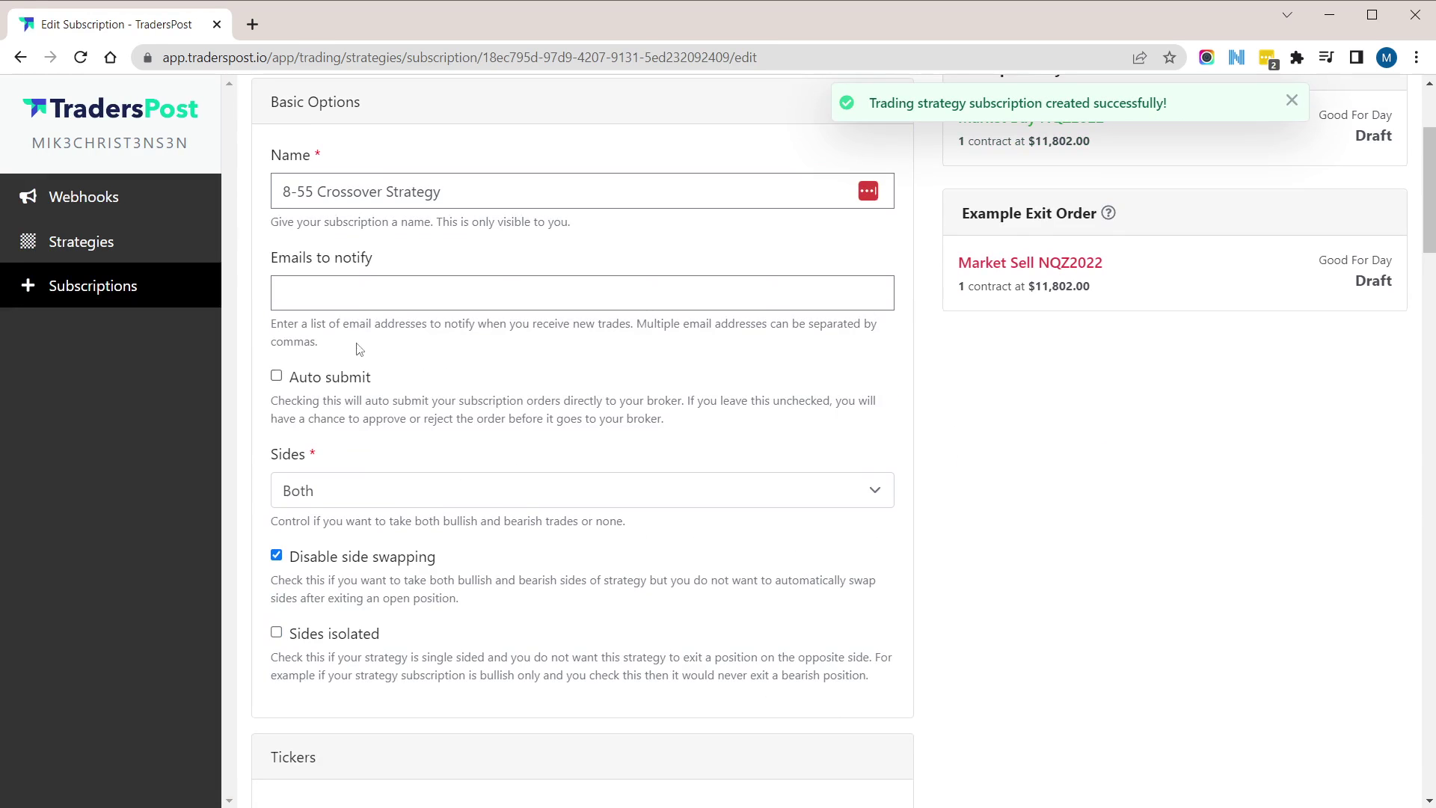
{"action": "left_click", "coordinate": [276, 375]}
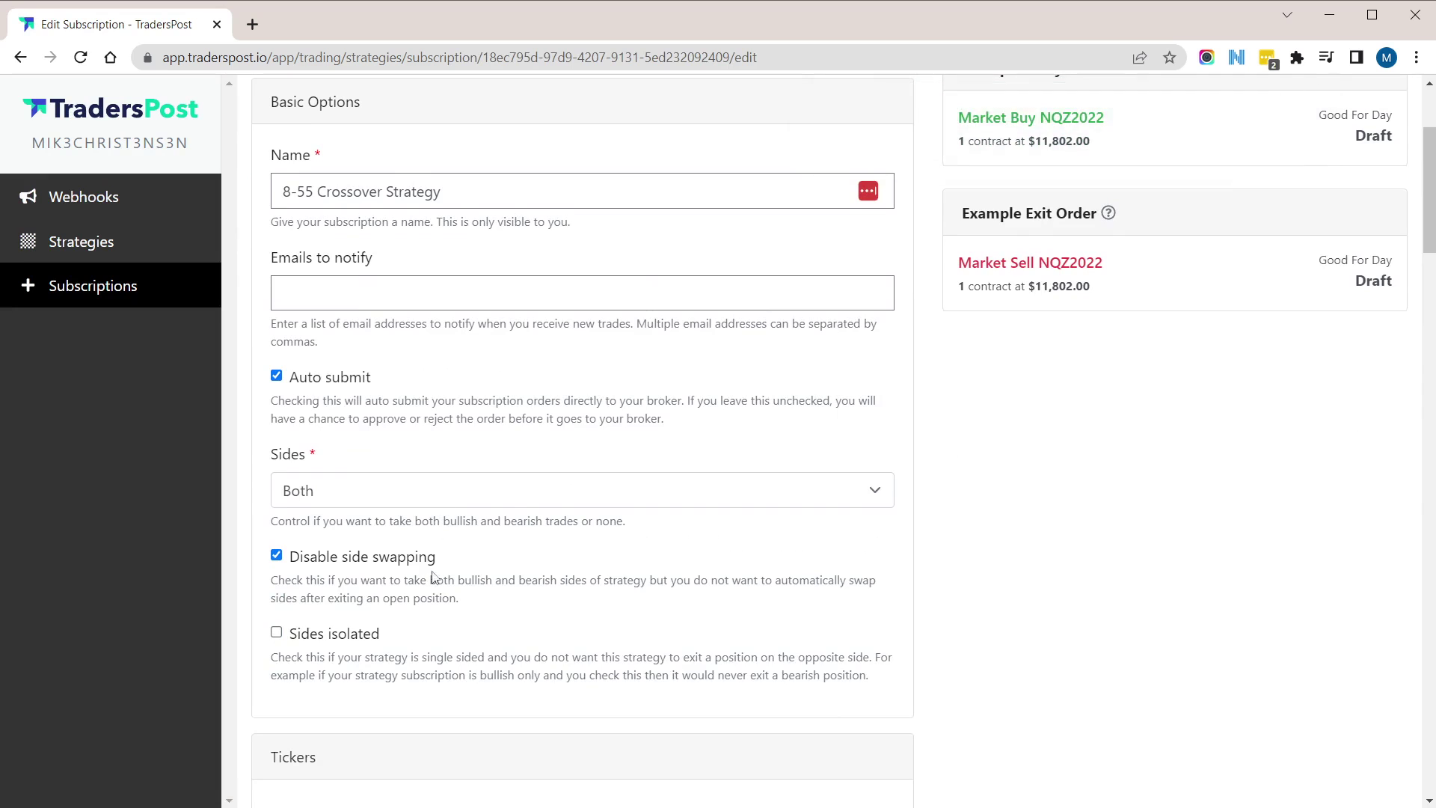
{"action": "scroll", "coordinate": [441, 509], "scroll_direction": "down", "scroll_amount": 6}
{"action": "left_click", "coordinate": [356, 389]}
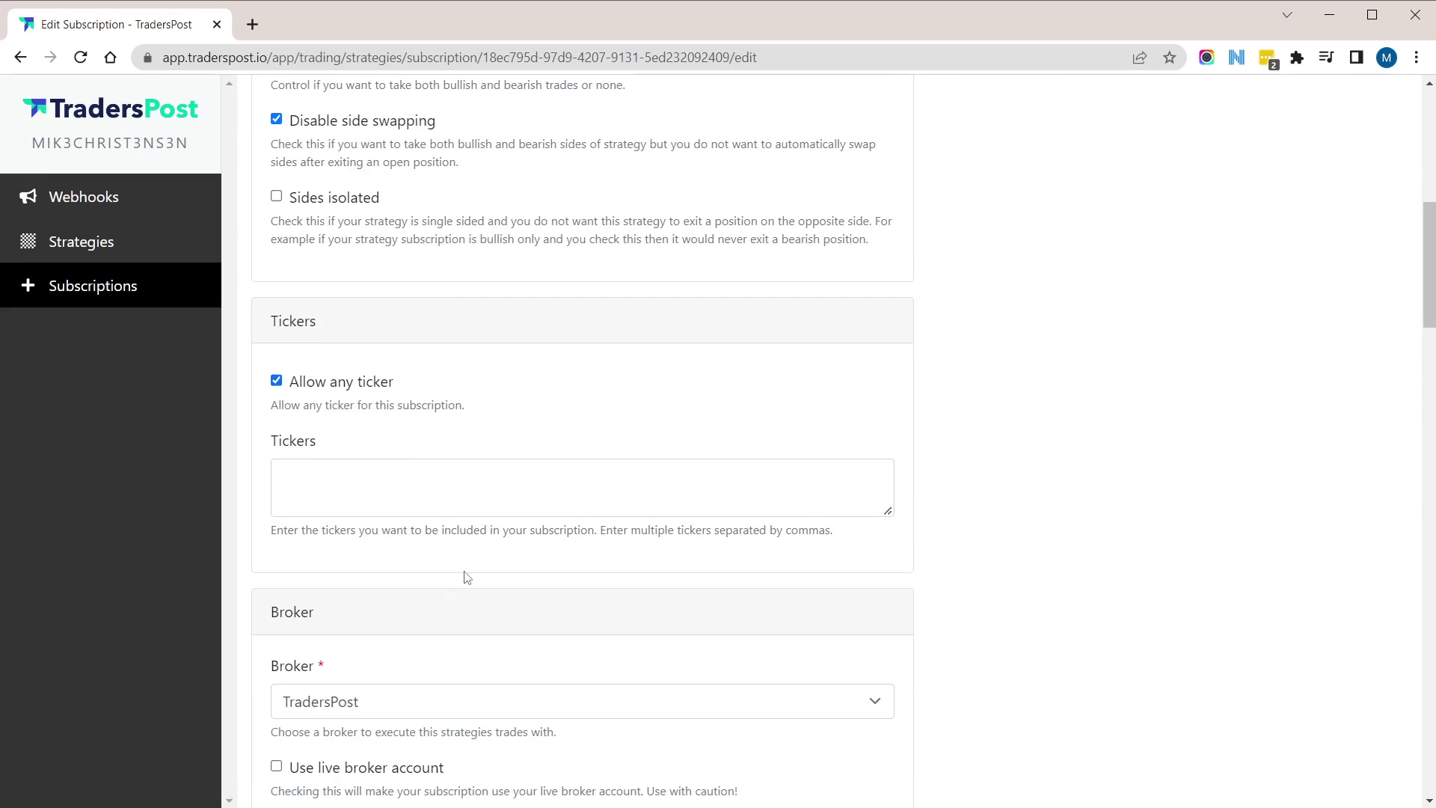
{"action": "scroll", "coordinate": [449, 546], "scroll_direction": "down", "scroll_amount": 6}
{"action": "scroll", "coordinate": [392, 403], "scroll_direction": "down", "scroll_amount": 3}
{"action": "scroll", "coordinate": [407, 534], "scroll_direction": "down", "scroll_amount": 9}
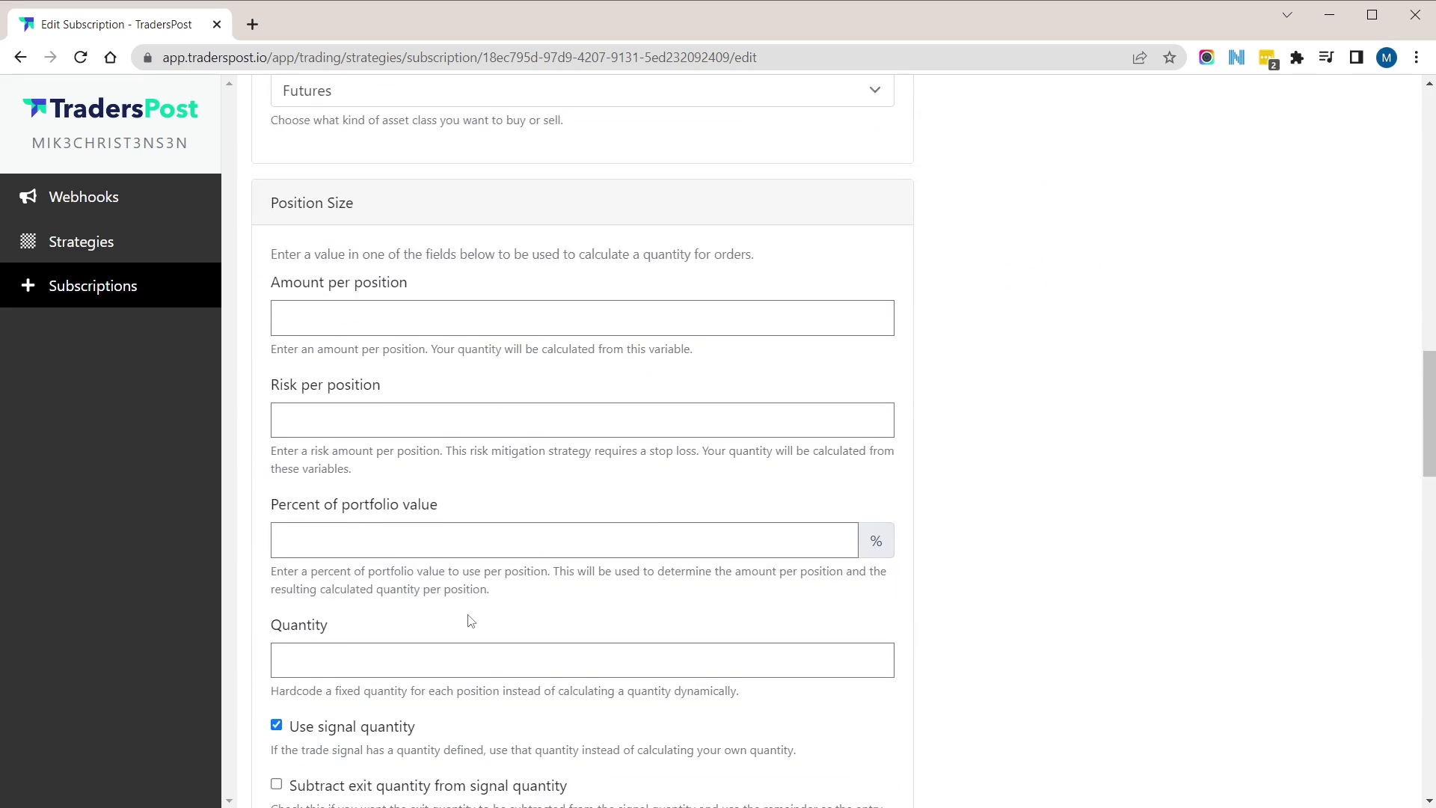
{"action": "scroll", "coordinate": [449, 598], "scroll_direction": "down", "scroll_amount": 9}
{"action": "scroll", "coordinate": [410, 585], "scroll_direction": "down", "scroll_amount": 10}
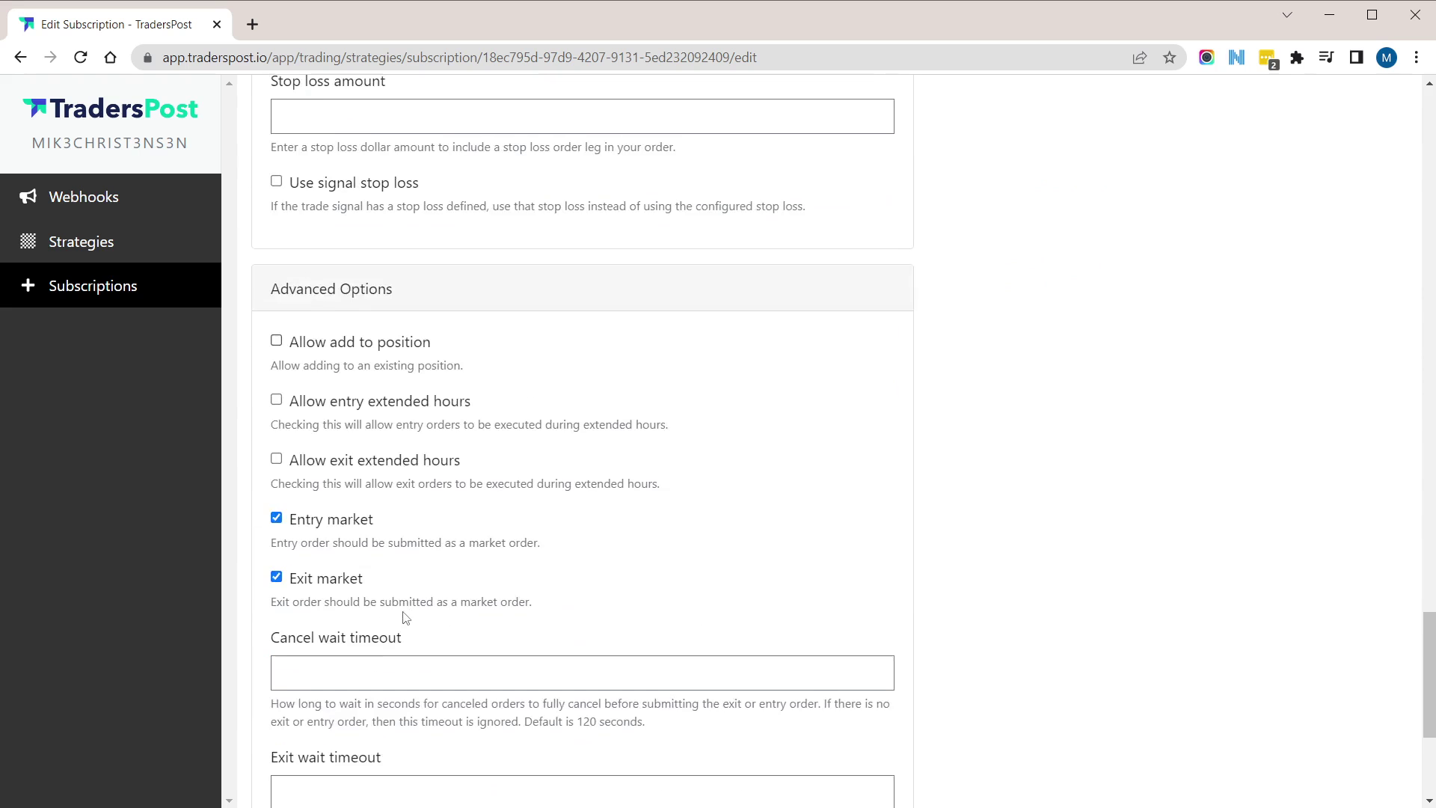
{"action": "left_click", "coordinate": [275, 582]}
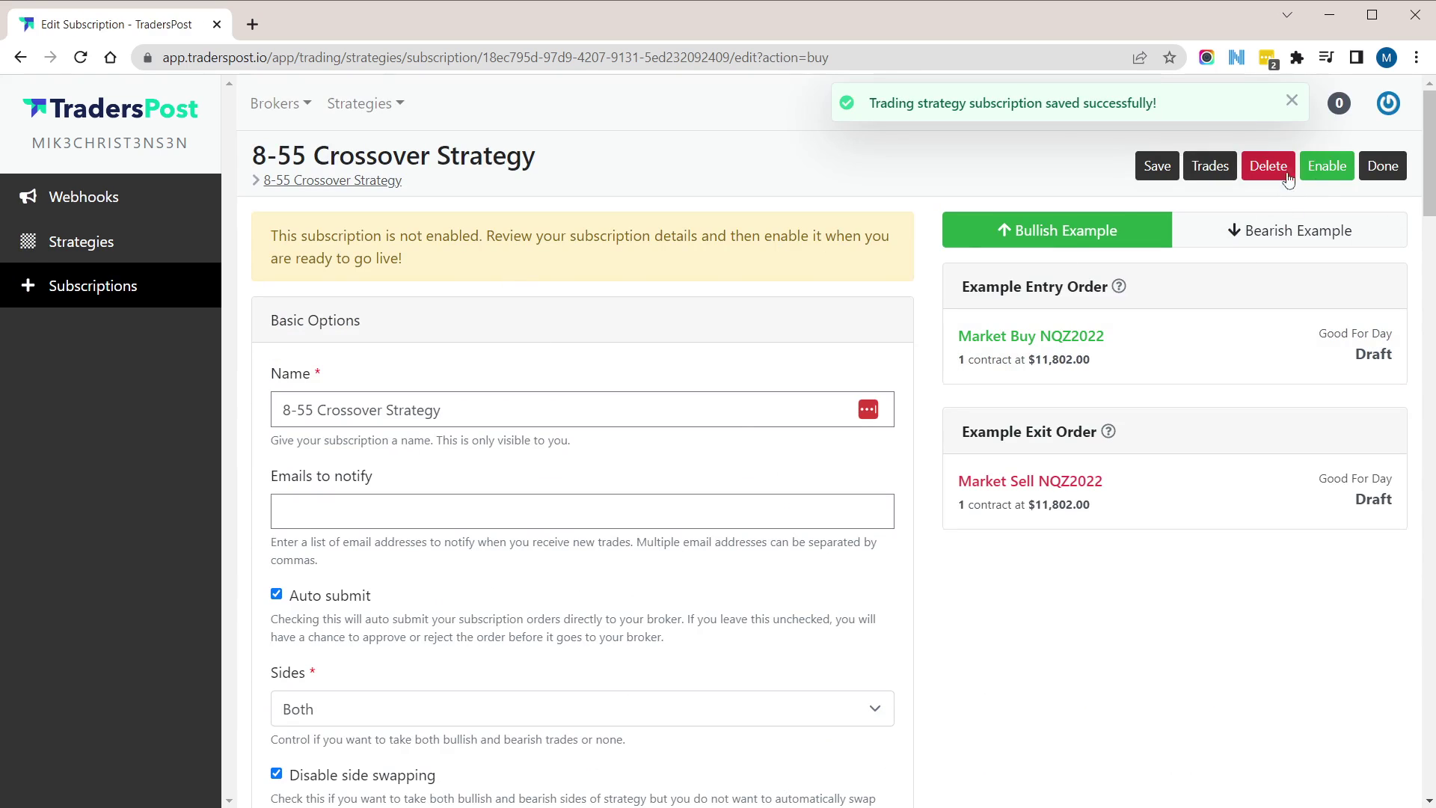
- Enable the subscription, authorizing it on the paper broker
{"action": "left_click", "coordinate": [1327, 165]}
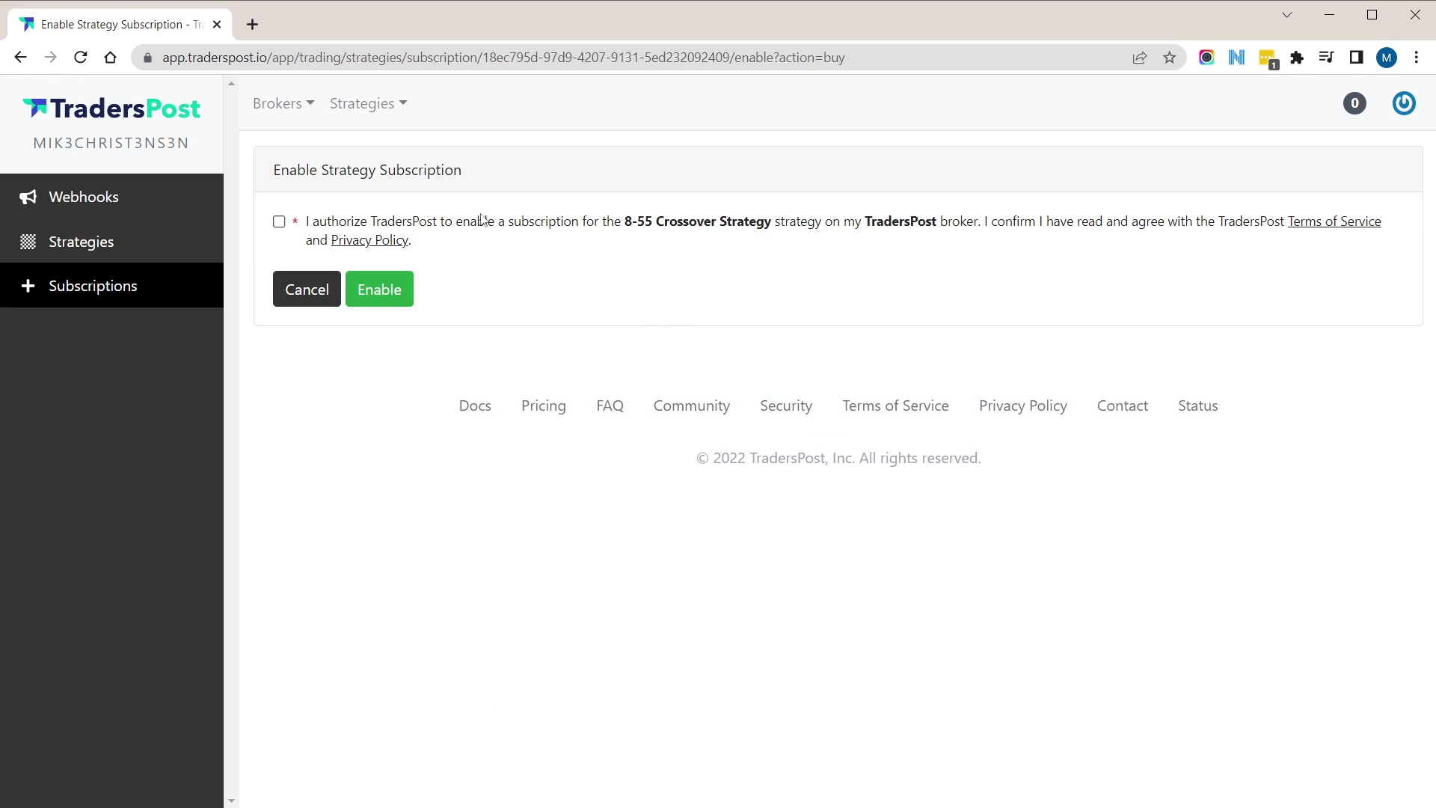
{"action": "left_click", "coordinate": [279, 221]}
{"action": "left_click", "coordinate": [379, 290]}
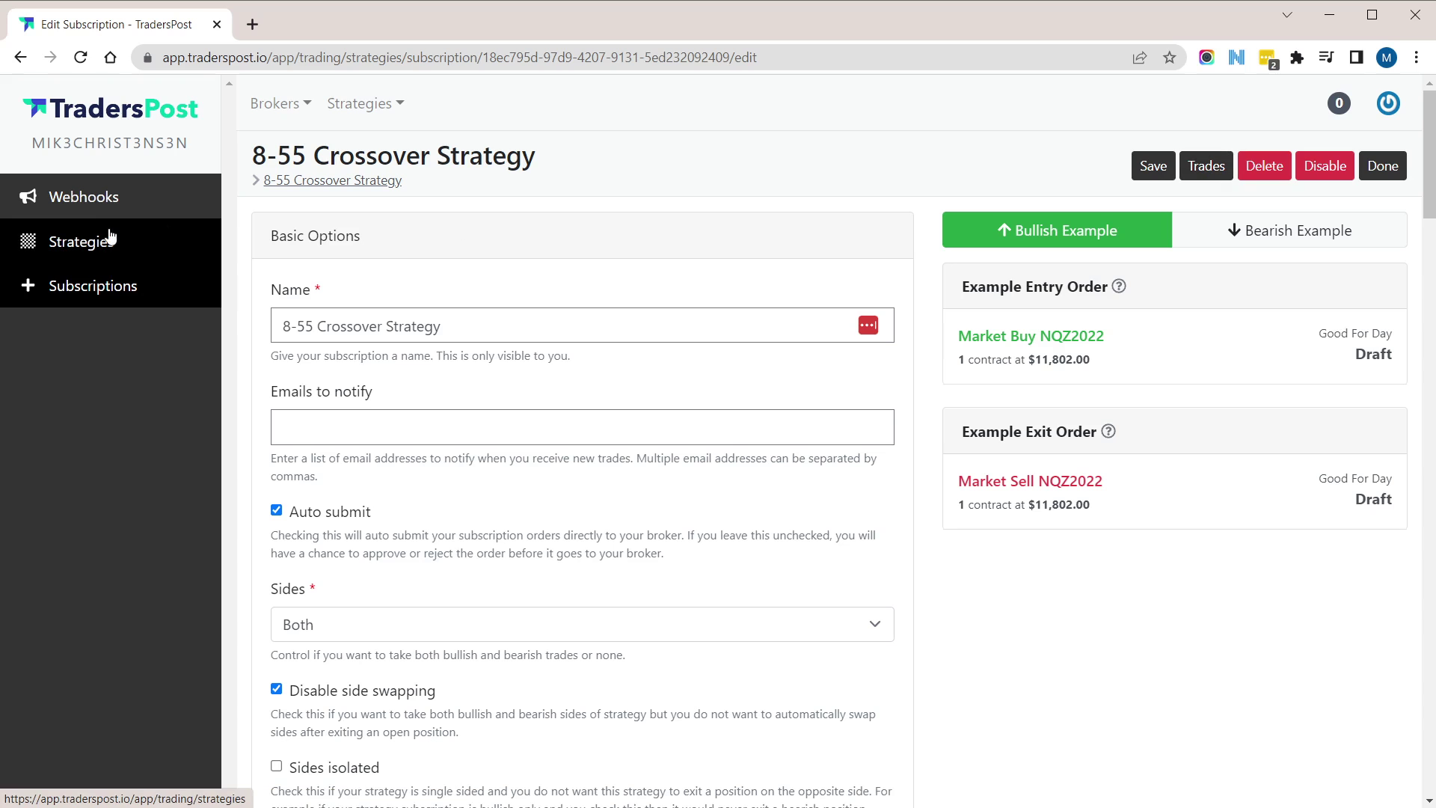
- Open the Send Request page for New Futures Webhook and scroll to the TradingView alert examples
{"action": "left_click", "coordinate": [112, 199]}
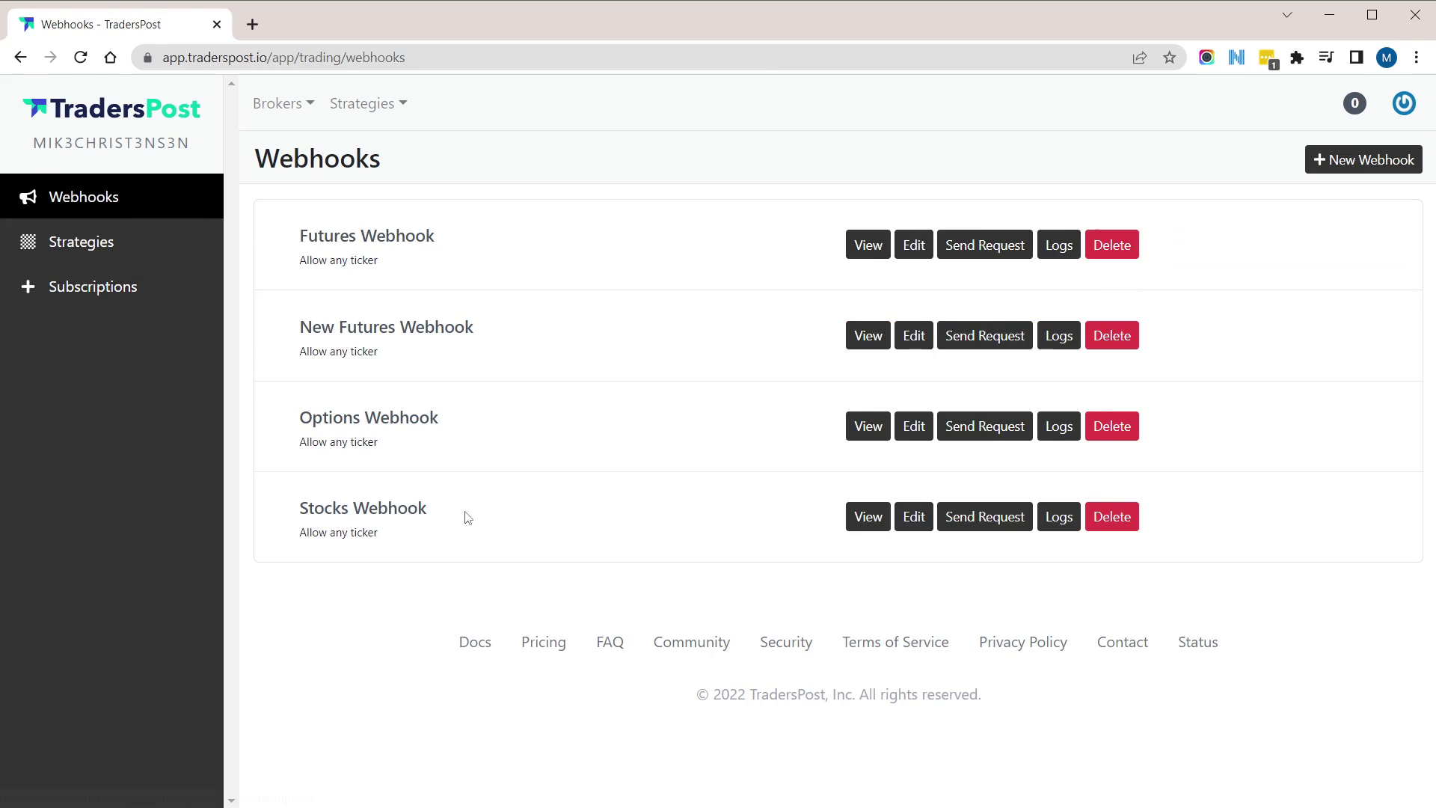
{"action": "left_click", "coordinate": [977, 345]}
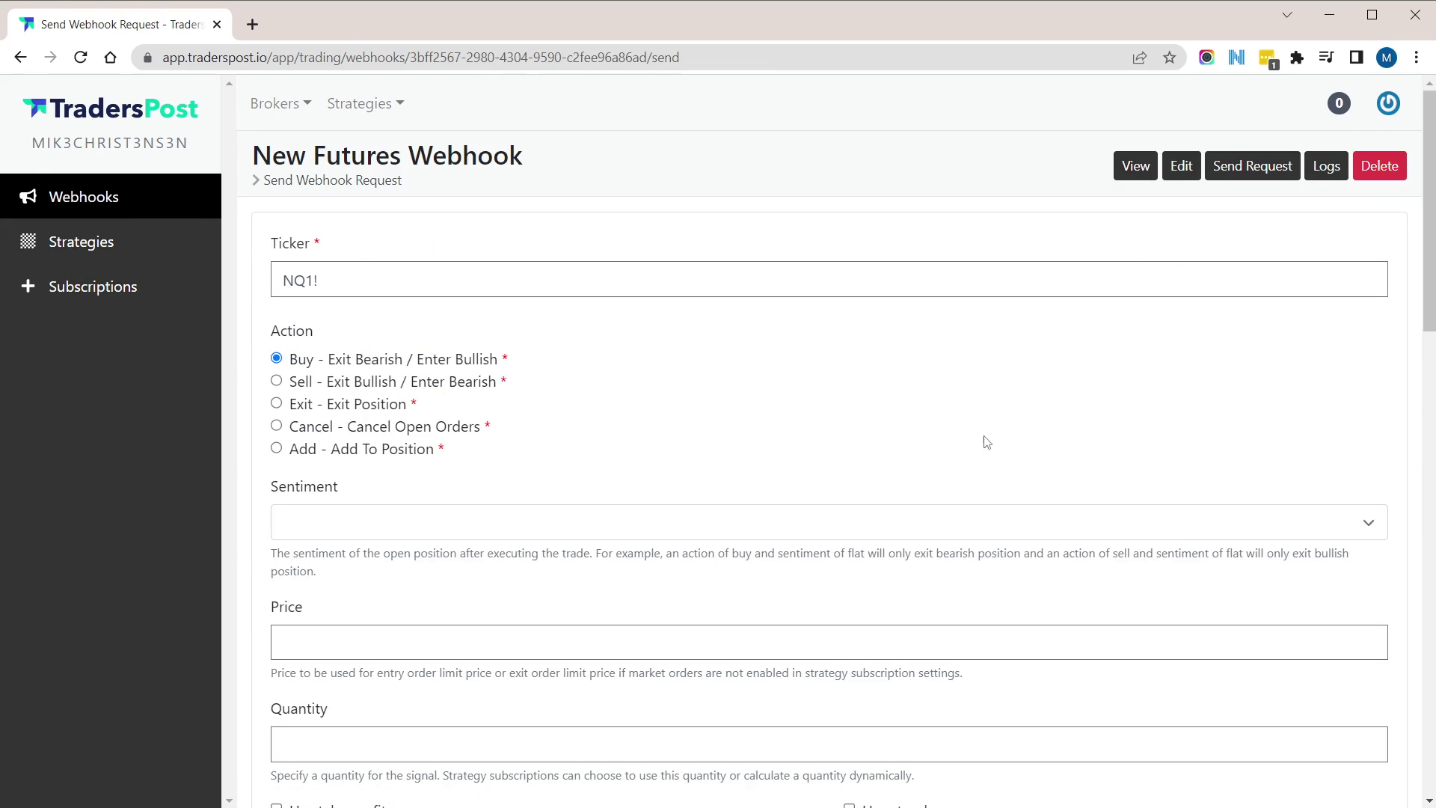
{"action": "scroll", "coordinate": [544, 529], "scroll_direction": "down", "scroll_amount": 9}
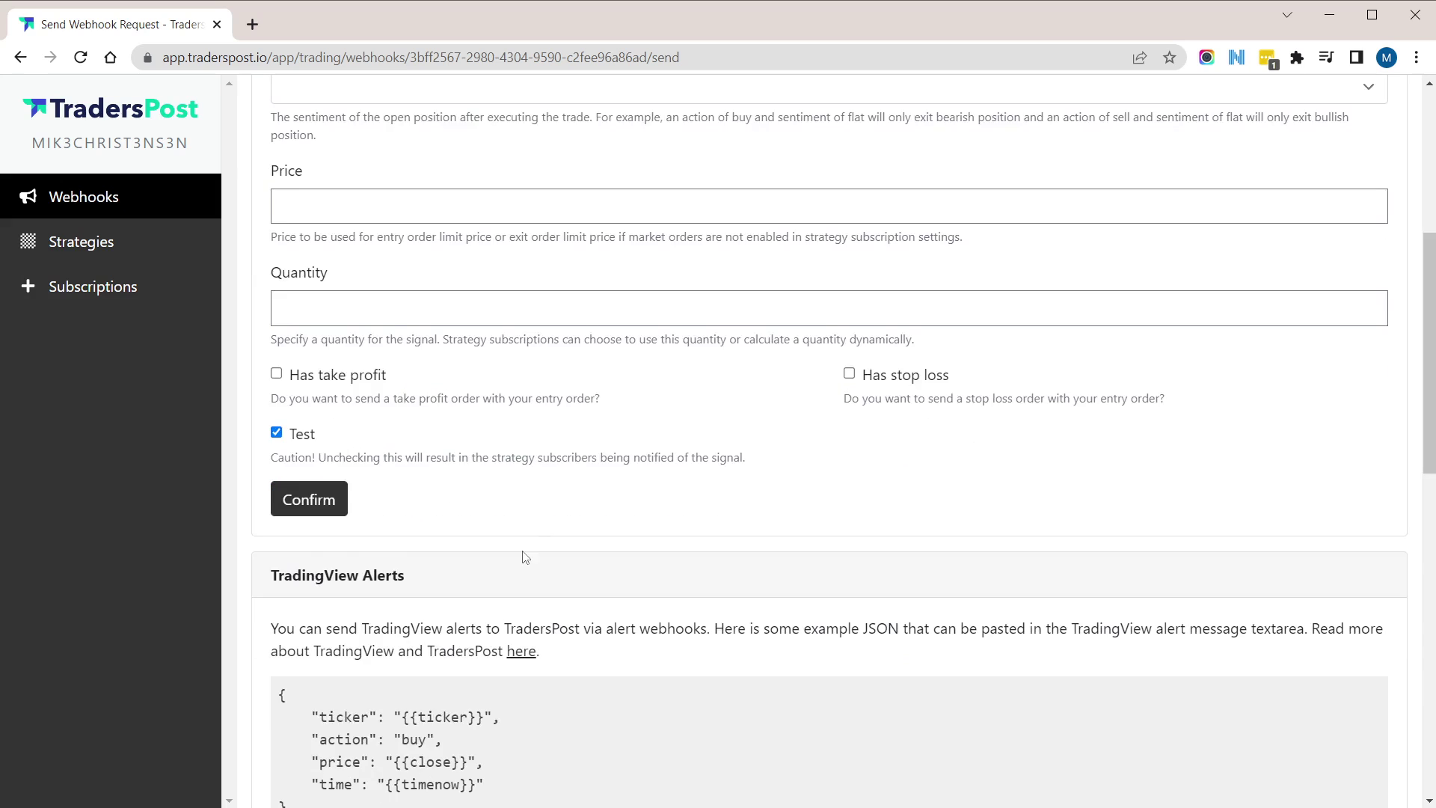
{"action": "scroll", "coordinate": [378, 417], "scroll_direction": "down", "scroll_amount": 3}
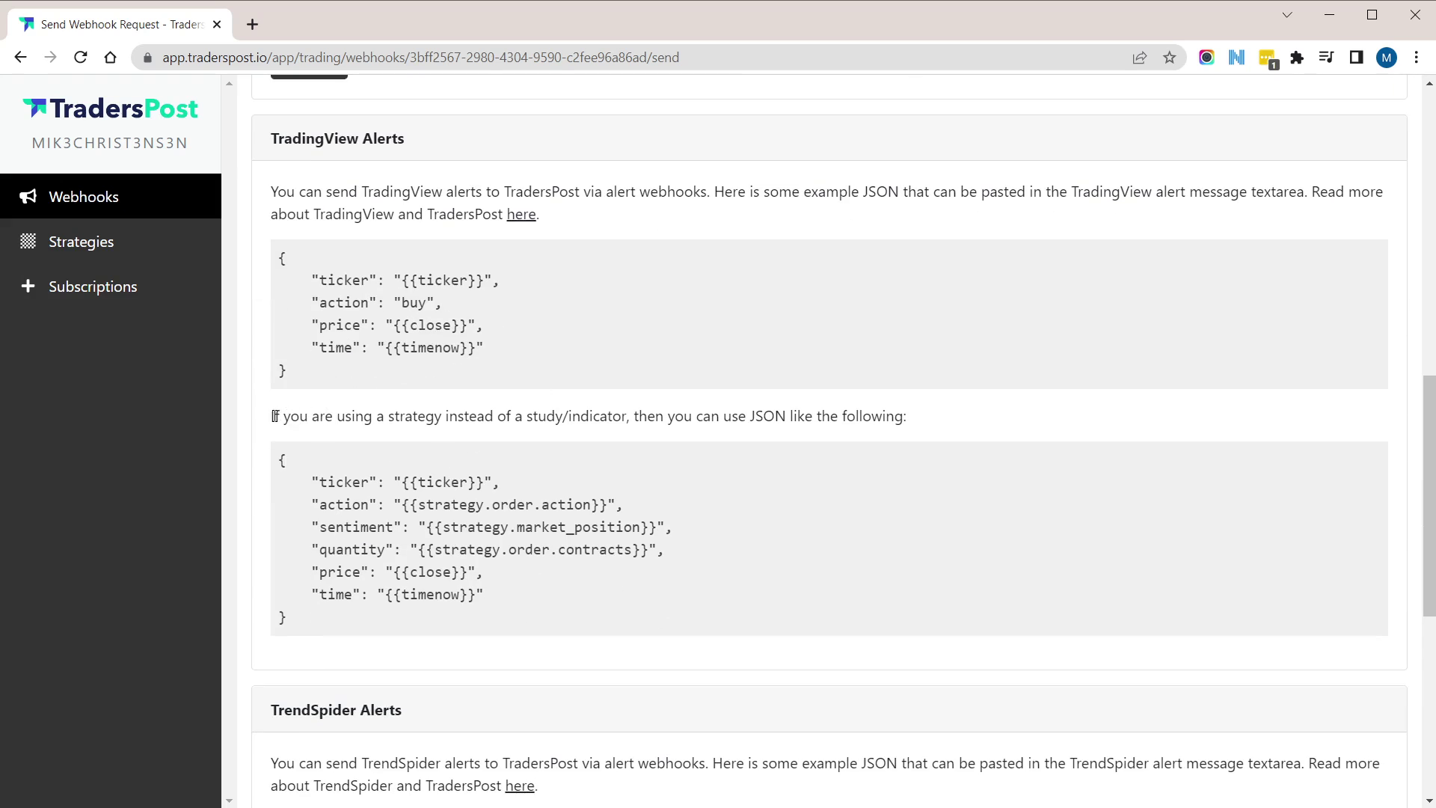
- Select the strategy JSON alert template and return to the TradingView alert window
{"action": "left_click_drag", "start_coordinate": [274, 415], "coordinate": [590, 416]}
{"action": "left_click", "coordinate": [733, 411]}
{"action": "left_click_drag", "start_coordinate": [327, 615], "coordinate": [279, 460]}
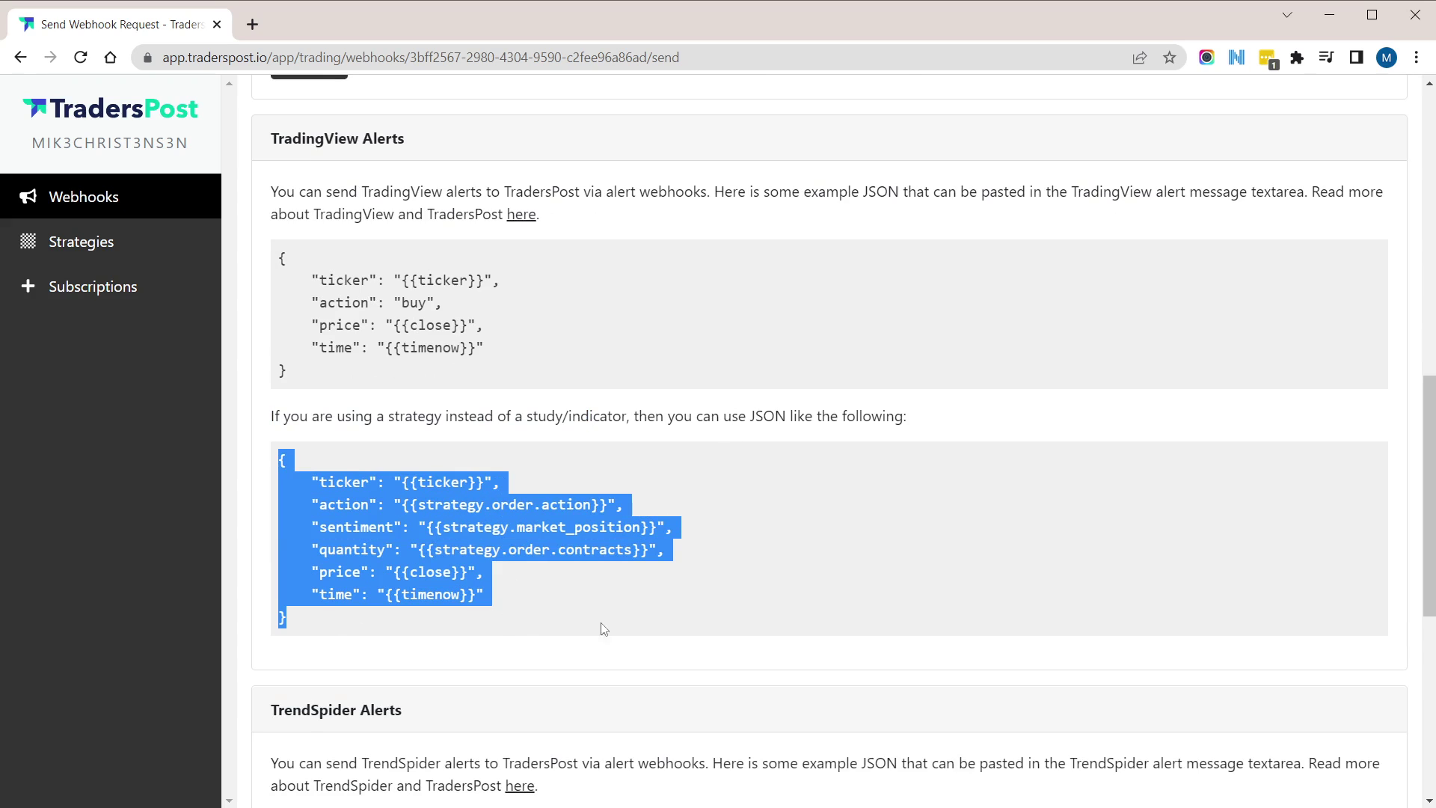
{"action": "left_click", "coordinate": [385, 618]}
{"action": "left_click_drag", "start_coordinate": [279, 623], "coordinate": [292, 624]}
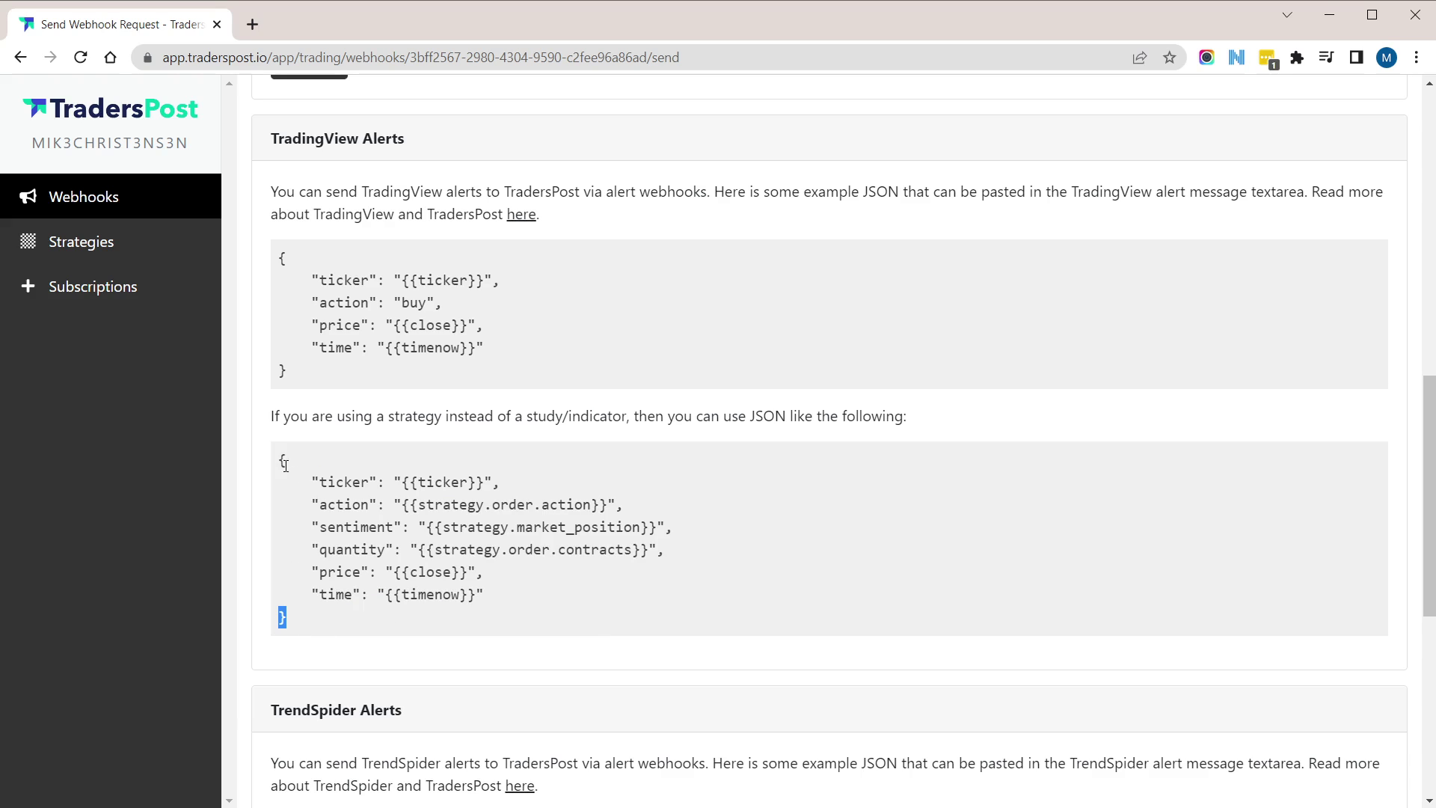
{"action": "left_click_drag", "start_coordinate": [286, 465], "coordinate": [277, 462]}
{"action": "left_click_drag", "start_coordinate": [297, 627], "coordinate": [275, 459]}
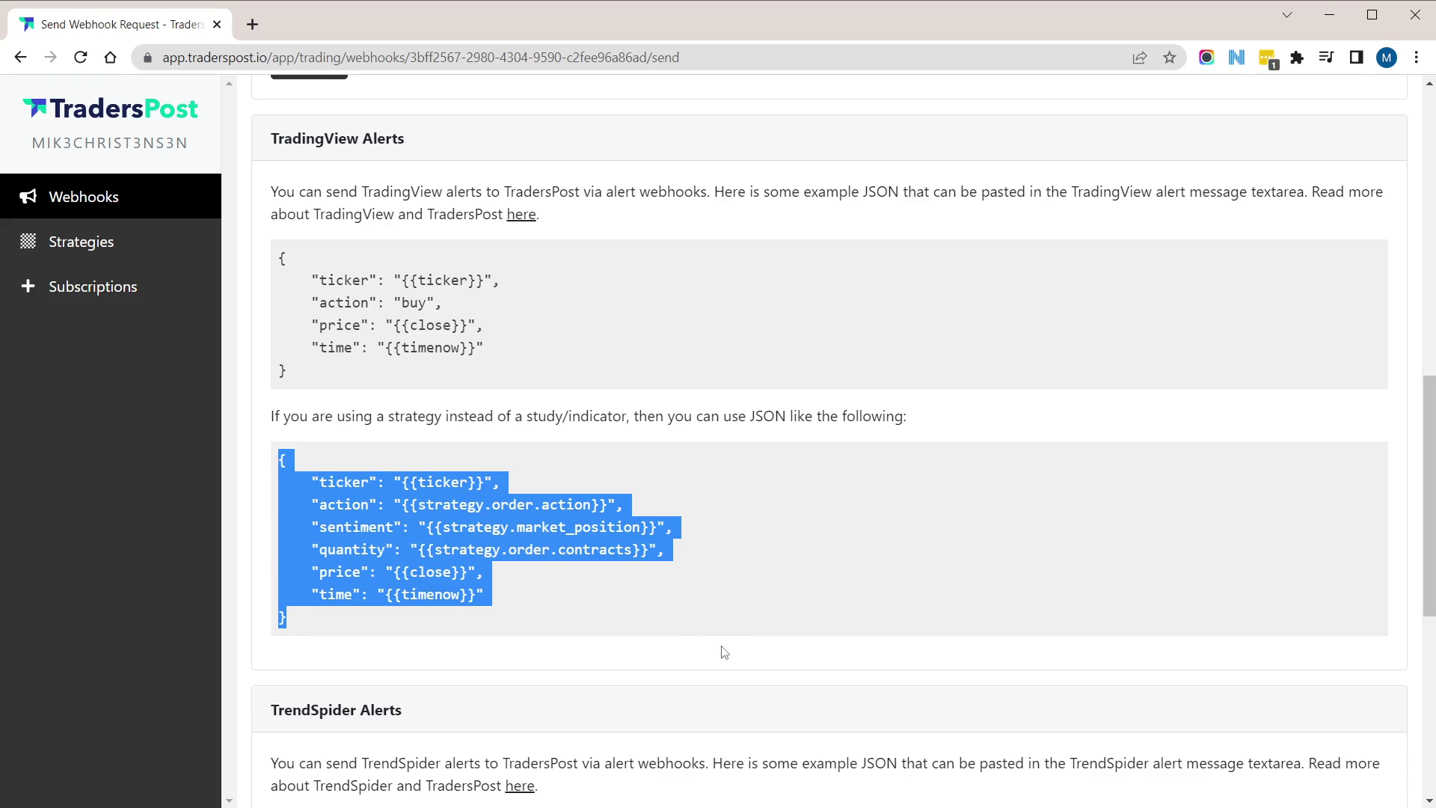
{"action": "key", "text": "alt+Tab"}
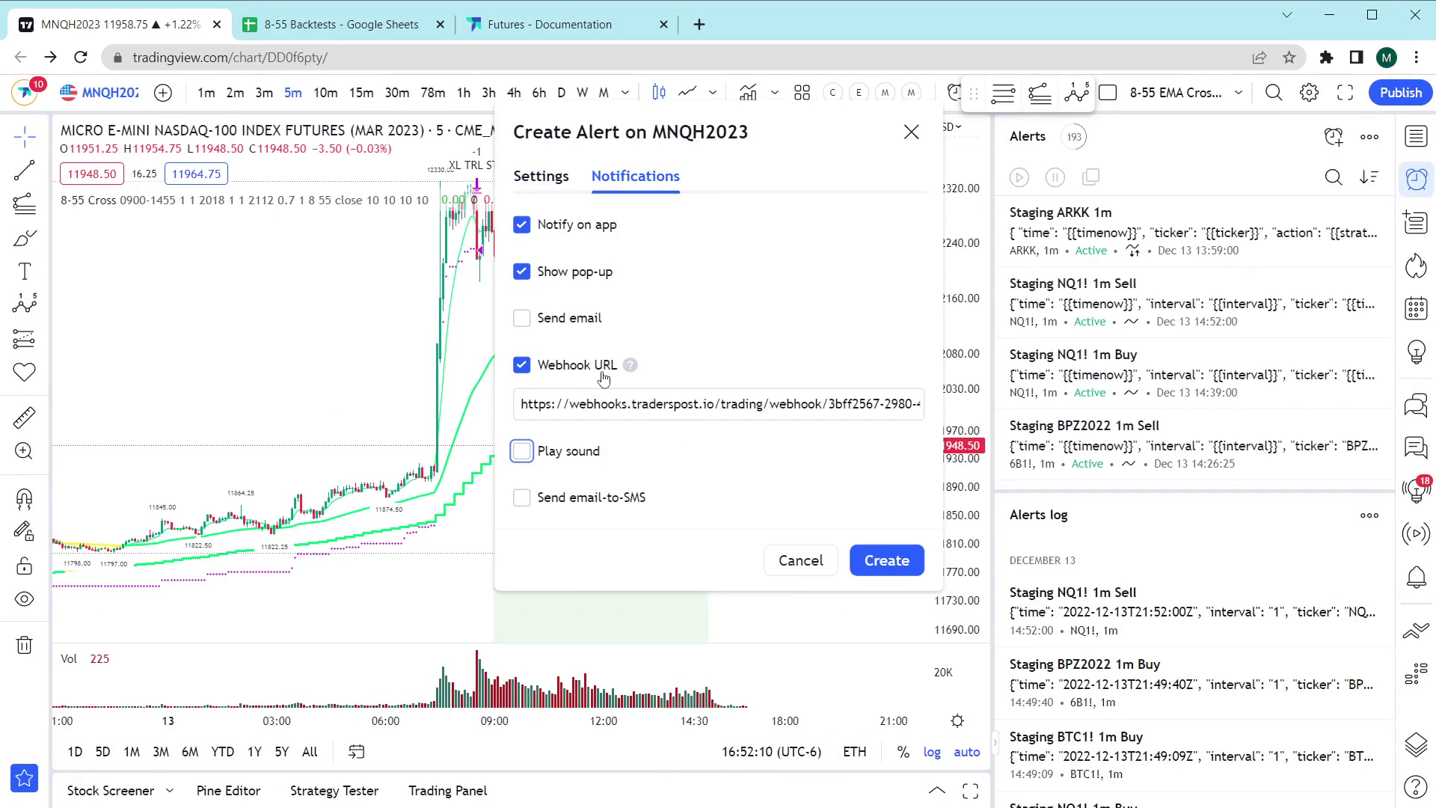
- Paste the TradersPost strategy JSON into the alert's Message box and create the 8-55 Cross Strategy alert
{"action": "left_click", "coordinate": [698, 404]}
{"action": "left_click", "coordinate": [542, 177]}
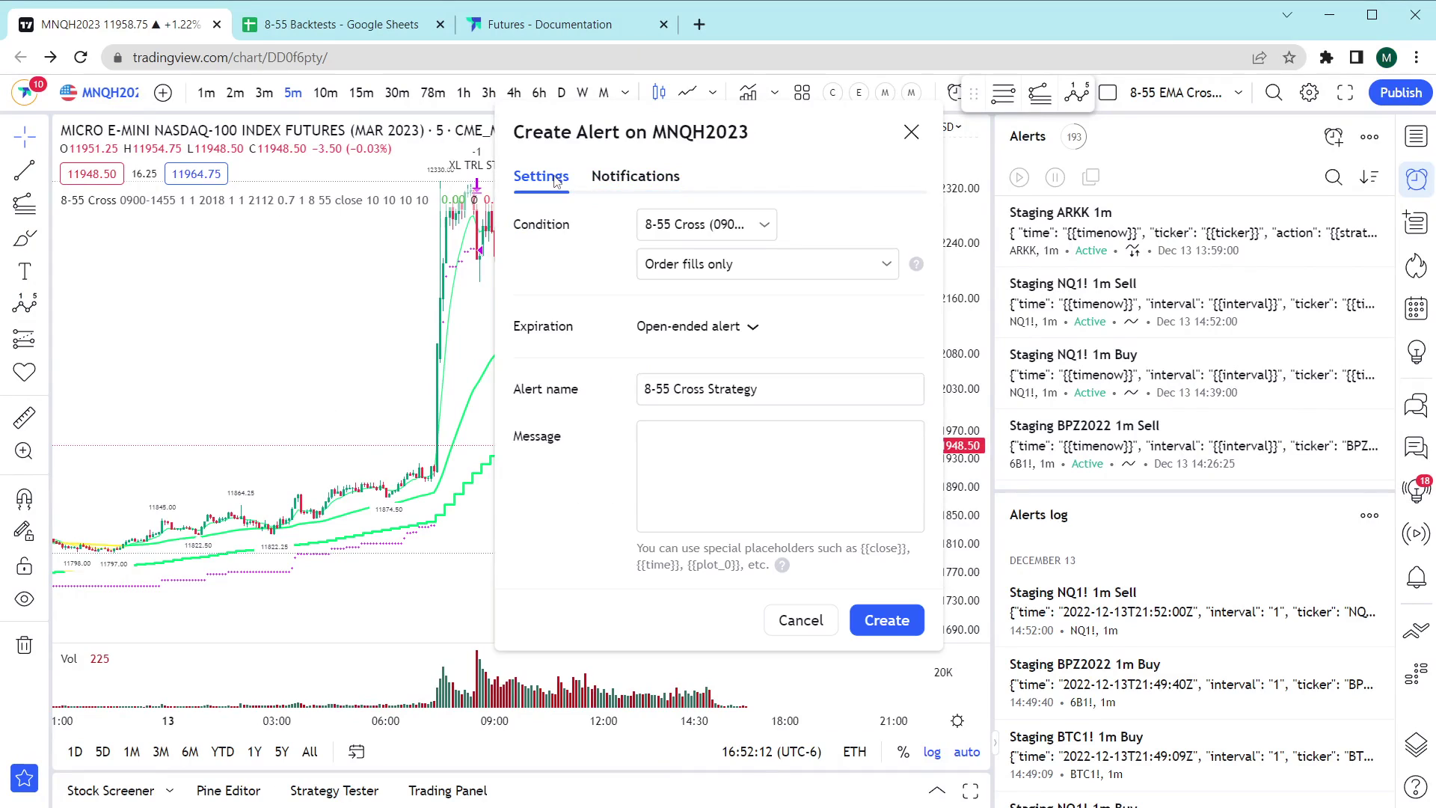
{"action": "left_click", "coordinate": [746, 488]}
{"action": "key", "text": "ctrl+v"}
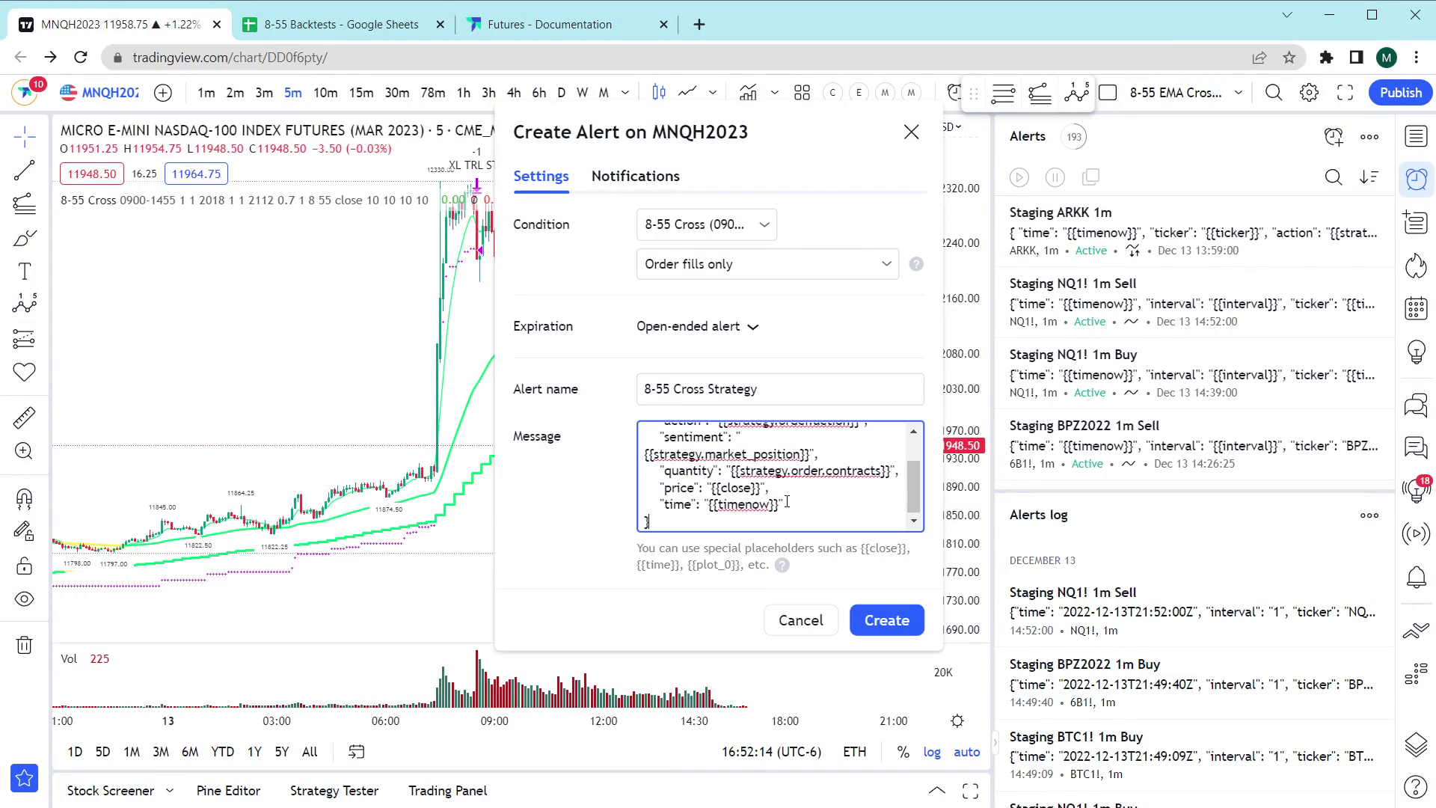
{"action": "scroll", "coordinate": [802, 503], "scroll_direction": "up", "scroll_amount": 2}
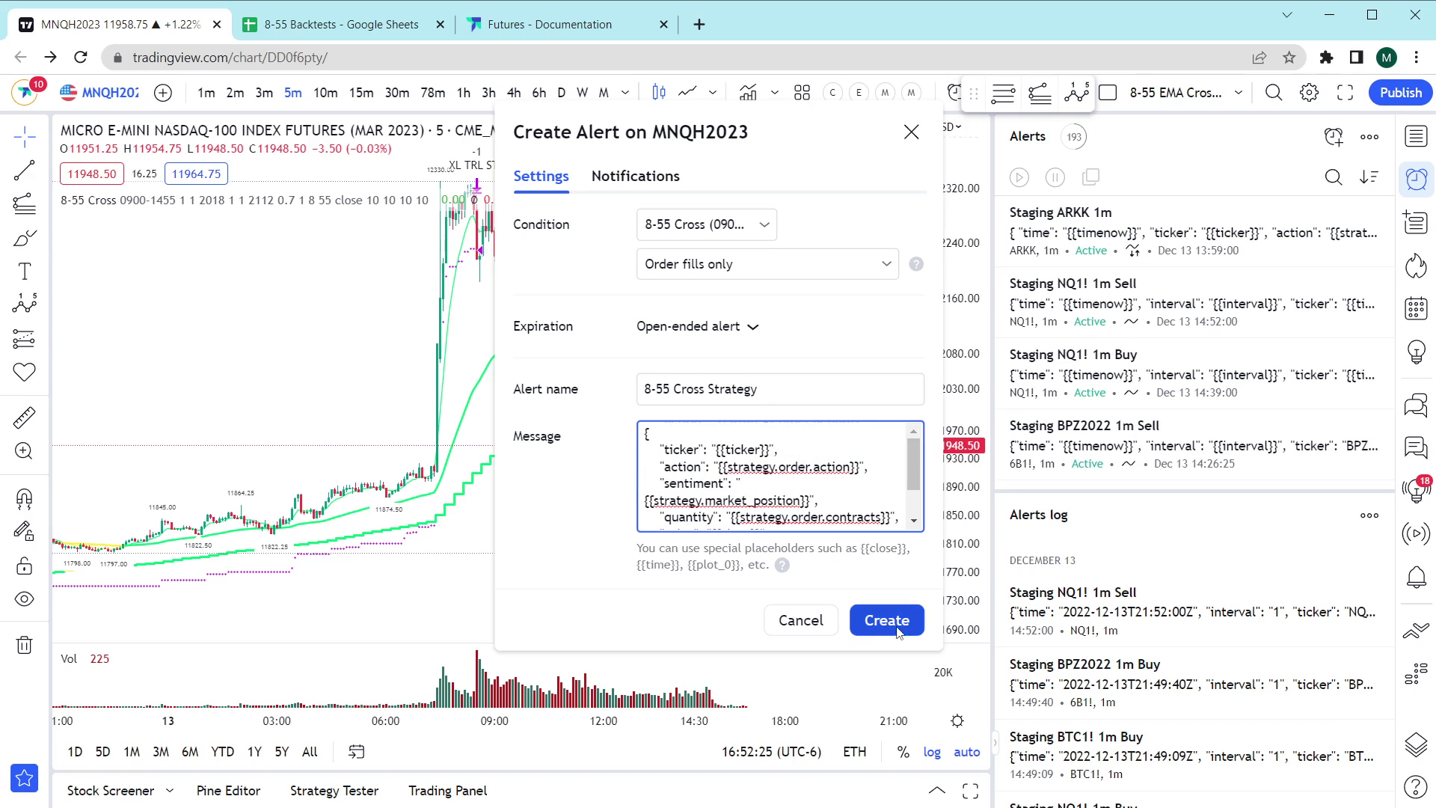
{"action": "left_click", "coordinate": [806, 623]}
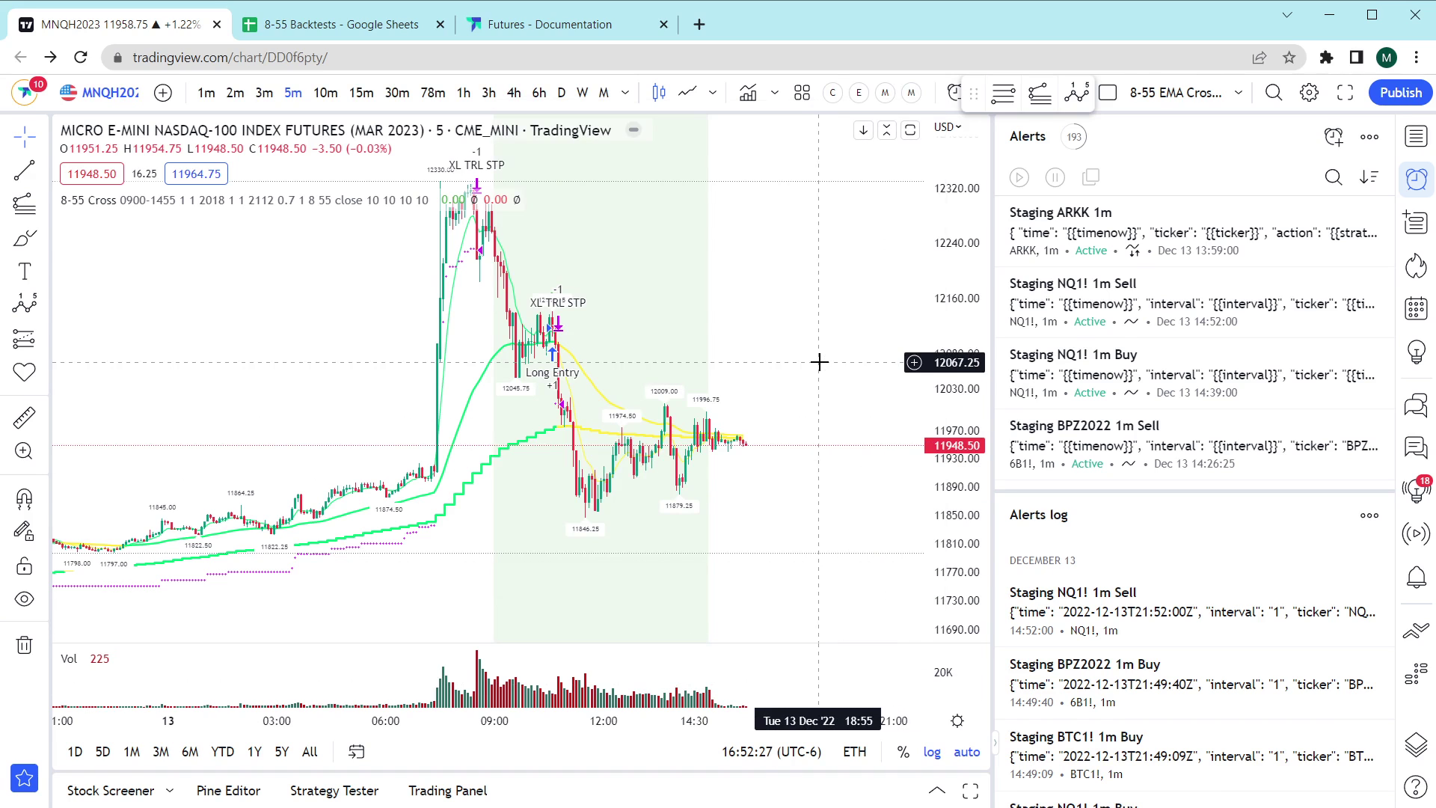